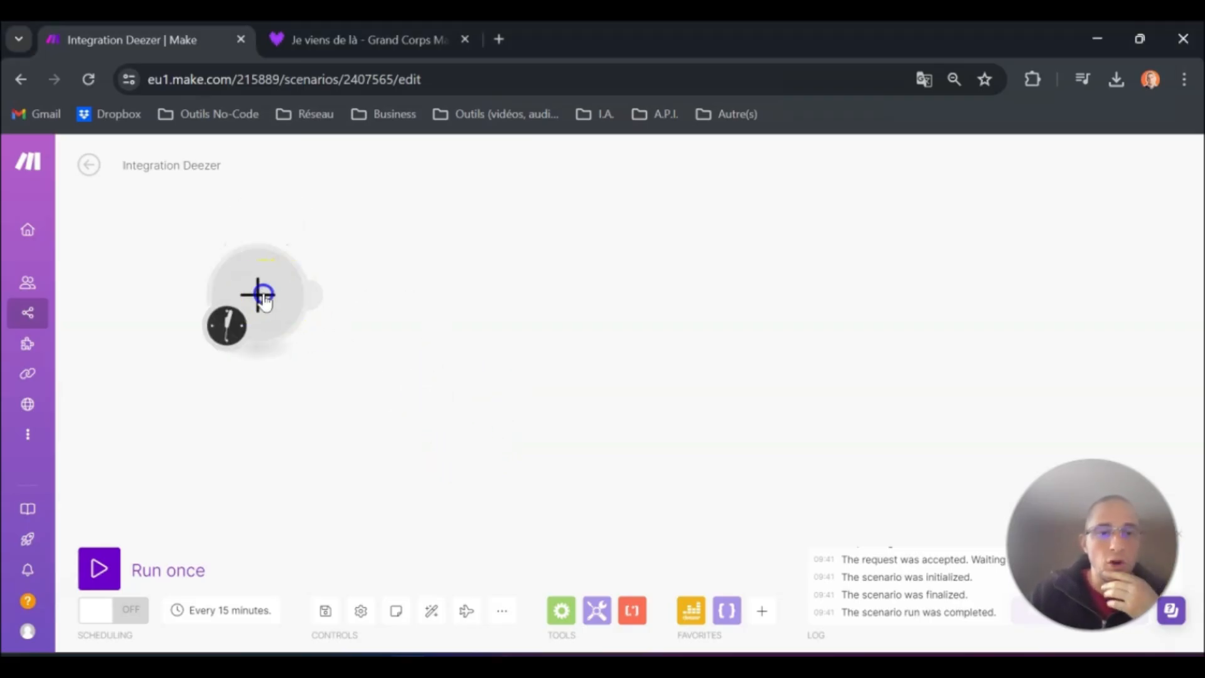
# Add the Deezer "Get a Playlist" module as the first module of the scenario.
pyautogui.click(263, 298)
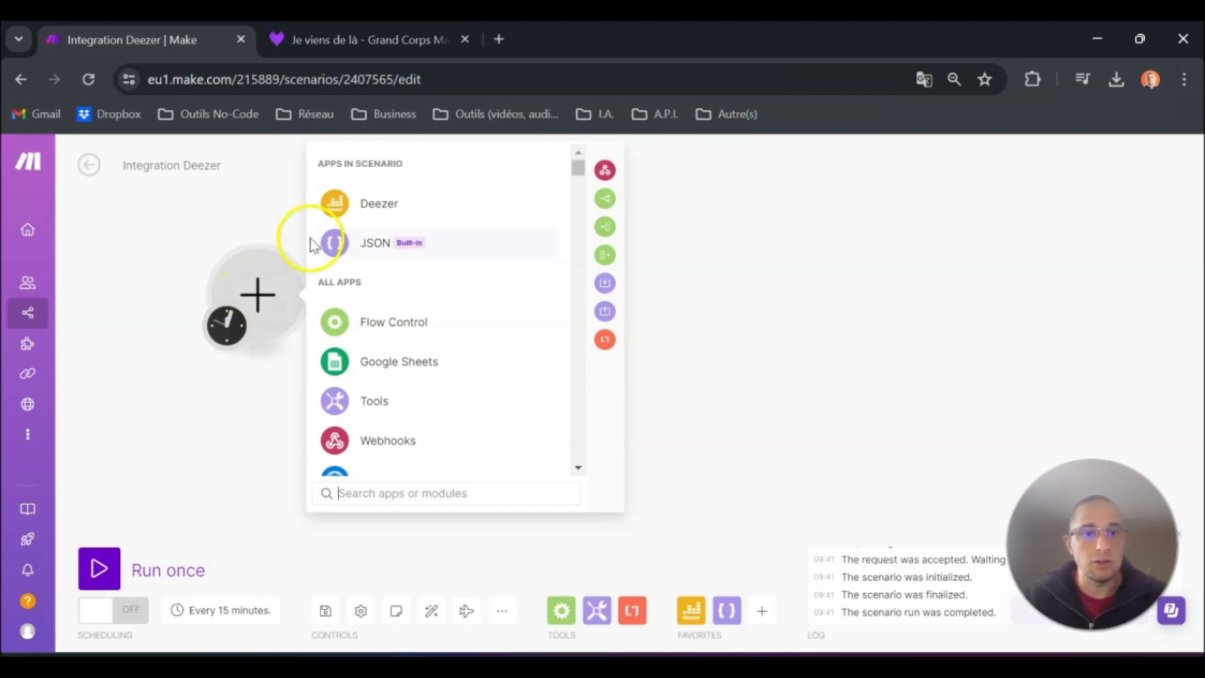
pyautogui.click(372, 205)
pyautogui.scroll(-10, 436, 331)
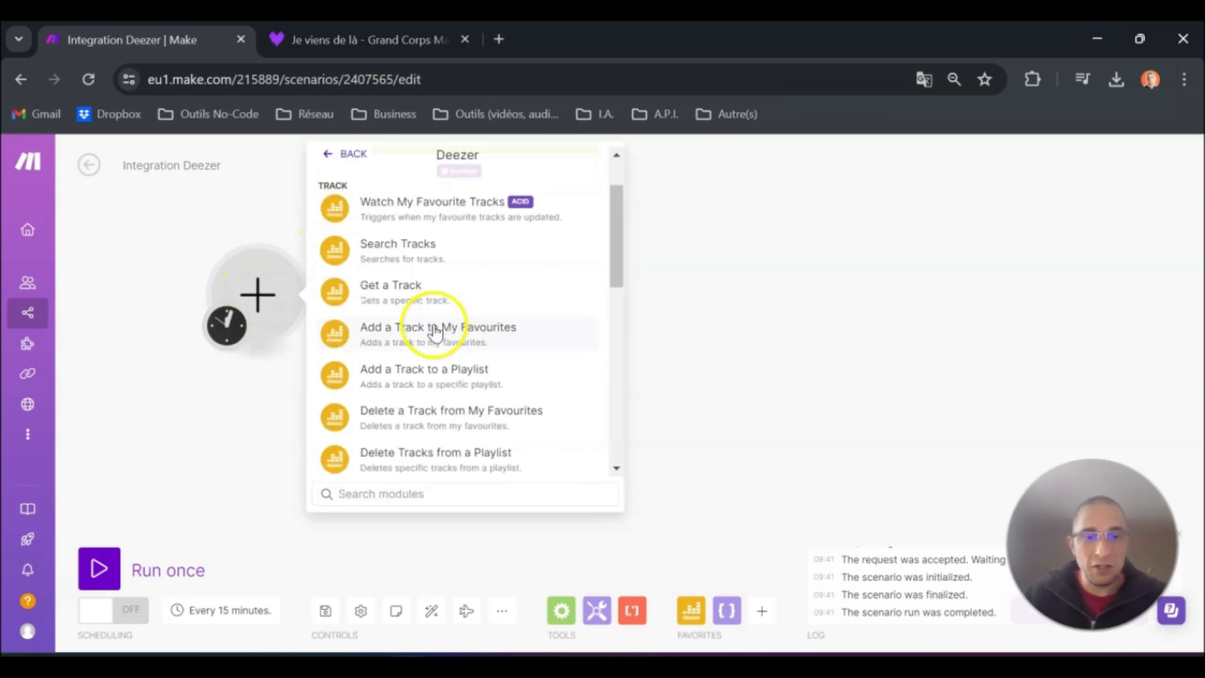
pyautogui.click(431, 346)
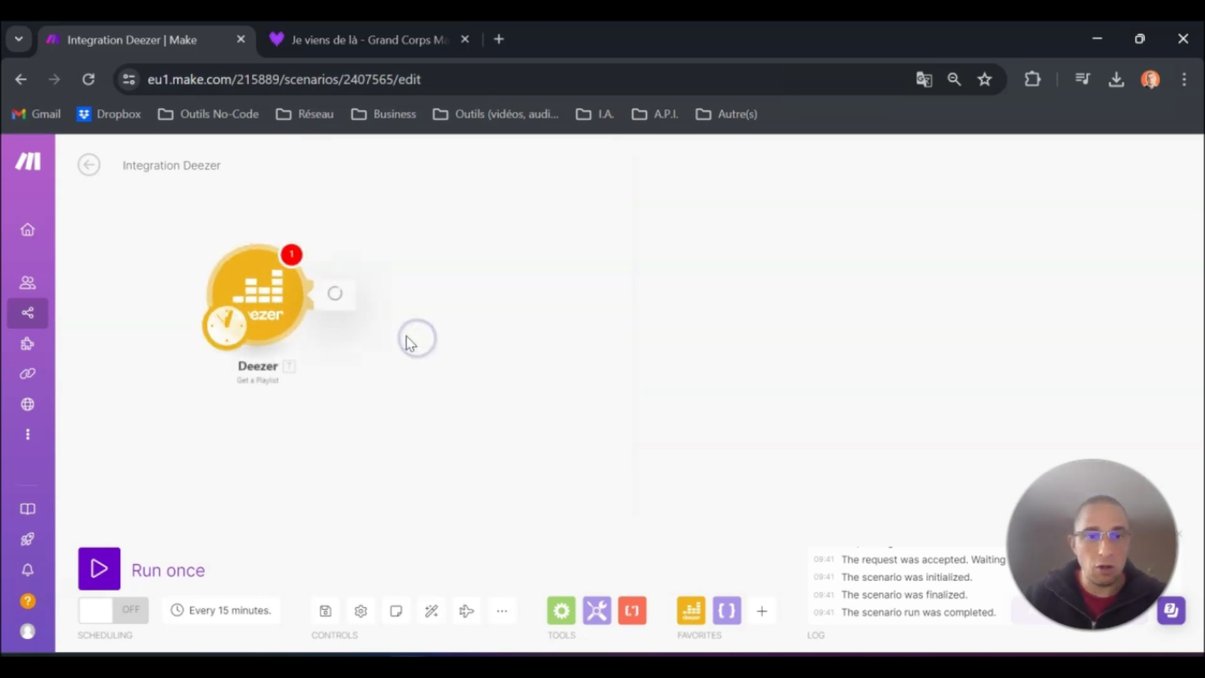
# Set the module's playlist ID by searching for Grand Corps Malade playlists and choosing "100% Grand Corps Malade".
pyautogui.click(535, 355)
pyautogui.click(676, 349)
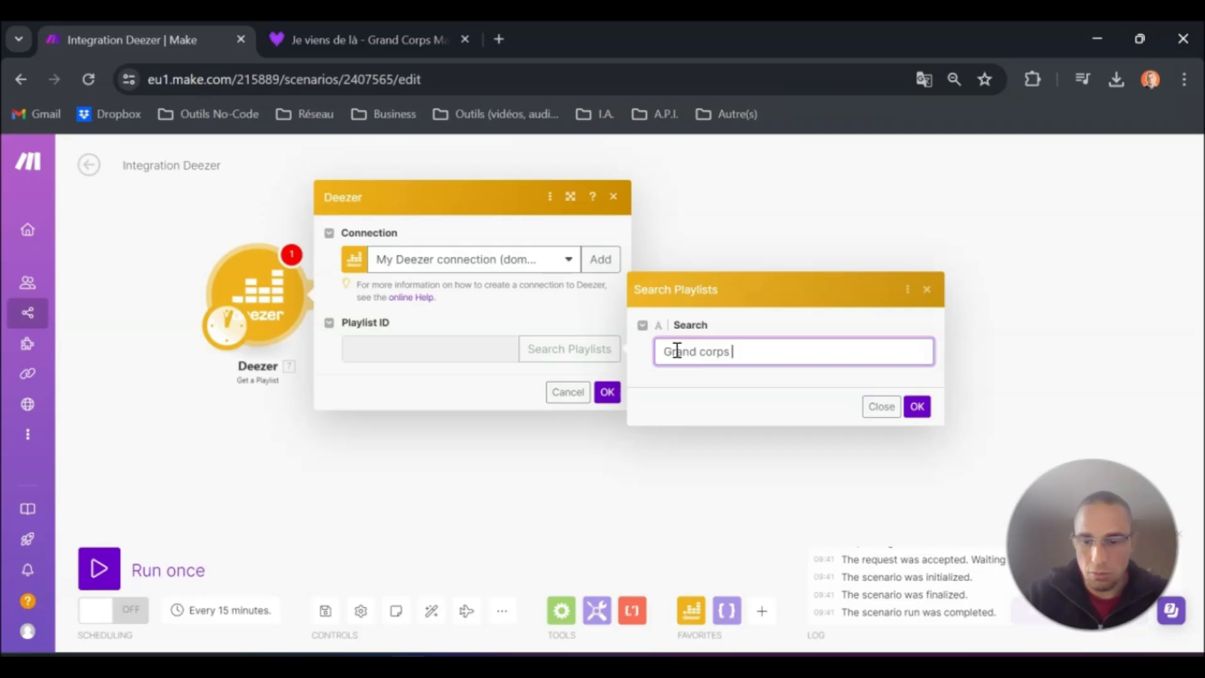
pyautogui.click(918, 409)
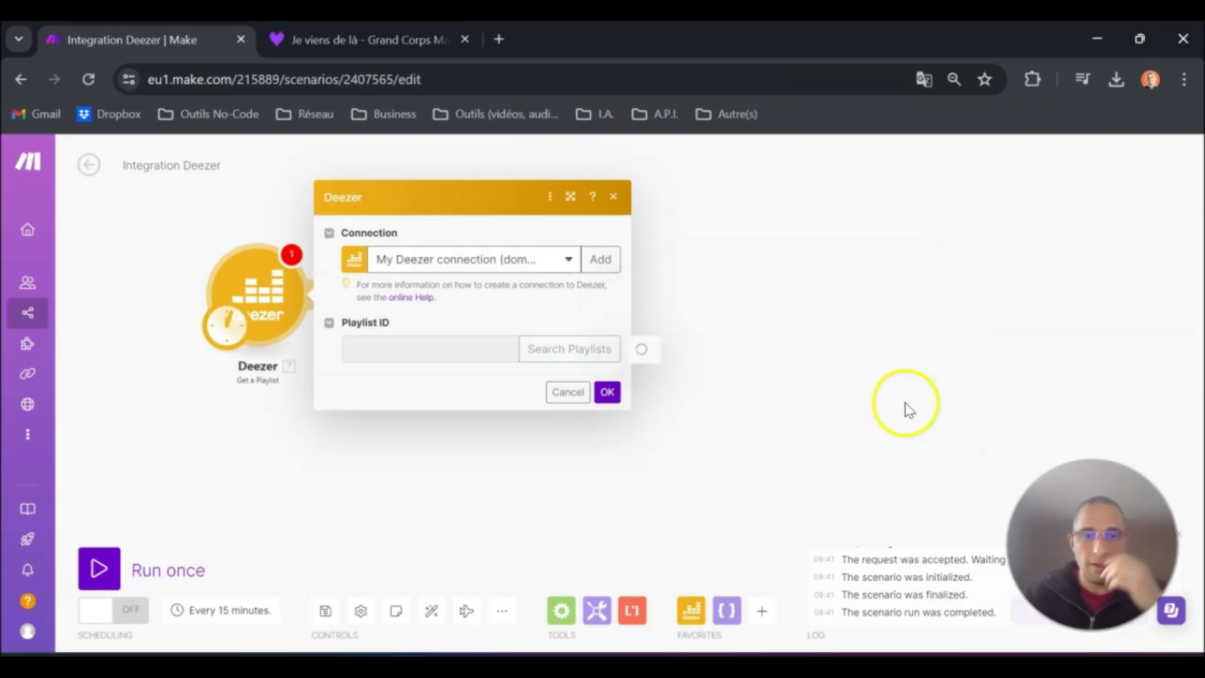
pyautogui.click(741, 199)
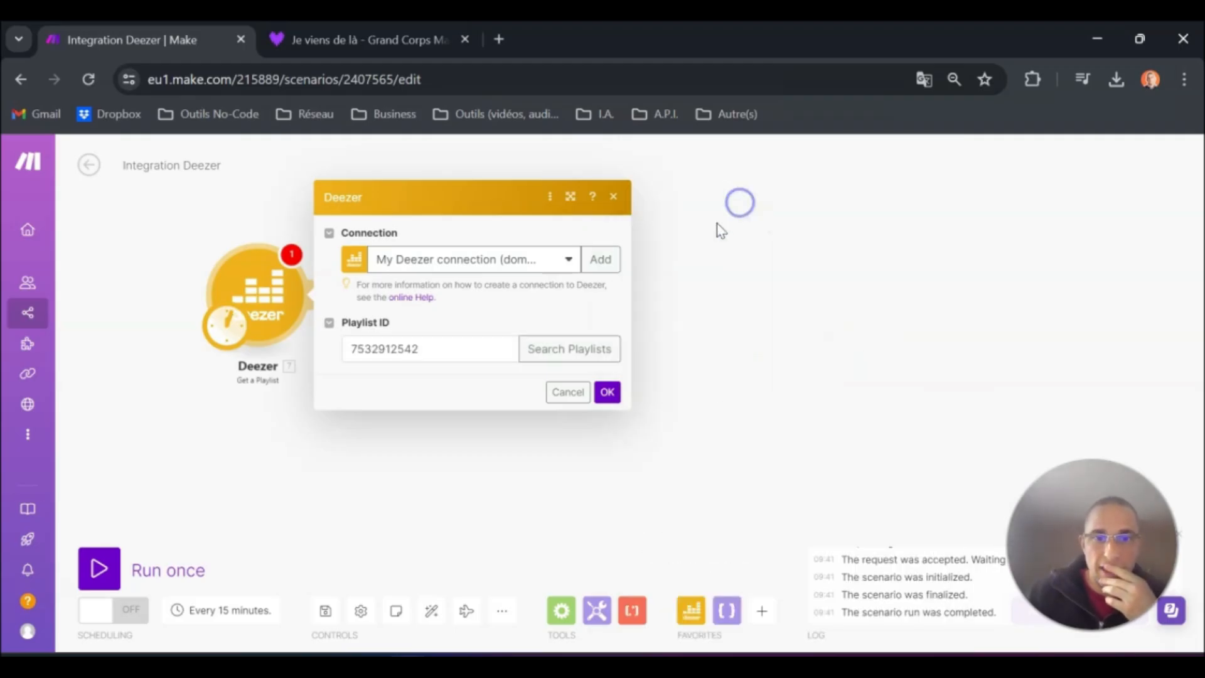
pyautogui.click(606, 393)
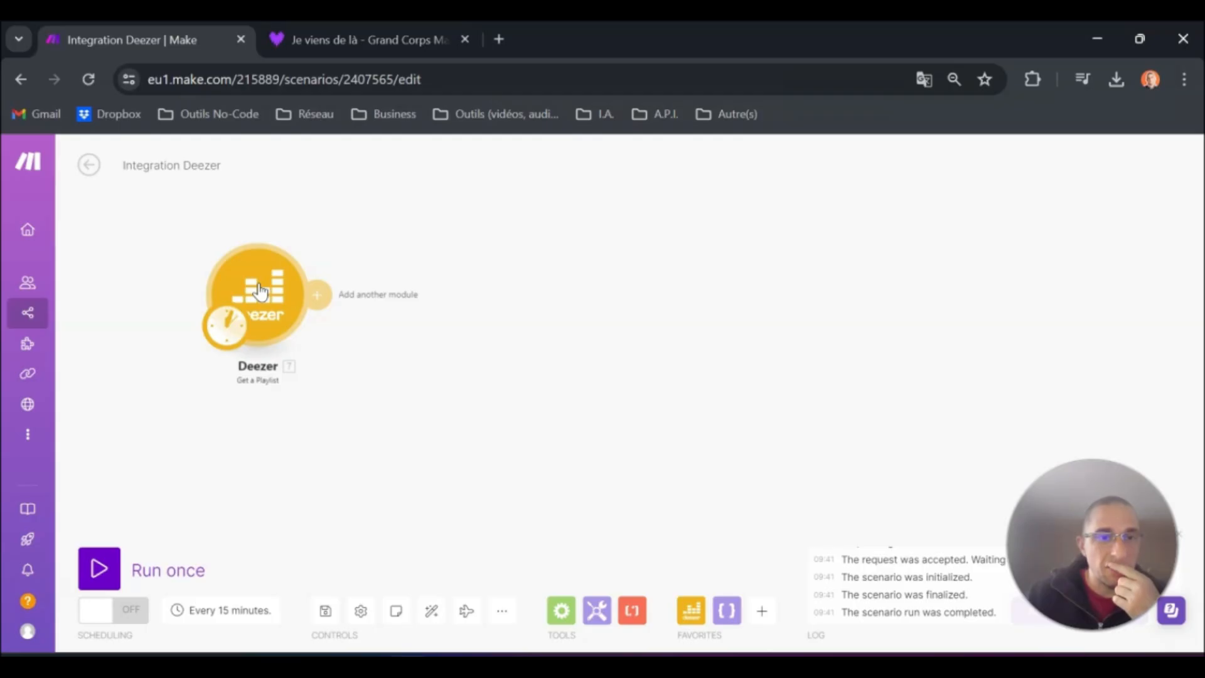
# Run the scenario once and open the output of the Deezer module.
pyautogui.click(104, 567)
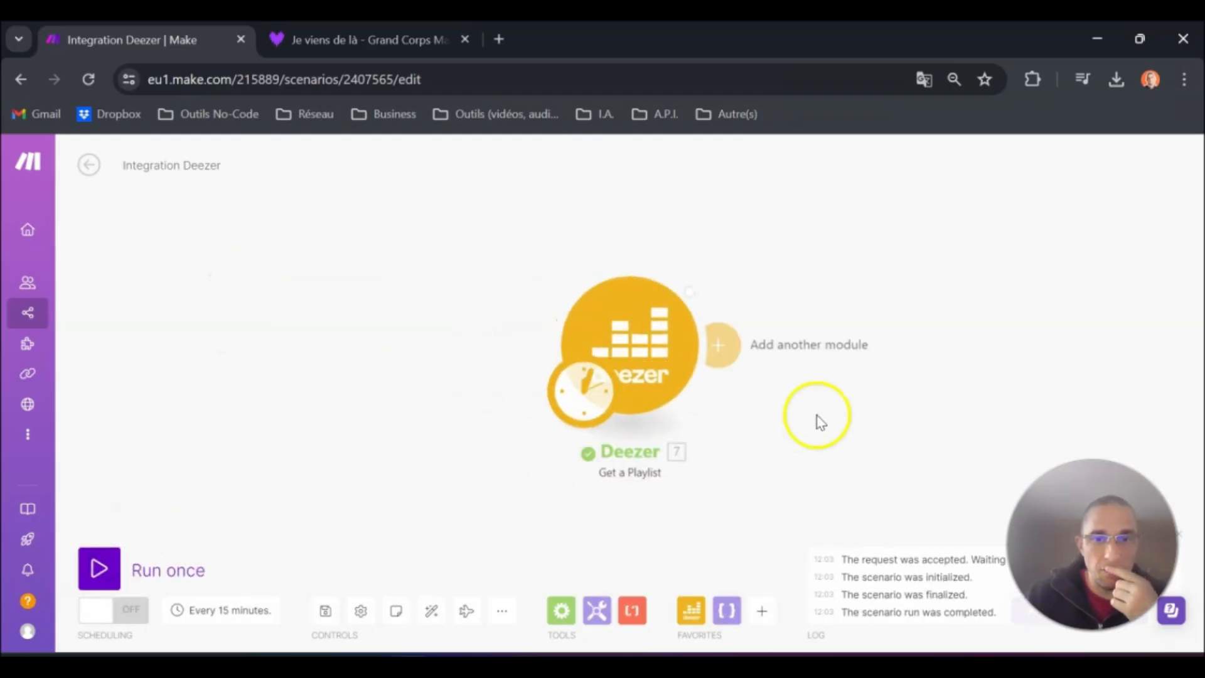
pyautogui.moveTo(781, 412); pyautogui.dragTo(435, 336)
pyautogui.click(332, 217)
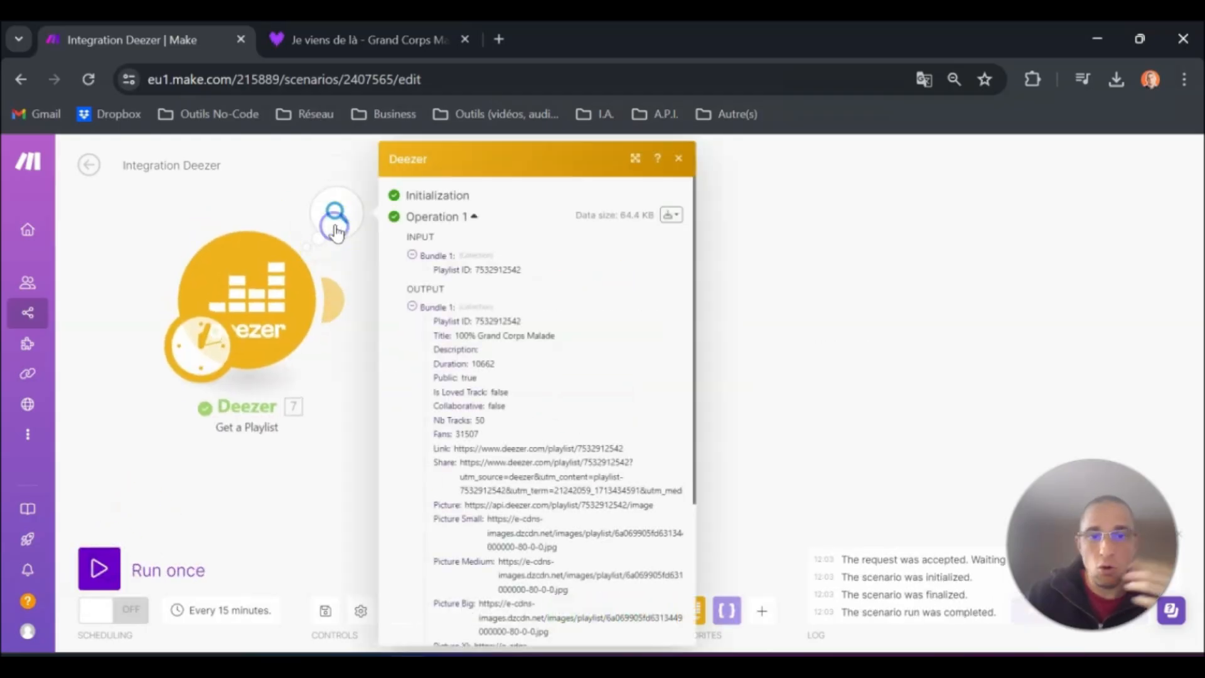
pyautogui.scroll(-3, 416, 309)
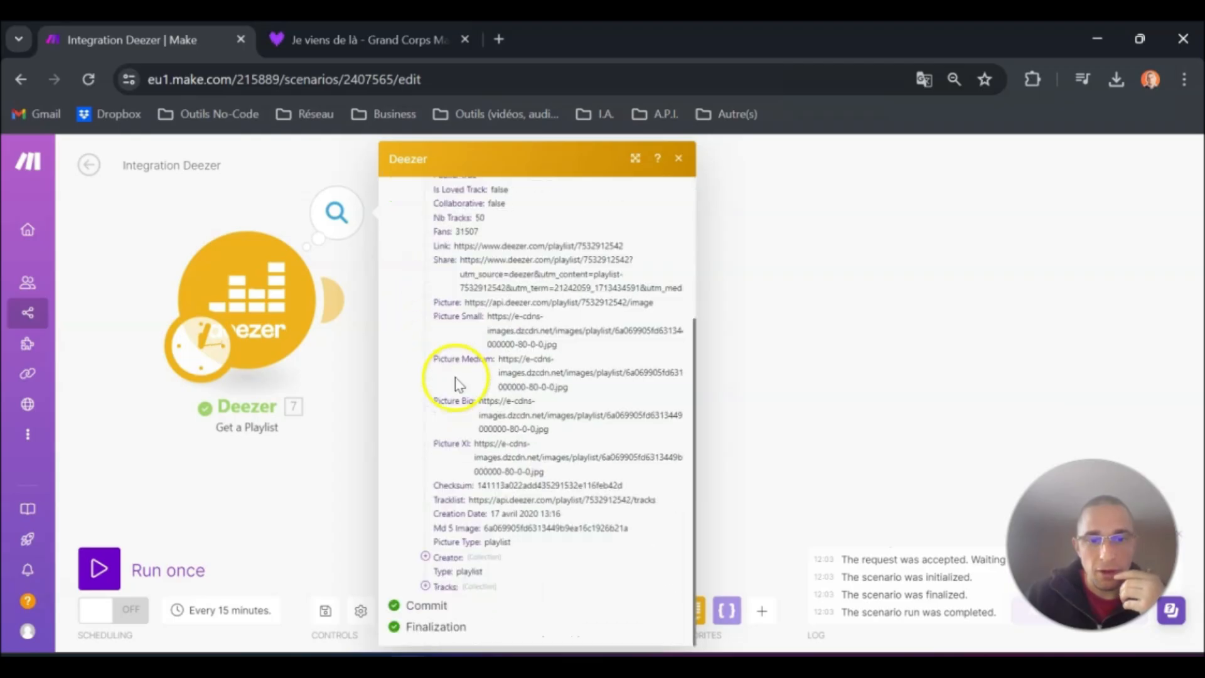
# Expand the Tracks collection and its Data array in the Deezer output and examine the listed tracks.
pyautogui.click(425, 585)
pyautogui.scroll(-1, 436, 580)
pyautogui.click(438, 571)
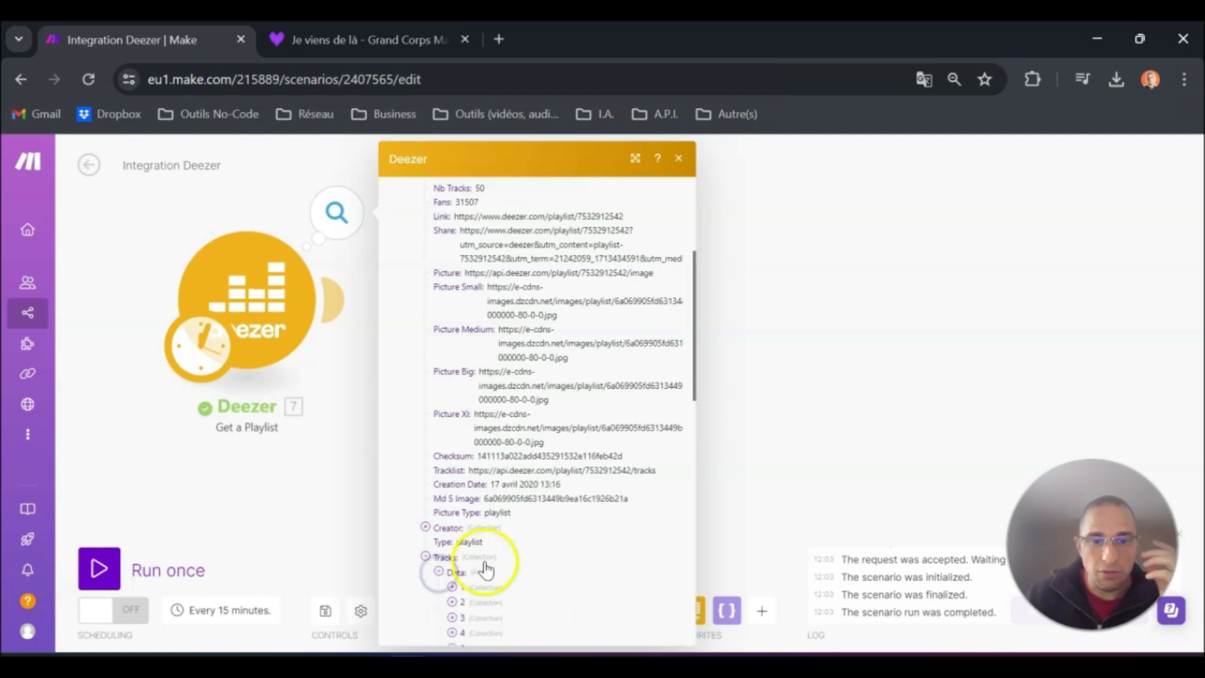
pyautogui.scroll(-4, 505, 350)
pyautogui.scroll(-7, 538, 386)
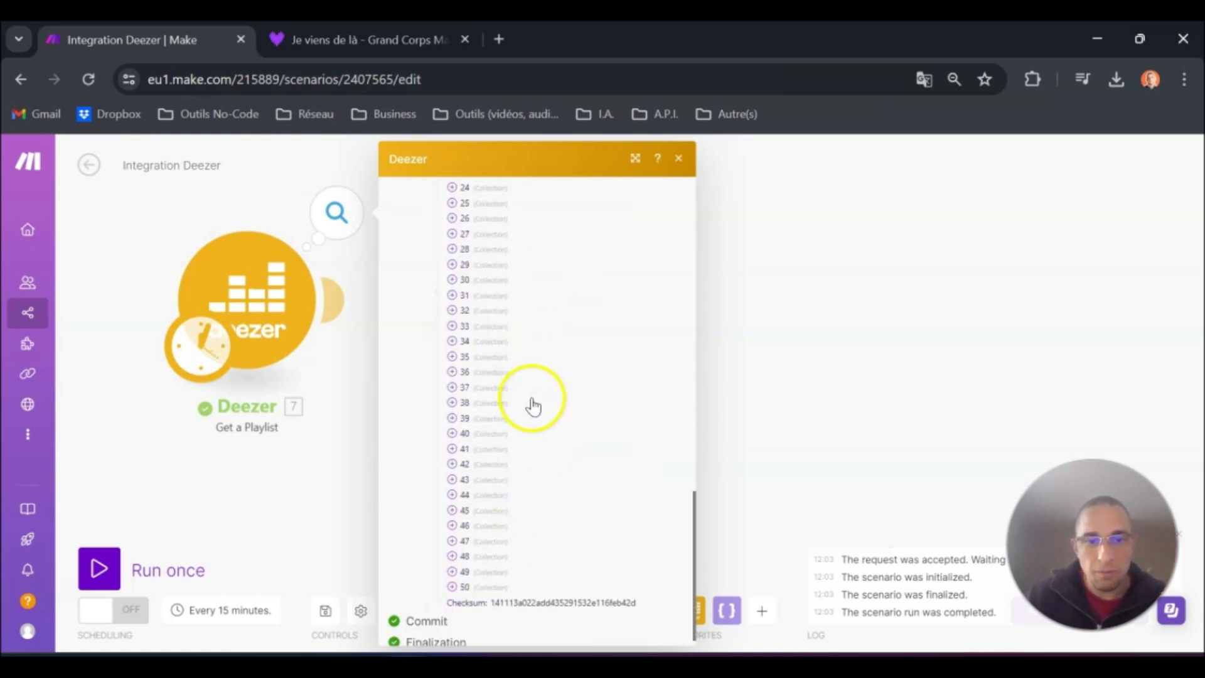
pyautogui.click(774, 367)
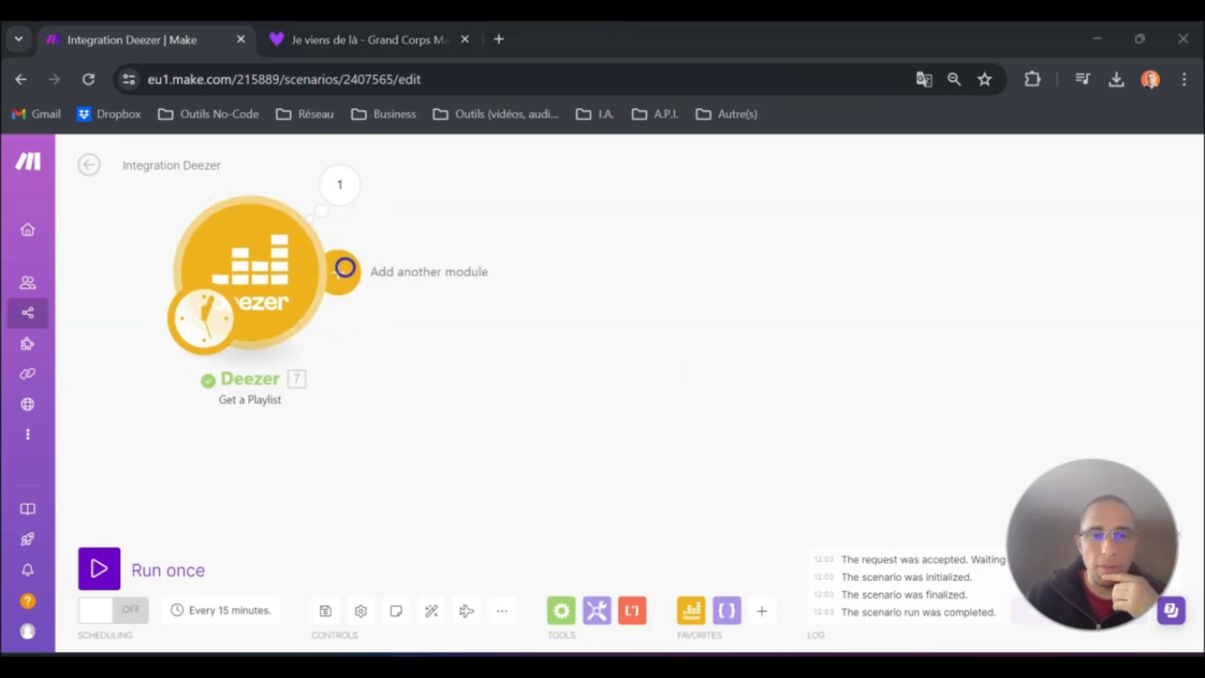
# Add a Tools "Set variable" module after the Deezer module.
pyautogui.click(339, 271)
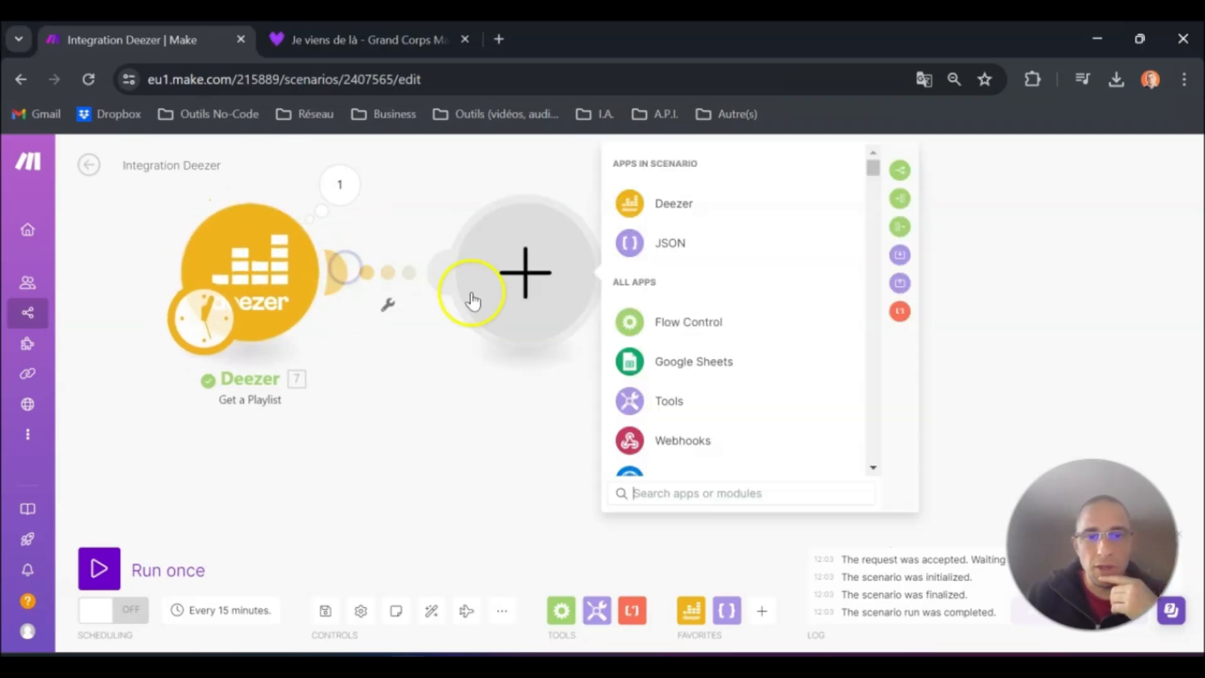
pyautogui.click(670, 403)
pyautogui.scroll(-1, 684, 405)
pyautogui.scroll(-2, 690, 376)
pyautogui.click(702, 271)
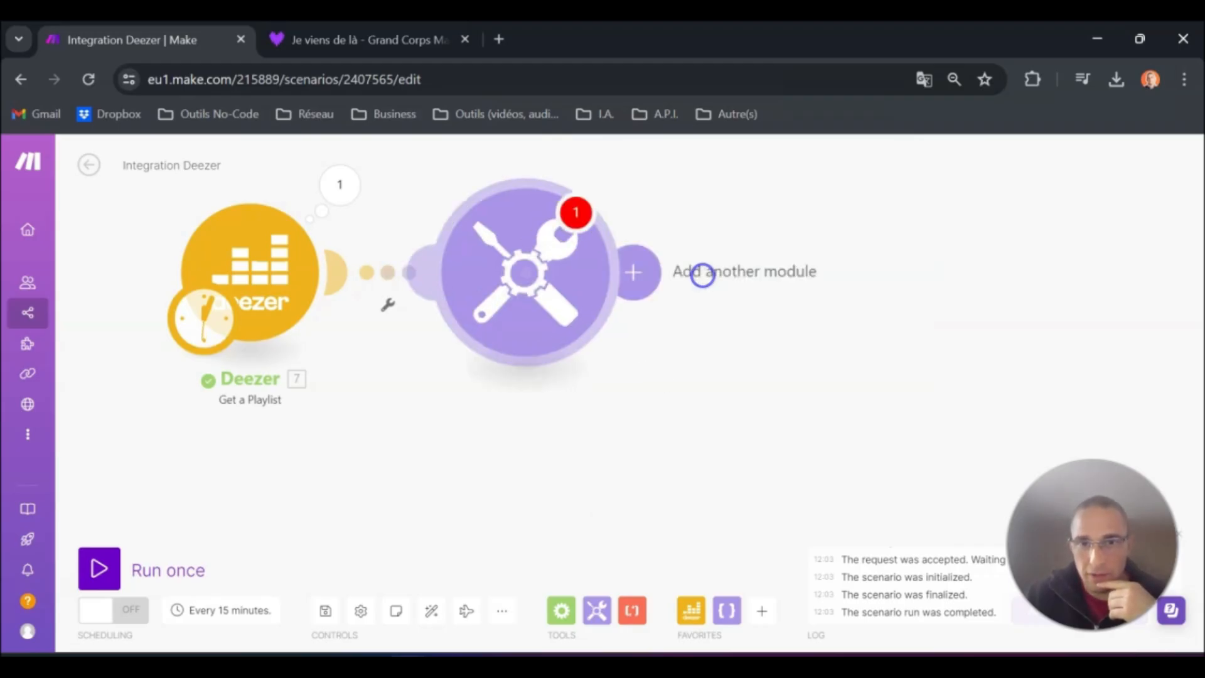
# Name the variable "Length" and set its value to the array function length with the text "Salut" as its argument.
pyautogui.click(656, 220)
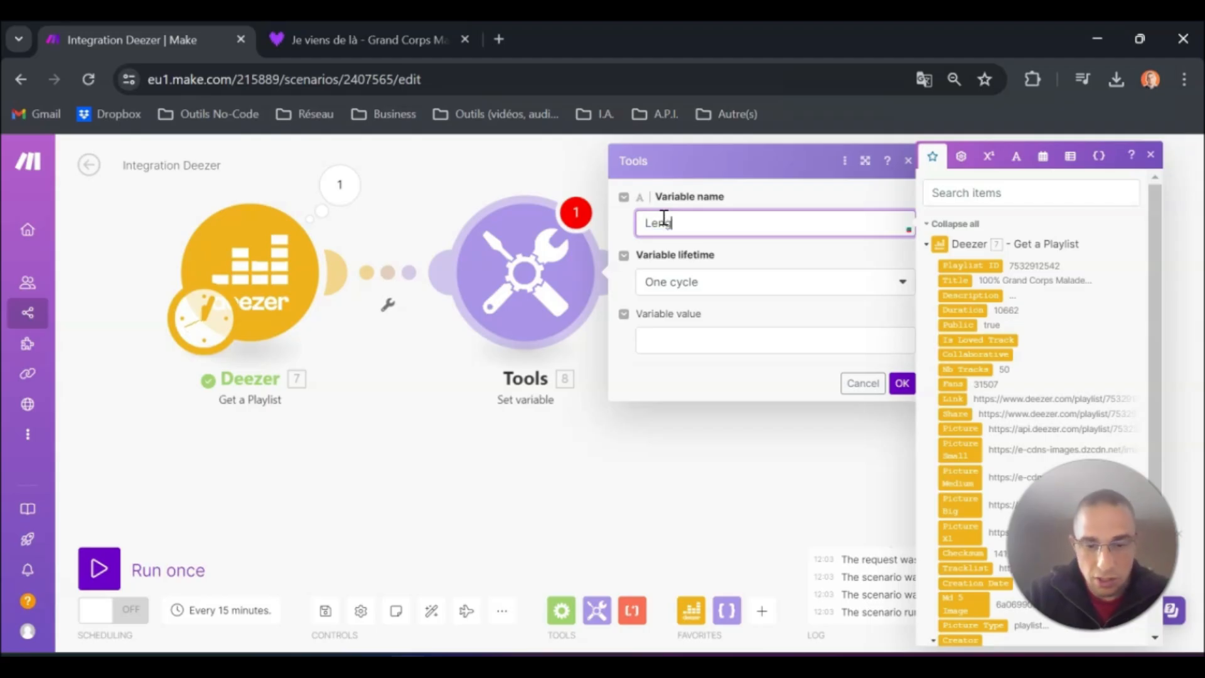
pyautogui.click(682, 342)
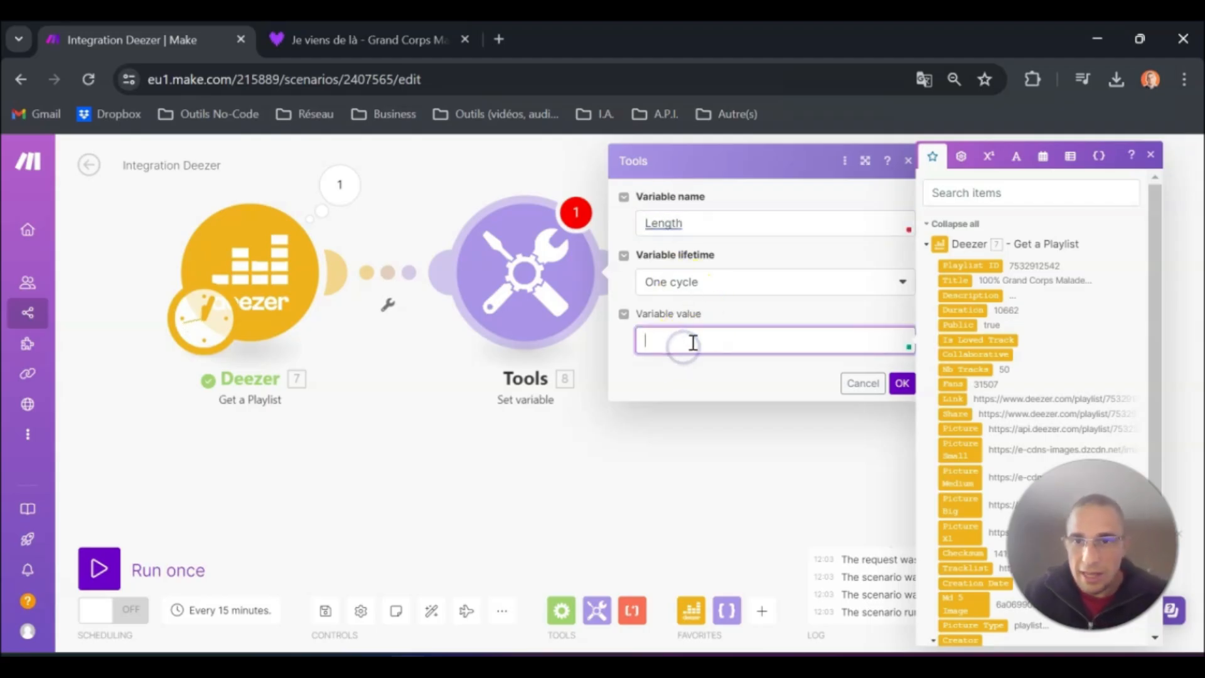
pyautogui.click(1071, 159)
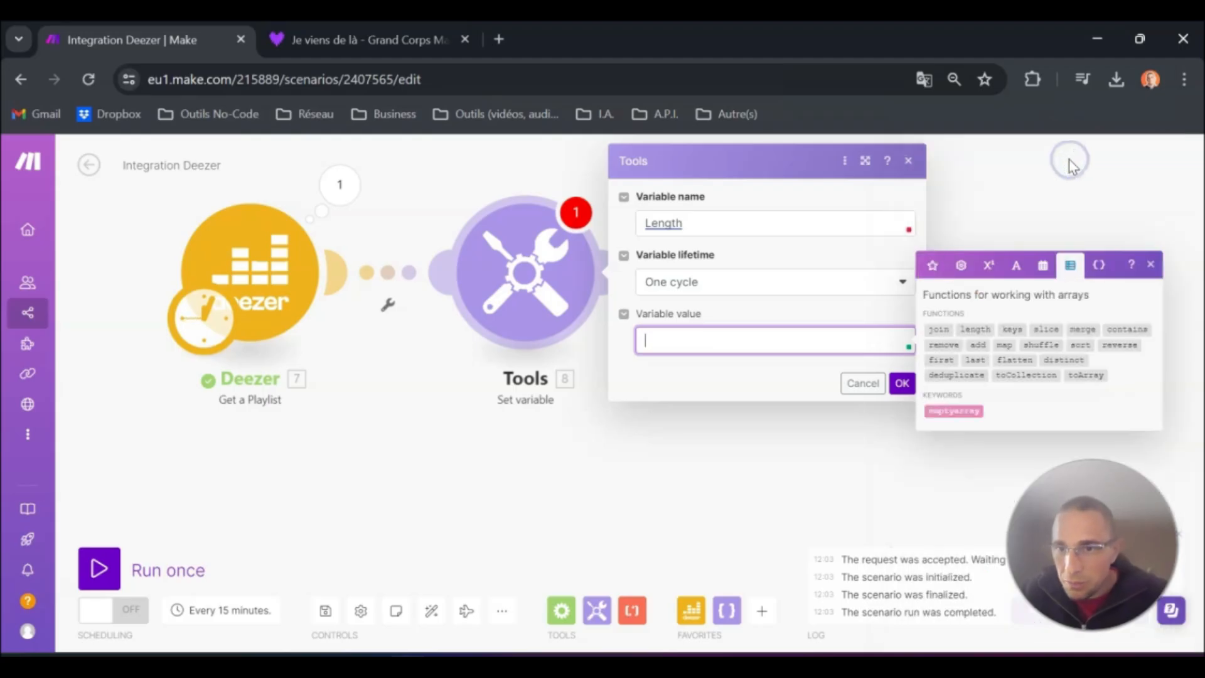
pyautogui.click(979, 328)
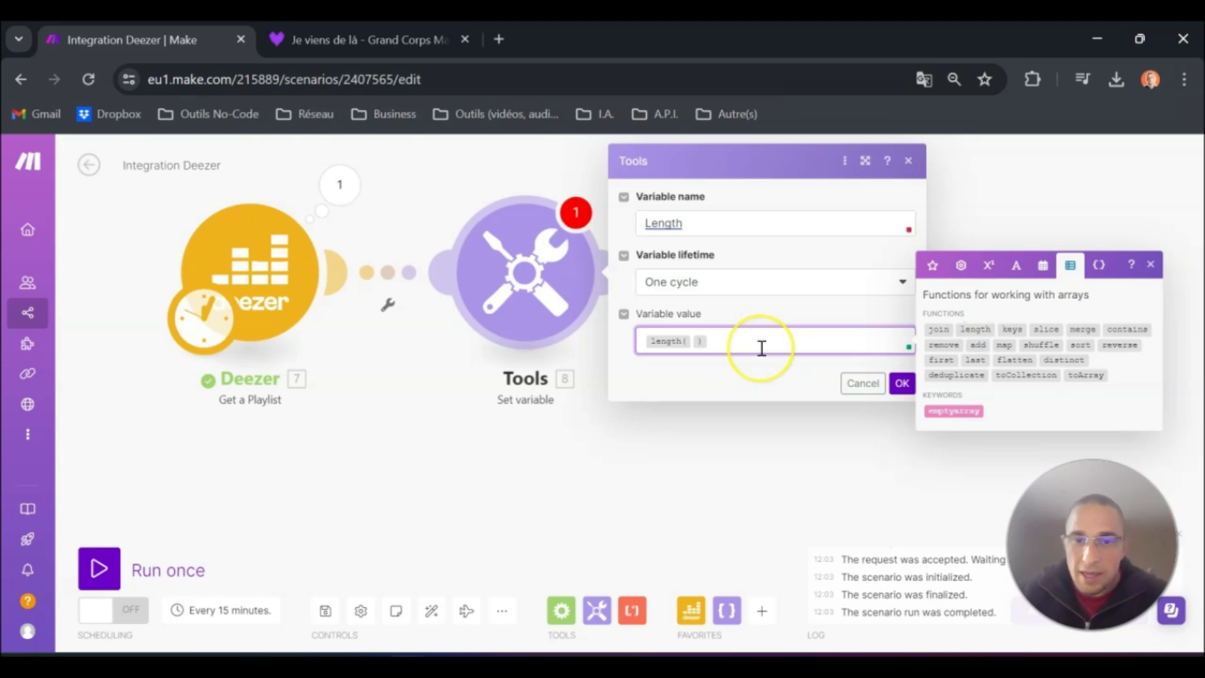
pyautogui.press('Left')
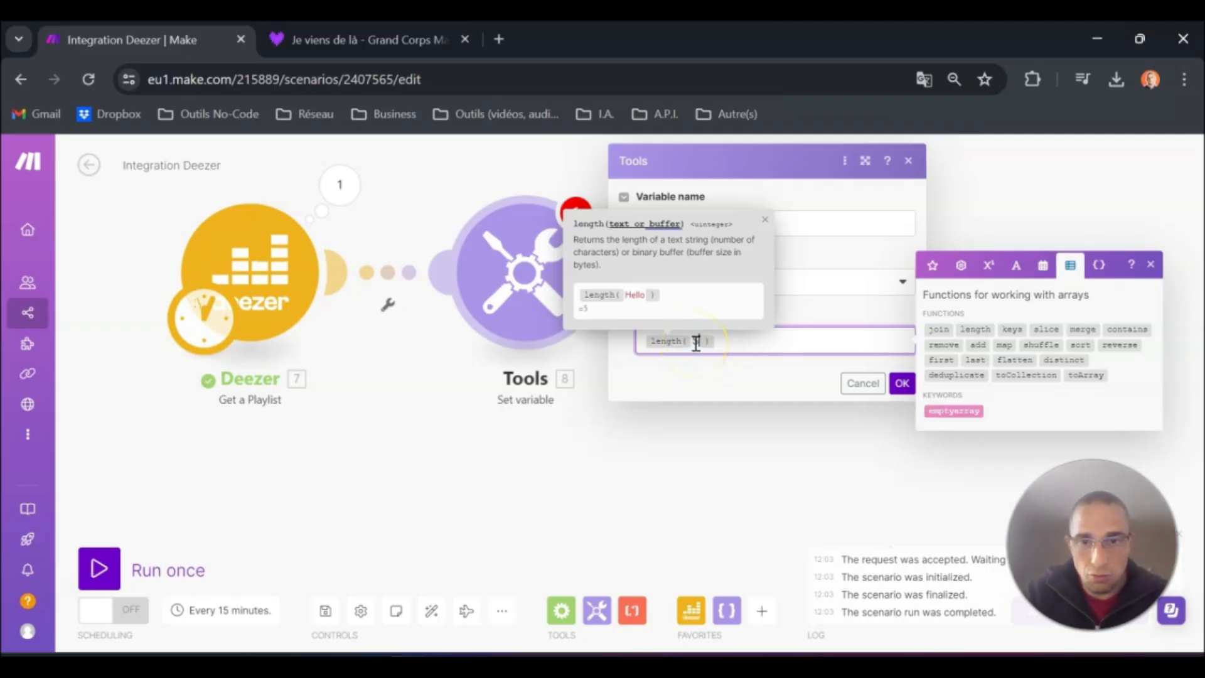
pyautogui.click(749, 346)
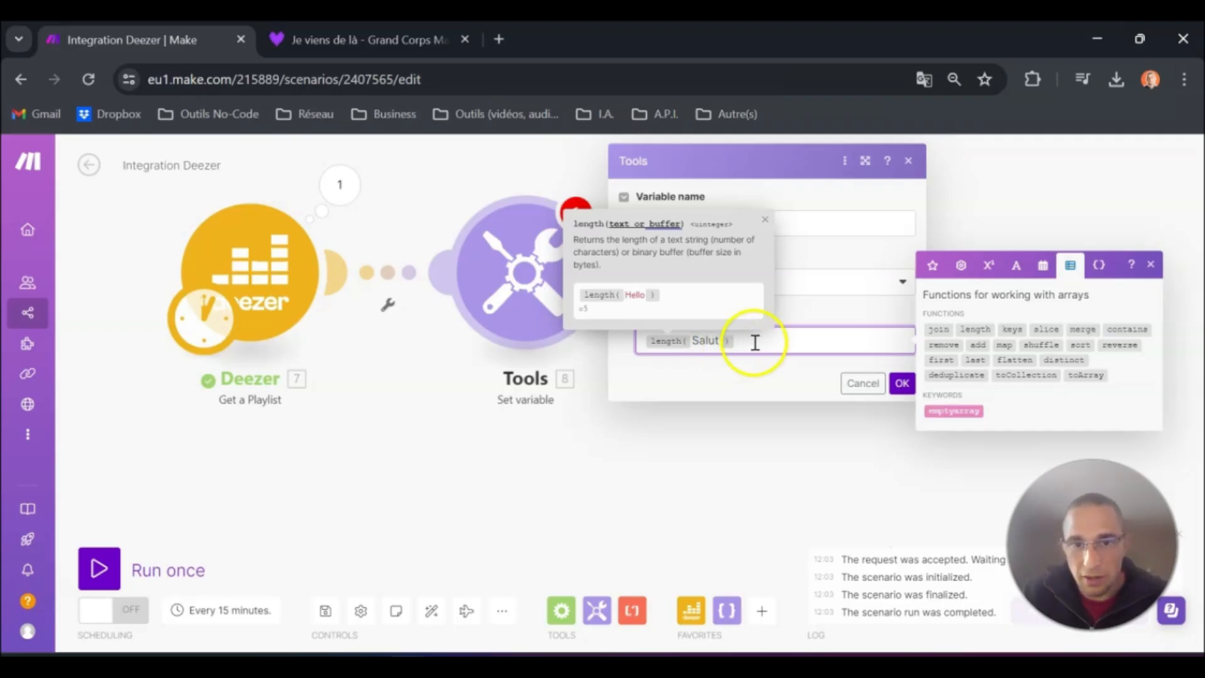
# Save the variable module, run the scenario once and check the Length value in the Tools output.
pyautogui.click(901, 383)
pyautogui.click(99, 567)
pyautogui.click(527, 237)
pyautogui.moveTo(667, 350); pyautogui.dragTo(618, 350)
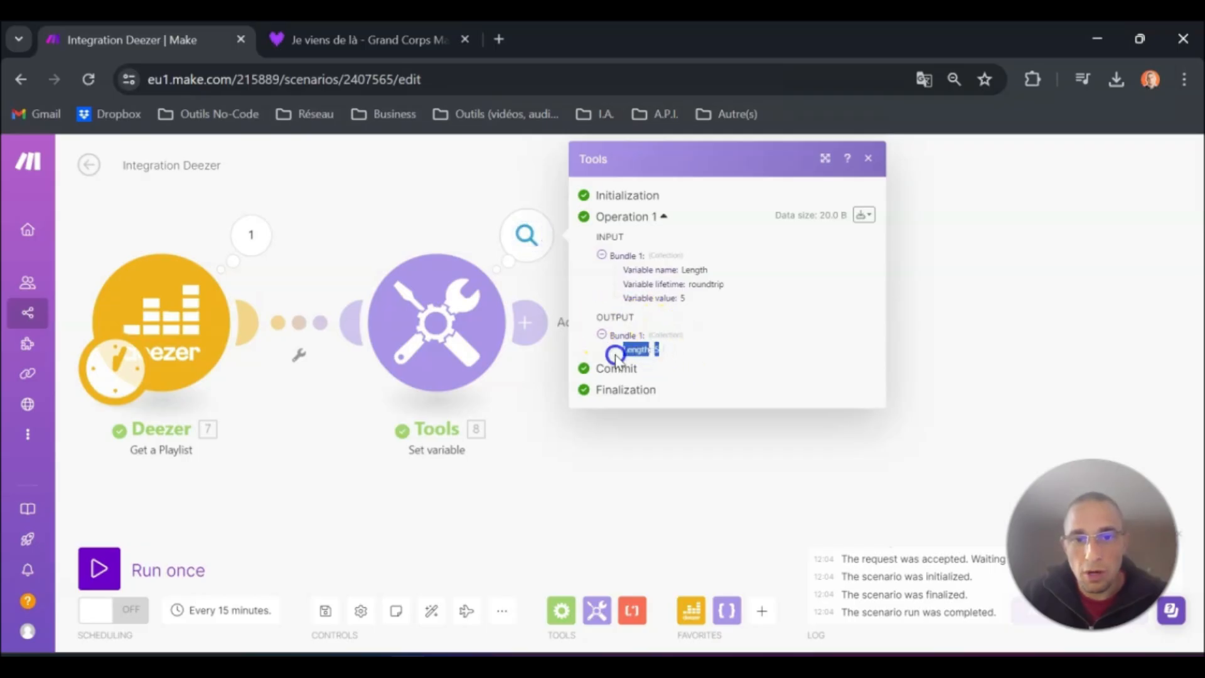
pyautogui.click(954, 293)
# Remove the sample text from the length function and browse the fields under the playlist's Tracks Data array.
pyautogui.click(449, 324)
pyautogui.click(629, 390)
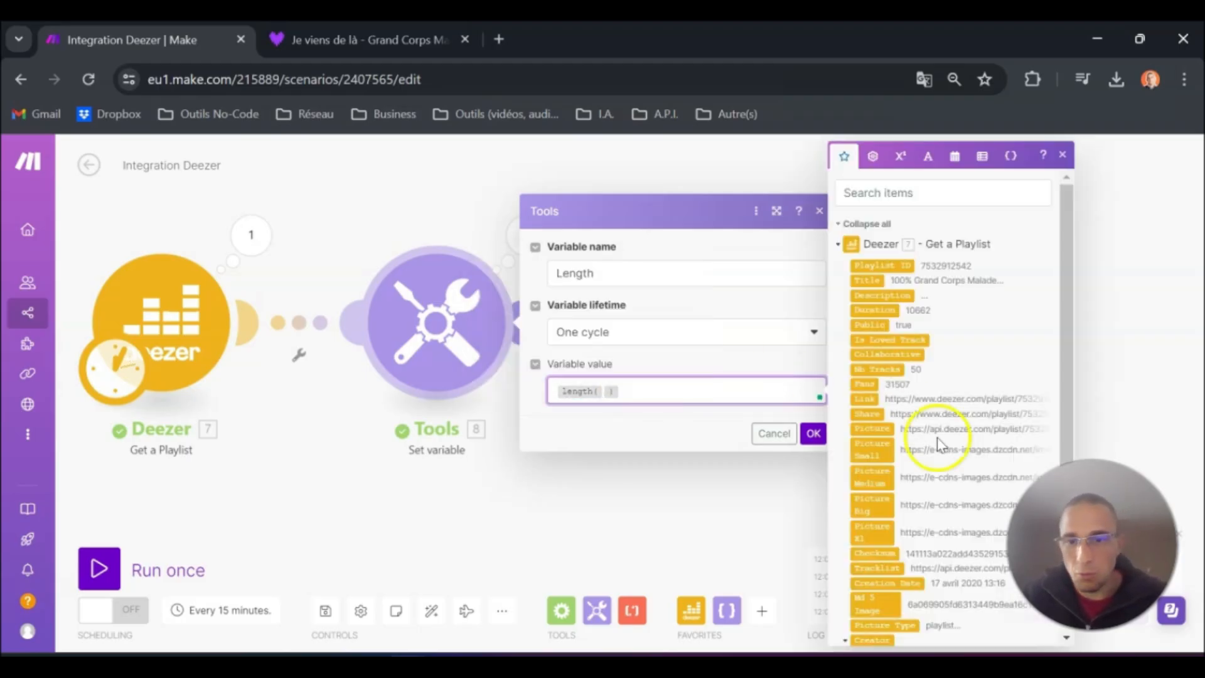
pyautogui.scroll(-3, 940, 447)
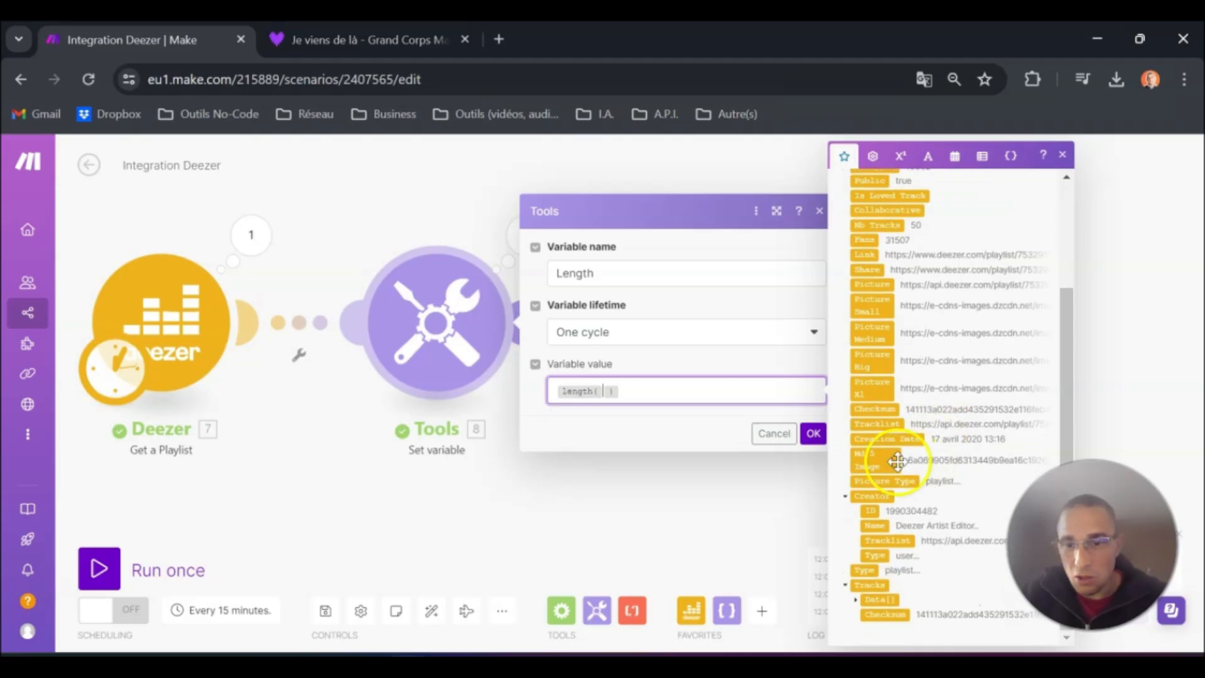
pyautogui.click(857, 600)
pyautogui.scroll(-3, 868, 546)
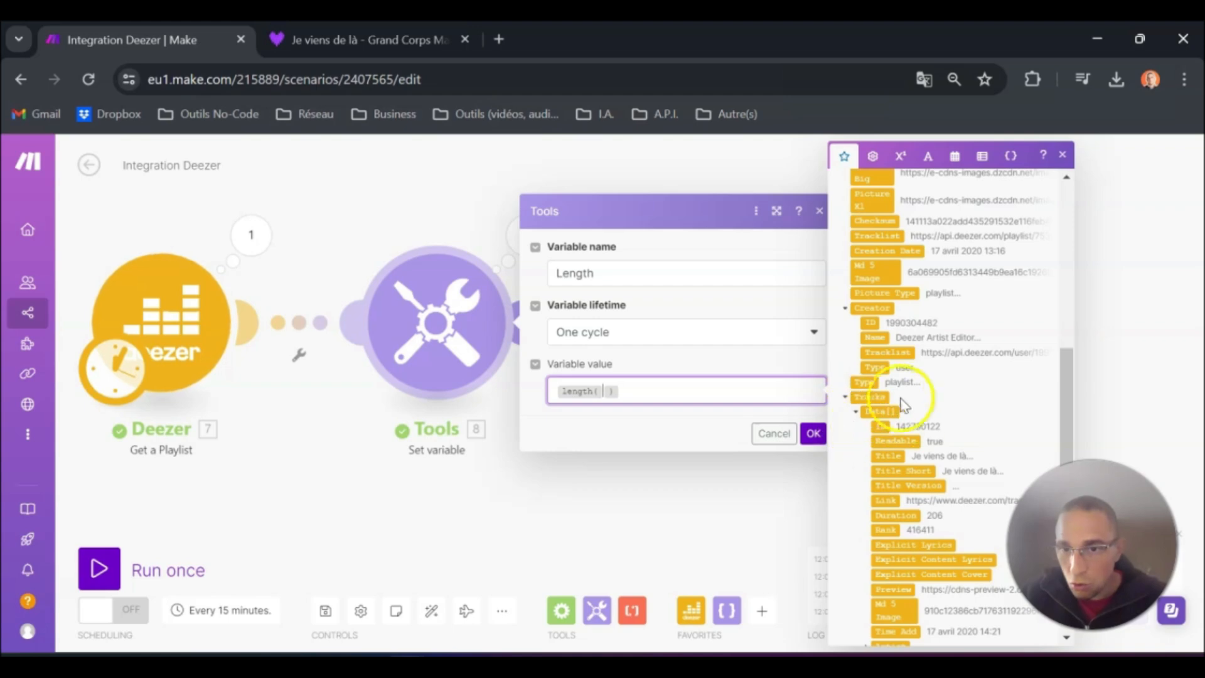
pyautogui.scroll(-1, 929, 558)
pyautogui.scroll(-1, 928, 561)
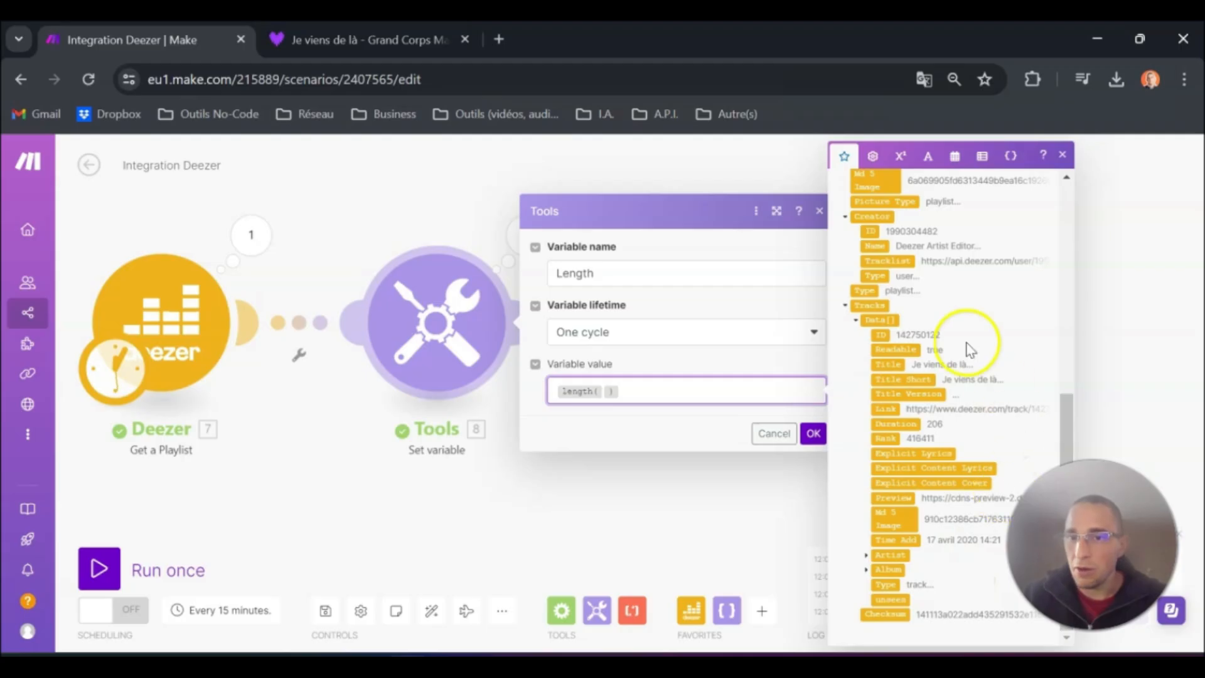
# Examine the items of the Tracks Data array in the Deezer module's latest output.
pyautogui.click(248, 237)
pyautogui.scroll(-3, 442, 544)
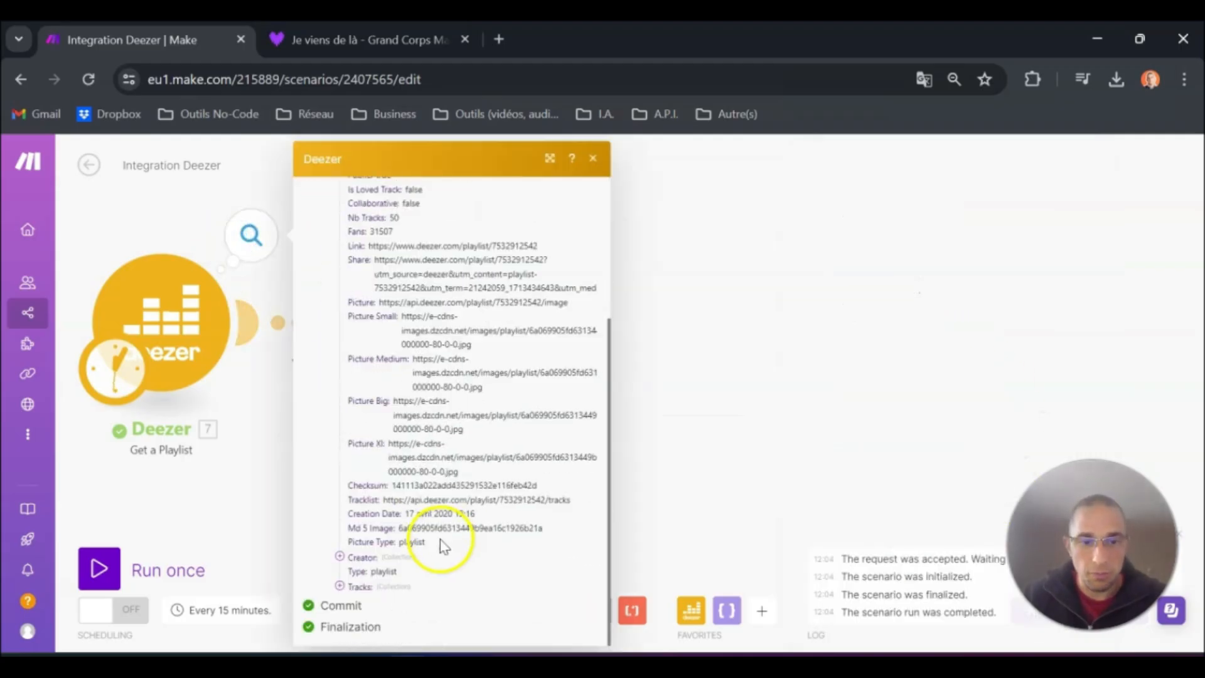
pyautogui.click(339, 586)
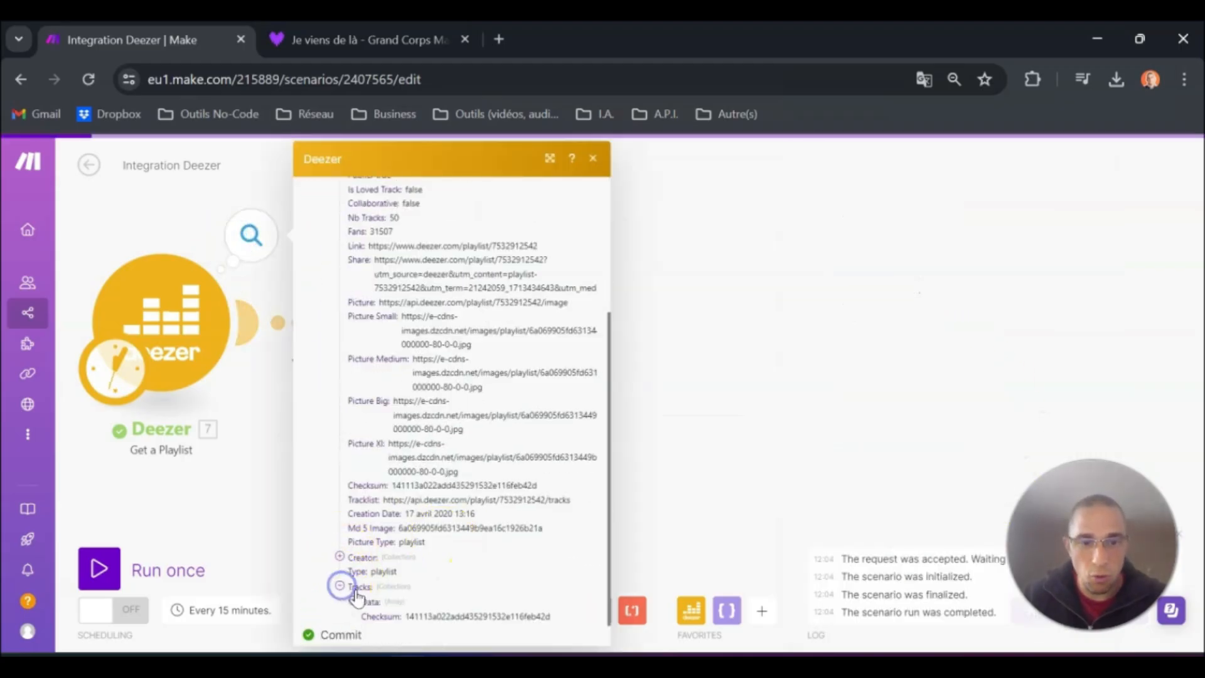
pyautogui.scroll(-1, 352, 605)
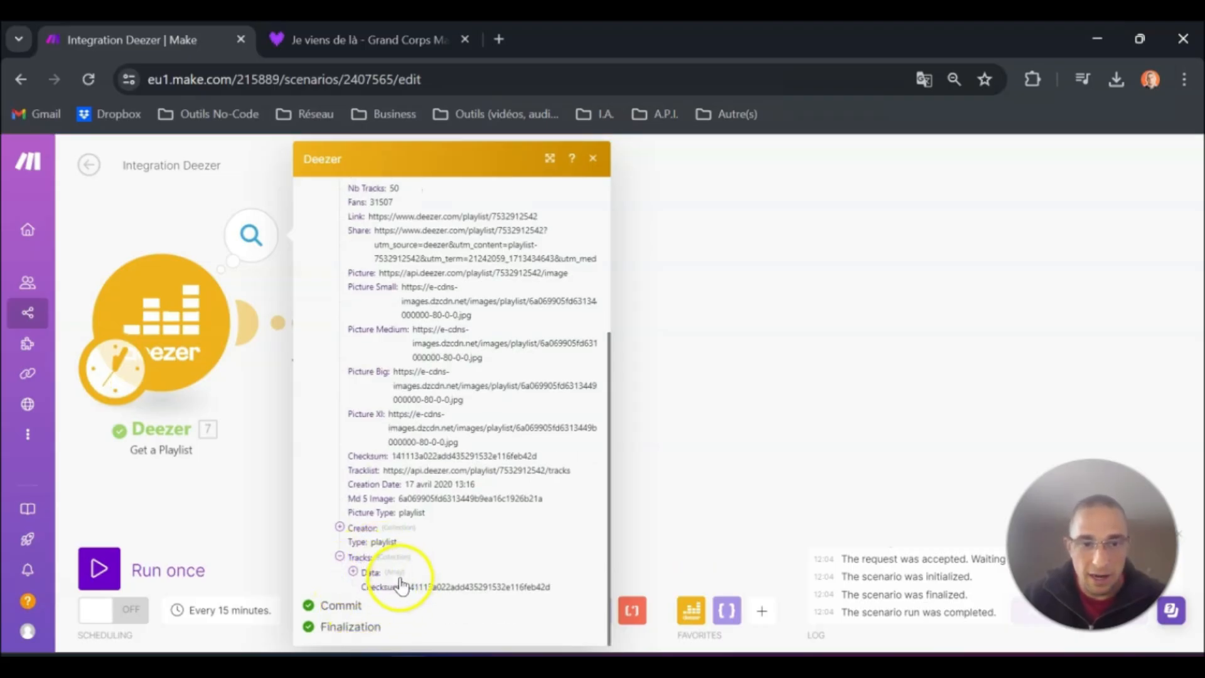
pyautogui.click(361, 572)
pyautogui.scroll(-14, 449, 342)
pyautogui.scroll(6, 461, 405)
pyautogui.scroll(5, 462, 405)
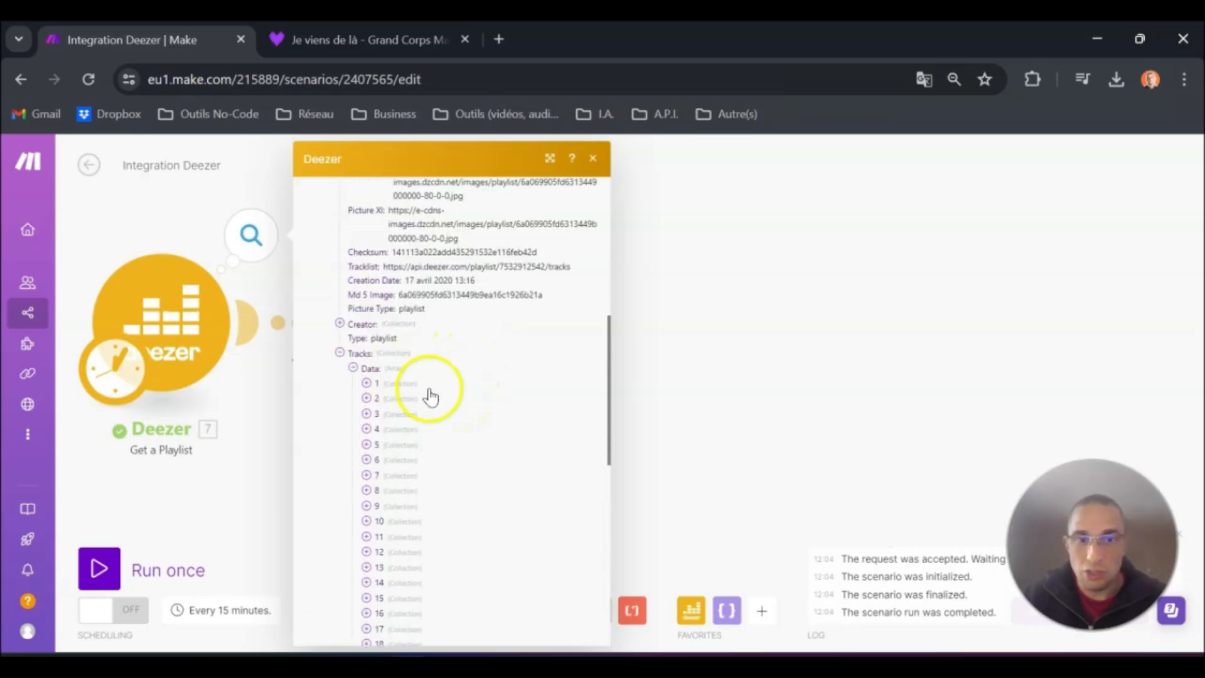
pyautogui.click(761, 347)
# Insert the playlist's Tracks Data[] array as the argument of the length function in the Length variable.
pyautogui.click(443, 324)
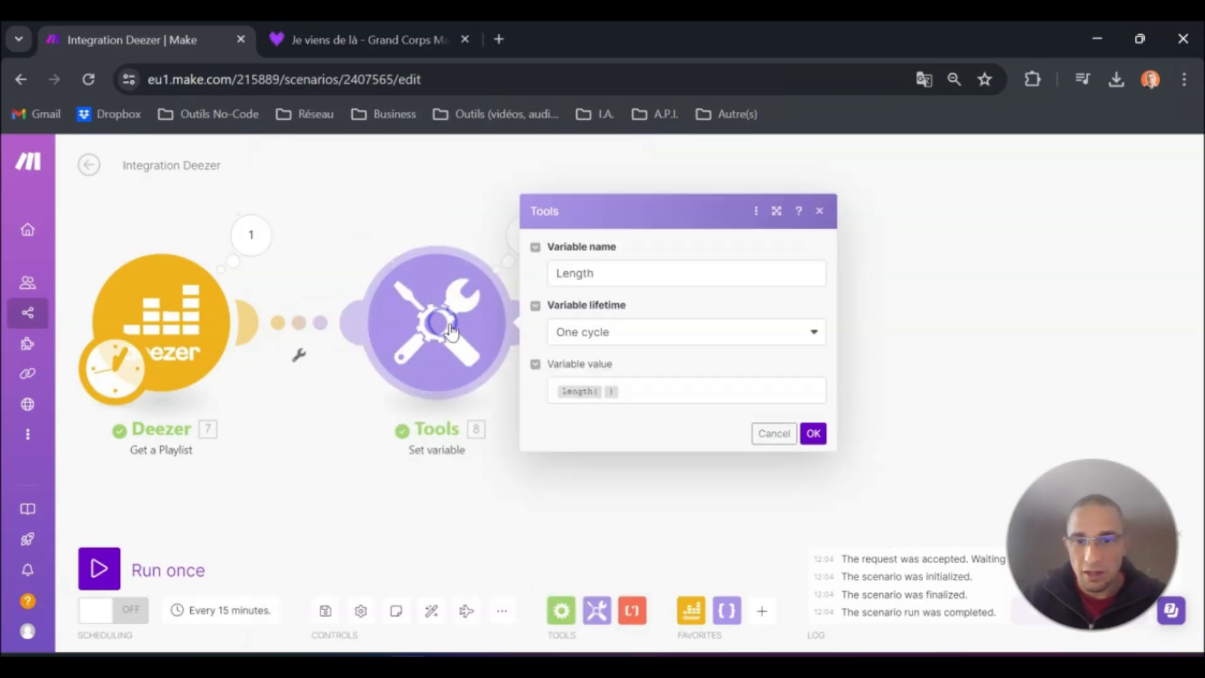
pyautogui.click(662, 389)
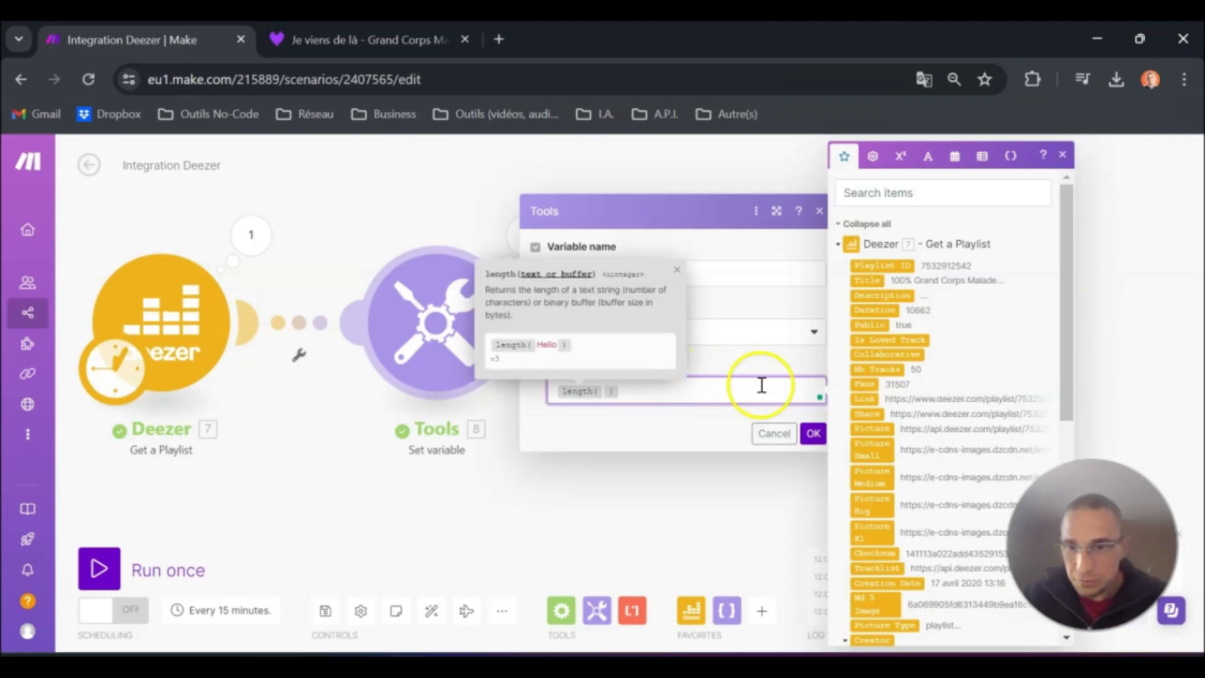
pyautogui.scroll(-6, 915, 431)
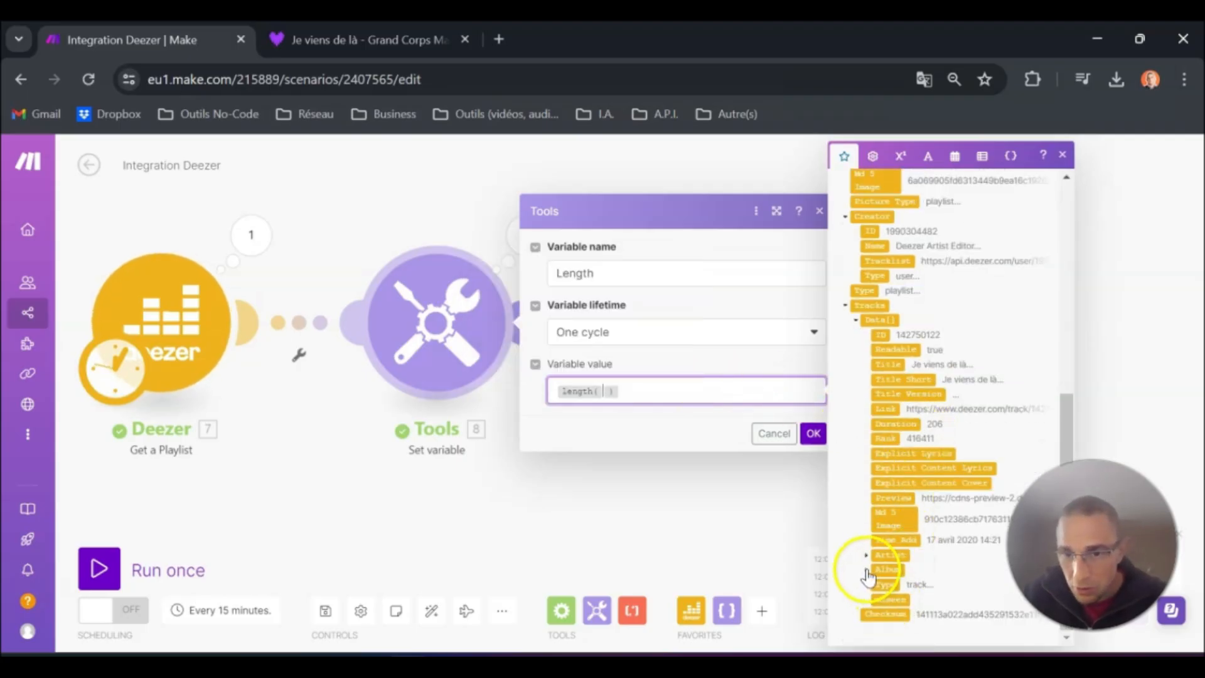
pyautogui.click(884, 322)
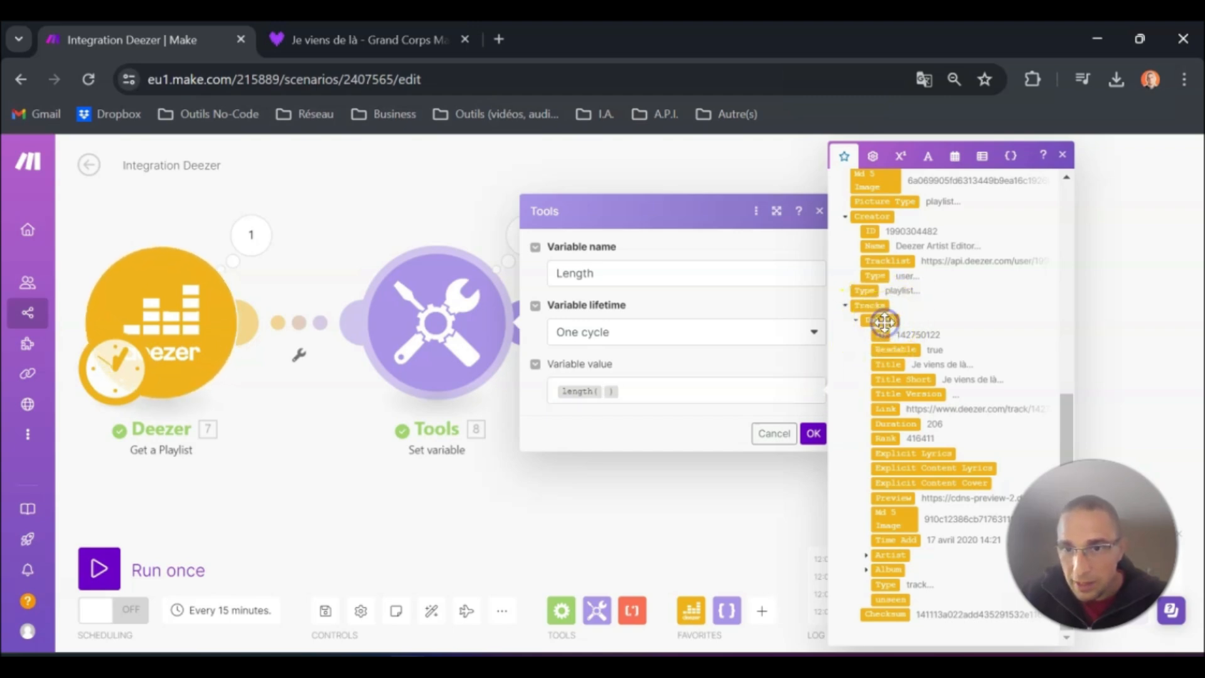
pyautogui.click(879, 320)
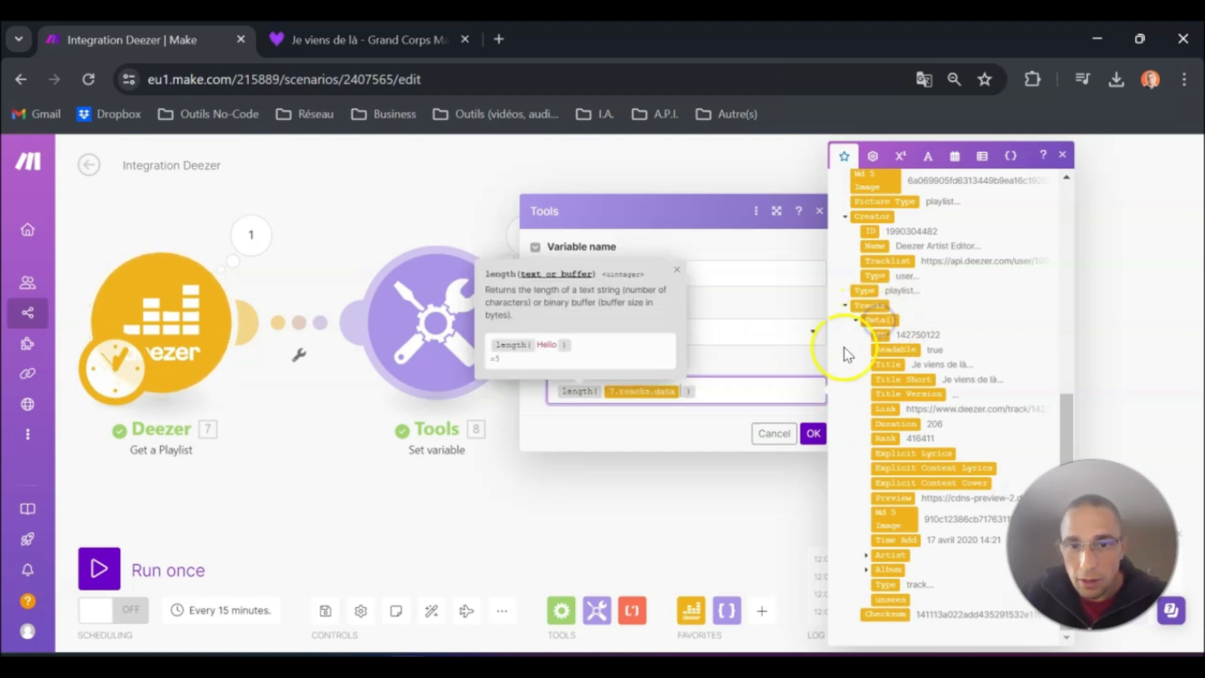
# Save the length variable based on the Tracks array, run the scenario once and inspect the resulting Length output.
pyautogui.click(813, 433)
pyautogui.click(436, 297)
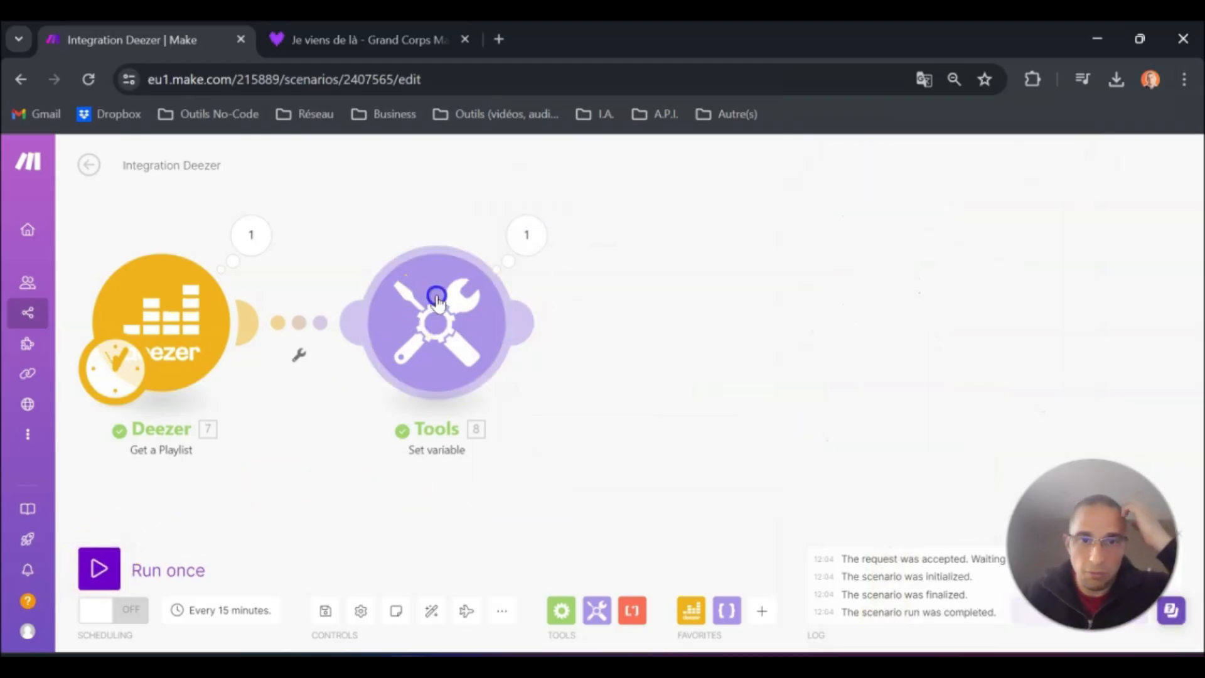
pyautogui.click(112, 565)
pyautogui.click(565, 235)
pyautogui.moveTo(740, 349); pyautogui.dragTo(685, 356)
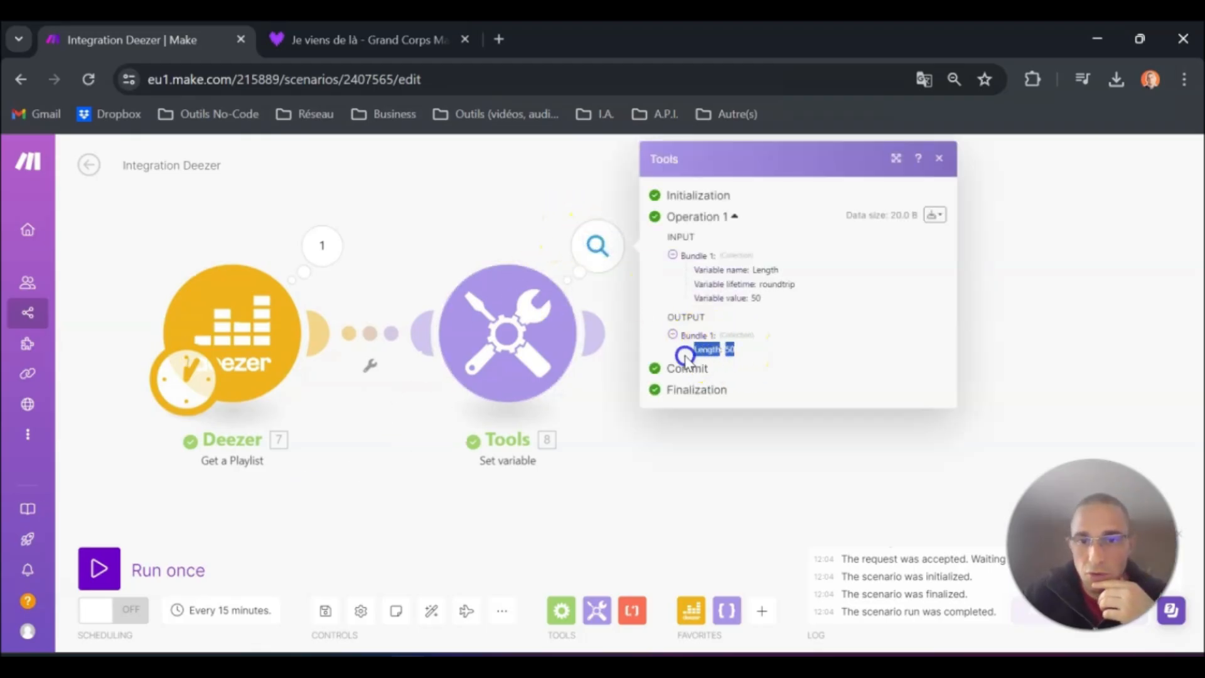
pyautogui.click(646, 459)
# Add a second Tools Set variable module after the existing Tools module.
pyautogui.moveTo(713, 451); pyautogui.dragTo(654, 453)
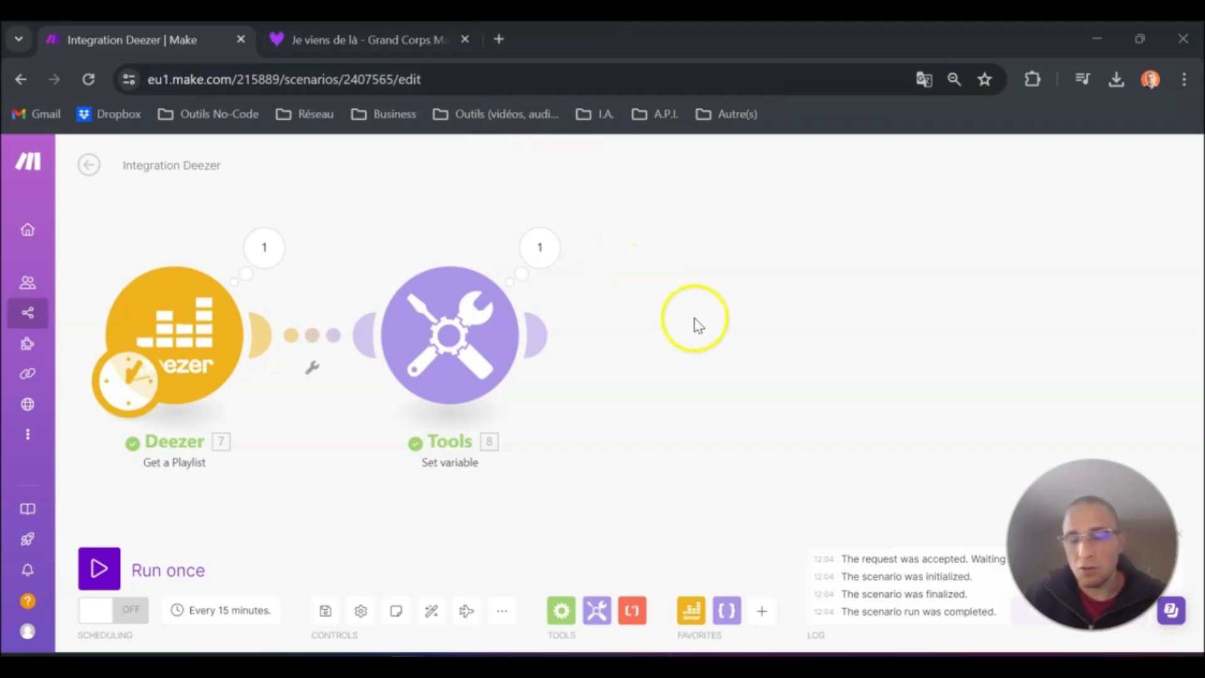
pyautogui.moveTo(683, 379); pyautogui.dragTo(651, 361)
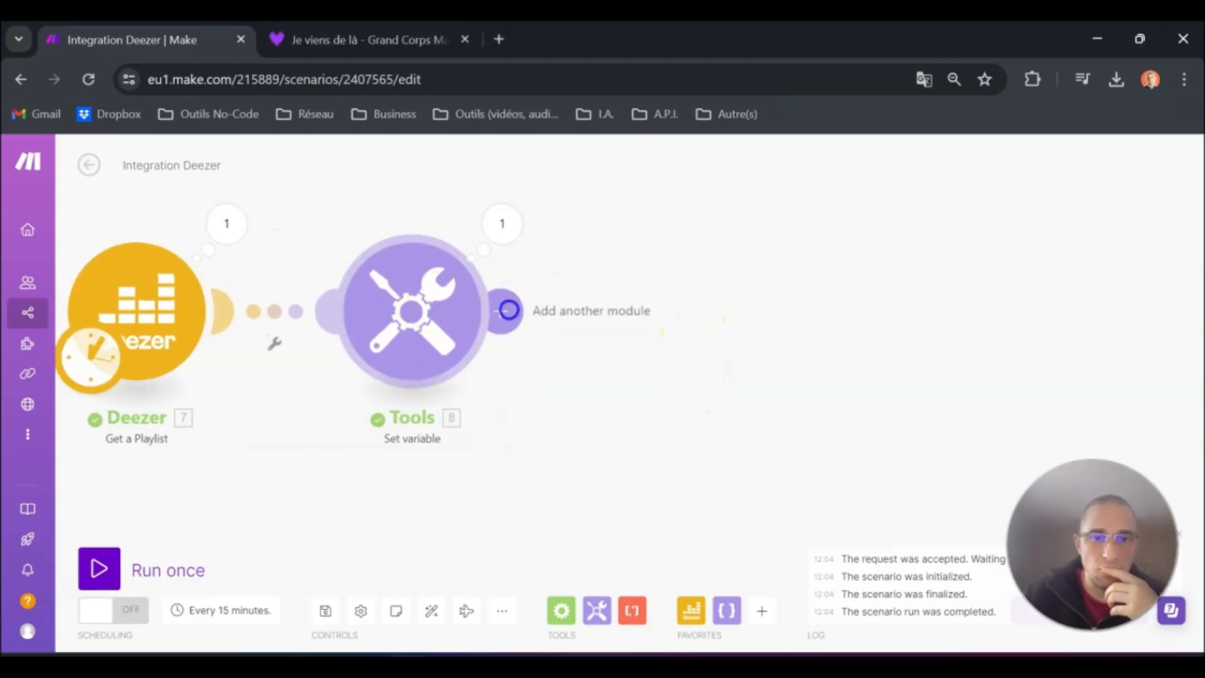
pyautogui.click(506, 311)
pyautogui.click(809, 403)
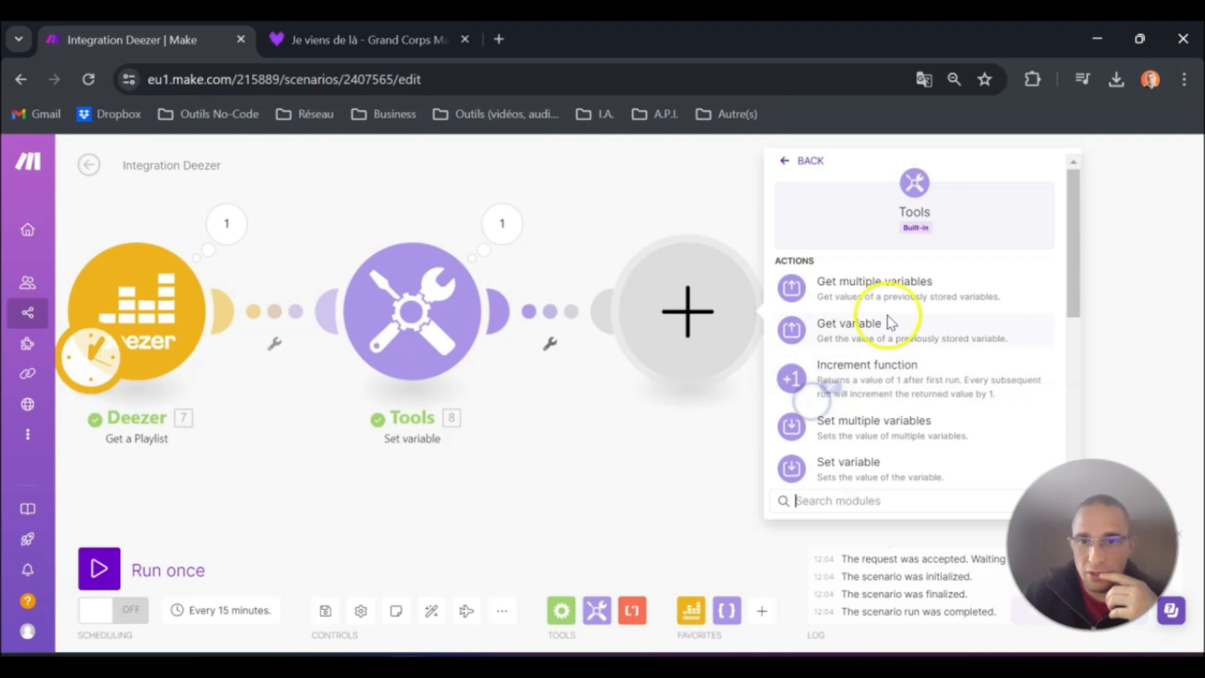
pyautogui.scroll(-1, 822, 404)
pyautogui.click(847, 375)
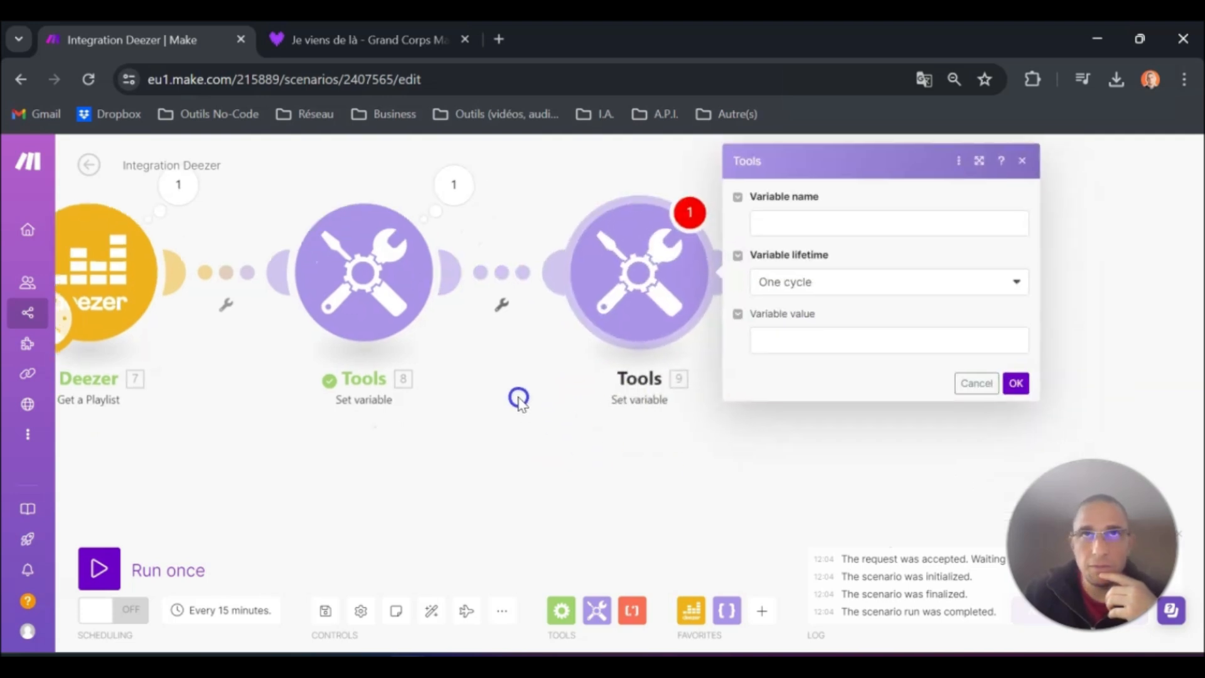
# Start the new variable's value with a contains function, using the playlist's Tracks Data[] Title field as its array argument.
pyautogui.click(778, 354)
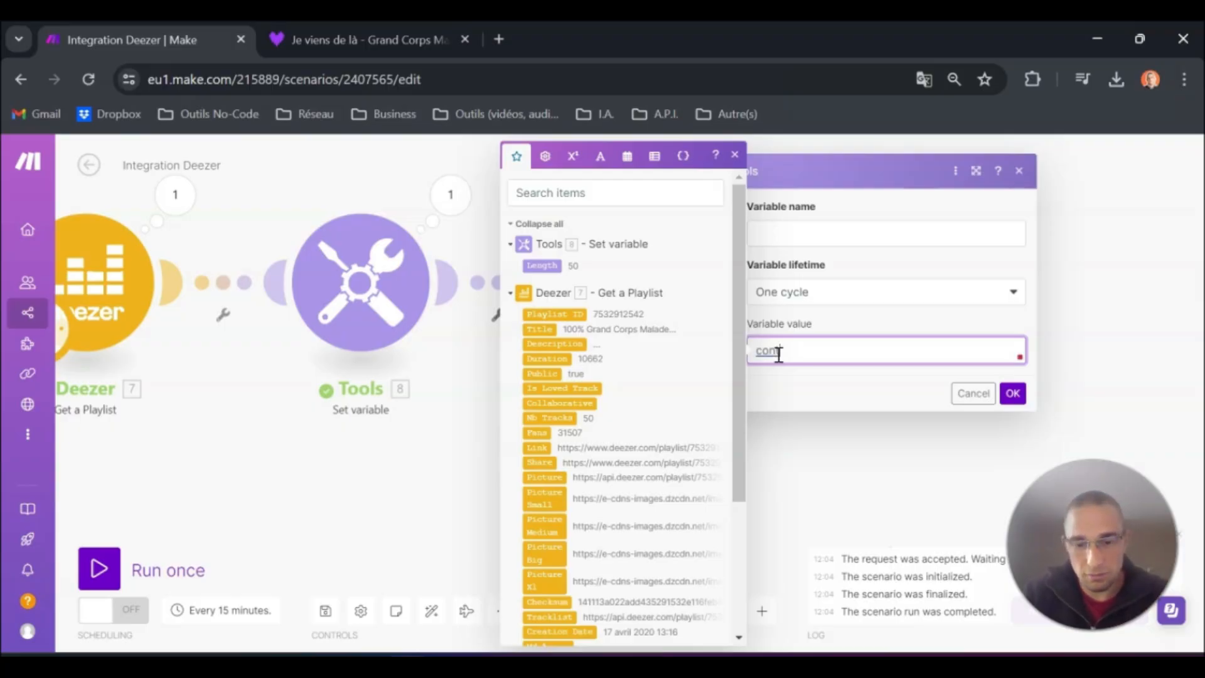
pyautogui.write('contains(')
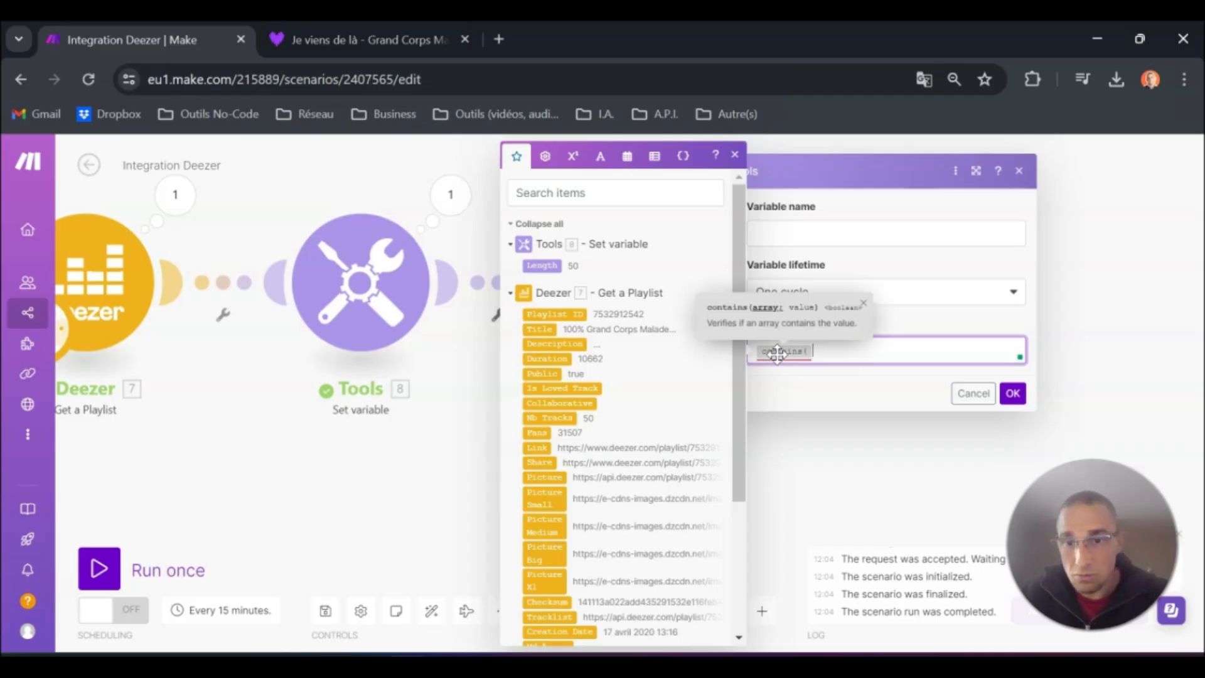
pyautogui.scroll(-1, 637, 435)
pyautogui.scroll(-2, 637, 435)
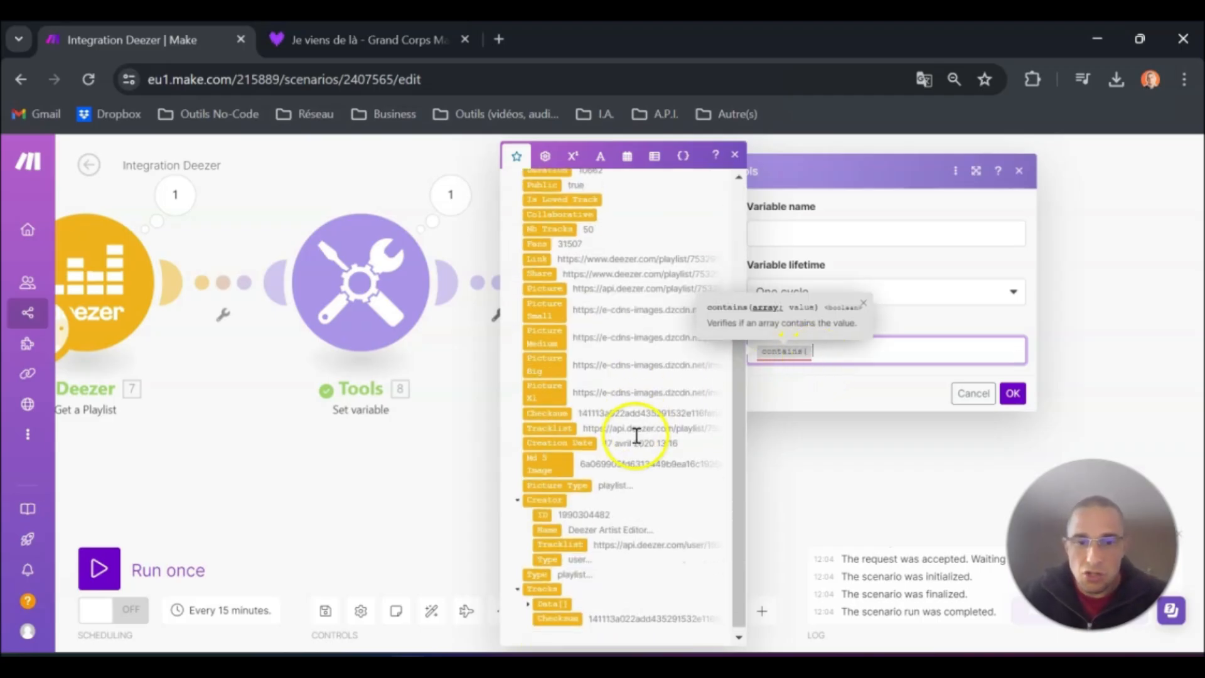
pyautogui.click(528, 599)
pyautogui.scroll(-3, 540, 590)
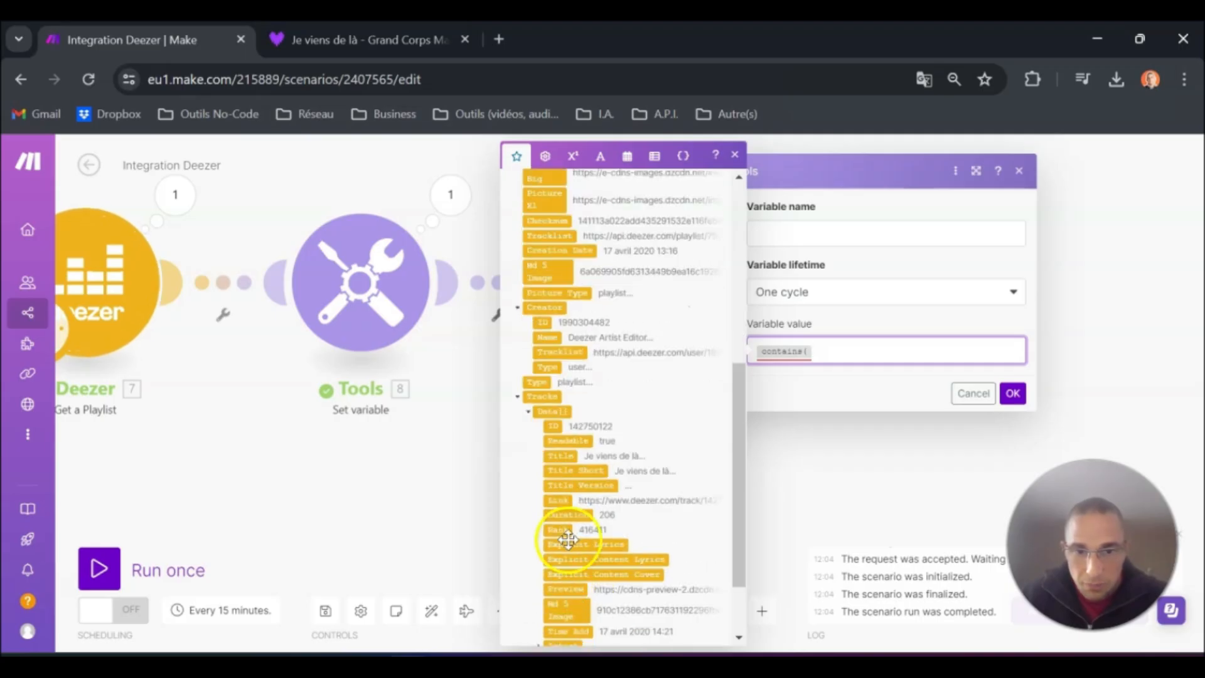
pyautogui.click(559, 456)
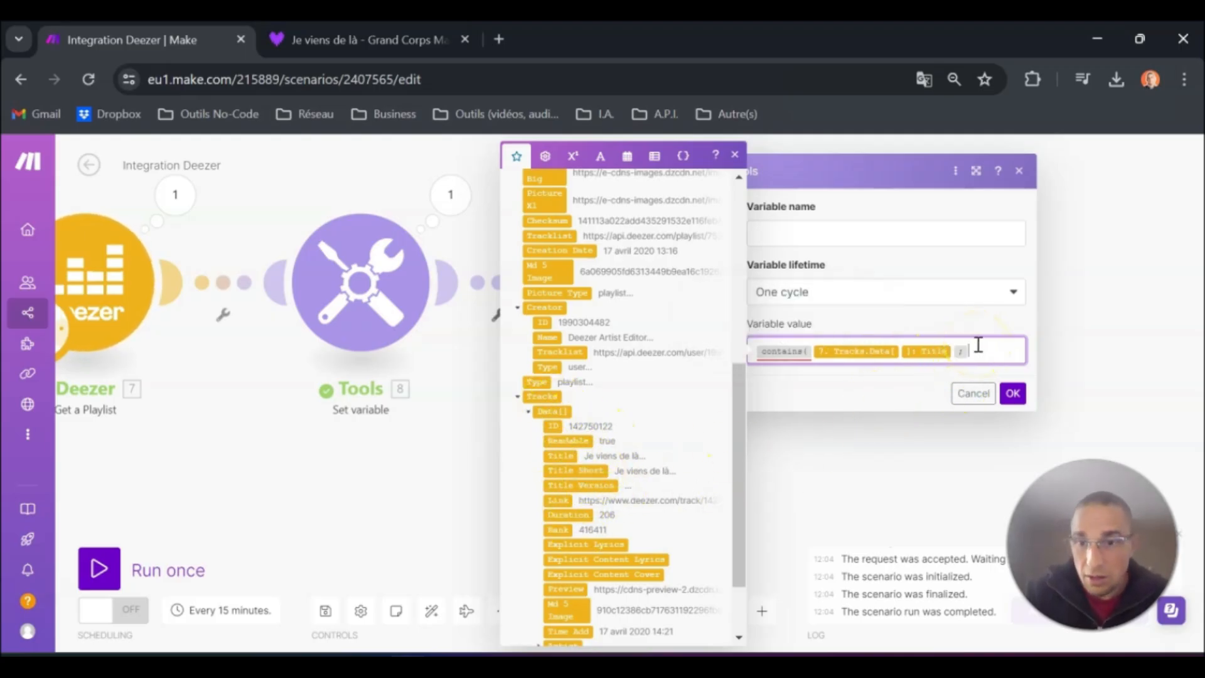
# Switch to the Deezer playlist and copy the full title of the track "Retiens les rêves".
pyautogui.click(367, 43)
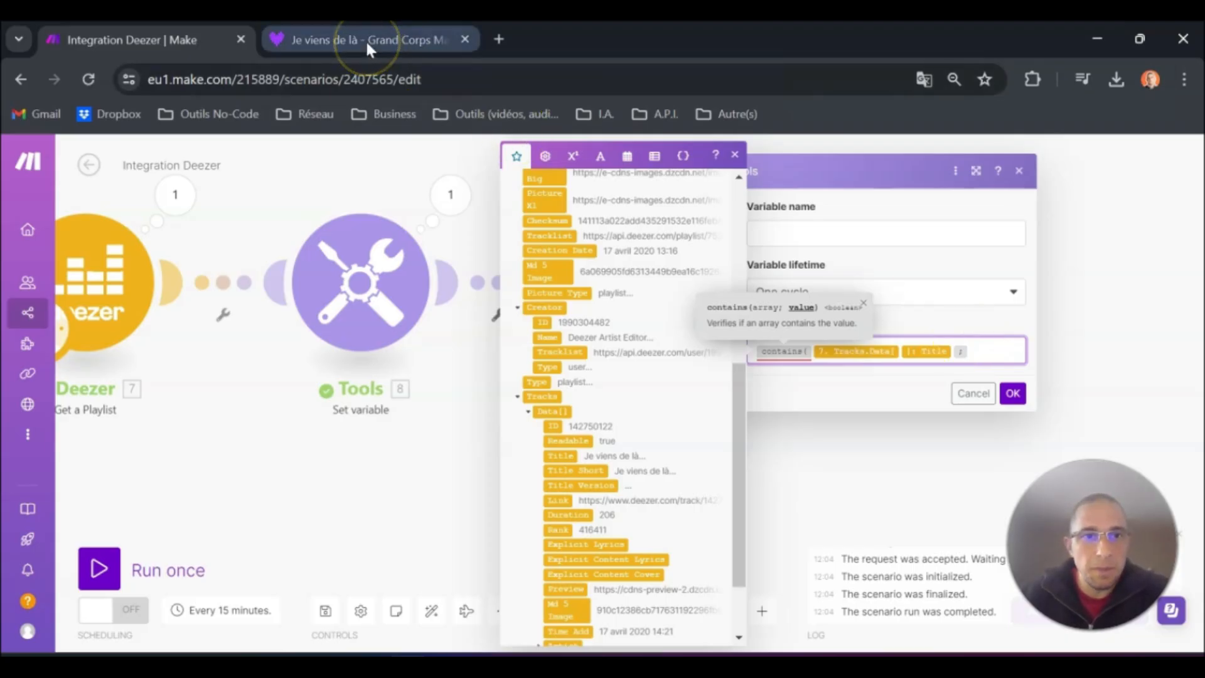
pyautogui.scroll(-5, 479, 408)
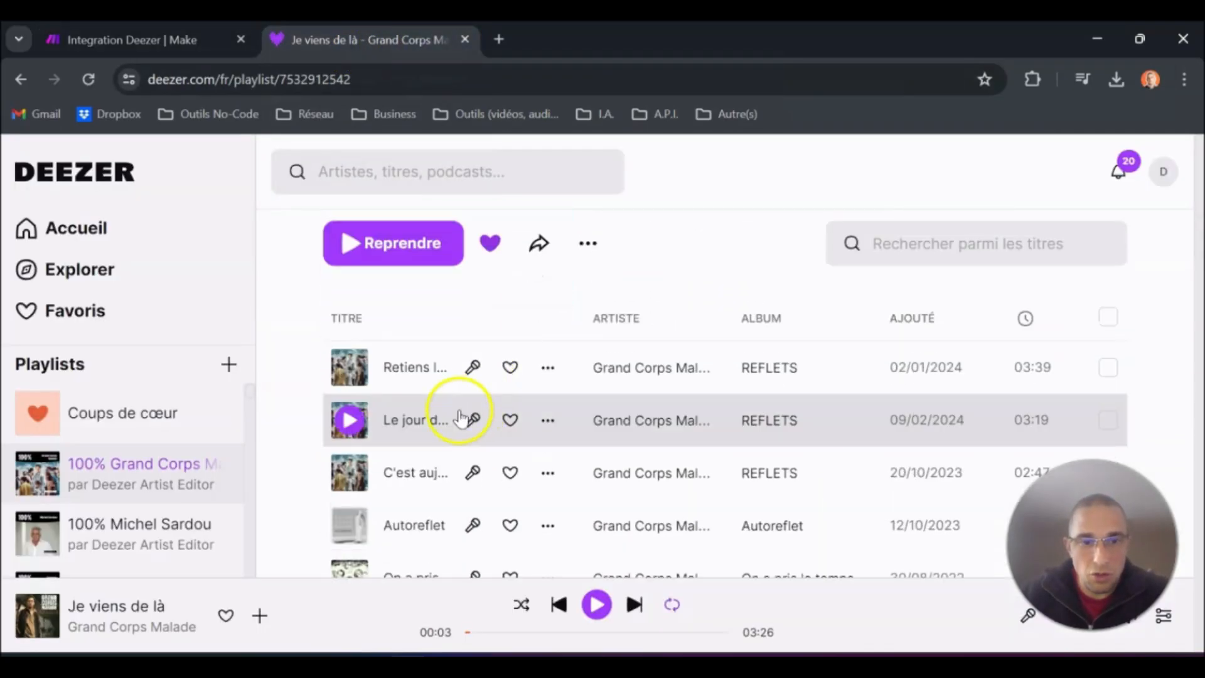
pyautogui.click(347, 374)
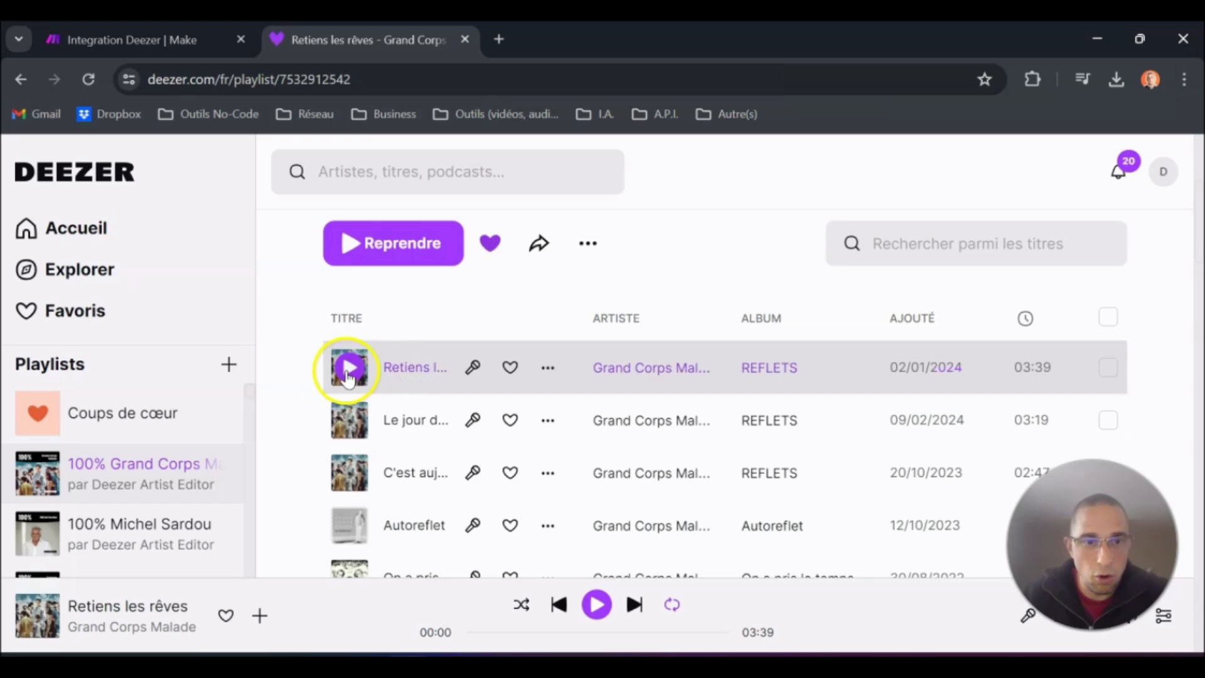
pyautogui.moveTo(201, 612); pyautogui.dragTo(67, 606)
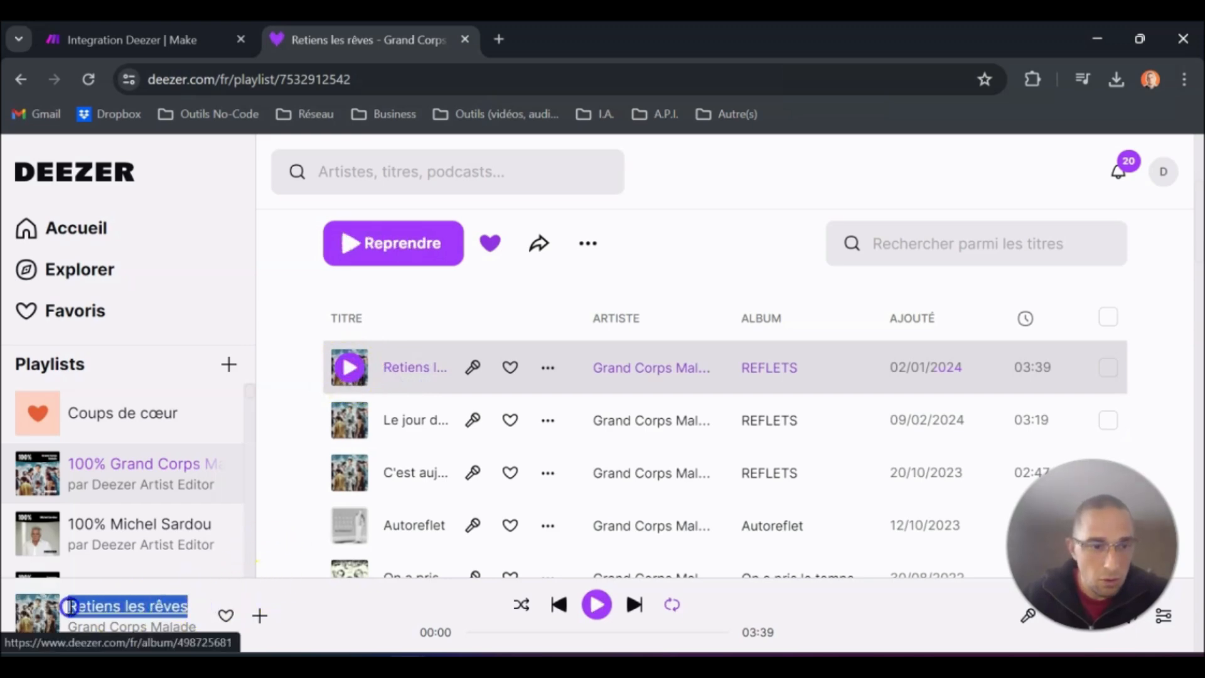
pyautogui.rightClick(139, 618)
pyautogui.click(220, 438)
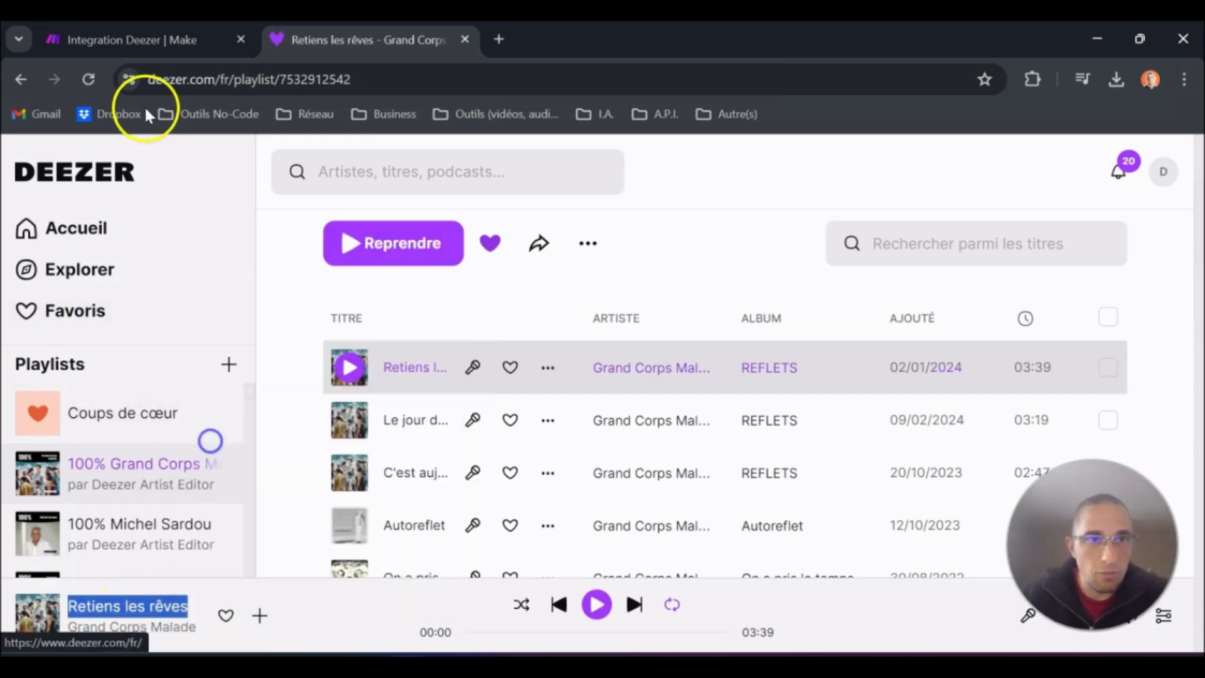
# Back in Make, complete the contains function with "Retiens les rêves" as the value and name the variable Contains.
pyautogui.click(180, 43)
pyautogui.click(976, 349)
pyautogui.hotkey('ctrl', 'v')
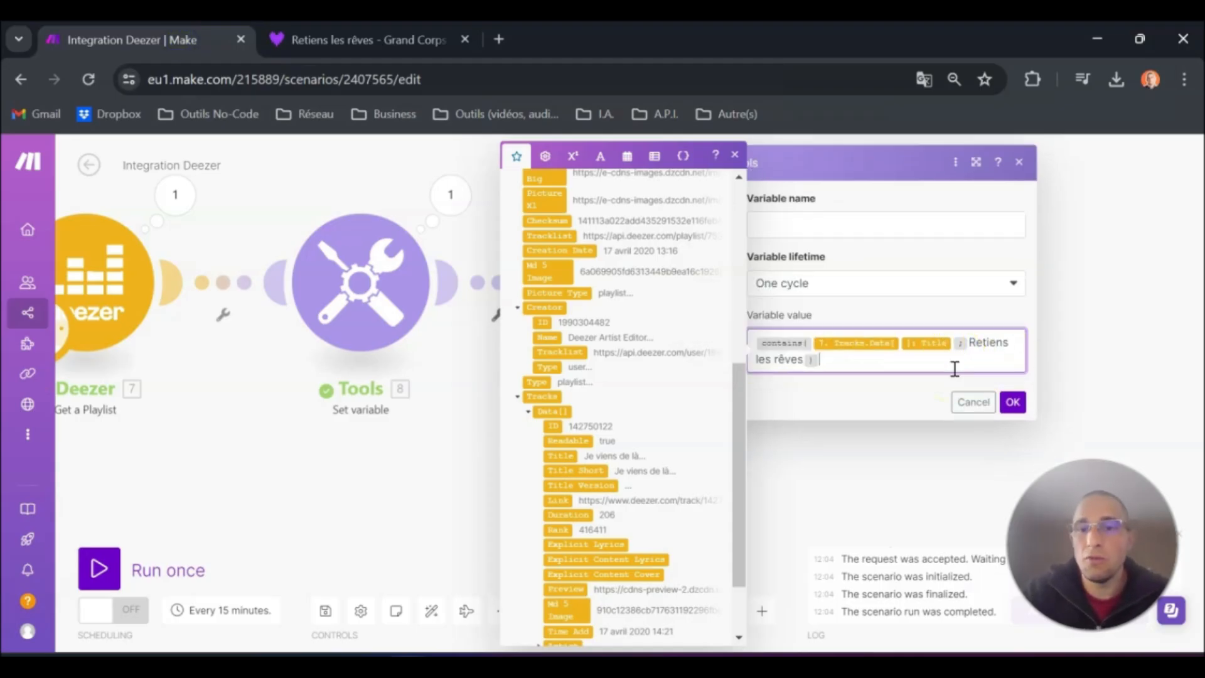
pyautogui.click(1012, 402)
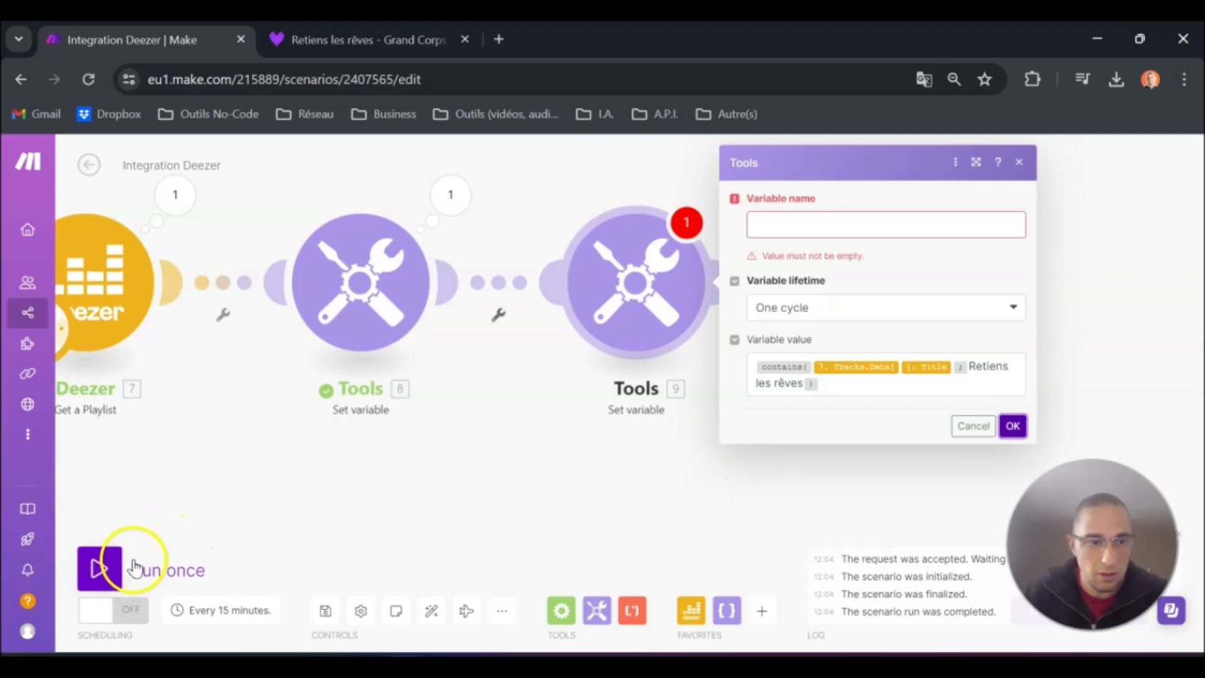
pyautogui.click(852, 230)
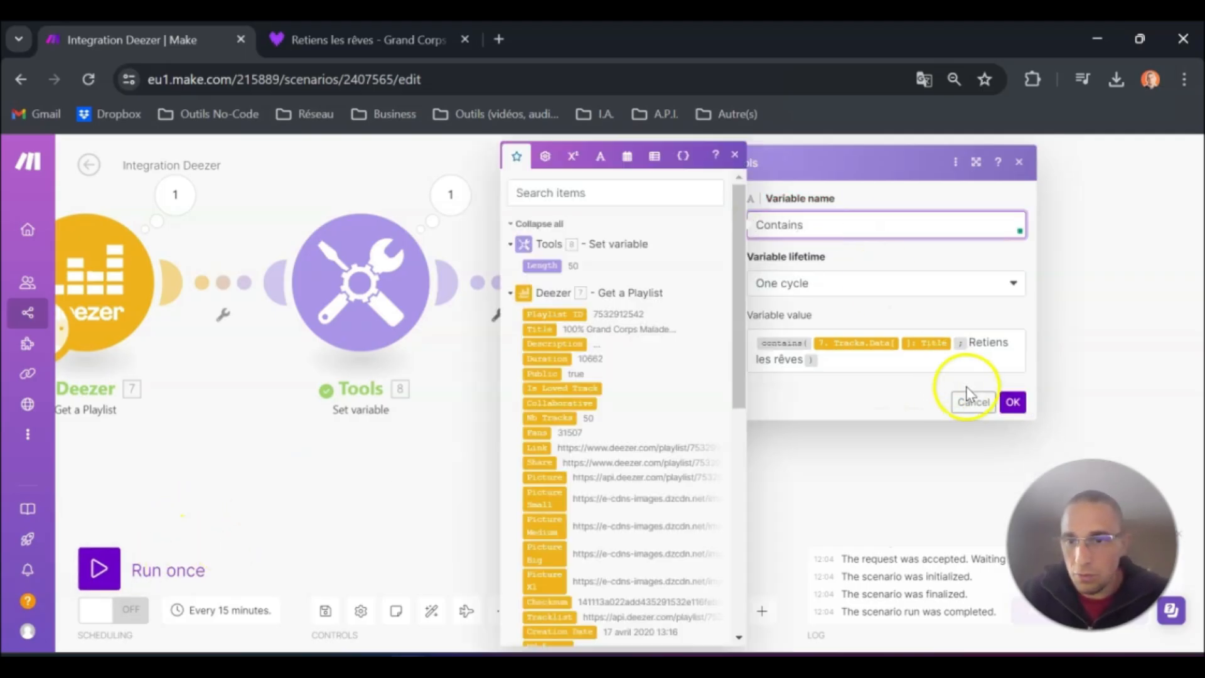
# Save the Contains variable, run the scenario once and inspect the second Tools module's output.
pyautogui.click(1013, 402)
pyautogui.click(100, 568)
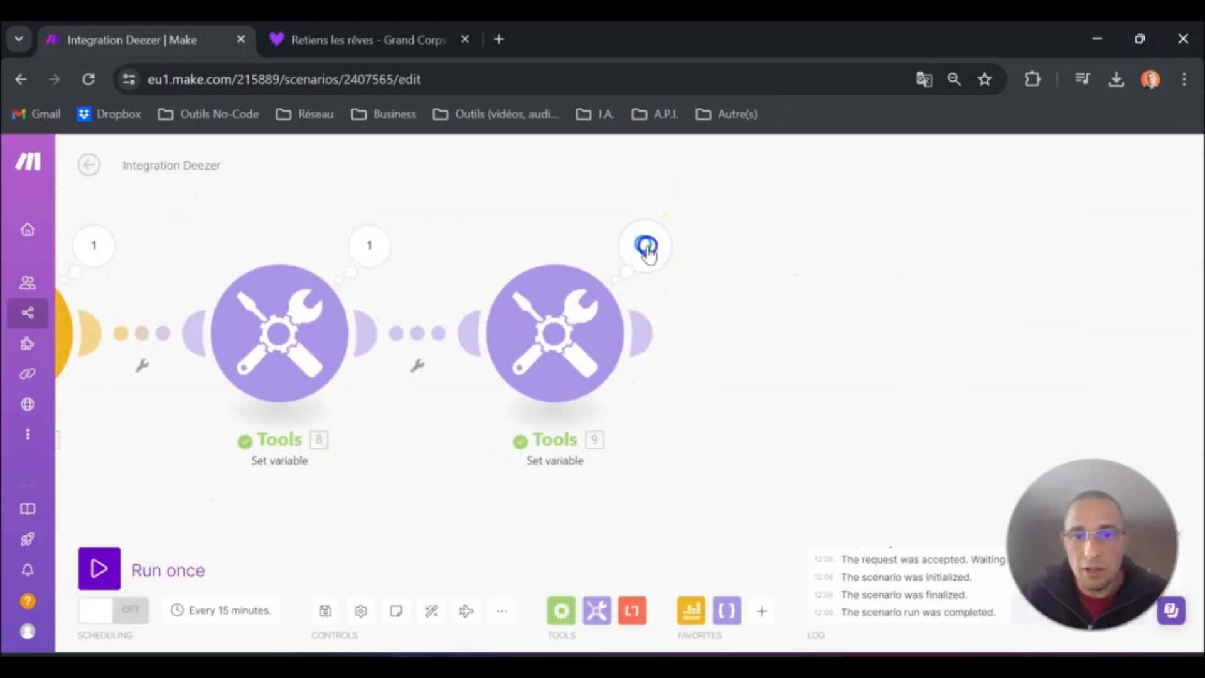
pyautogui.click(646, 247)
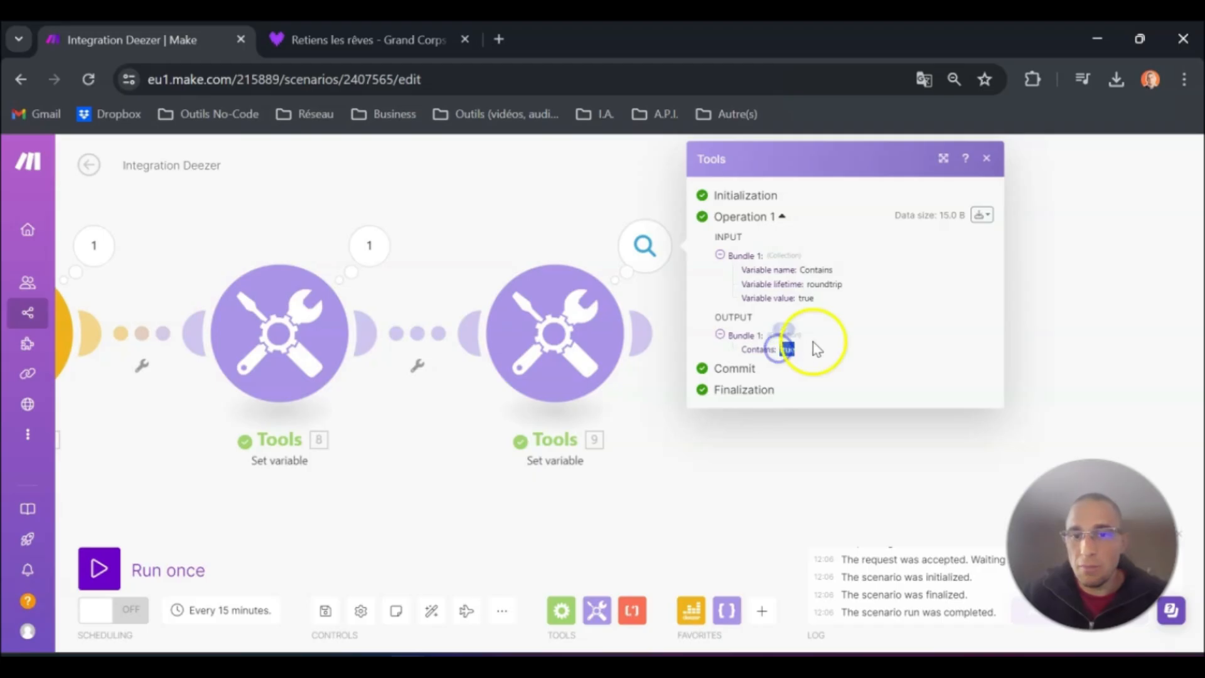
# Copy the track title "C'est aujourd'hui que ça se passe" from the Deezer playlist and return to the Contains variable's value in Make.
pyautogui.click(571, 308)
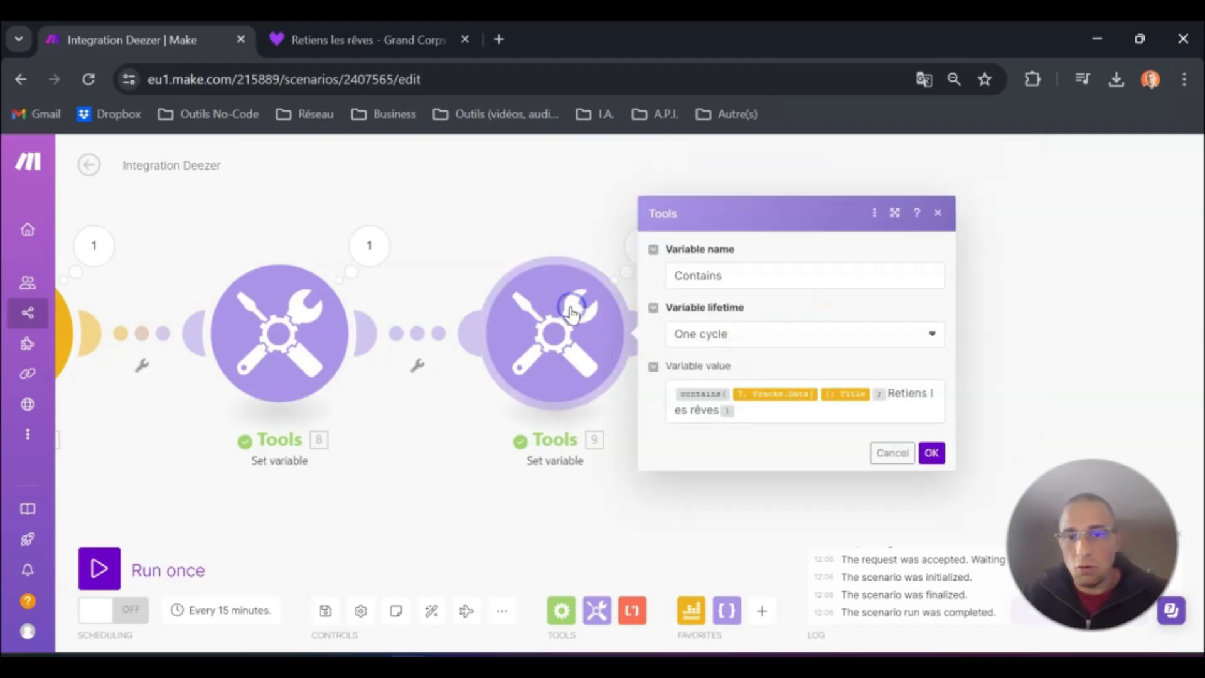
pyautogui.click(720, 411)
pyautogui.click(386, 36)
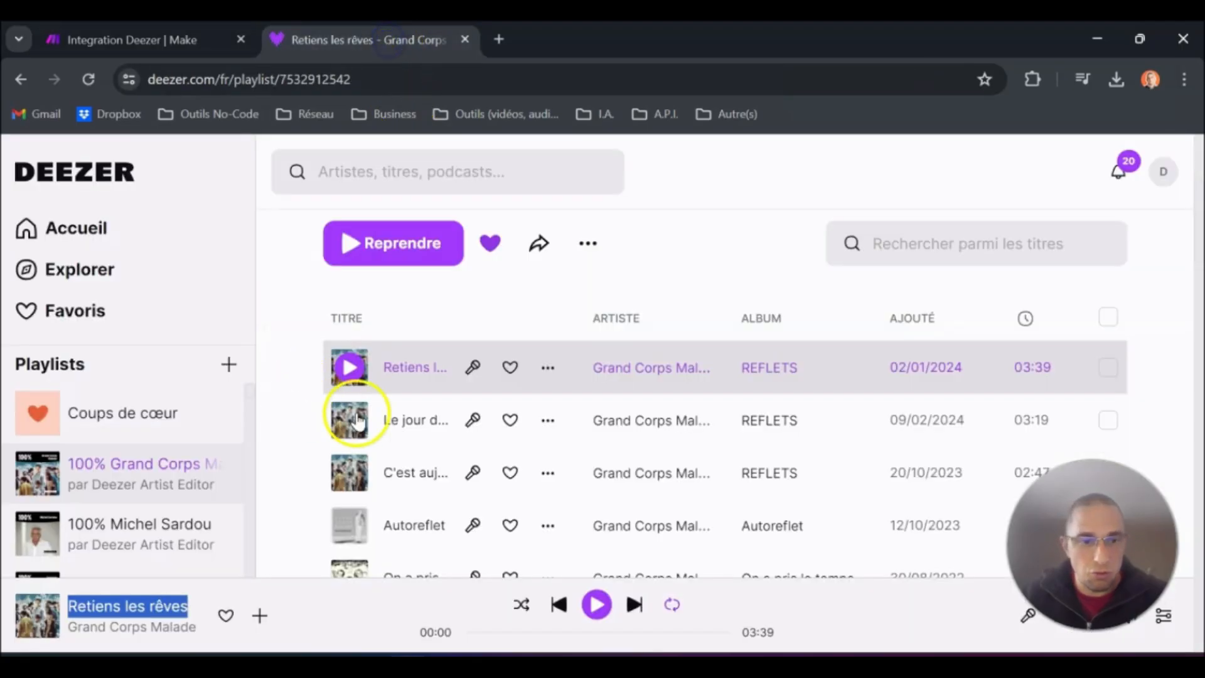
pyautogui.scroll(-2, 377, 427)
pyautogui.click(413, 384)
pyautogui.click(353, 380)
pyautogui.moveTo(314, 613); pyautogui.dragTo(64, 618)
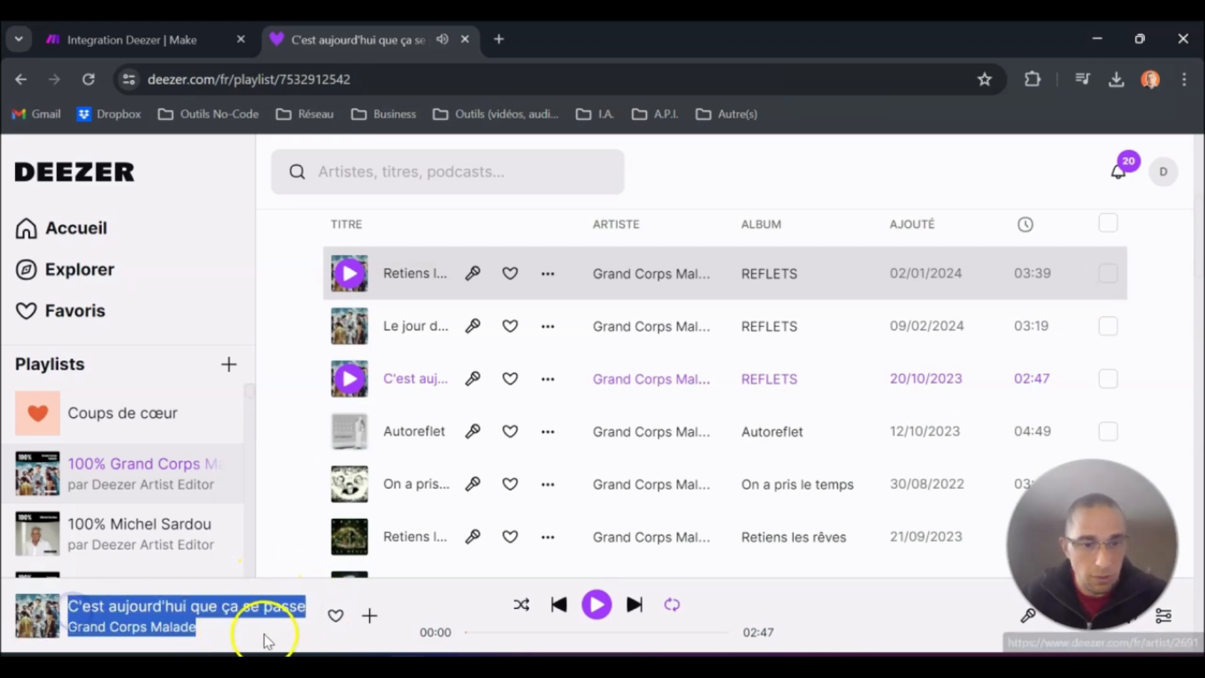
pyautogui.click(328, 590)
pyautogui.moveTo(329, 589); pyautogui.dragTo(95, 607)
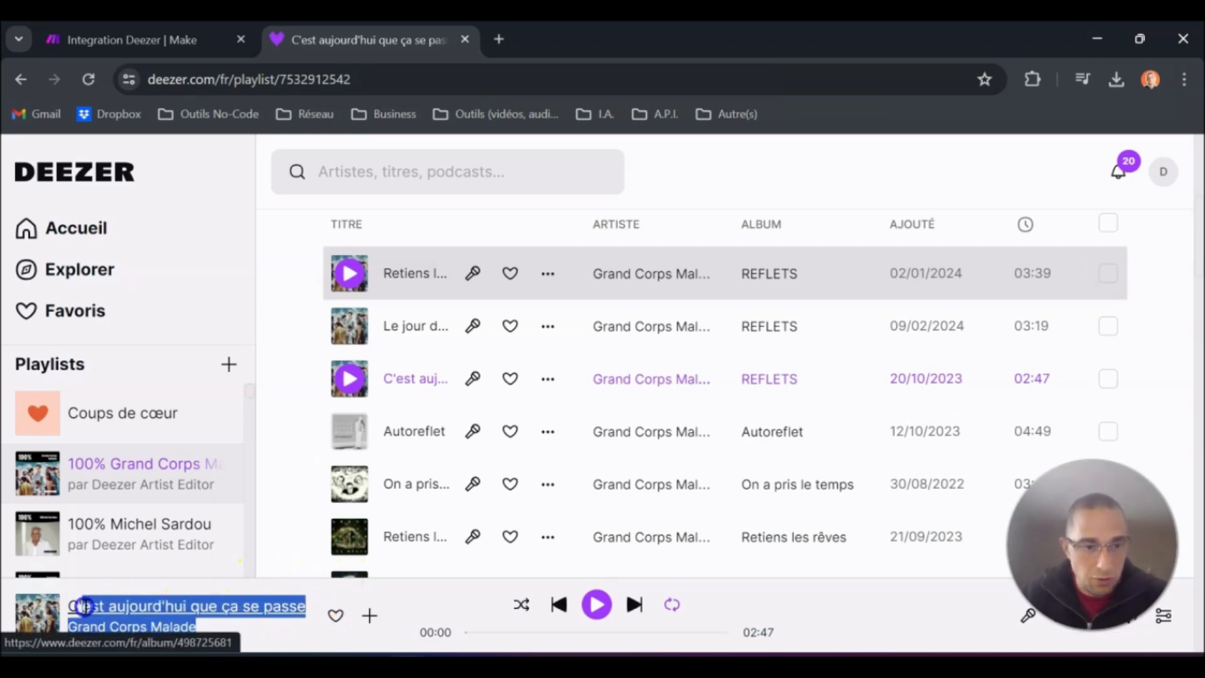
pyautogui.rightClick(67, 608)
pyautogui.click(216, 447)
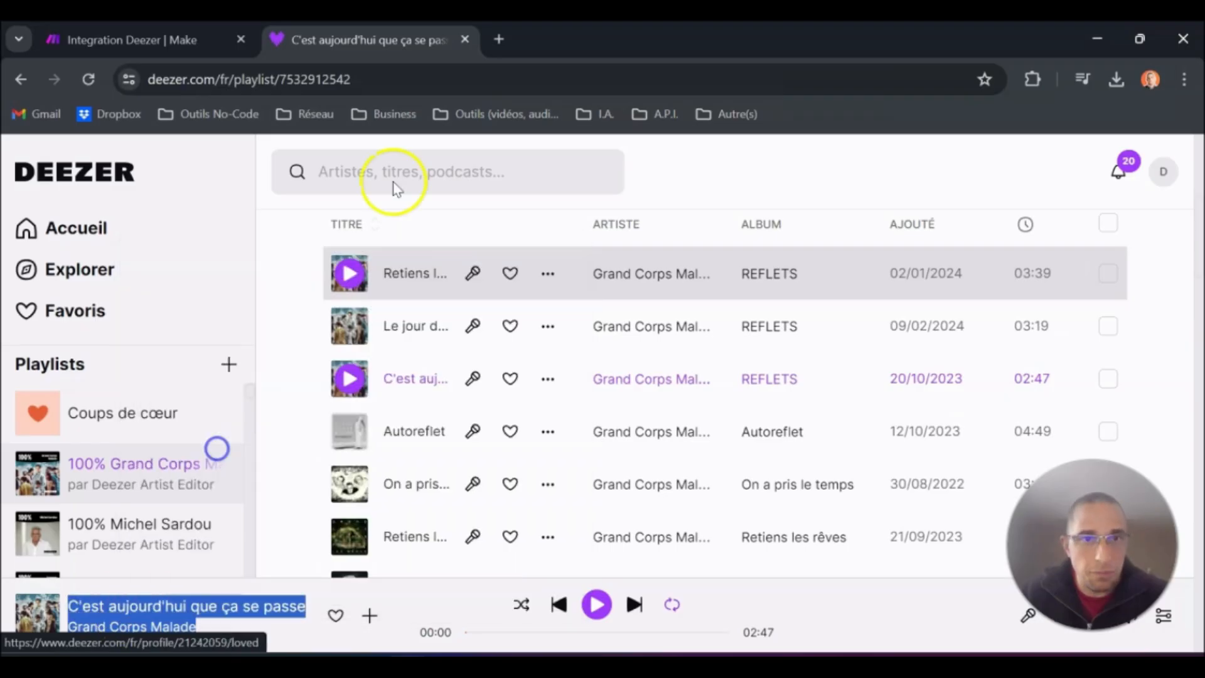
pyautogui.click(188, 40)
pyautogui.click(828, 416)
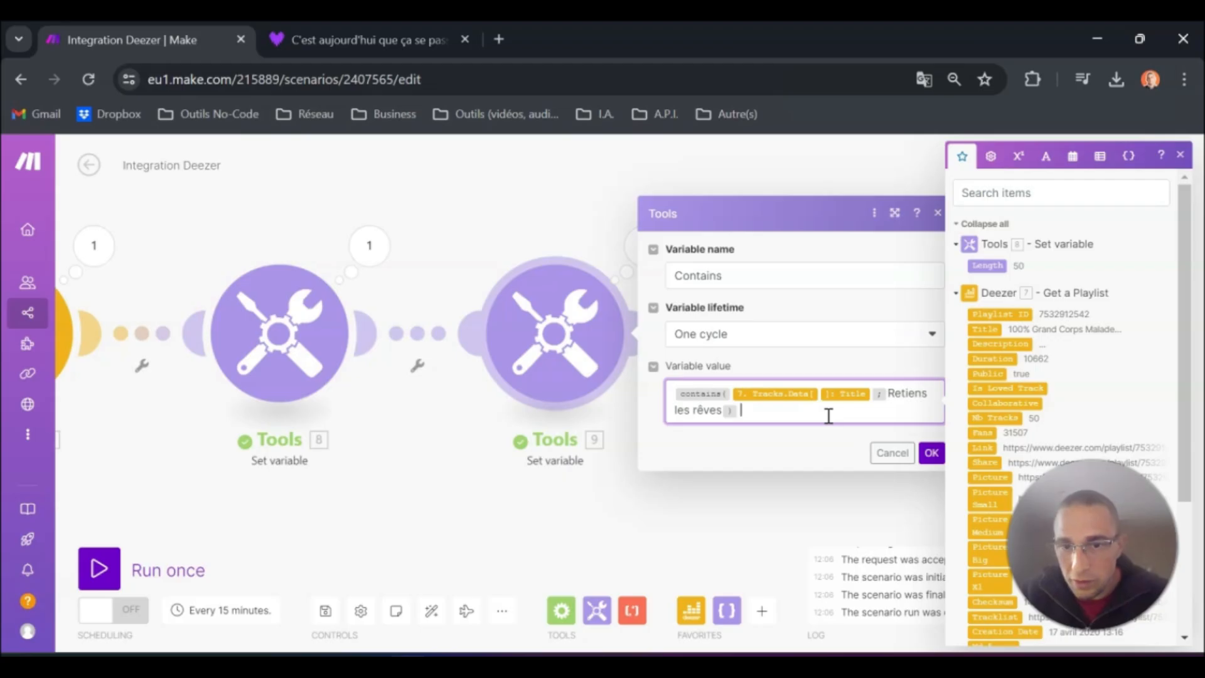
pyautogui.hotkey('ctrl', 'v')
pyautogui.moveTo(841, 424); pyautogui.dragTo(706, 434)
pyautogui.press('BackSpace')
pyautogui.moveTo(922, 401); pyautogui.dragTo(740, 408)
pyautogui.press('BackSpace')
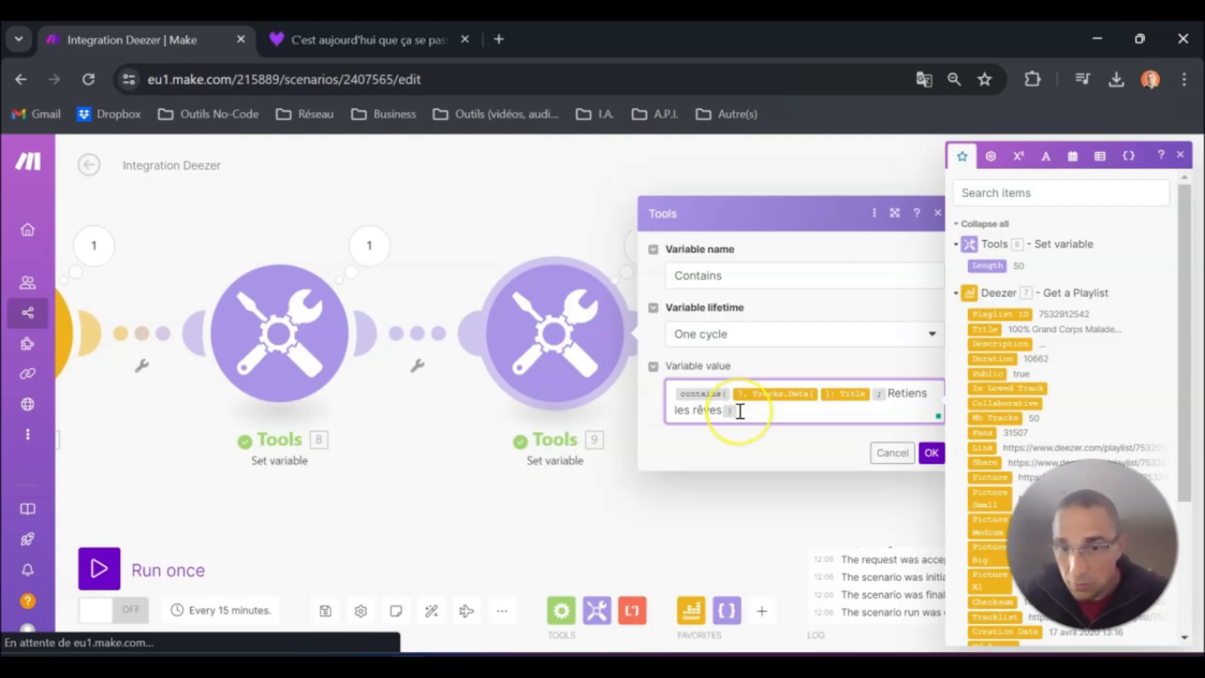
# Replace "Retiens les rêves" in the contains function with "C'est aujourd'hui que ça se passe".
pyautogui.press('Left')
pyautogui.press('BackSpace')
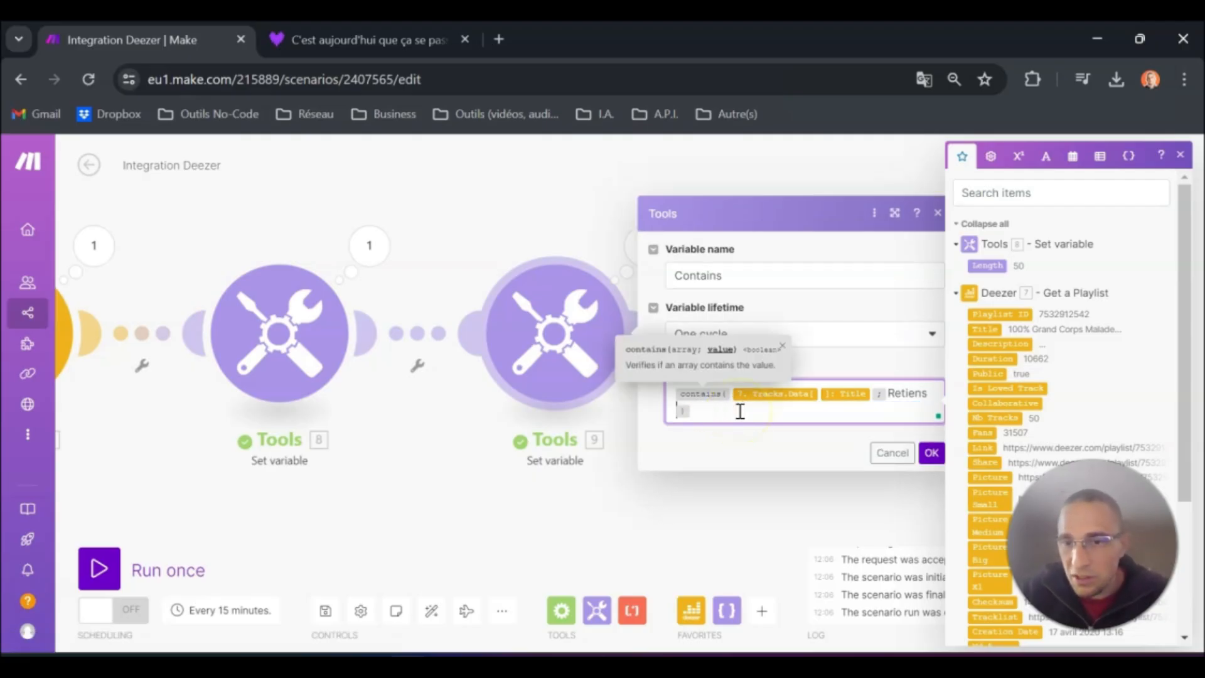
pyautogui.press('BackSpace')
pyautogui.press('BackSpace')
pyautogui.press('BackSpace')
pyautogui.press('BackSpace')
pyautogui.hotkey('ctrl', 'v')
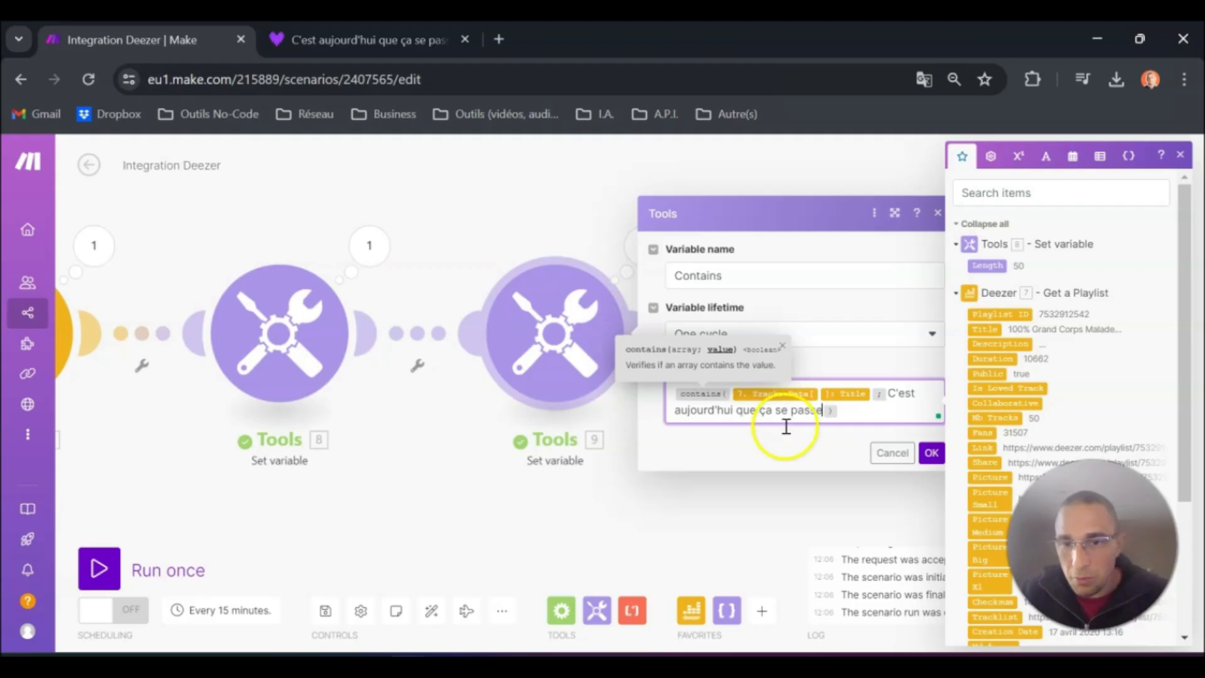
# Save the edited contains function, run the scenario again and check the Contains value in the output.
pyautogui.click(931, 452)
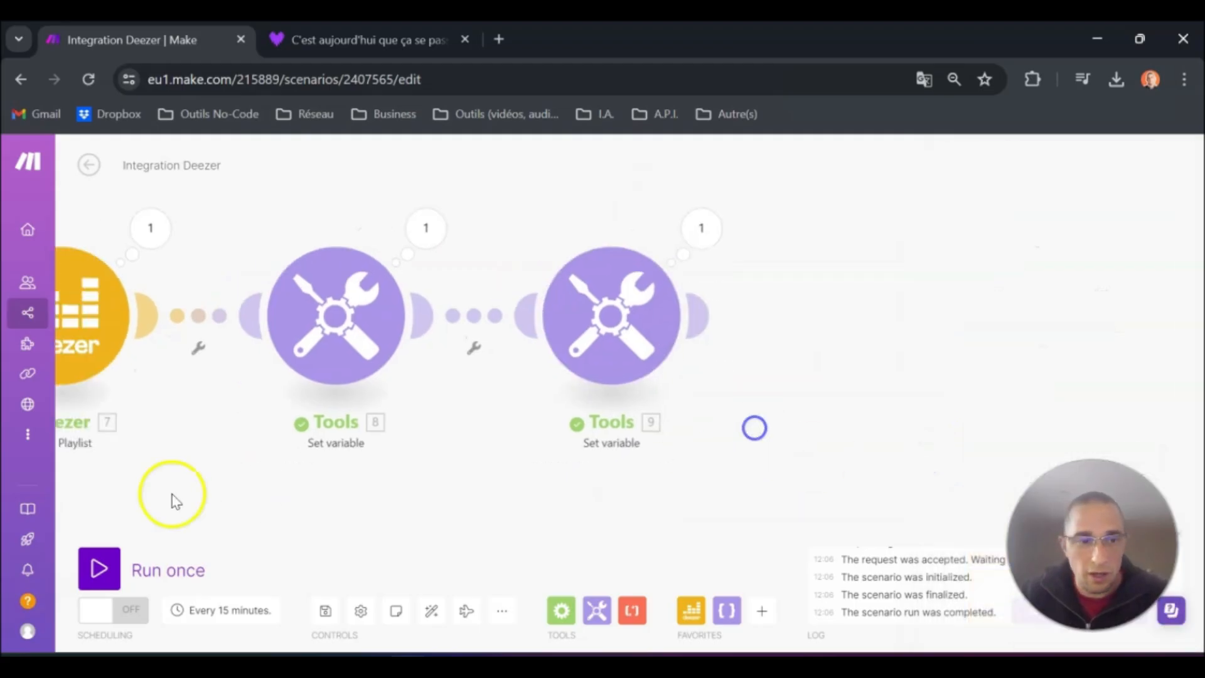
pyautogui.click(99, 568)
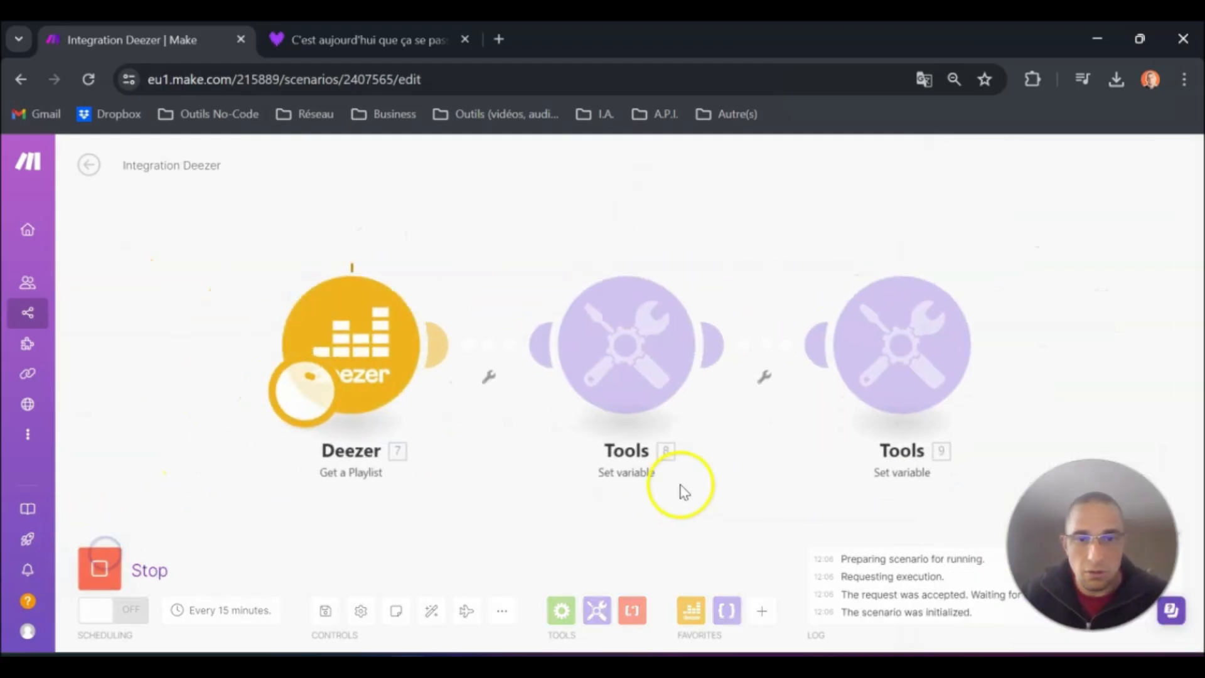
pyautogui.click(816, 231)
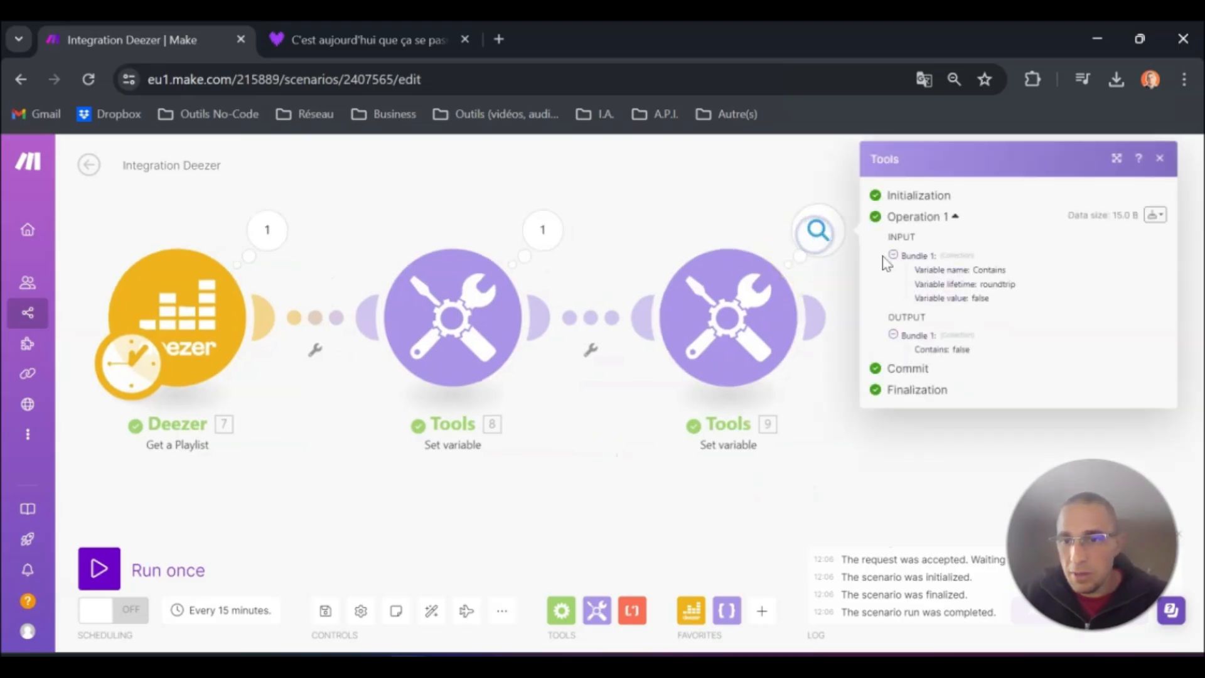
pyautogui.doubleClick(956, 350)
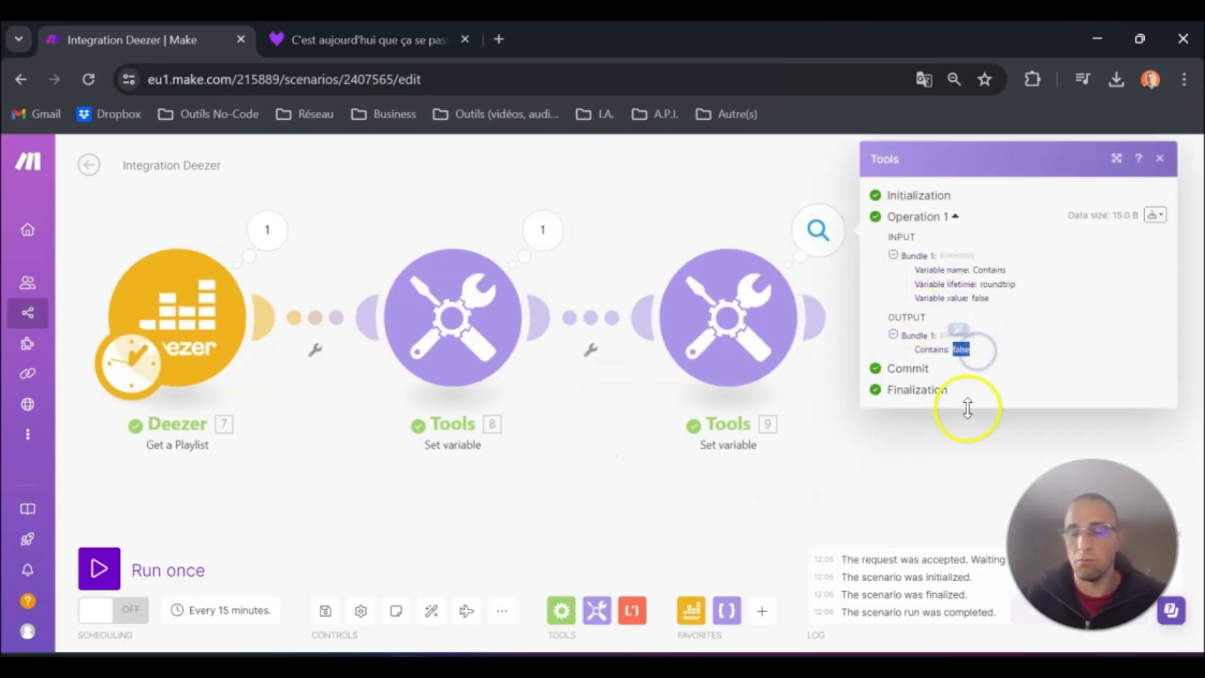
# Open the Contains variable's settings and check the position of "C'est aujourd'hui que ça se passe" in the Deezer playlist.
pyautogui.click(375, 39)
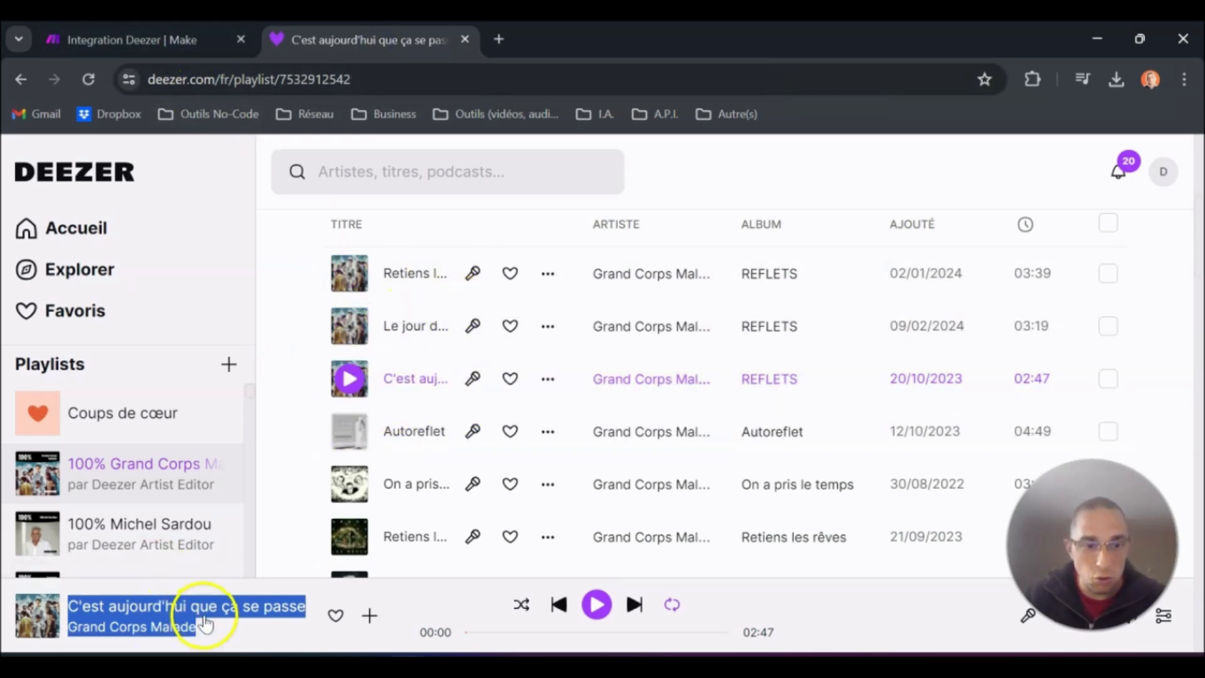
pyautogui.click(156, 41)
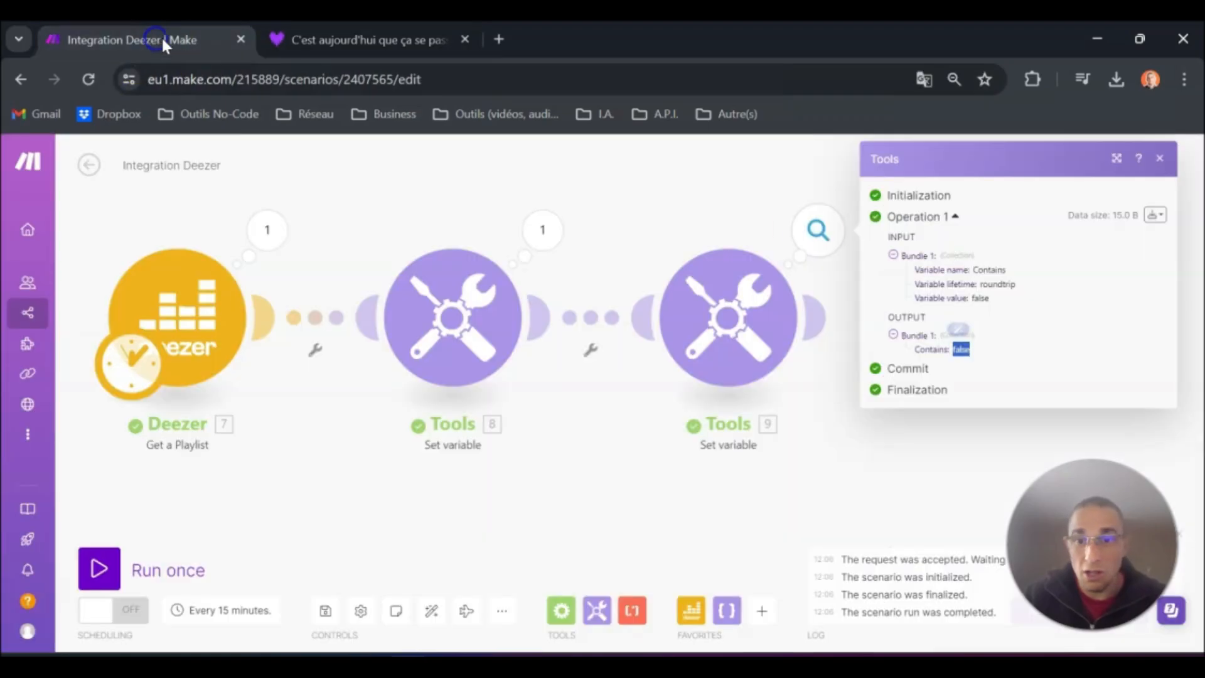
pyautogui.click(743, 317)
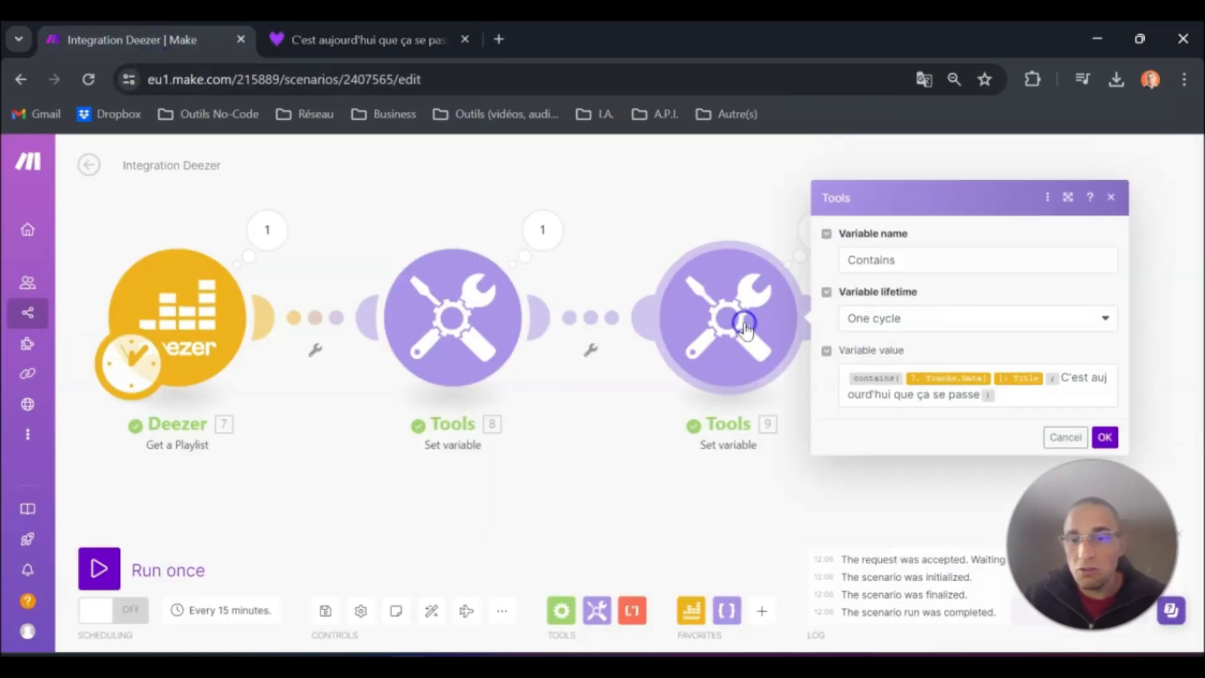
pyautogui.click(982, 397)
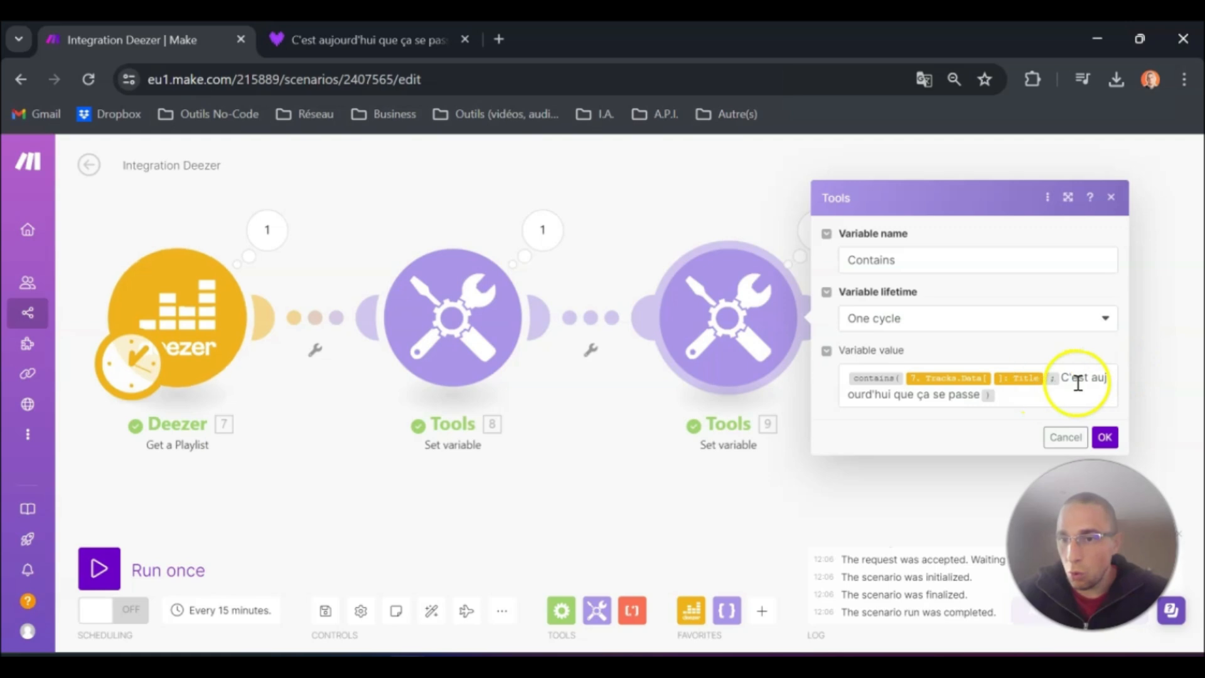
pyautogui.click(376, 40)
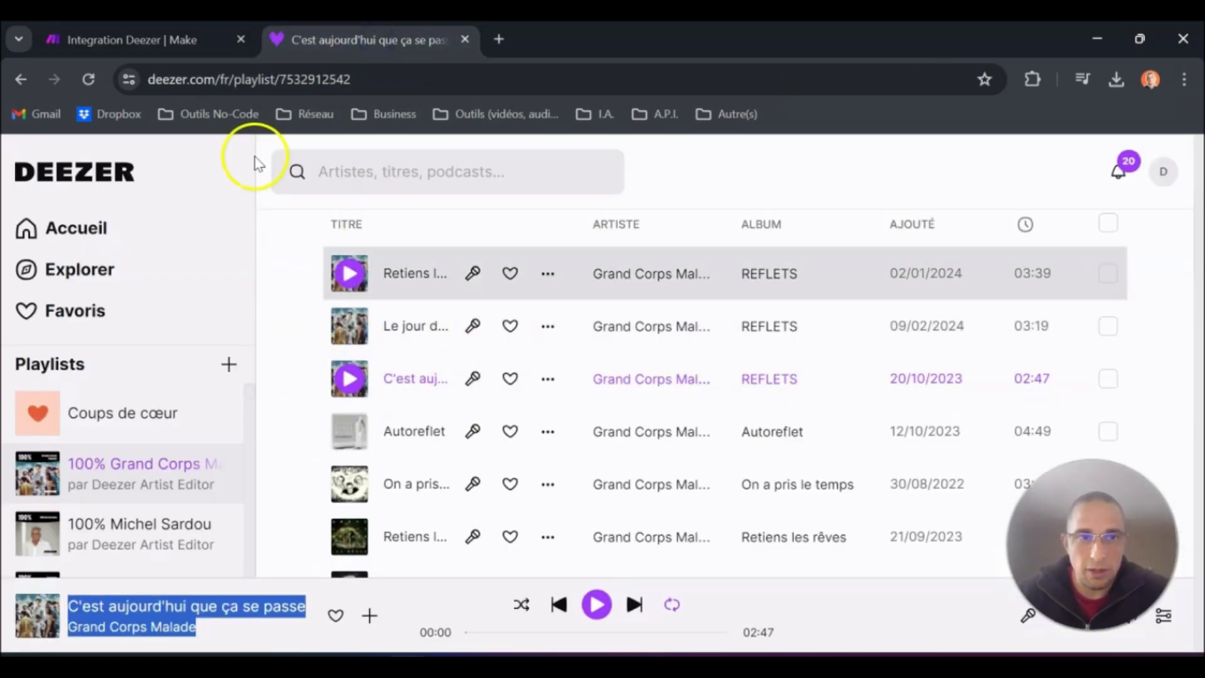
pyautogui.click(197, 39)
# Insert the index 3 between the brackets of Tracks.Data in the Contains variable's contains function.
pyautogui.click(1017, 396)
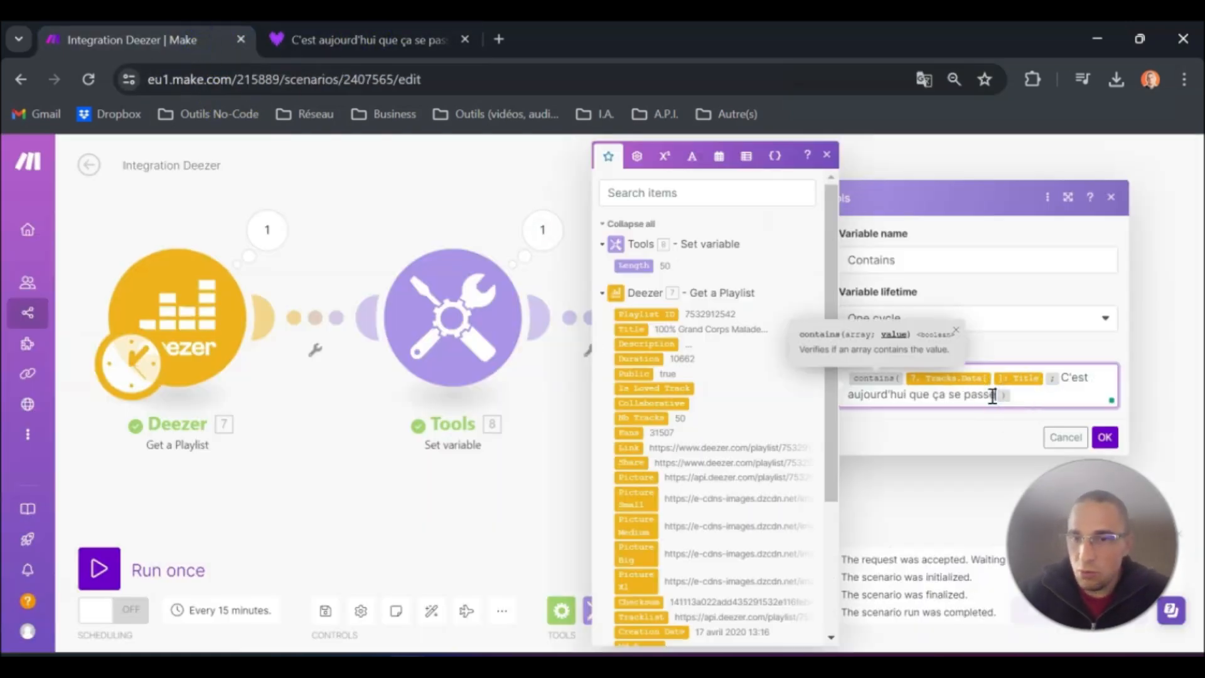
pyautogui.press('Left')
pyautogui.press('Left')
pyautogui.press('Left')
pyautogui.press('Left')
pyautogui.press('Left')
pyautogui.press('Right')
pyautogui.press('Right')
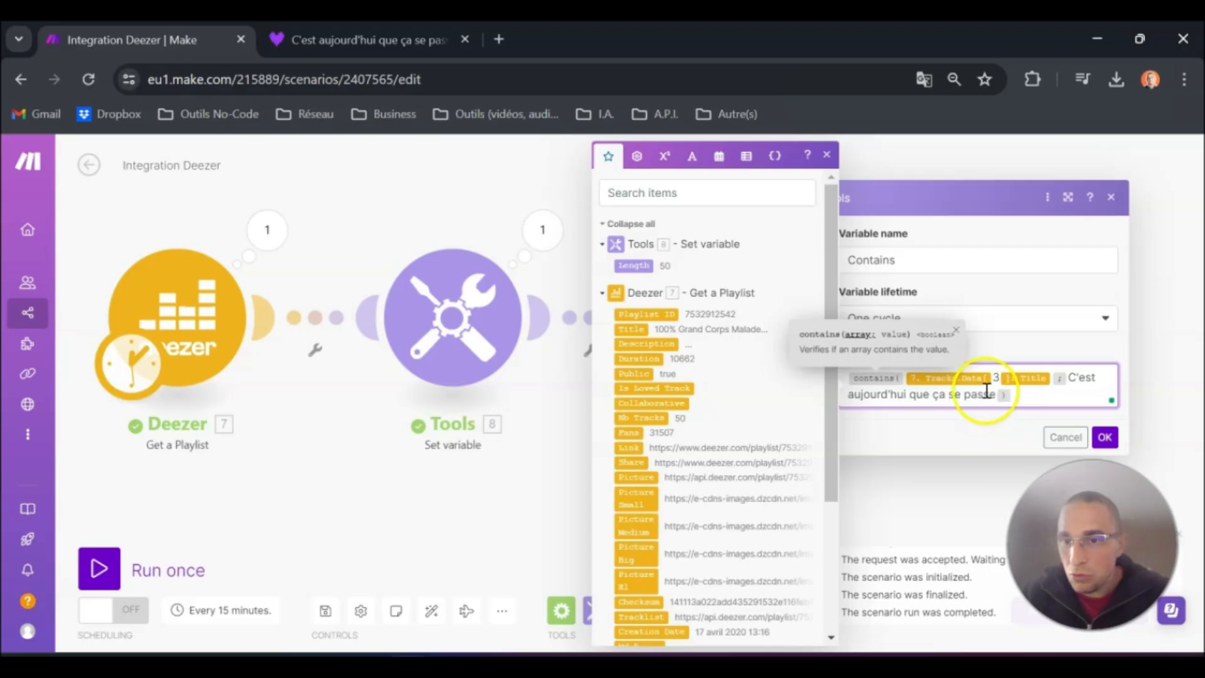
pyautogui.click(1017, 391)
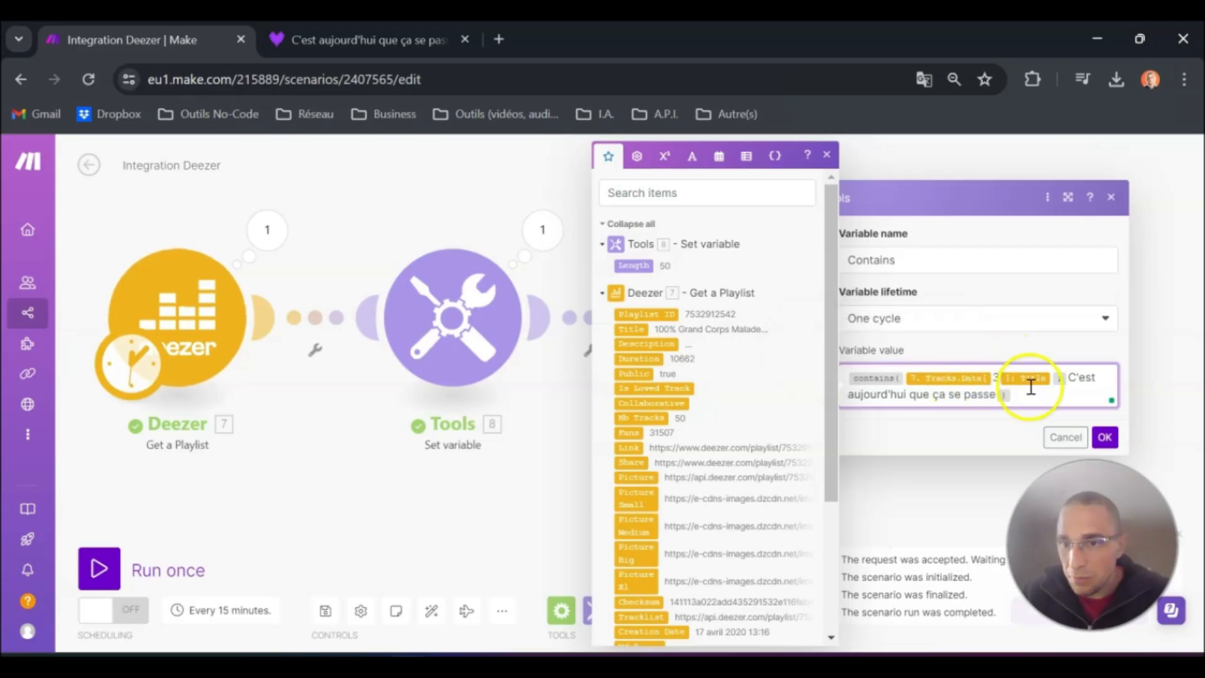
# Inspect the title of the third track in the Tracks Data array of the Deezer module's output.
pyautogui.scroll(-3, 729, 496)
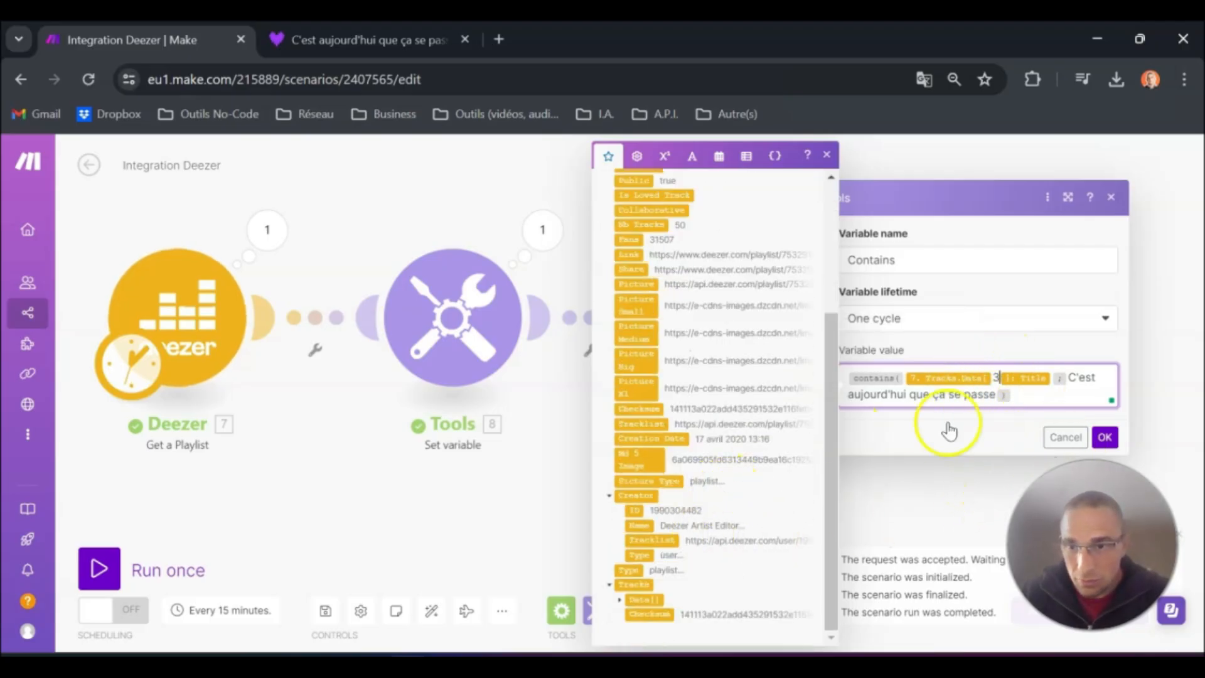
pyautogui.click(264, 237)
pyautogui.scroll(-5, 398, 462)
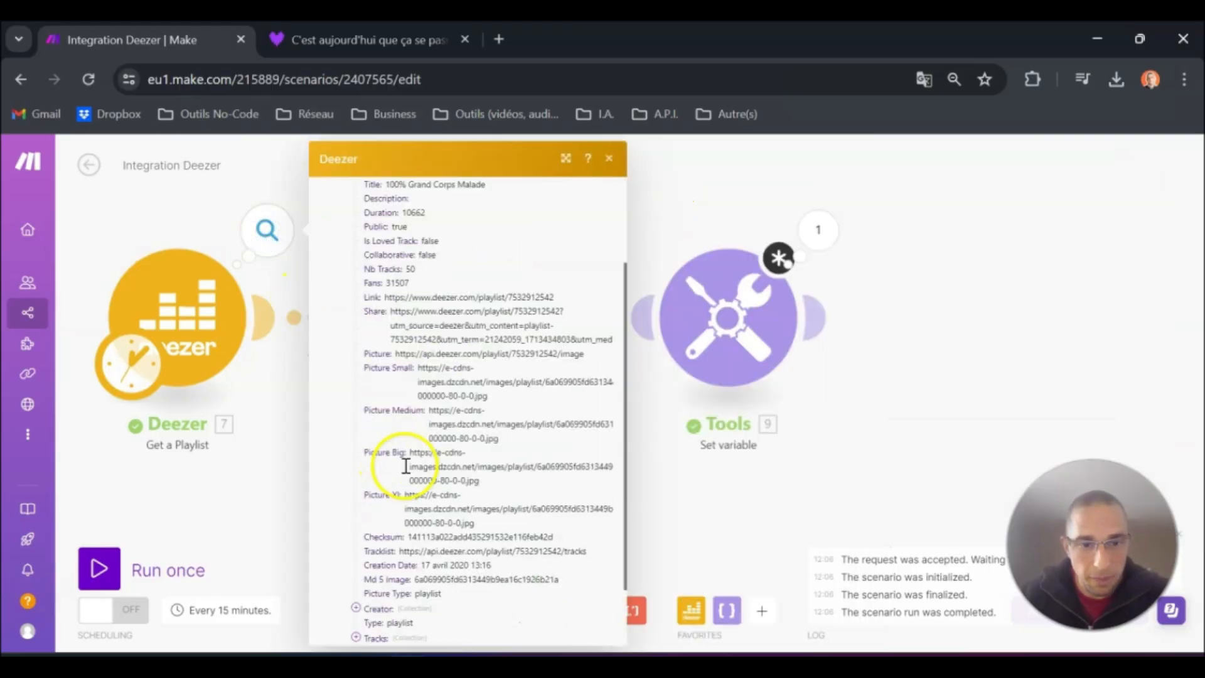
pyautogui.click(356, 588)
pyautogui.scroll(-1, 359, 584)
pyautogui.click(369, 572)
pyautogui.scroll(-3, 426, 582)
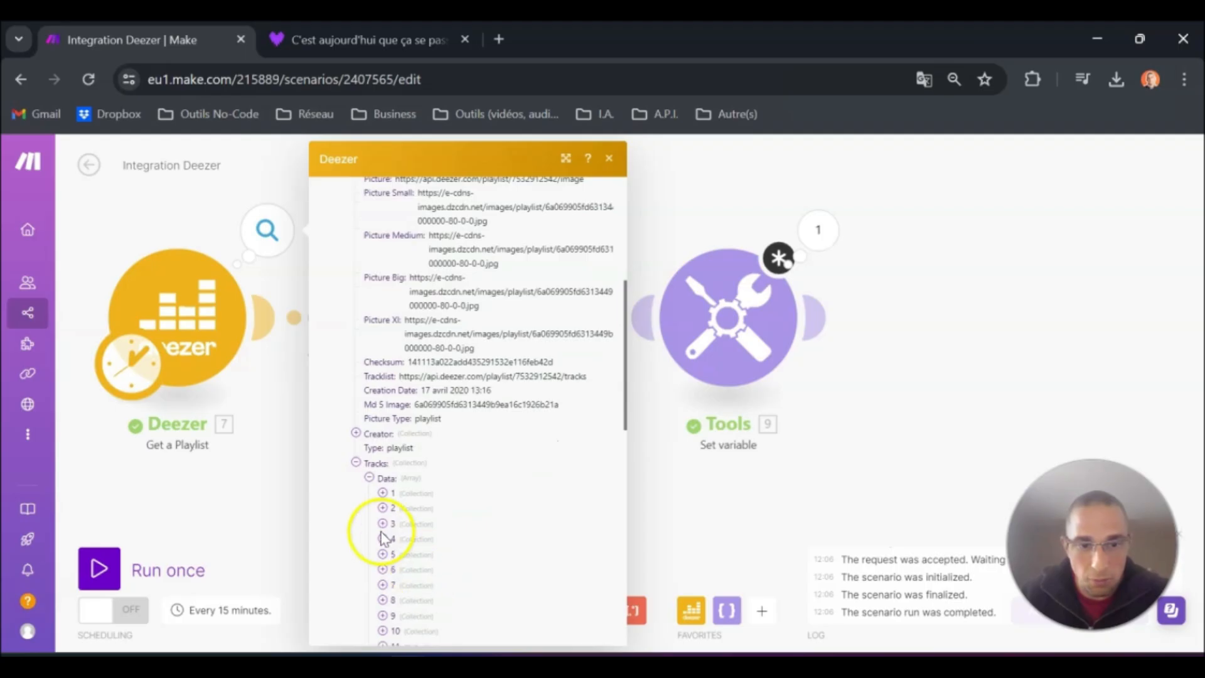
pyautogui.click(382, 524)
pyautogui.moveTo(550, 568); pyautogui.dragTo(431, 568)
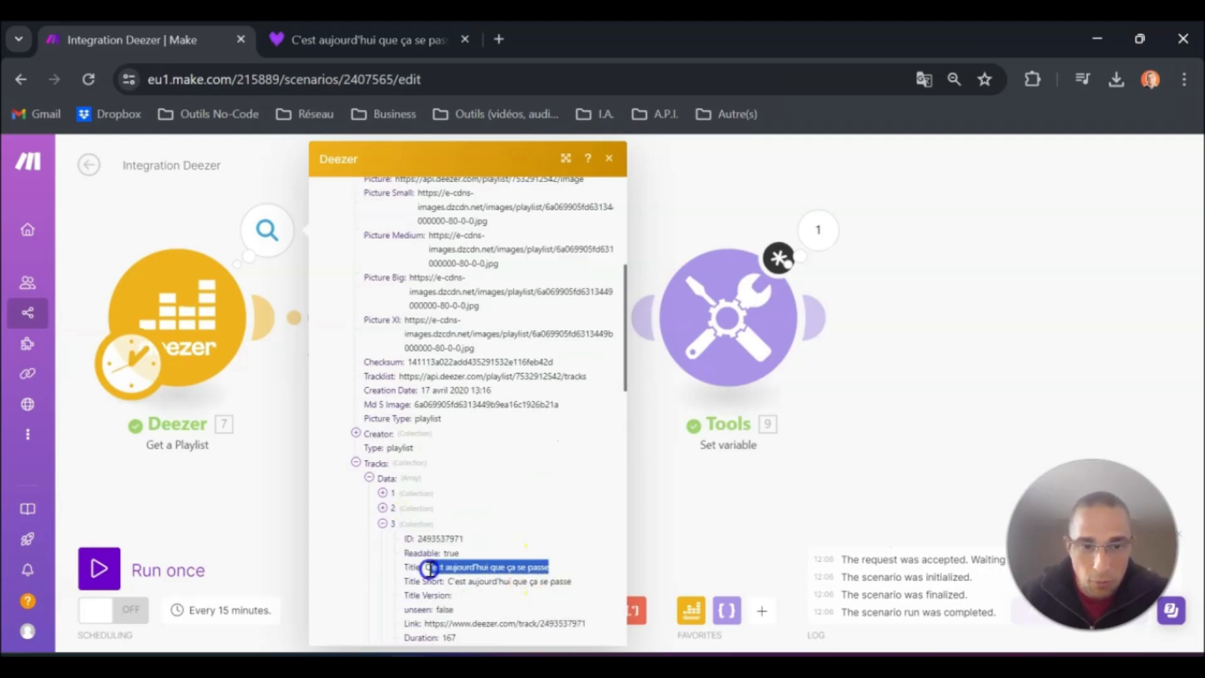
# Save the Contains variable with the index 3, run the scenario once and check the second Tools module's Contains output.
pyautogui.click(755, 314)
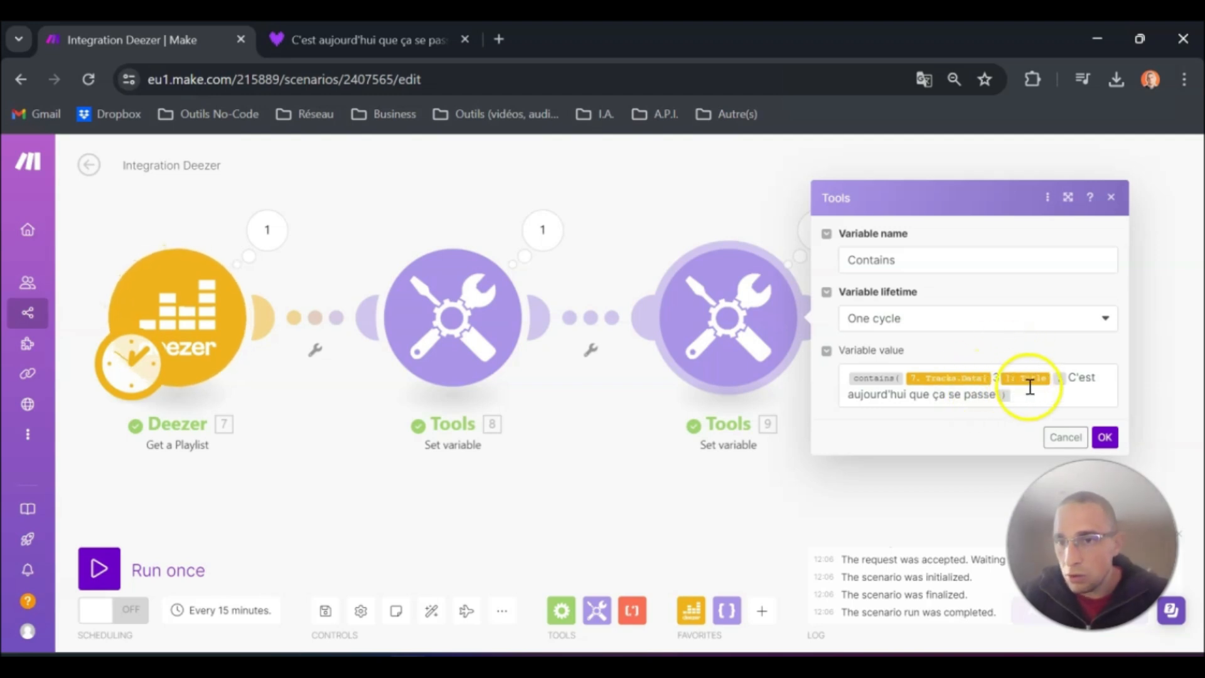
pyautogui.click(1104, 437)
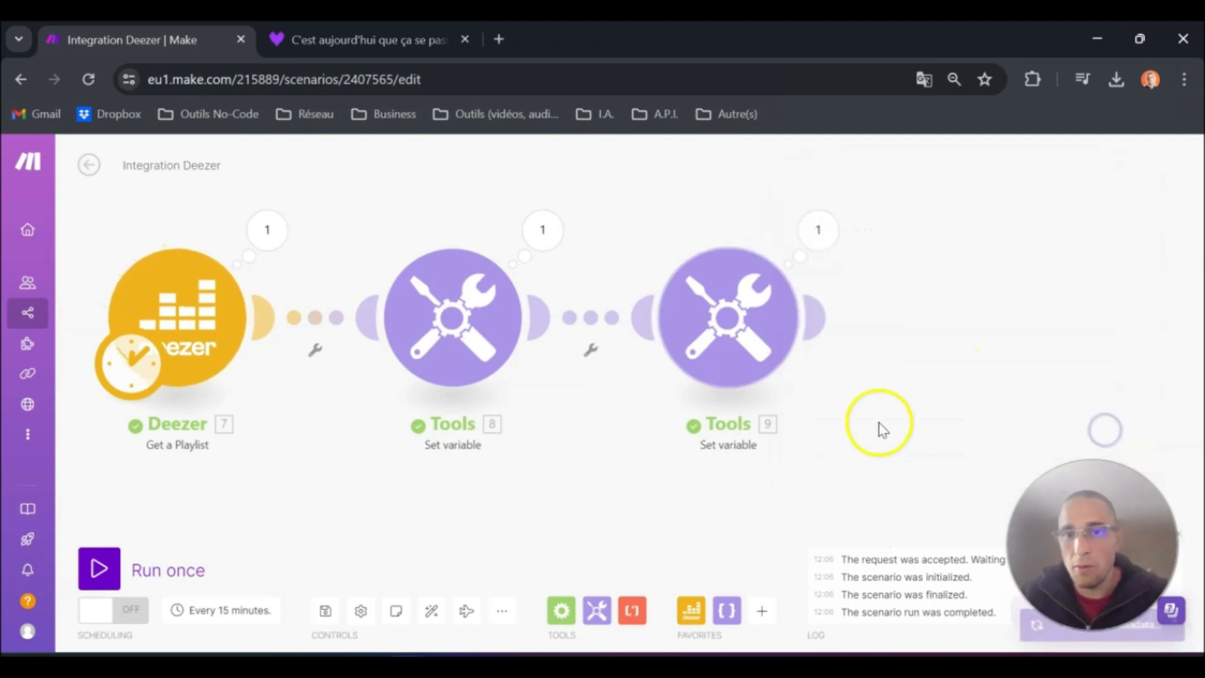
pyautogui.click(813, 229)
pyautogui.moveTo(953, 350); pyautogui.dragTo(980, 350)
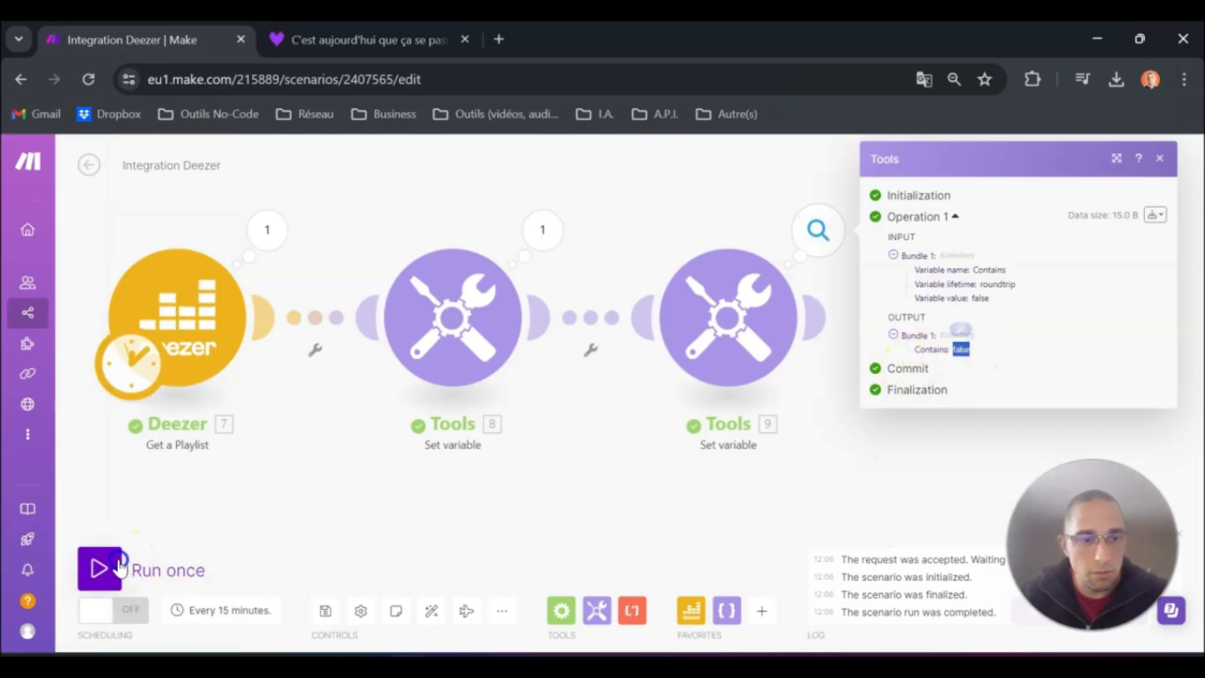
pyautogui.click(100, 567)
pyautogui.click(763, 251)
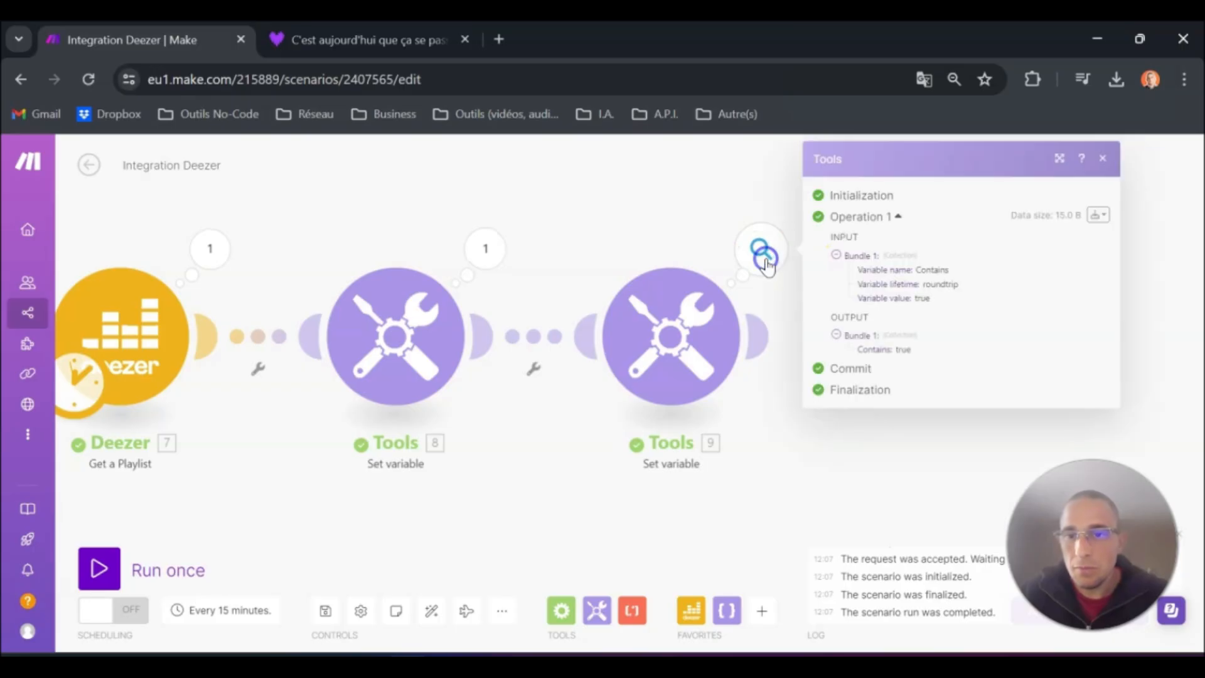
pyautogui.moveTo(897, 349); pyautogui.dragTo(923, 347)
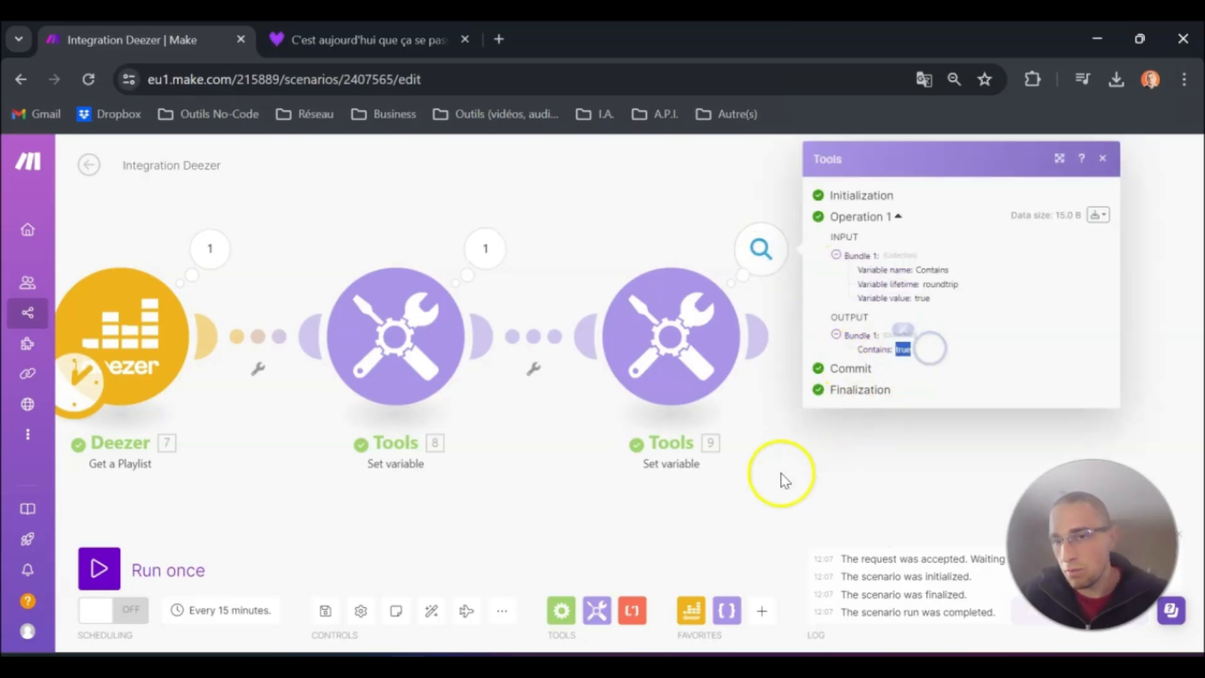
# Reopen the Contains variable's settings and remove the index 3 from Tracks.Data in the contains function.
pyautogui.click(686, 350)
pyautogui.click(941, 396)
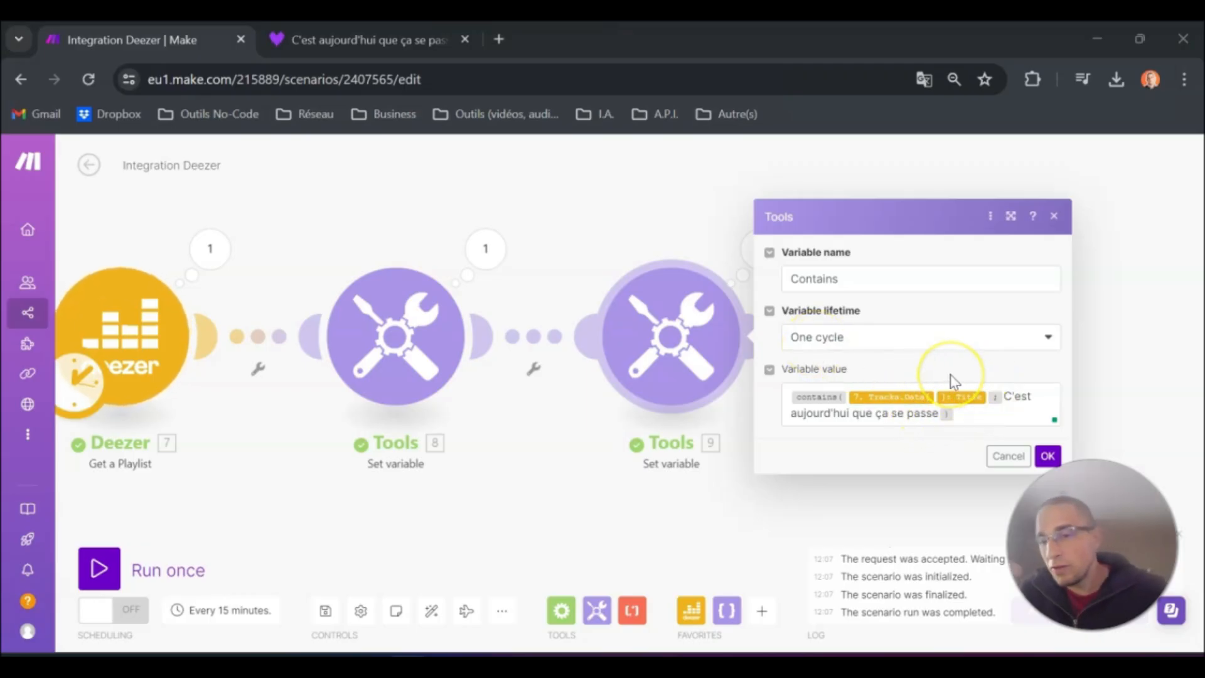
pyautogui.moveTo(938, 412); pyautogui.dragTo(1013, 396)
pyautogui.click(937, 413)
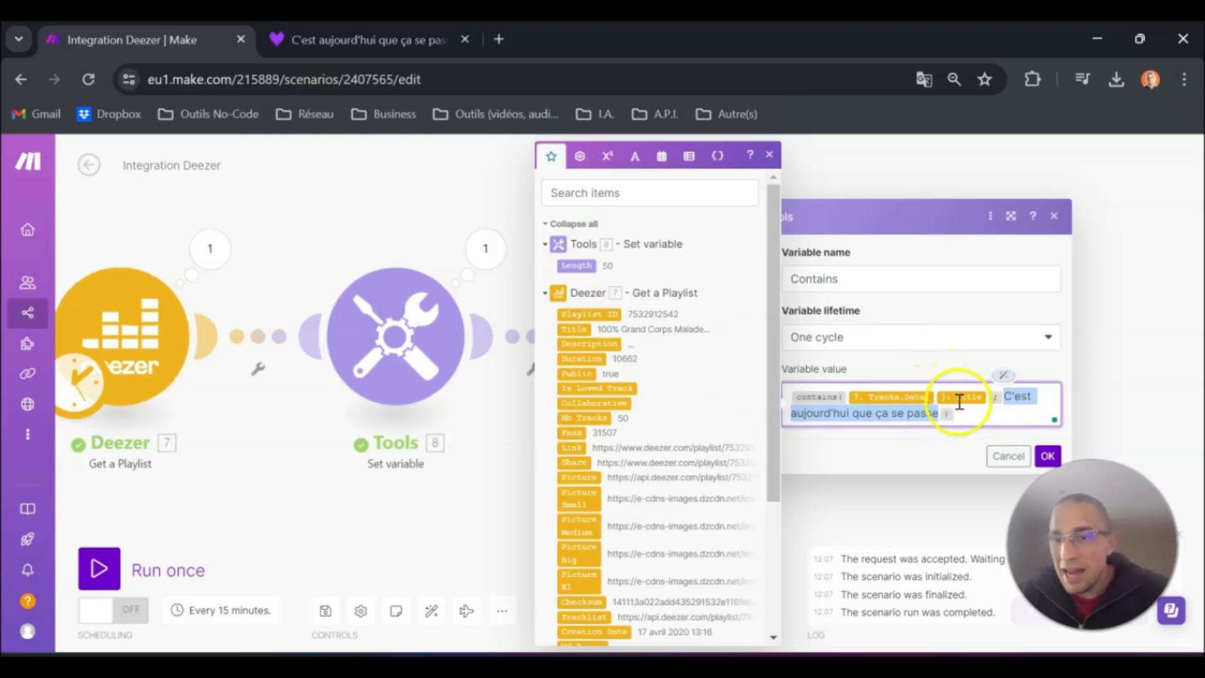
pyautogui.click(972, 414)
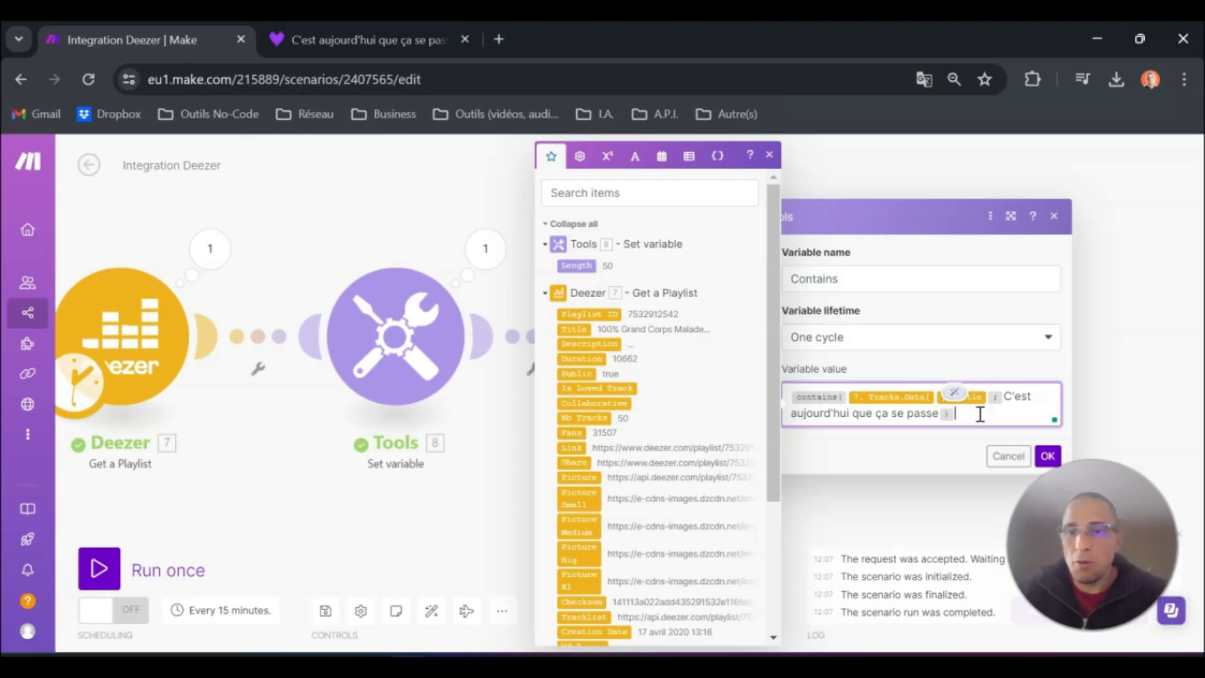
# Replace the entire contains formula in the Contains variable with a map function taking Deezer's Tracks: Data[] array.
pyautogui.moveTo(976, 415); pyautogui.dragTo(766, 398)
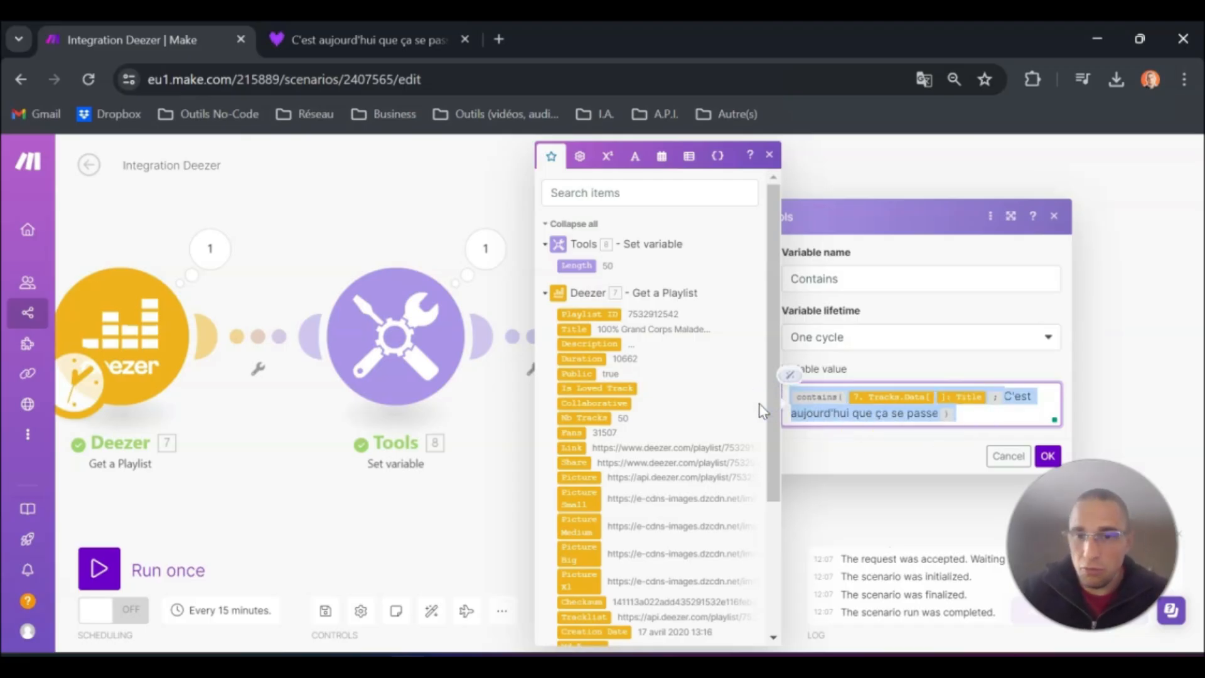
pyautogui.press('BackSpace')
pyautogui.write('map(')
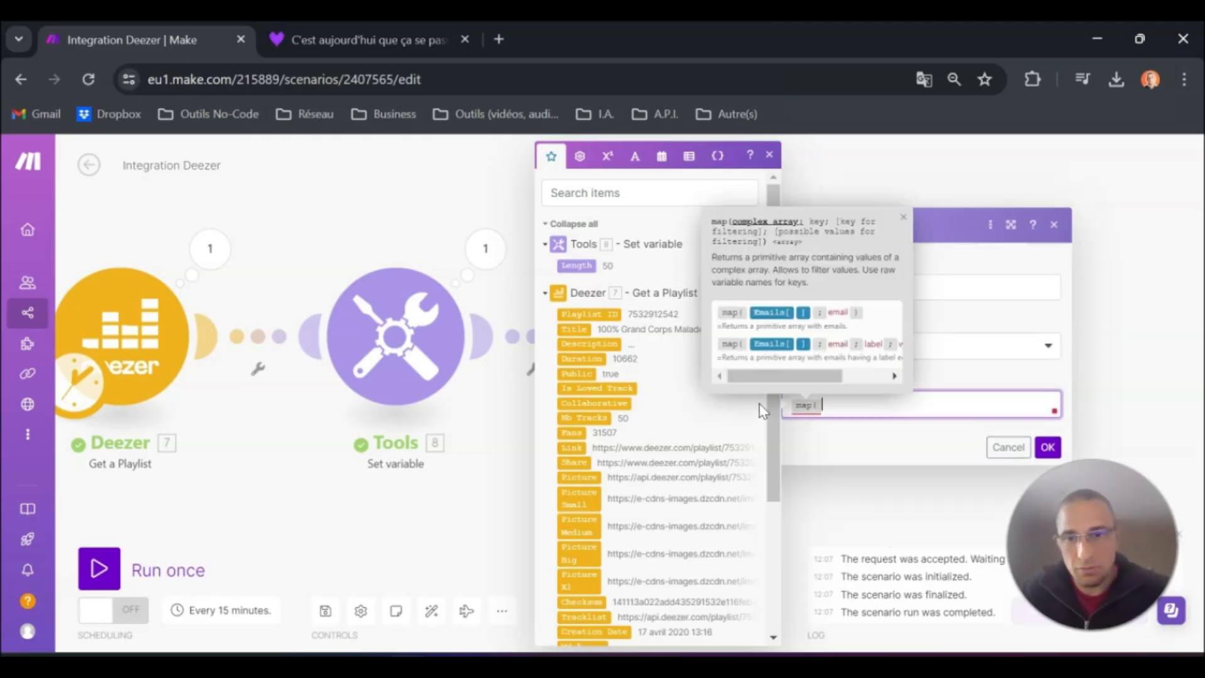
pyautogui.click(763, 378)
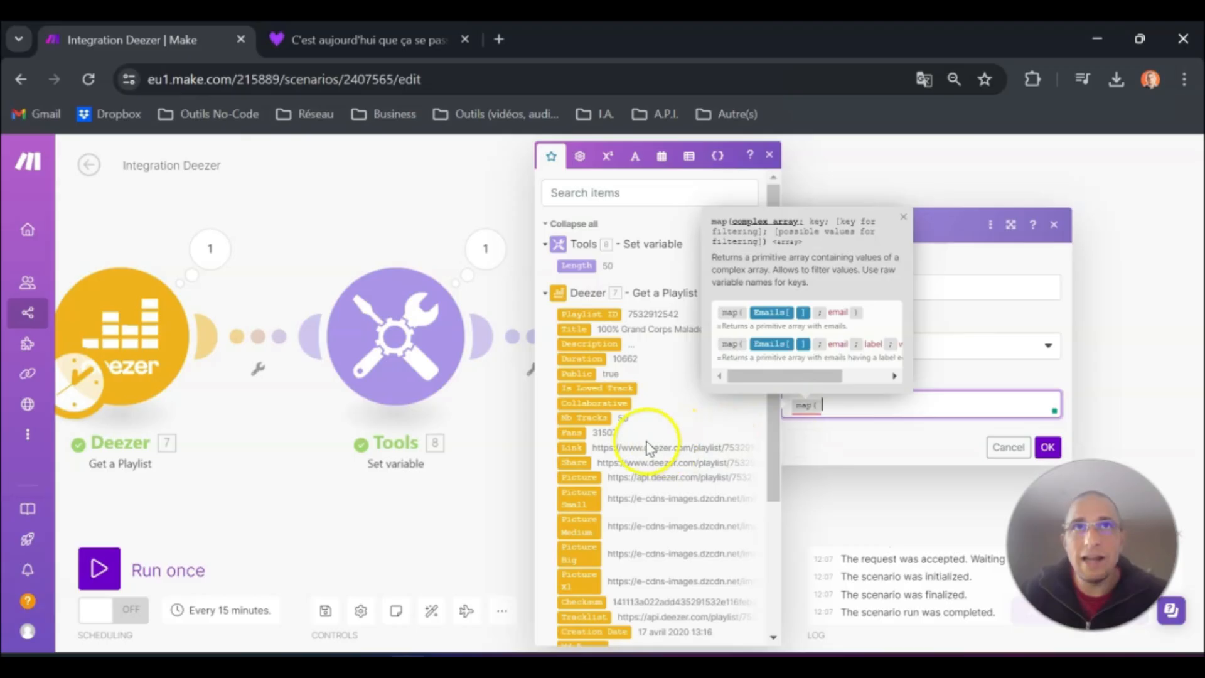
pyautogui.scroll(-3, 633, 463)
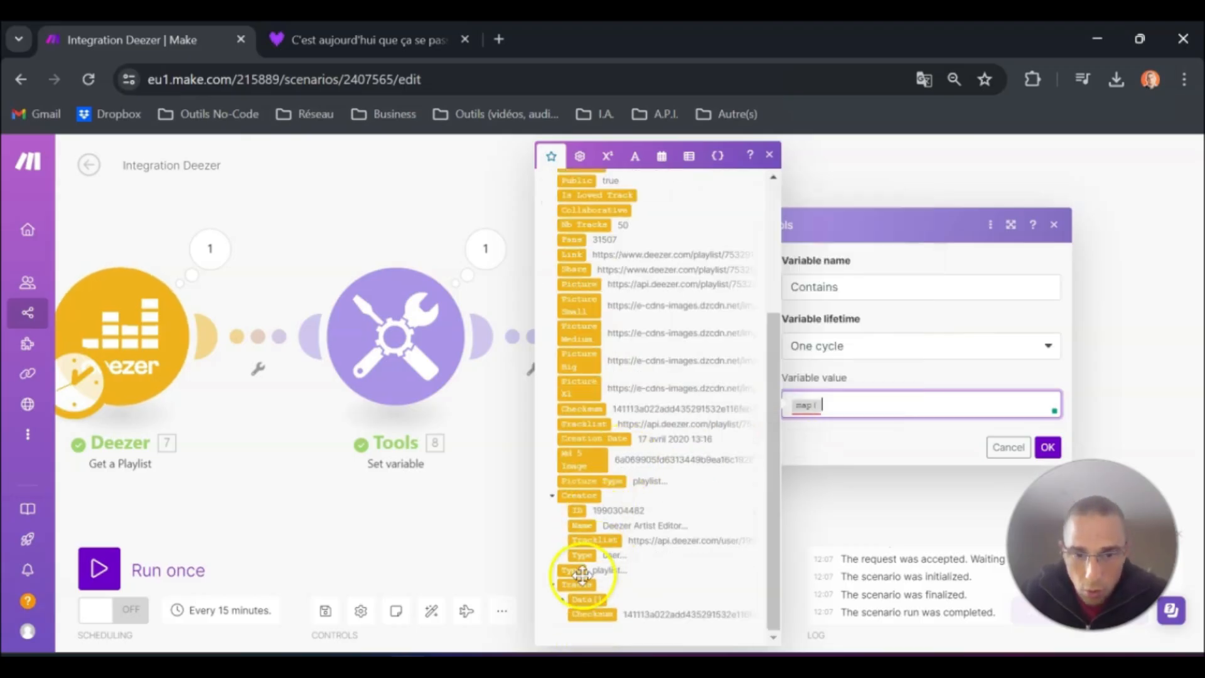
pyautogui.click(561, 602)
pyautogui.scroll(-2, 564, 376)
pyautogui.scroll(-2, 725, 551)
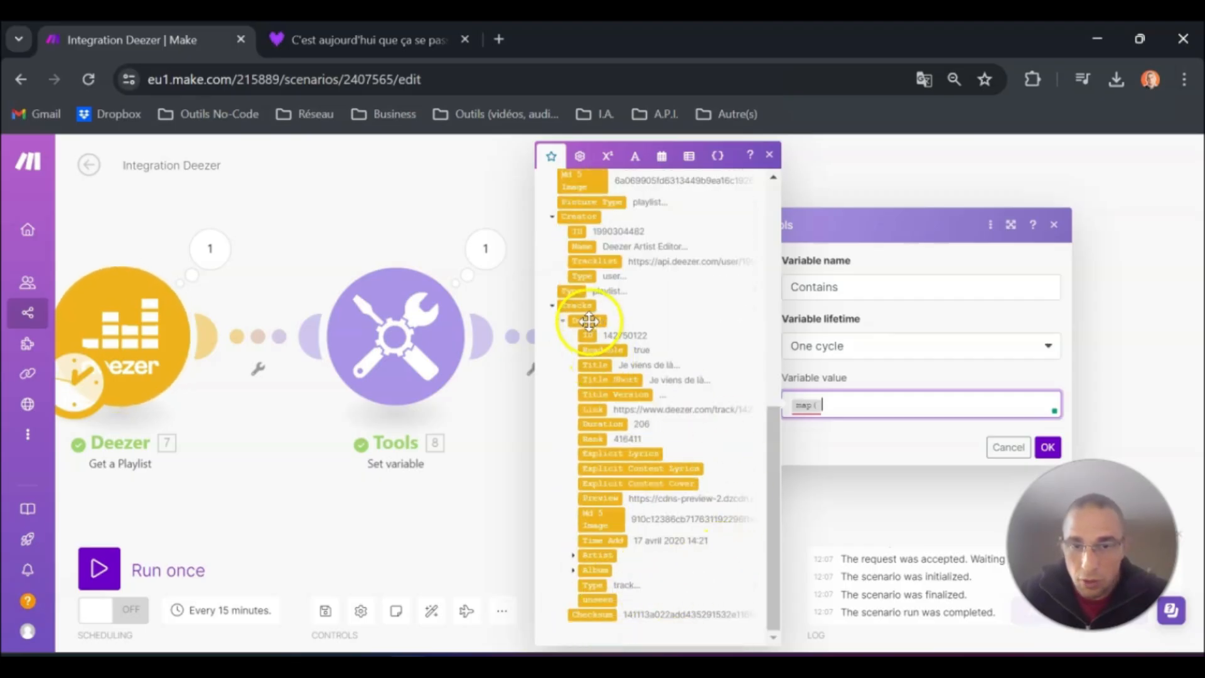
pyautogui.moveTo(588, 320); pyautogui.dragTo(587, 321)
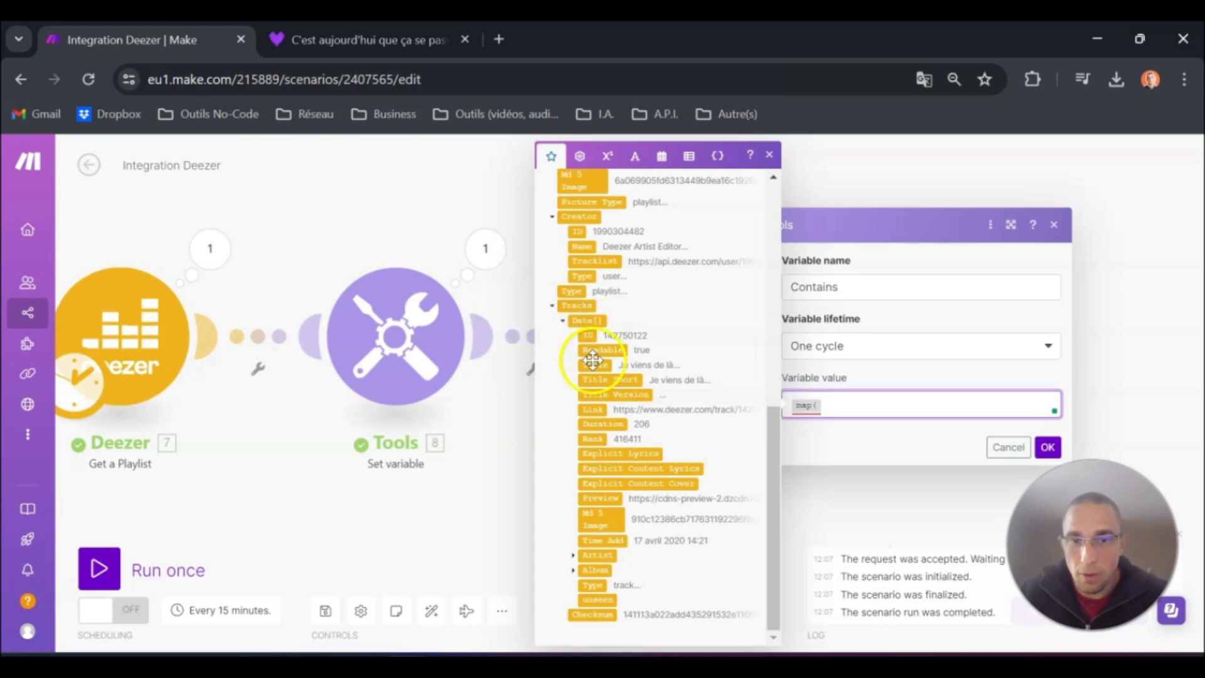
pyautogui.click(582, 321)
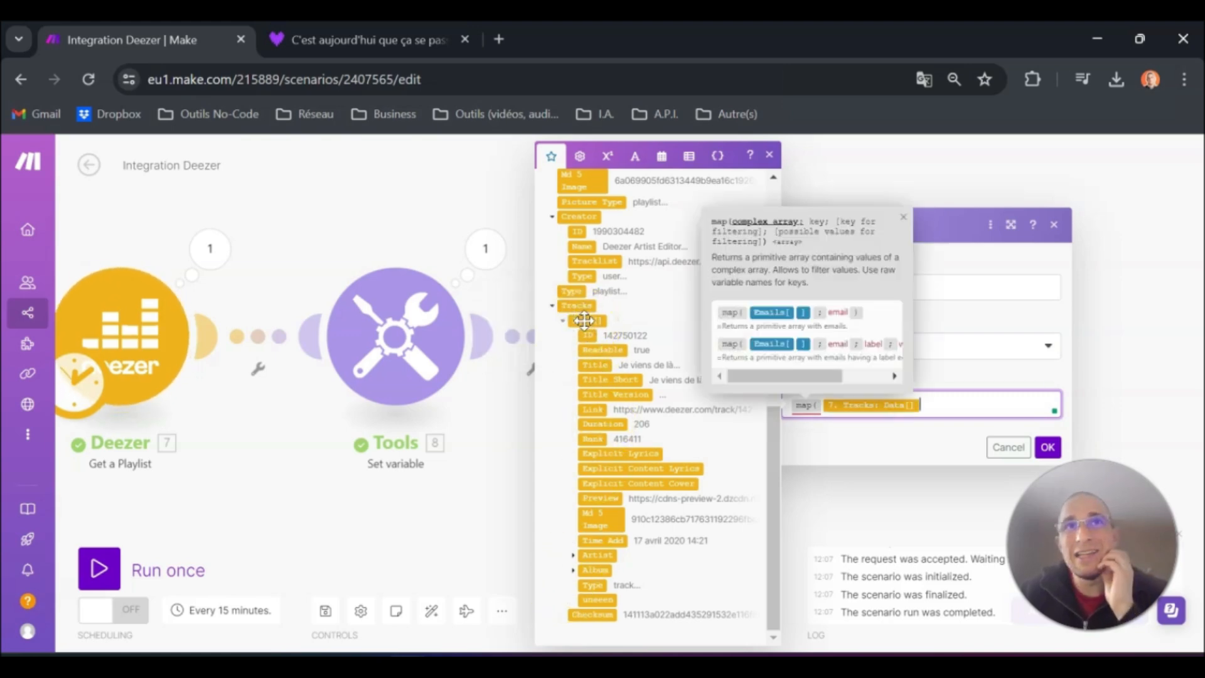
# Enter title as the map function's key and close the function.
pyautogui.click(945, 405)
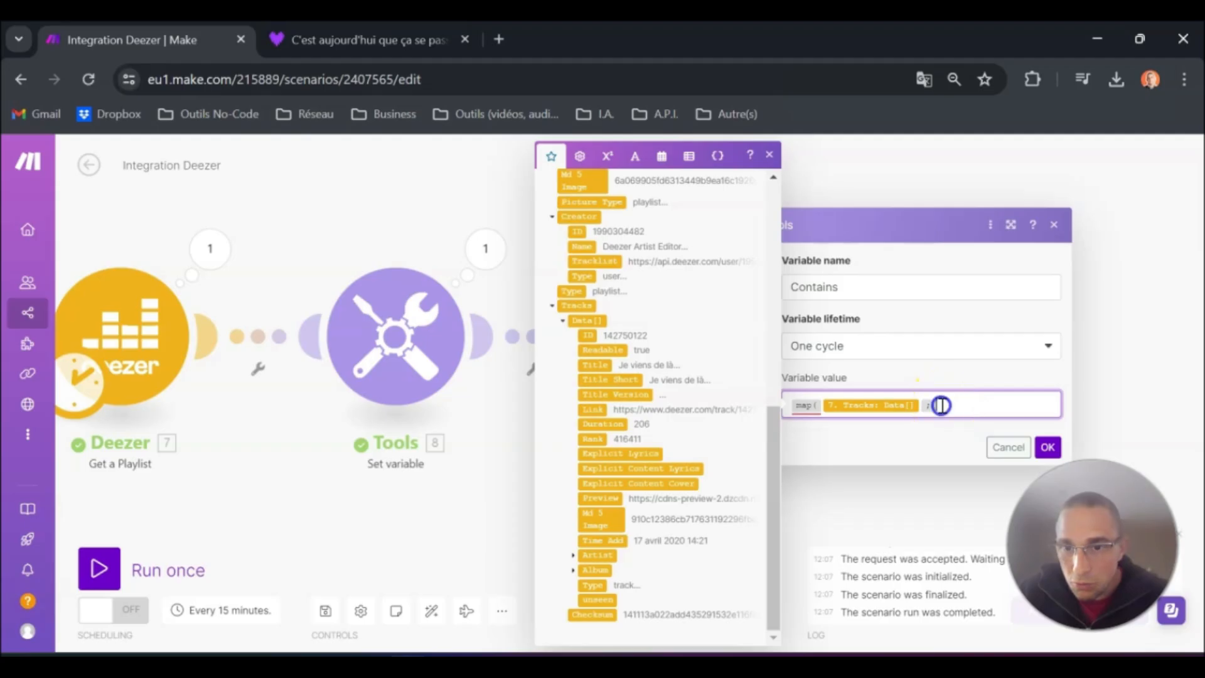
pyautogui.write('title')
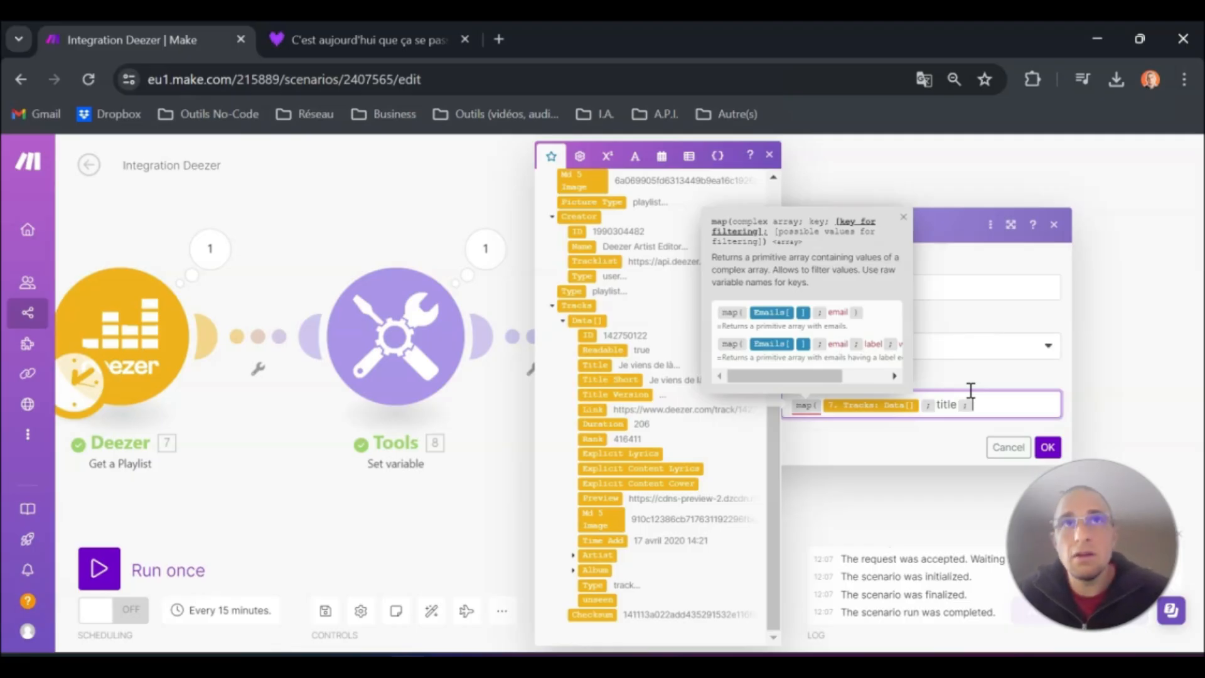
pyautogui.write(')')
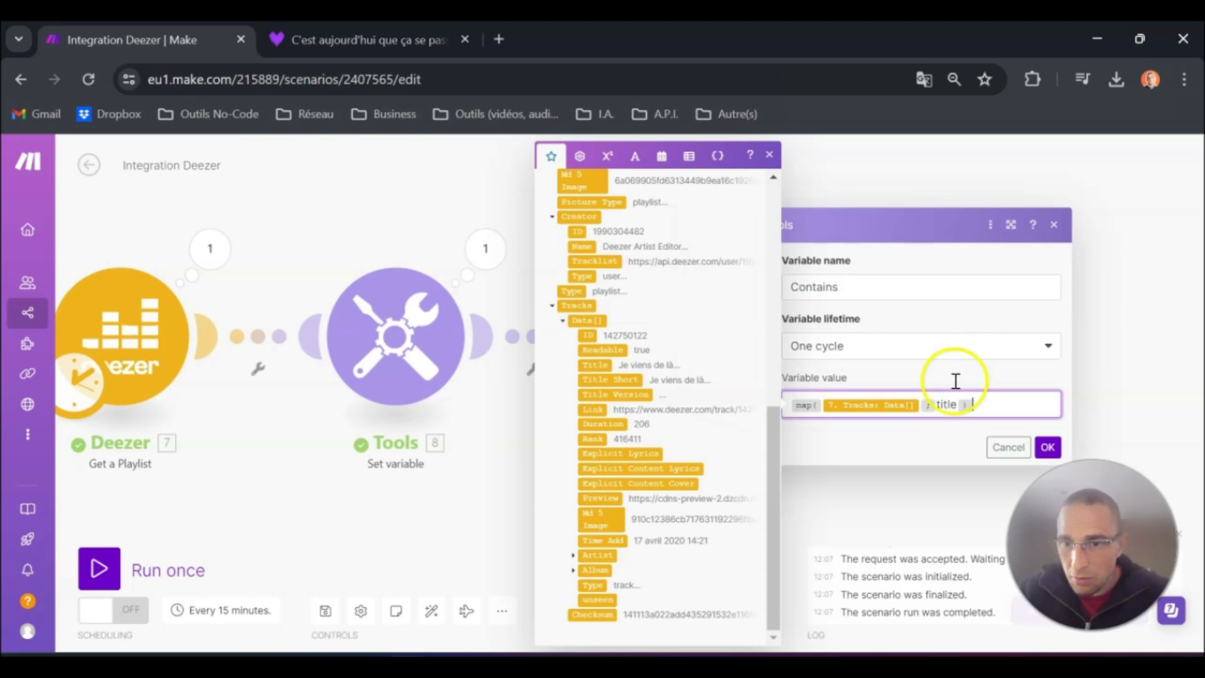
# Save the map formula, run the scenario once and browse the Contains array in the second Tools module's output.
pyautogui.click(1065, 449)
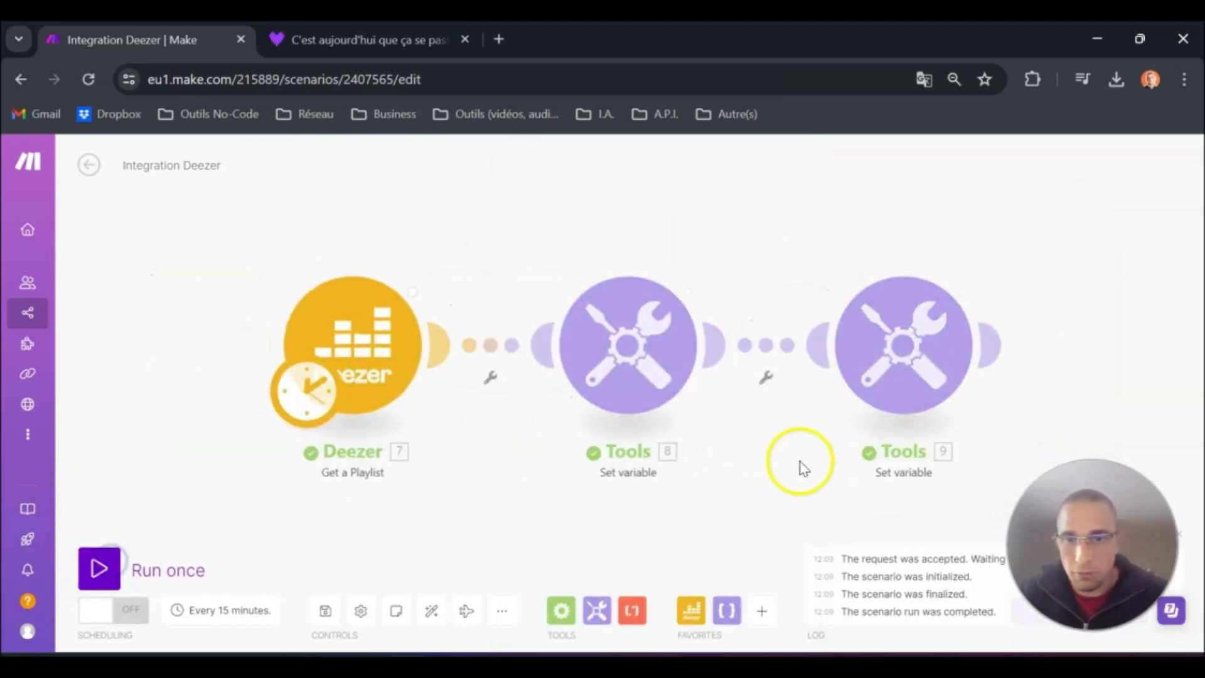
pyautogui.click(798, 246)
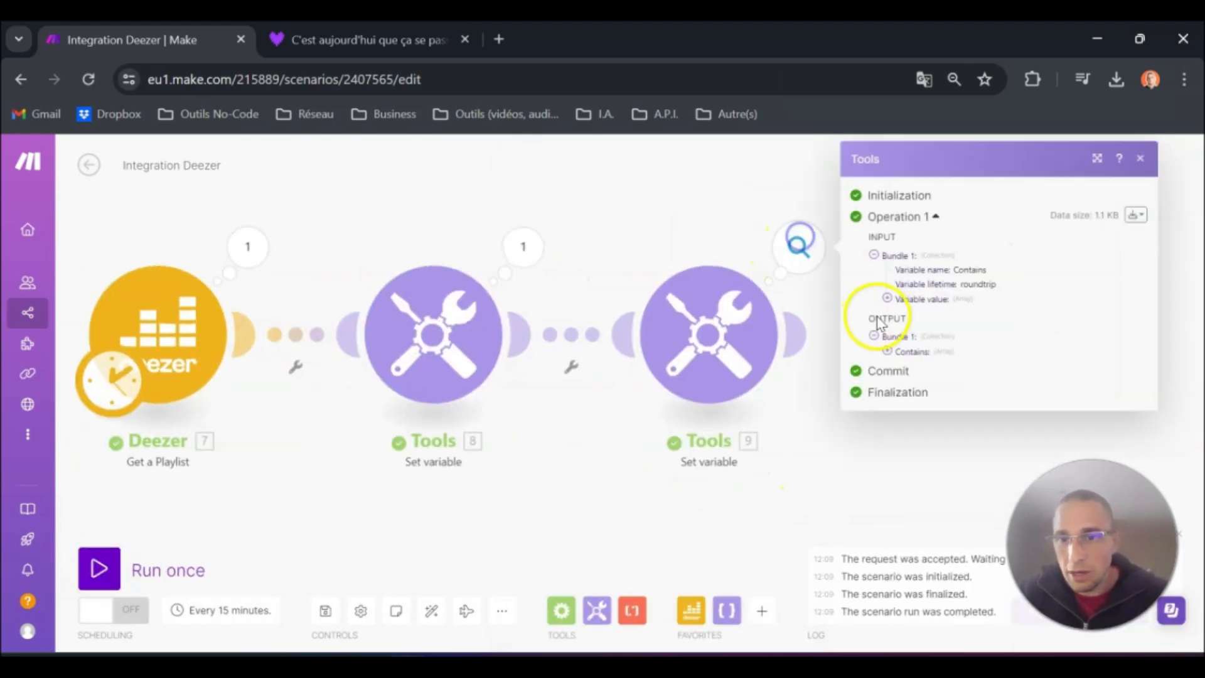
pyautogui.click(890, 350)
pyautogui.scroll(-7, 944, 366)
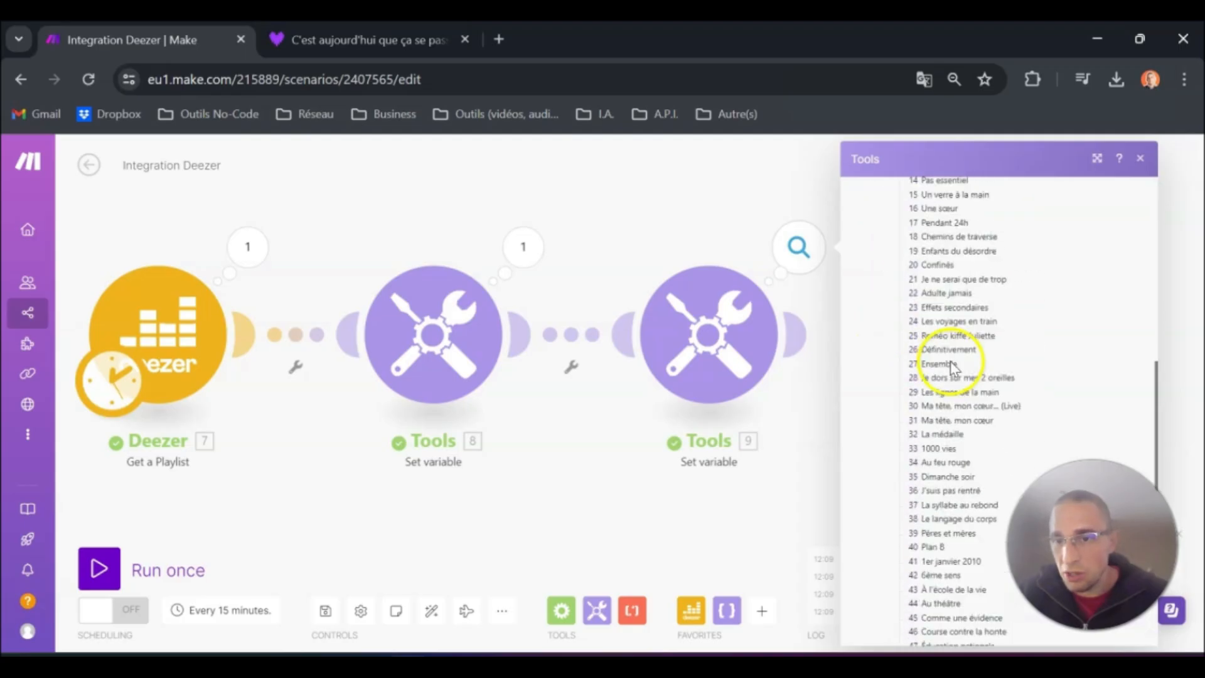
pyautogui.scroll(8, 950, 363)
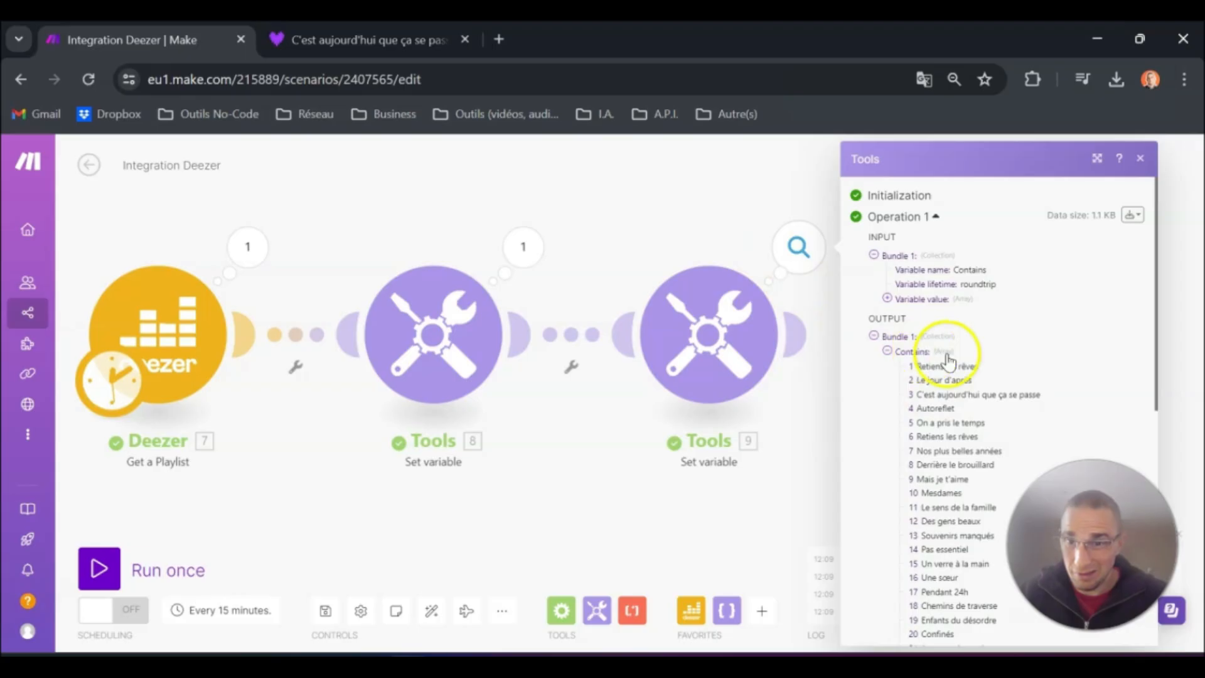
pyautogui.scroll(-8, 954, 371)
pyautogui.scroll(8, 962, 384)
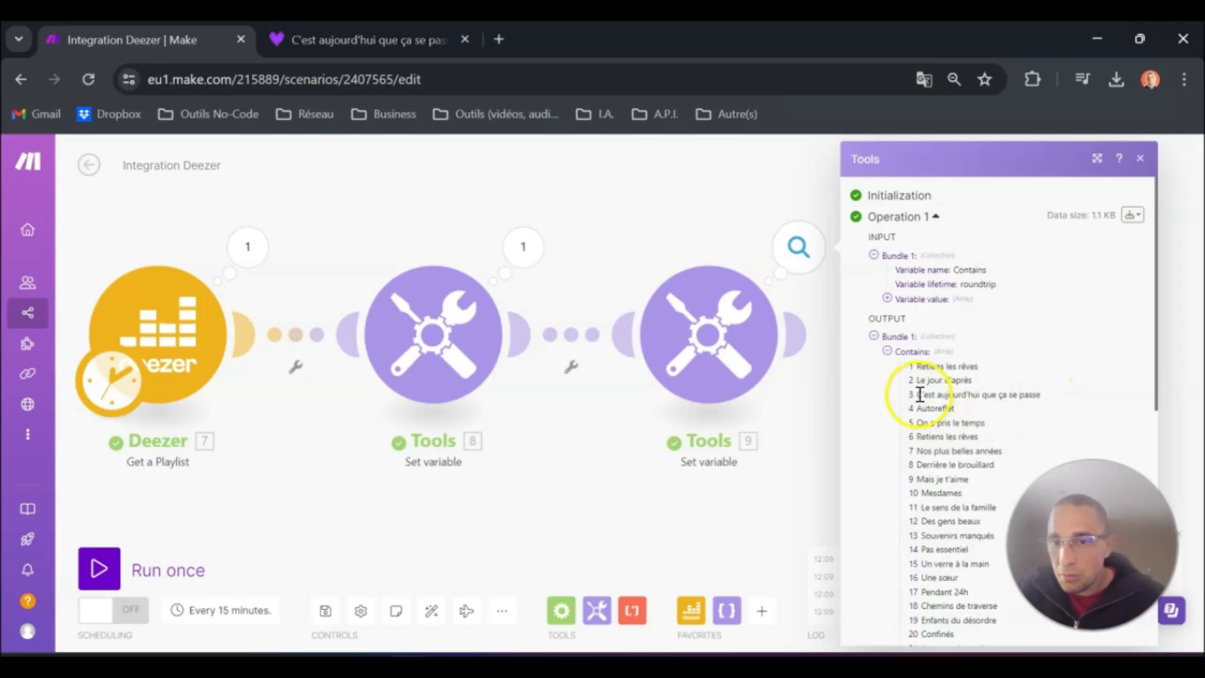
pyautogui.moveTo(935, 394); pyautogui.dragTo(1040, 392)
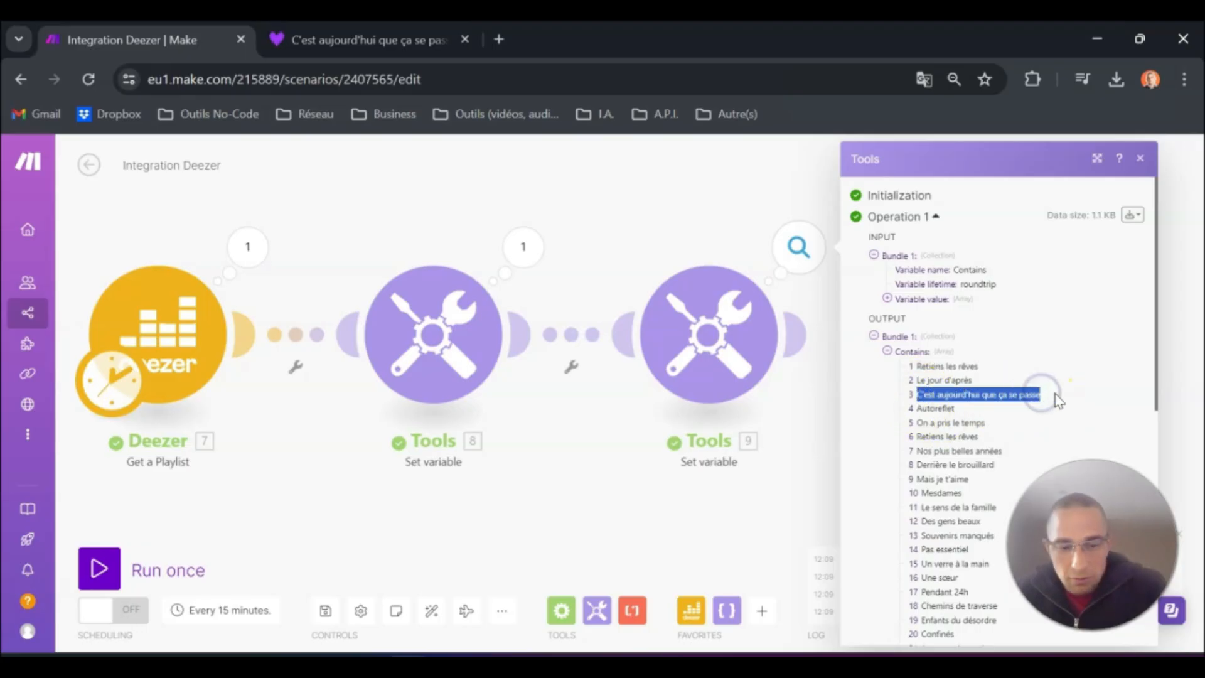
pyautogui.click(709, 291)
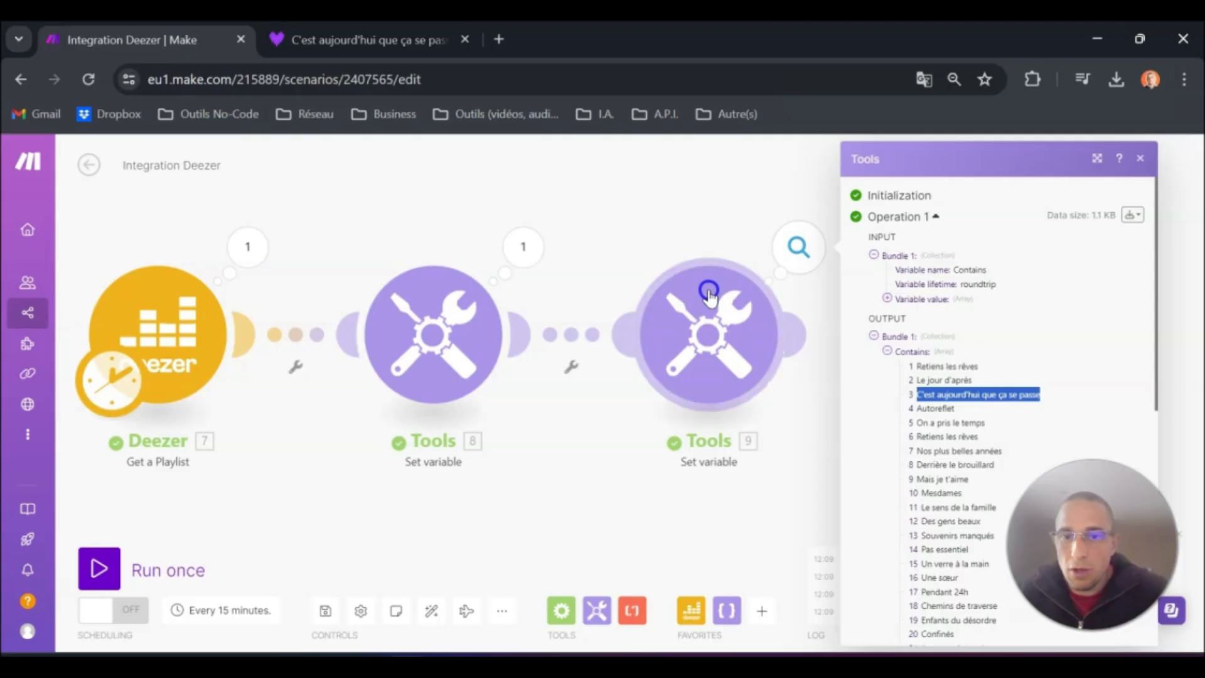
pyautogui.click(1040, 399)
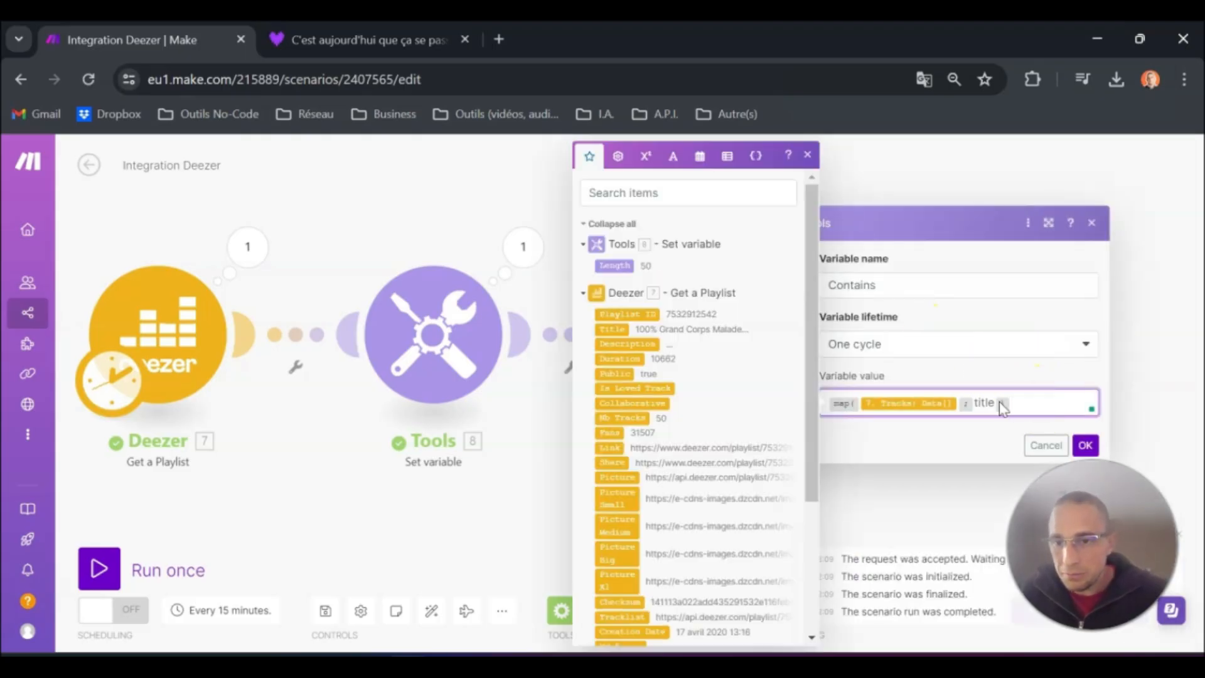
pyautogui.hotkey('ctrl', 'a')
pyautogui.hotkey('ctrl', 'c')
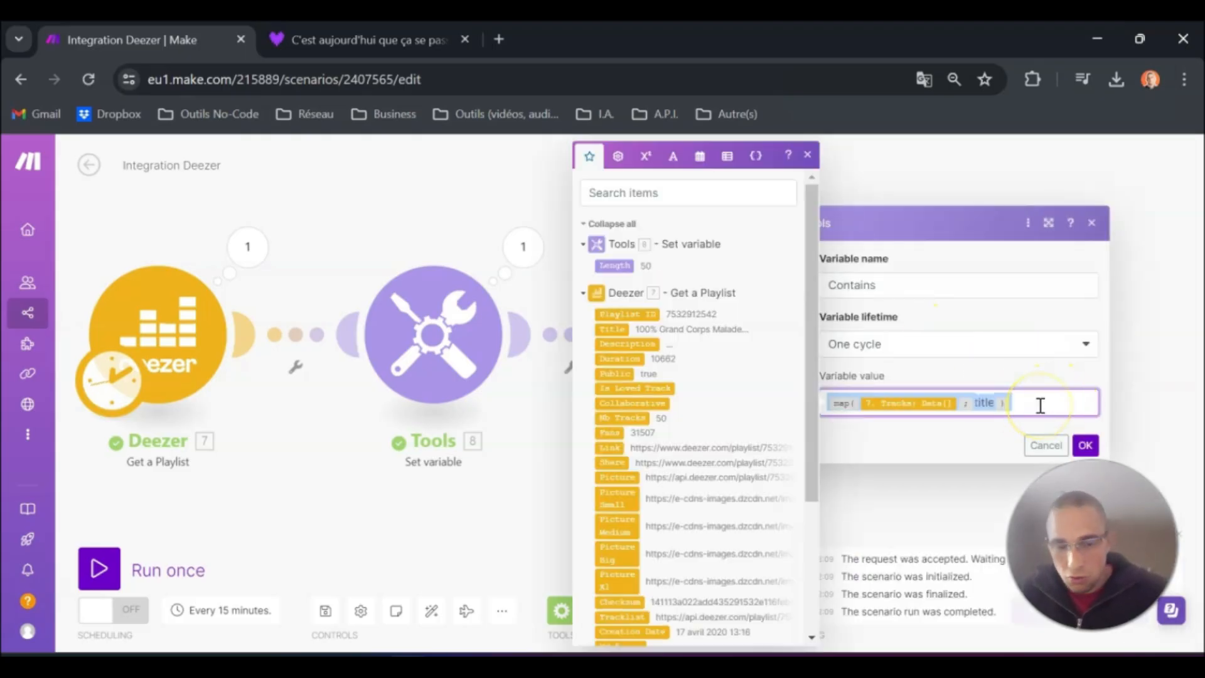
pyautogui.press('BackSpace')
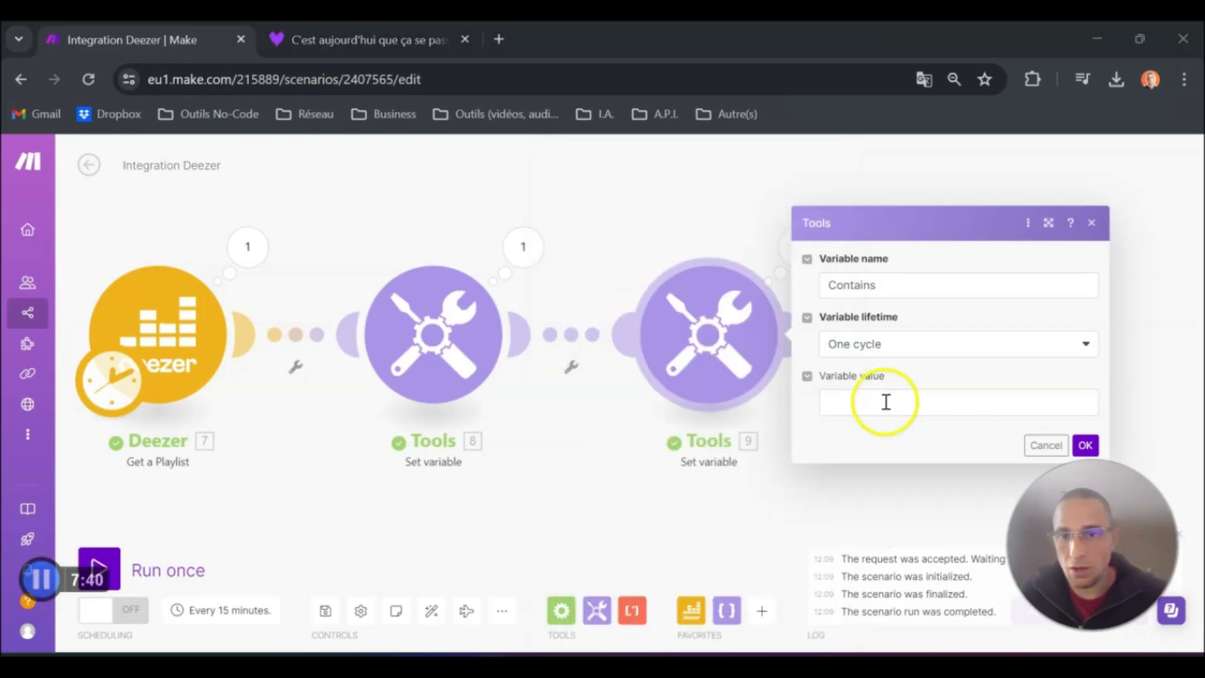
pyautogui.click(888, 401)
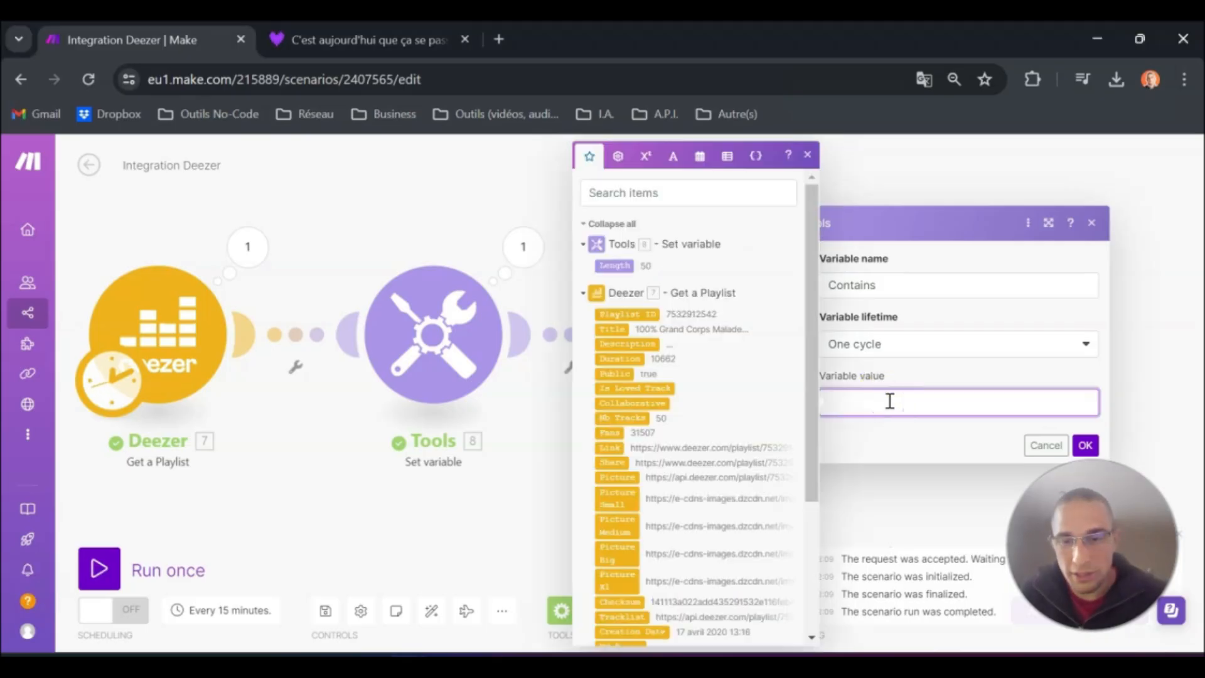
pyautogui.hotkey('ctrl', 'v')
pyautogui.hotkey('ctrl', 'a')
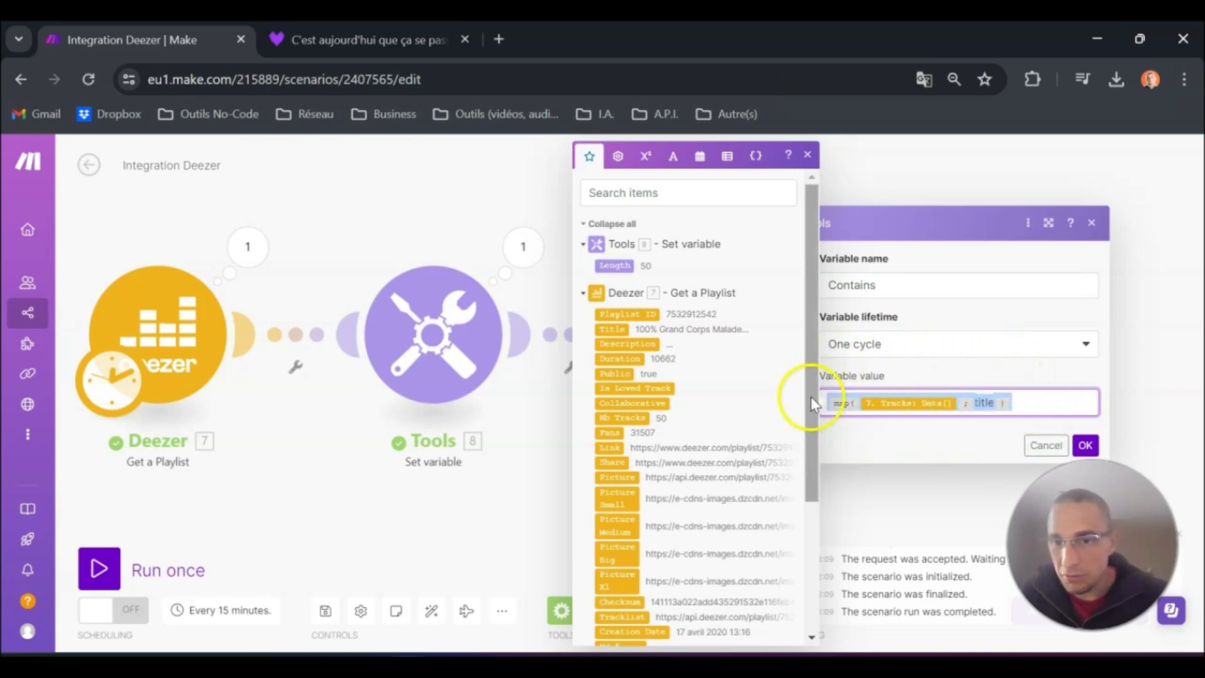
pyautogui.click(1036, 400)
pyautogui.click(1085, 446)
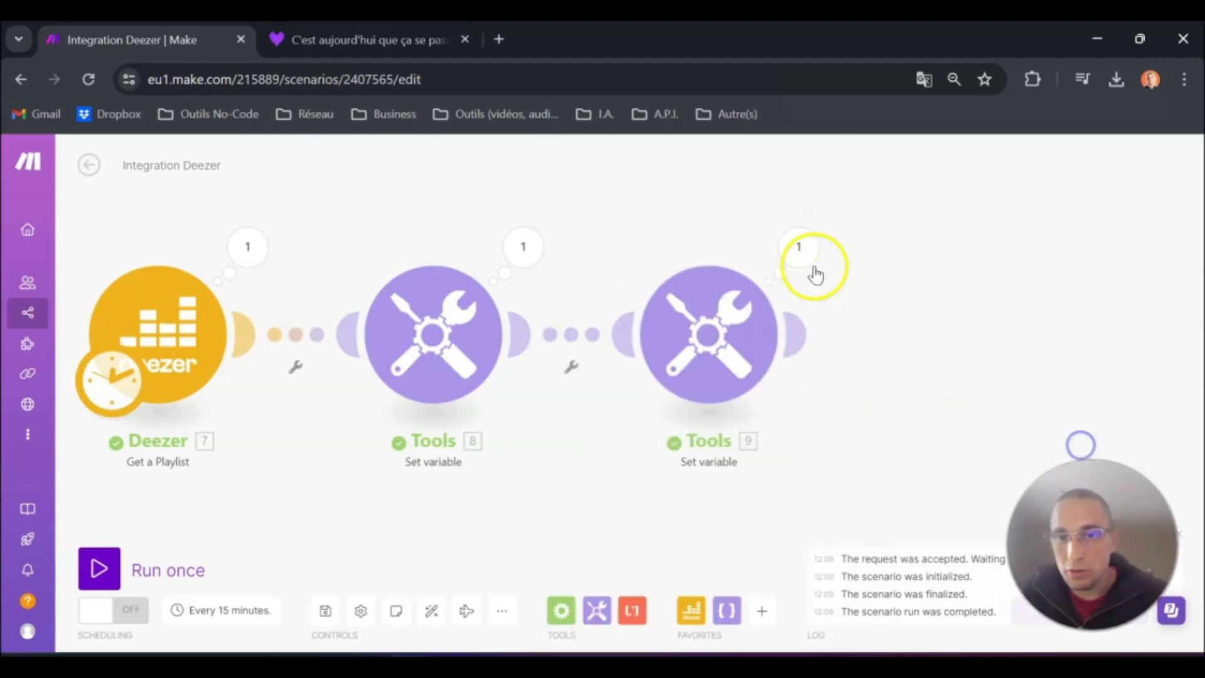
# Examine the titles in the Contains array of the second Tools module's output.
pyautogui.click(797, 248)
pyautogui.click(887, 350)
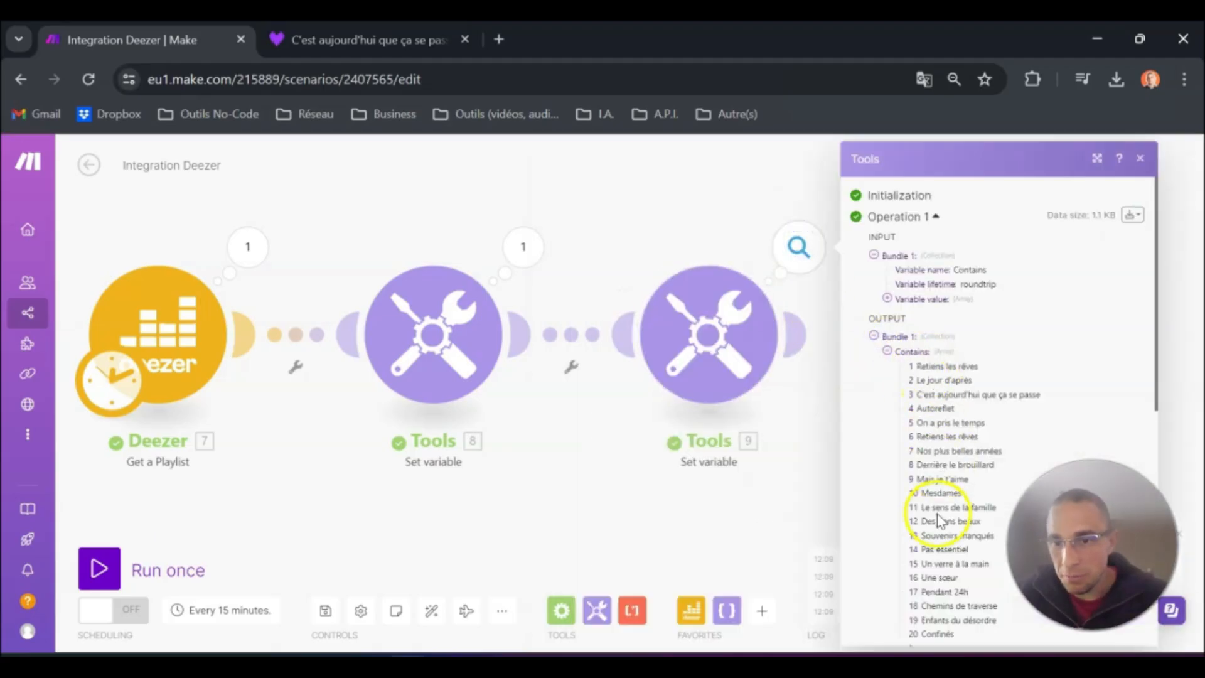
pyautogui.click(794, 334)
pyautogui.click(615, 317)
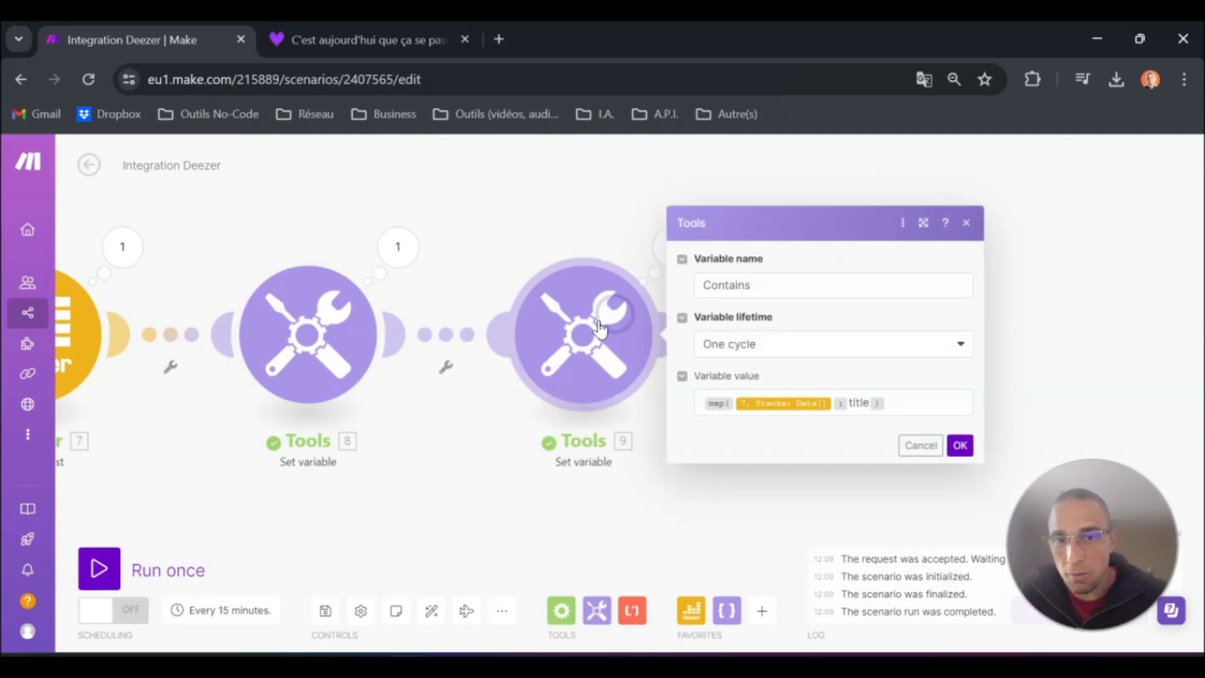
pyautogui.click(901, 401)
pyautogui.hotkey('ctrl', 'a')
pyautogui.hotkey('ctrl', 'c')
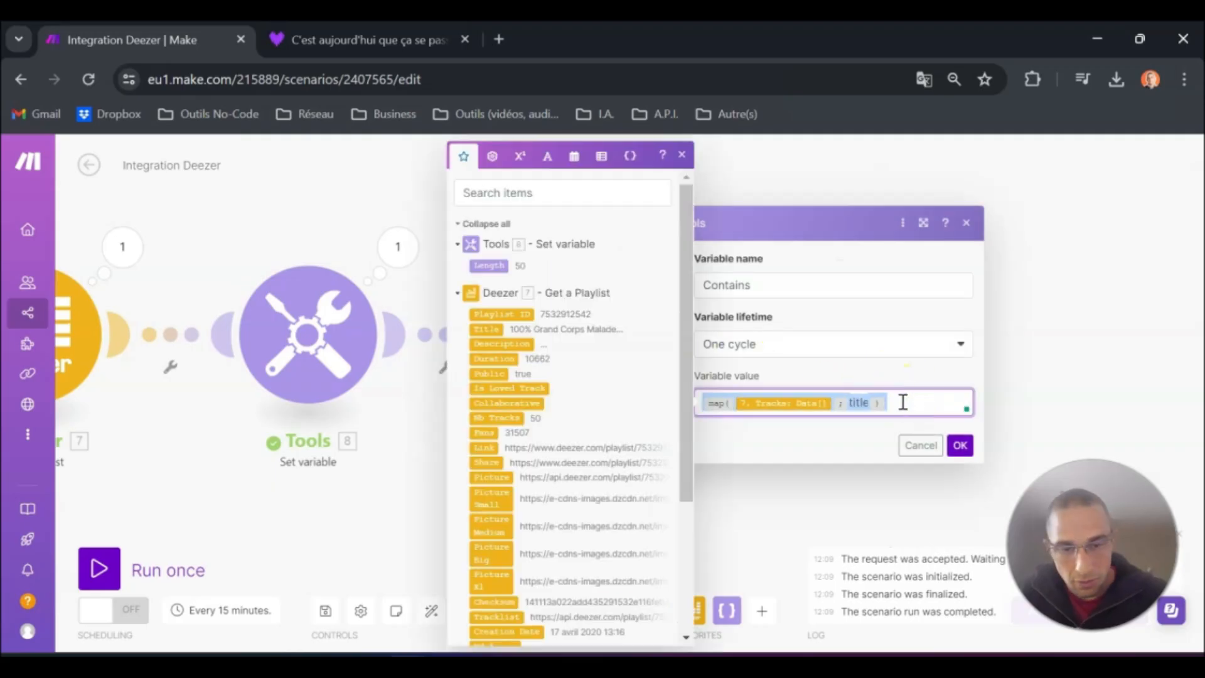
pyautogui.press('BackSpace')
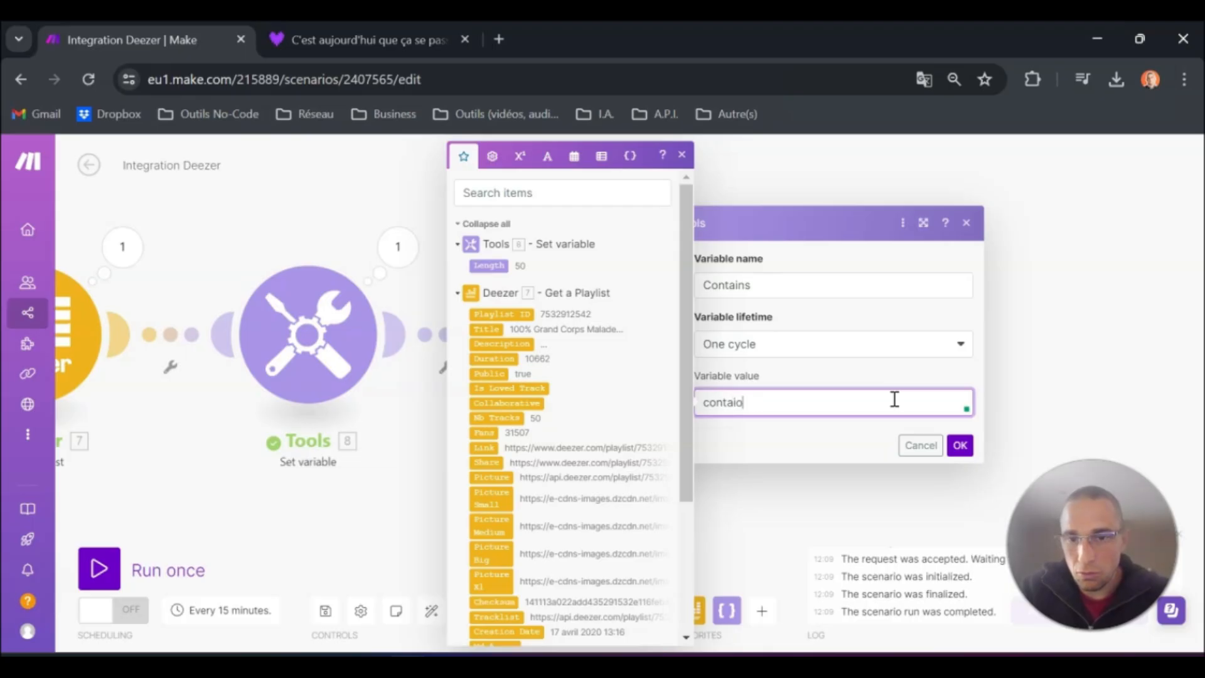
pyautogui.write('contains(')
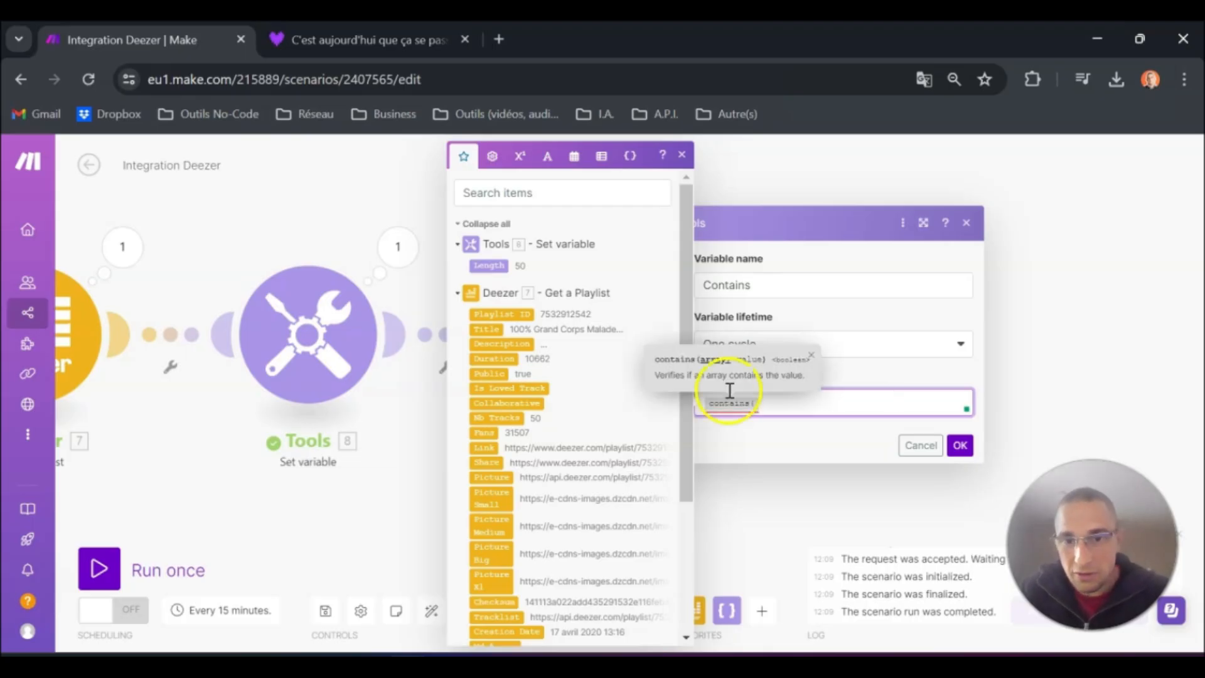
pyautogui.hotkey('ctrl', 'v')
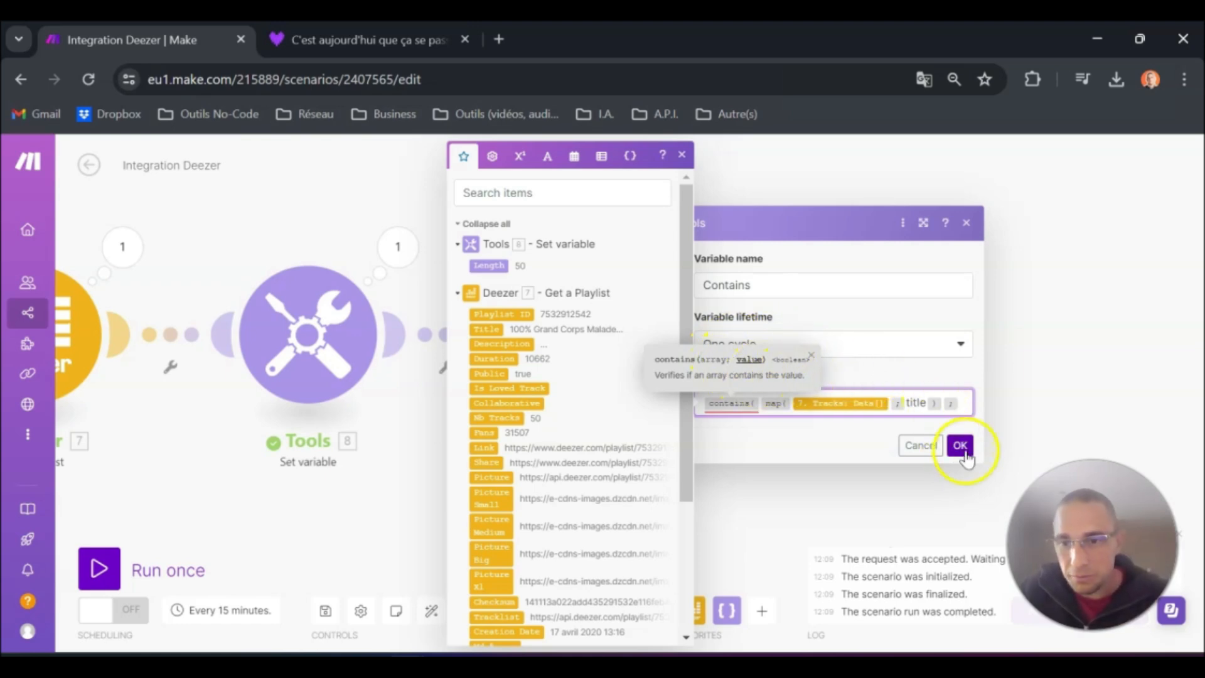
pyautogui.click(966, 458)
pyautogui.click(958, 471)
pyautogui.tripleClick(968, 409)
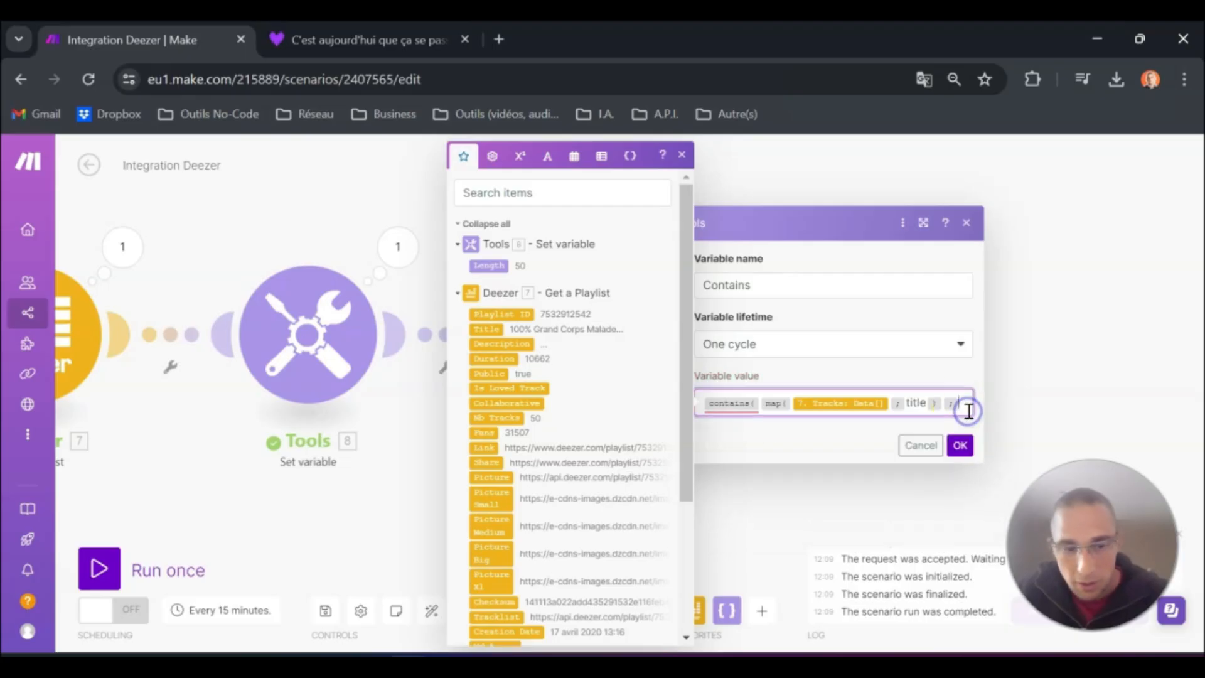
pyautogui.click(966, 446)
pyautogui.click(926, 465)
pyautogui.click(672, 263)
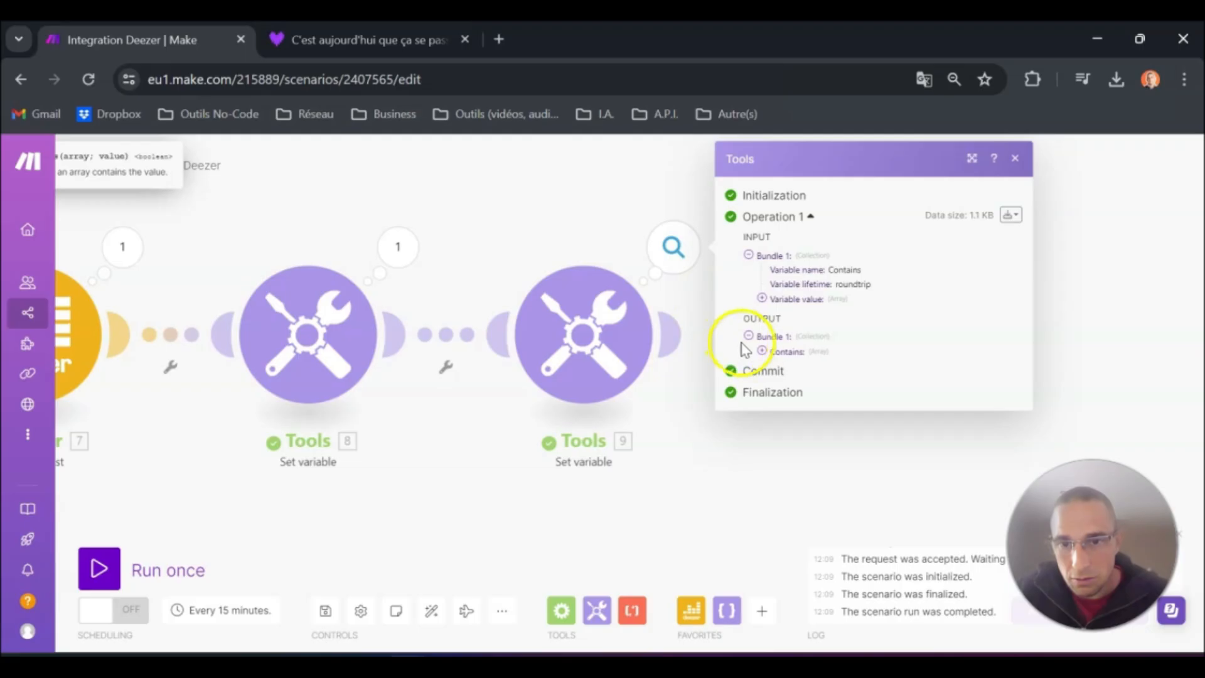
# Wrap the Contains variable's map formula in a contains function, leaving its value argument empty.
pyautogui.click(621, 336)
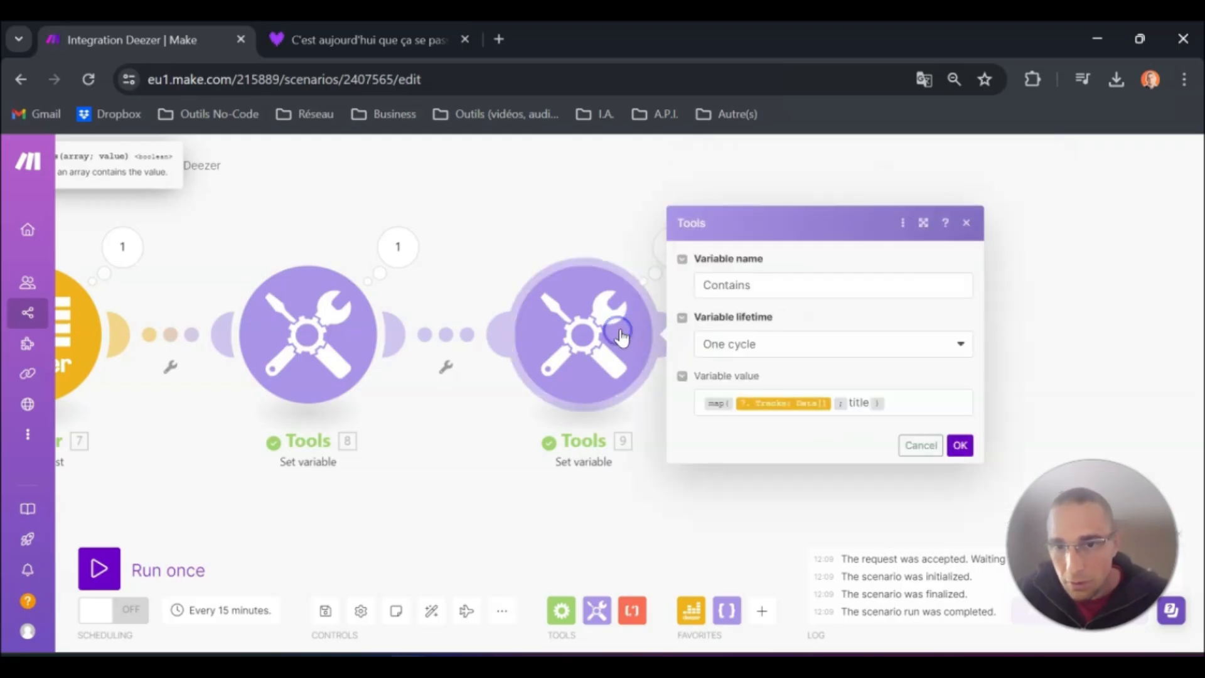
pyautogui.moveTo(906, 399); pyautogui.dragTo(687, 407)
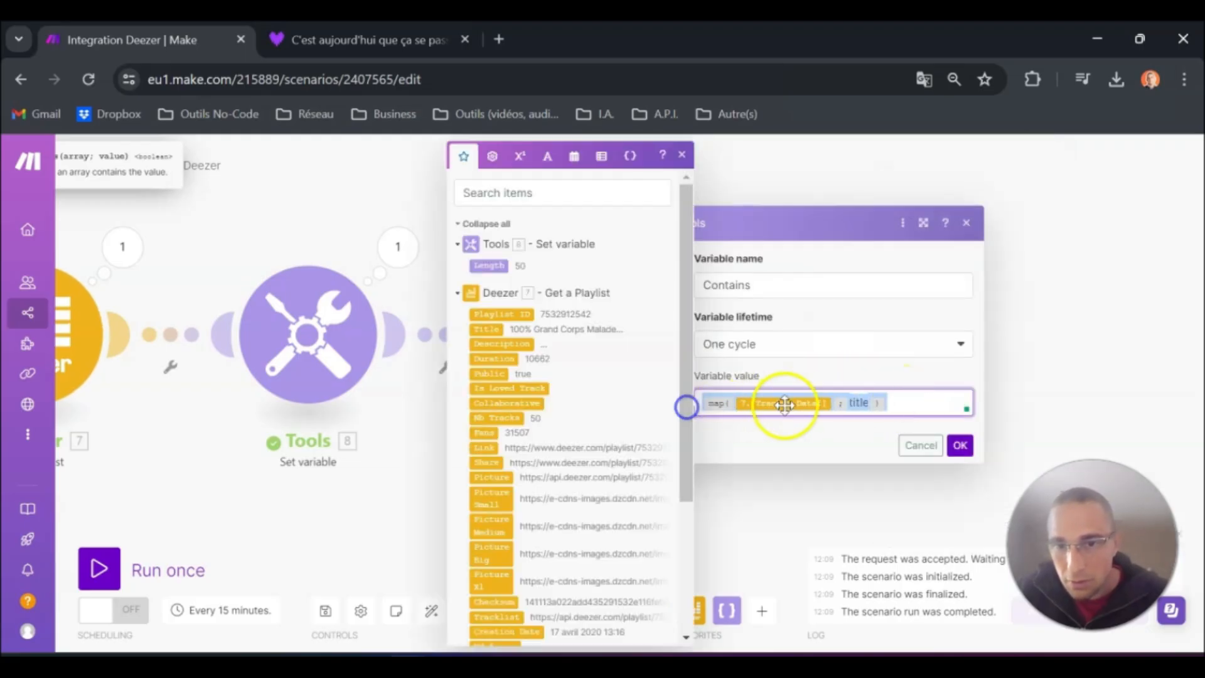
pyautogui.write('contains( map( 7. Tracks: Data[] ; title ) ; )')
pyautogui.press('Left')
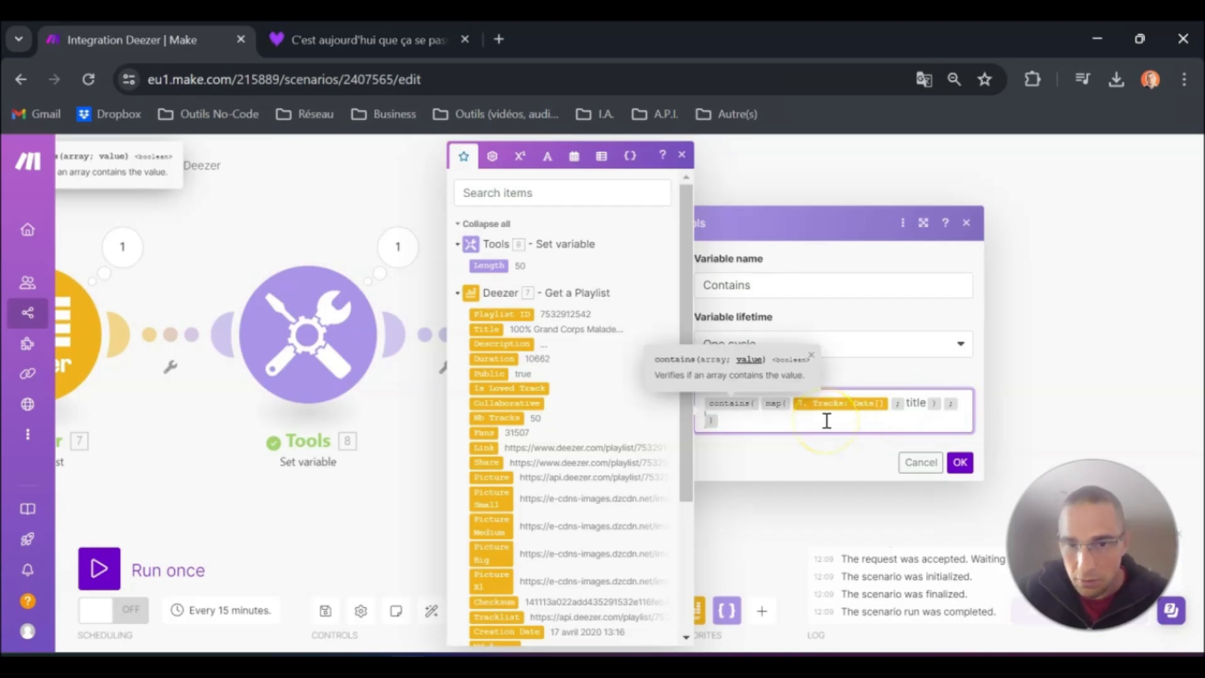
# Copy the current track's text from the Deezer page and isolate the title "C'est aujourd'hui que ça se passe" in a temporary browser tab.
pyautogui.click(383, 40)
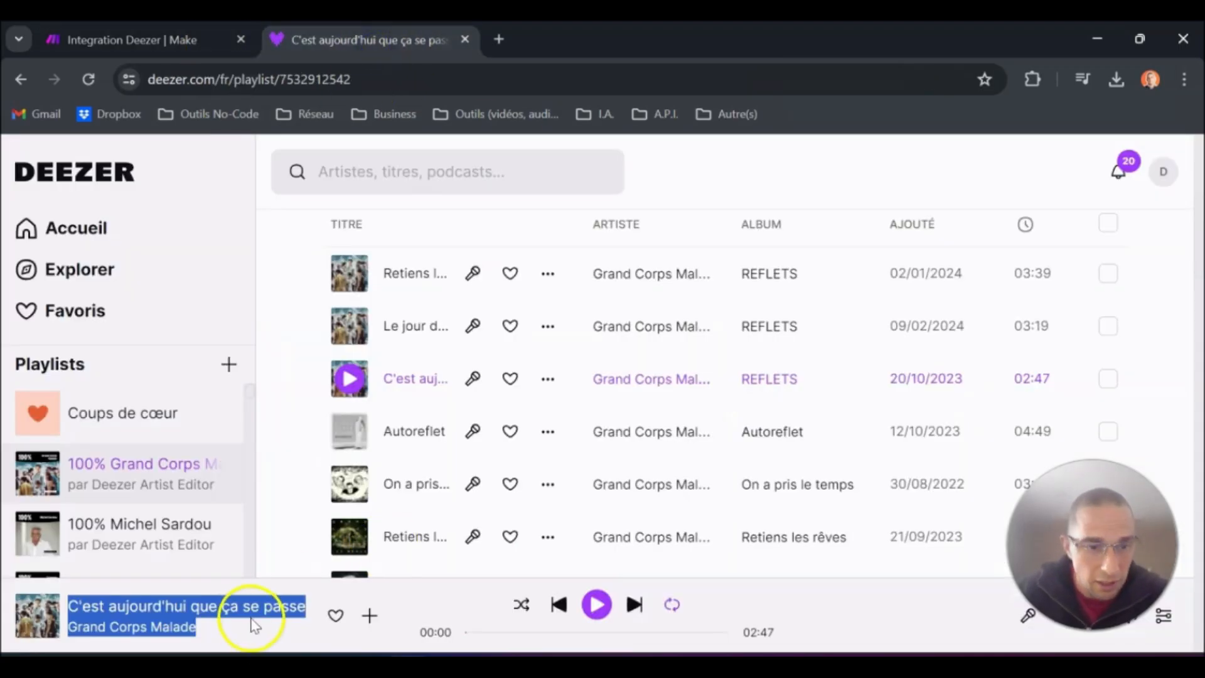
pyautogui.rightClick(293, 620)
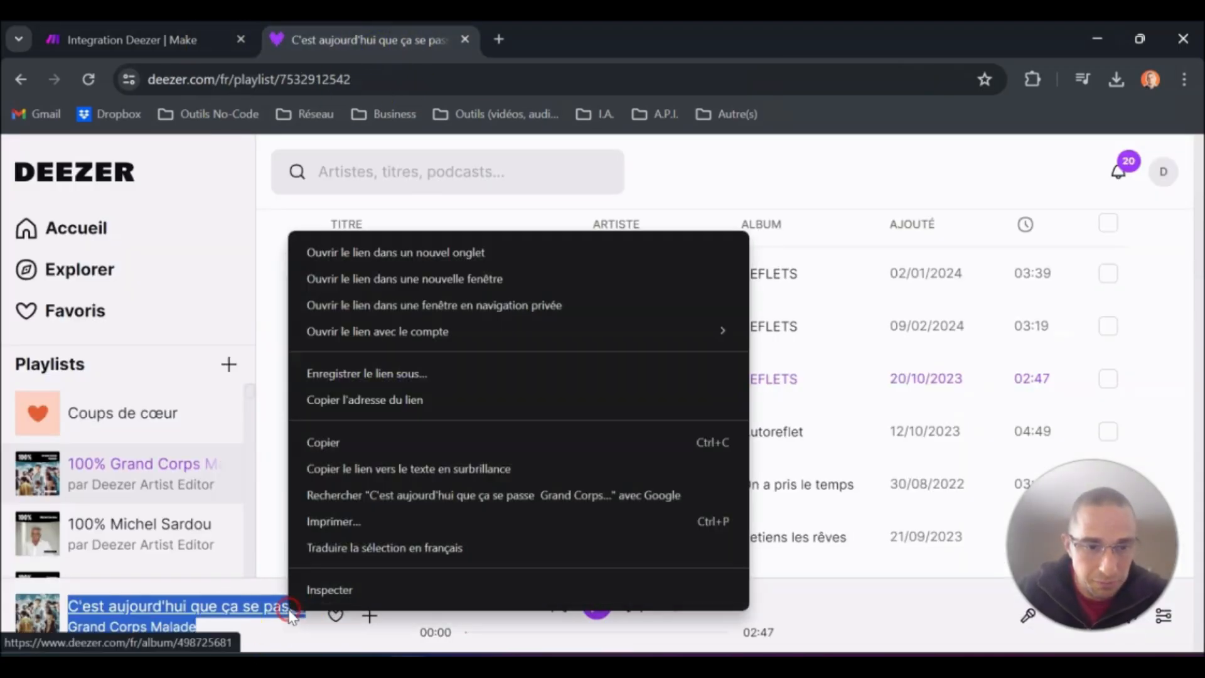
pyautogui.click(385, 449)
pyautogui.click(492, 41)
pyautogui.write("C'est aujourd'hui que ça se passe Grand Corps Malade")
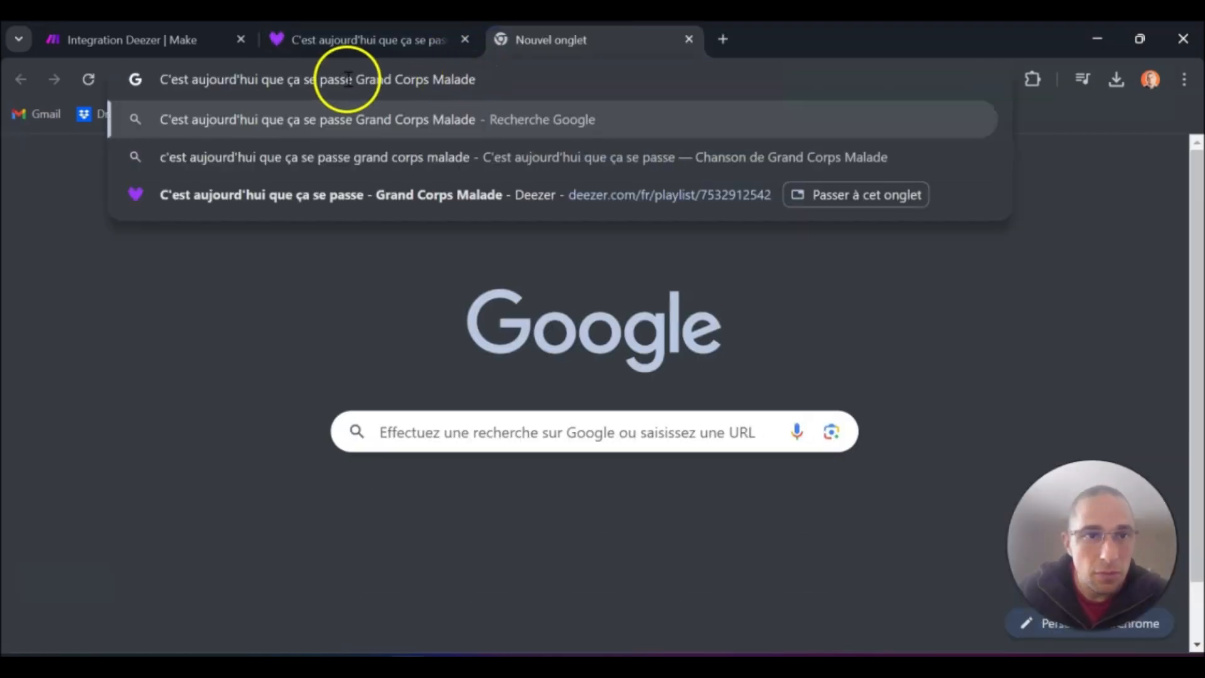
pyautogui.moveTo(353, 78); pyautogui.dragTo(189, 79)
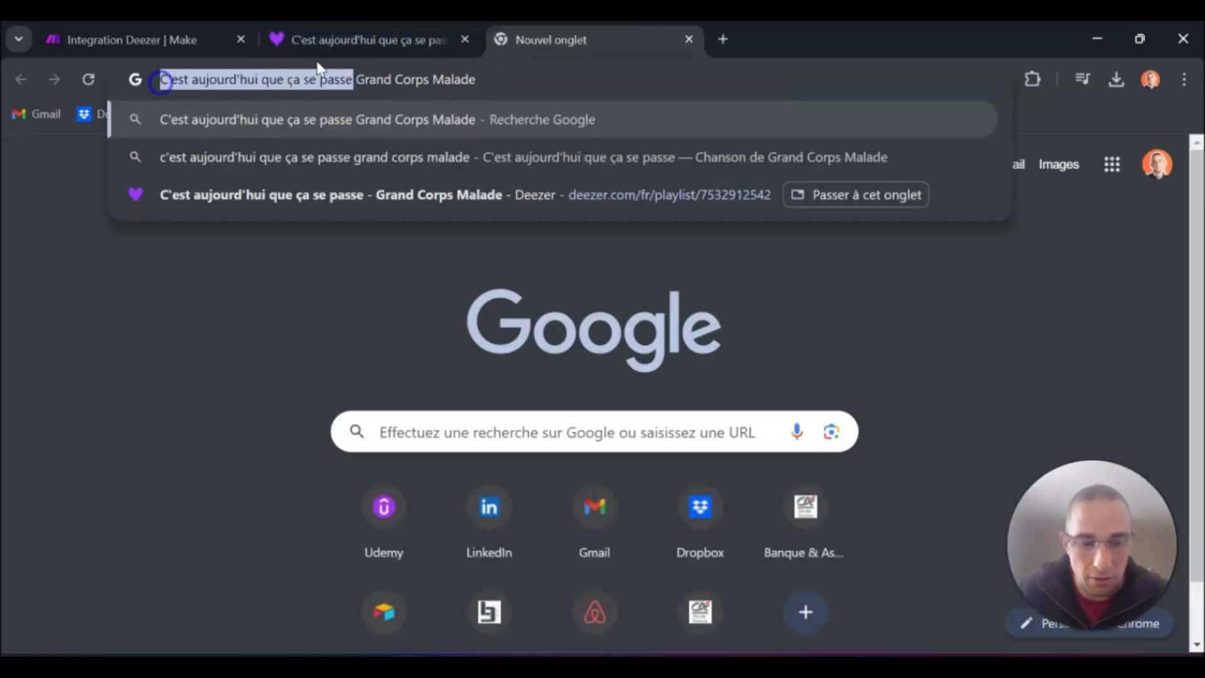
pyautogui.press('BackSpace')
pyautogui.click(688, 39)
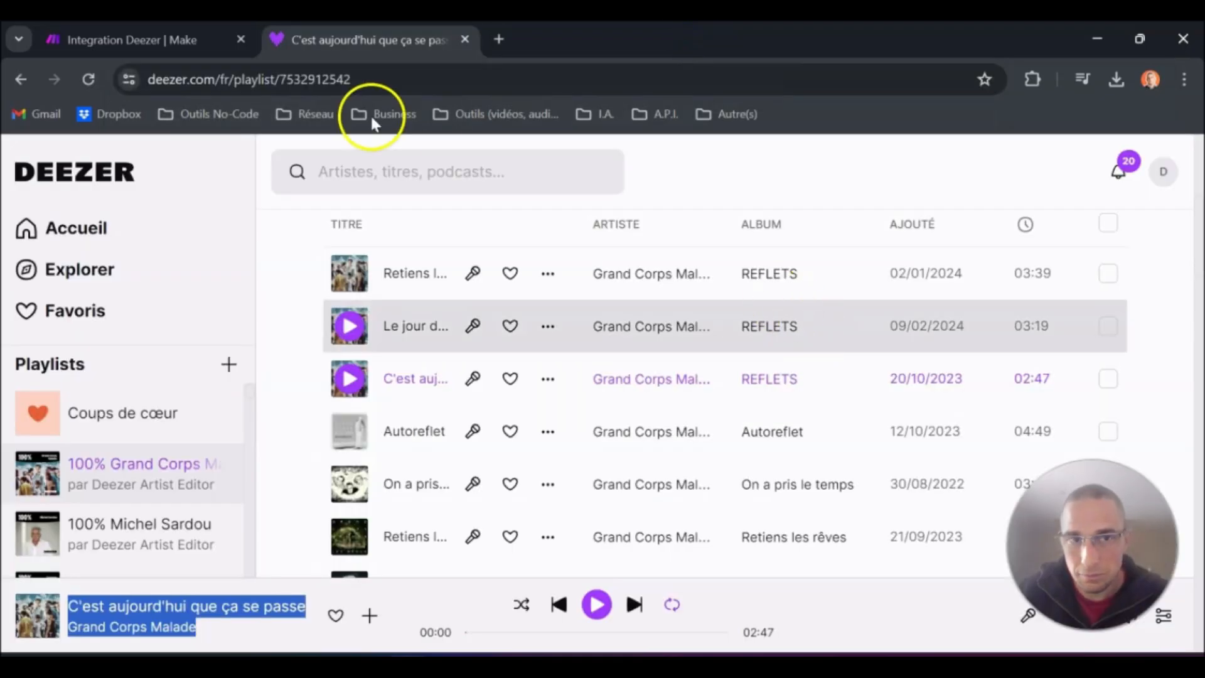
# Back in the Make scenario, enter "C'est aujourd'hui que ça se passe" as the contains function's value and save the Contains variable.
pyautogui.click(180, 44)
pyautogui.click(834, 416)
pyautogui.write("C'est aujourd'hui que ça se passe")
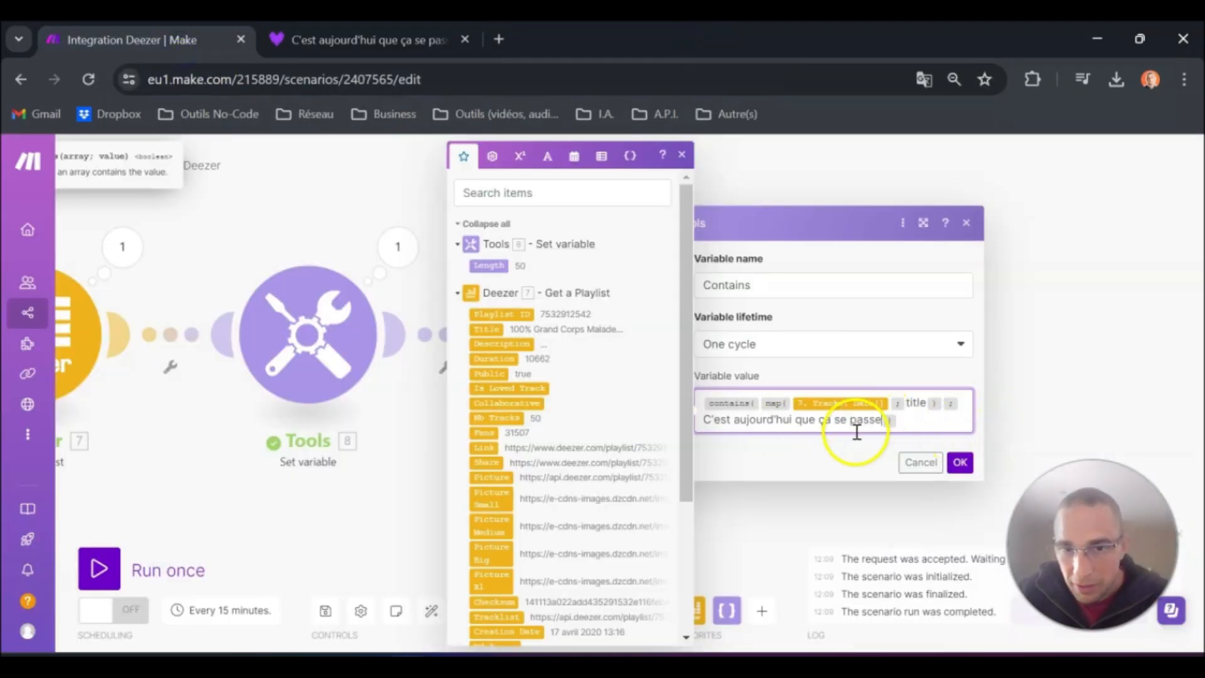
pyautogui.click(929, 419)
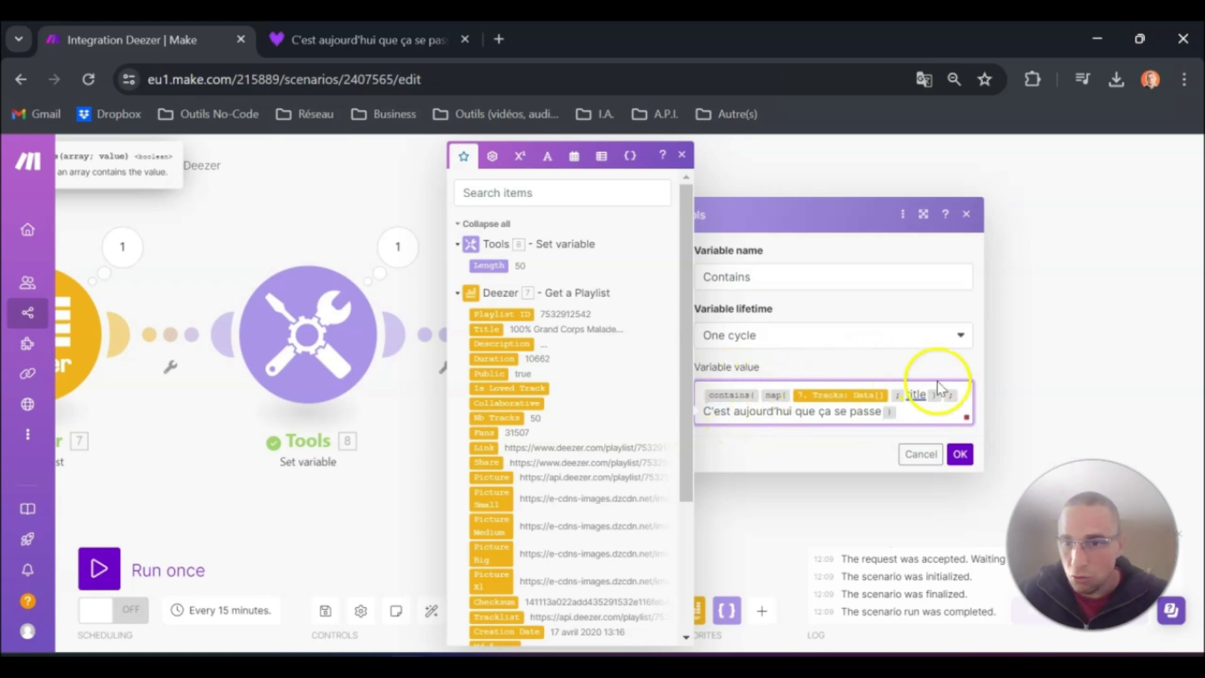
pyautogui.click(894, 414)
pyautogui.moveTo(883, 412); pyautogui.dragTo(731, 417)
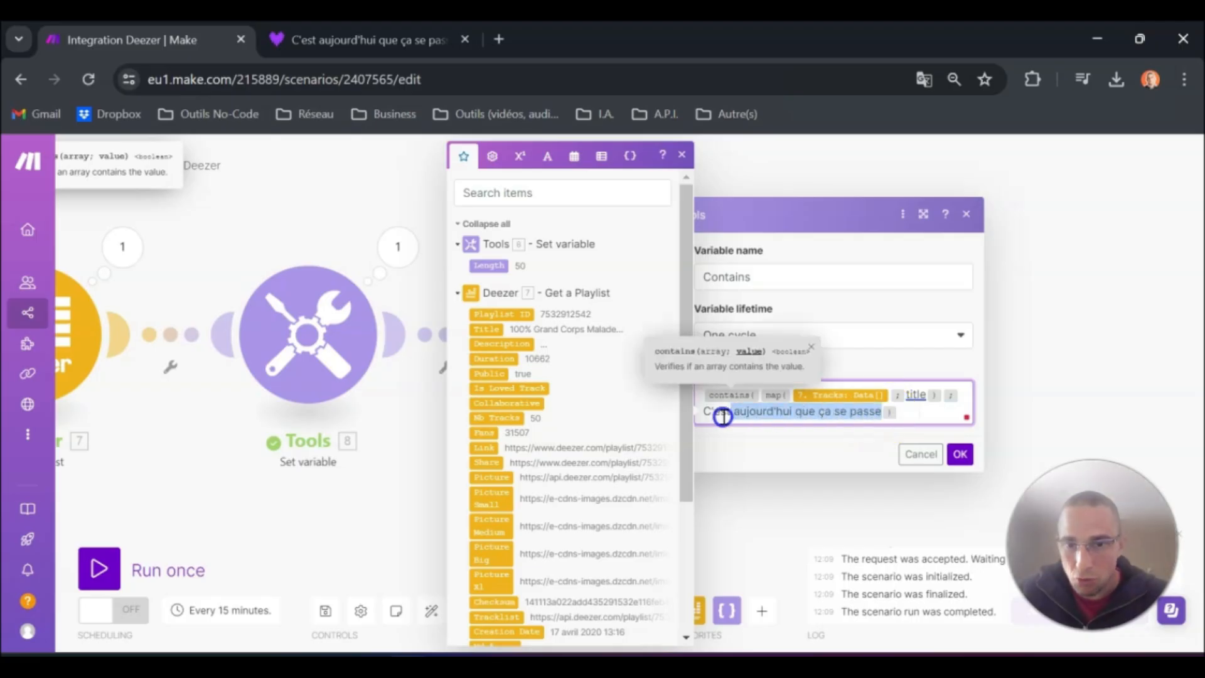
pyautogui.click(960, 453)
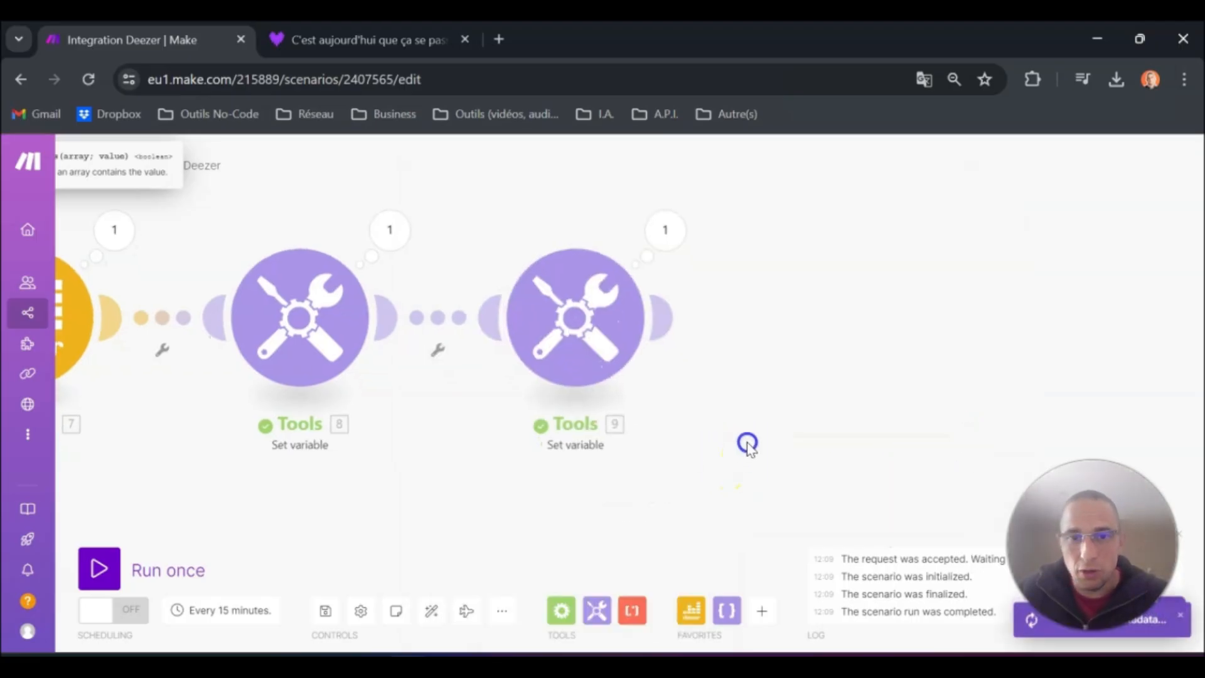
# Check the saved contains formula, run the scenario once and inspect the Contains value in the second Tools module's output.
pyautogui.click(586, 276)
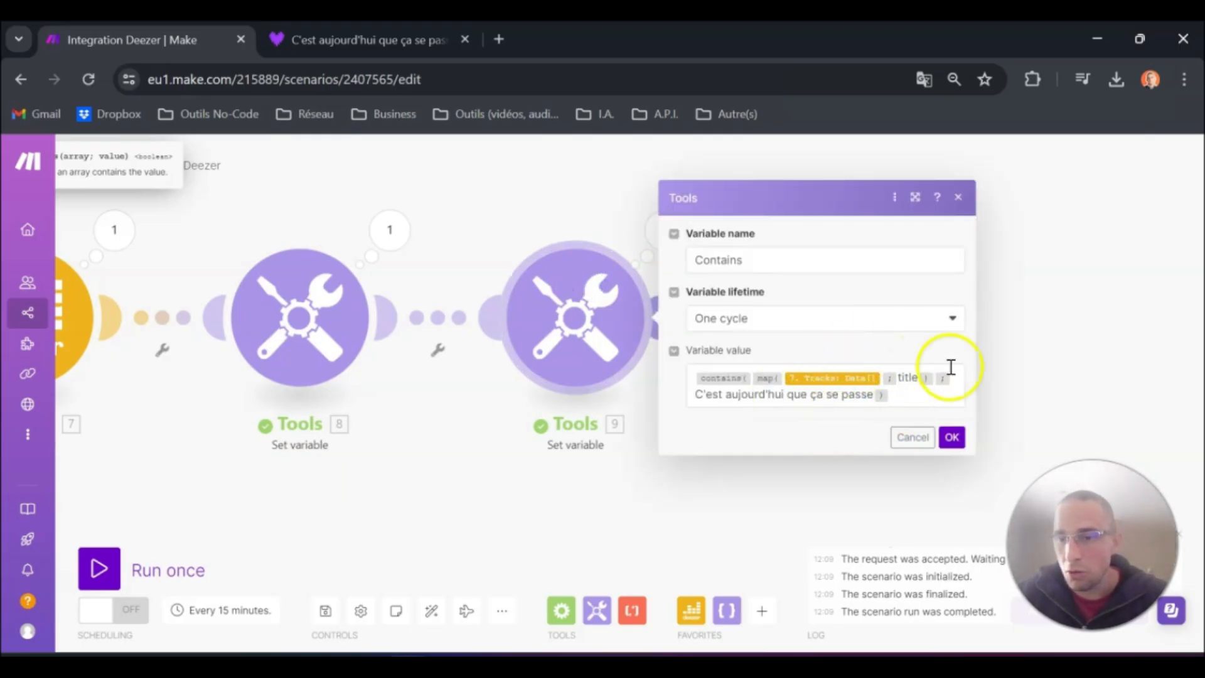
pyautogui.click(951, 438)
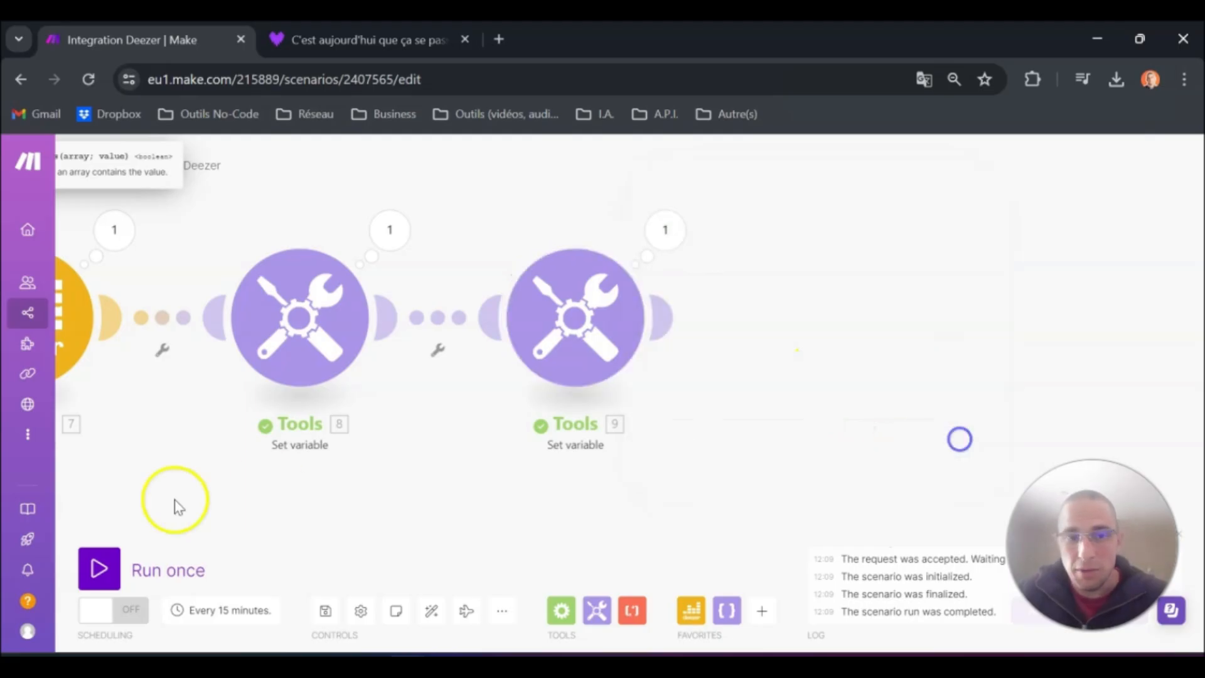
pyautogui.click(98, 565)
pyautogui.moveTo(685, 458); pyautogui.dragTo(598, 473)
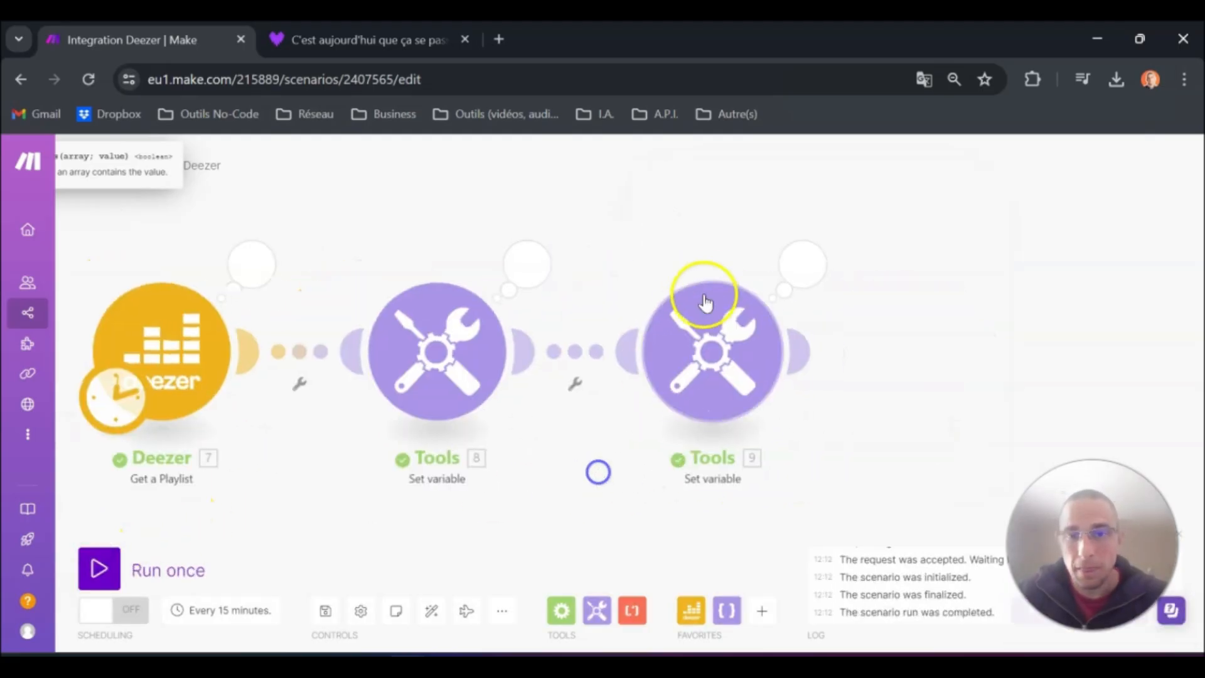
pyautogui.click(795, 261)
pyautogui.click(943, 346)
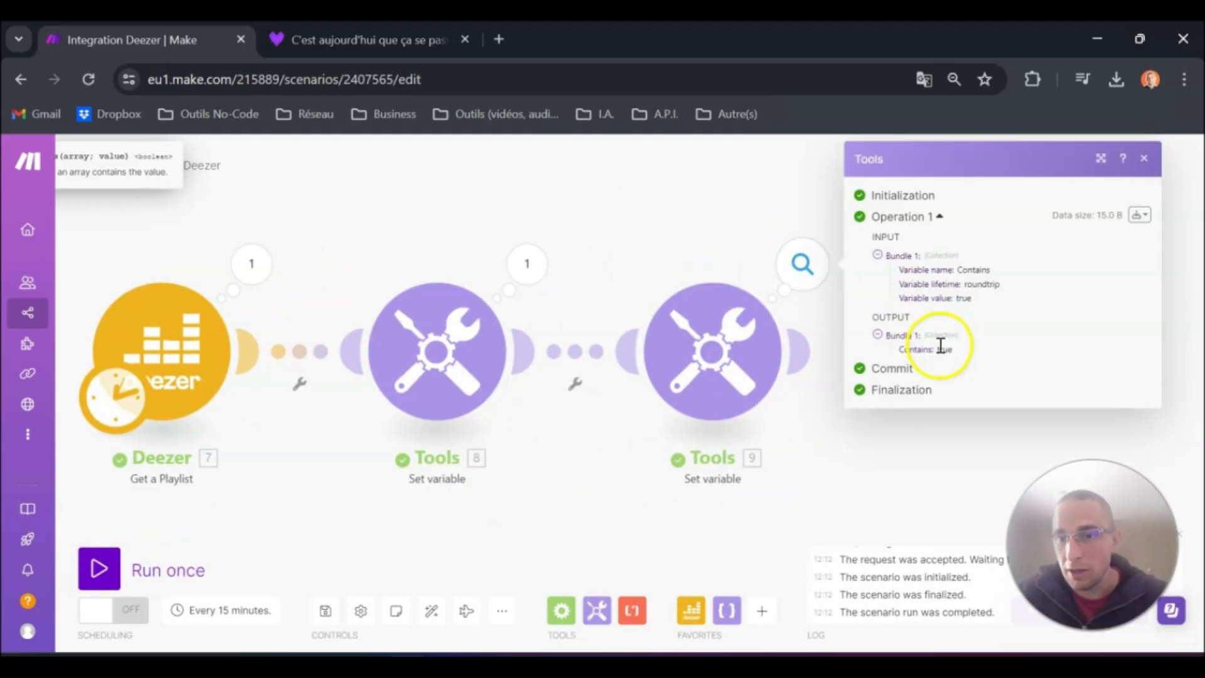
# Reopen the Contains variable's settings, then play "Je ne serai que de trop" from the playlist on the Deezer page.
pyautogui.click(597, 506)
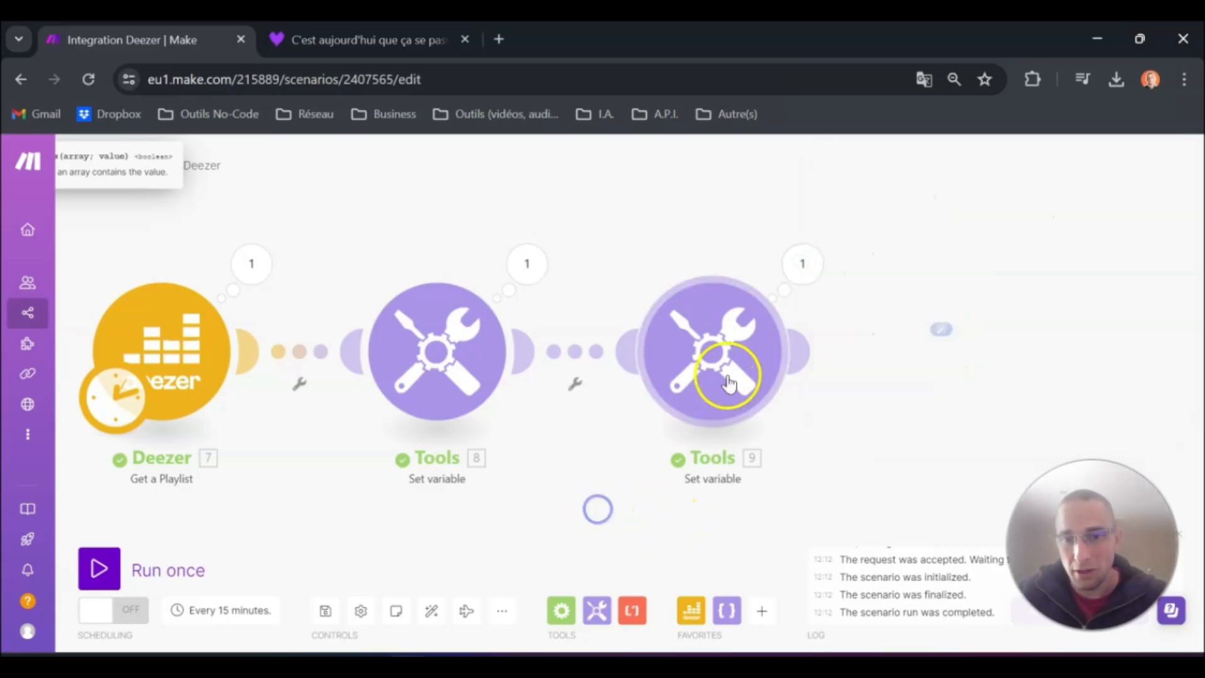
pyautogui.click(722, 370)
pyautogui.click(411, 49)
pyautogui.scroll(-10, 444, 462)
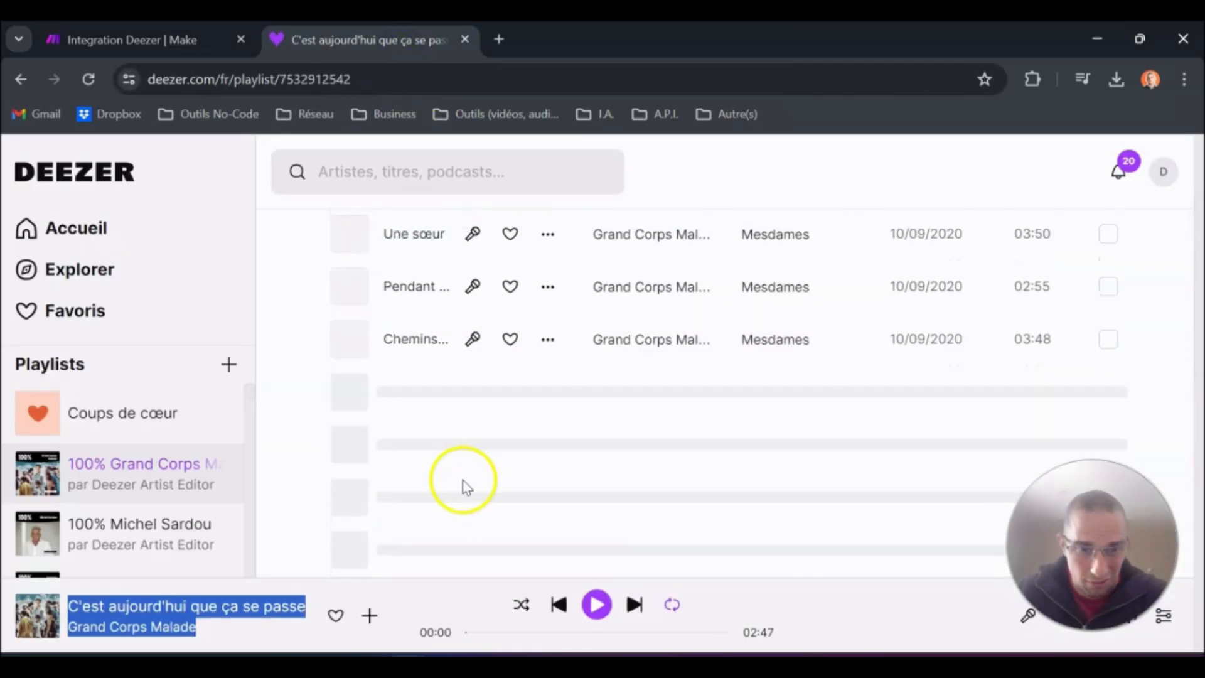
pyautogui.doubleClick(402, 397)
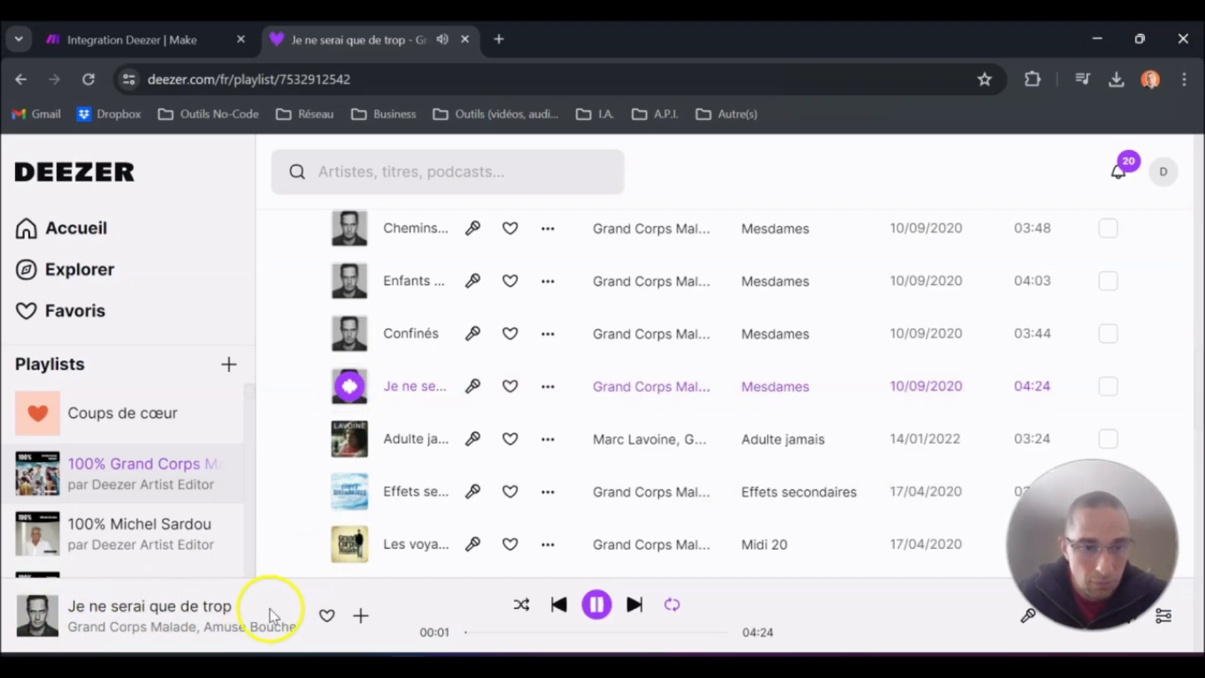
# Pause the current track on the Deezer page and copy its title, "Je ne serai que de trop".
pyautogui.click(346, 409)
pyautogui.moveTo(234, 607); pyautogui.dragTo(72, 608)
pyautogui.rightClick(125, 609)
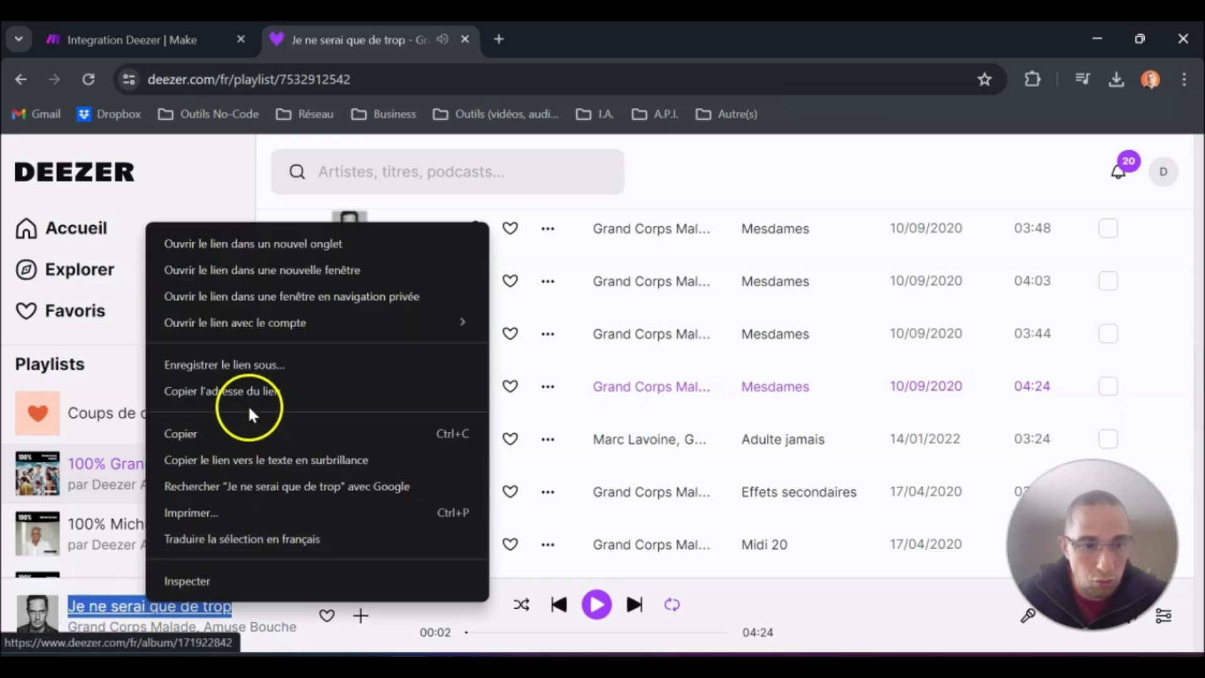
pyautogui.click(232, 433)
# Back in the Make scenario, replace the contains function's value with "Je ne serai que de trop" and save the Contains variable.
pyautogui.click(226, 41)
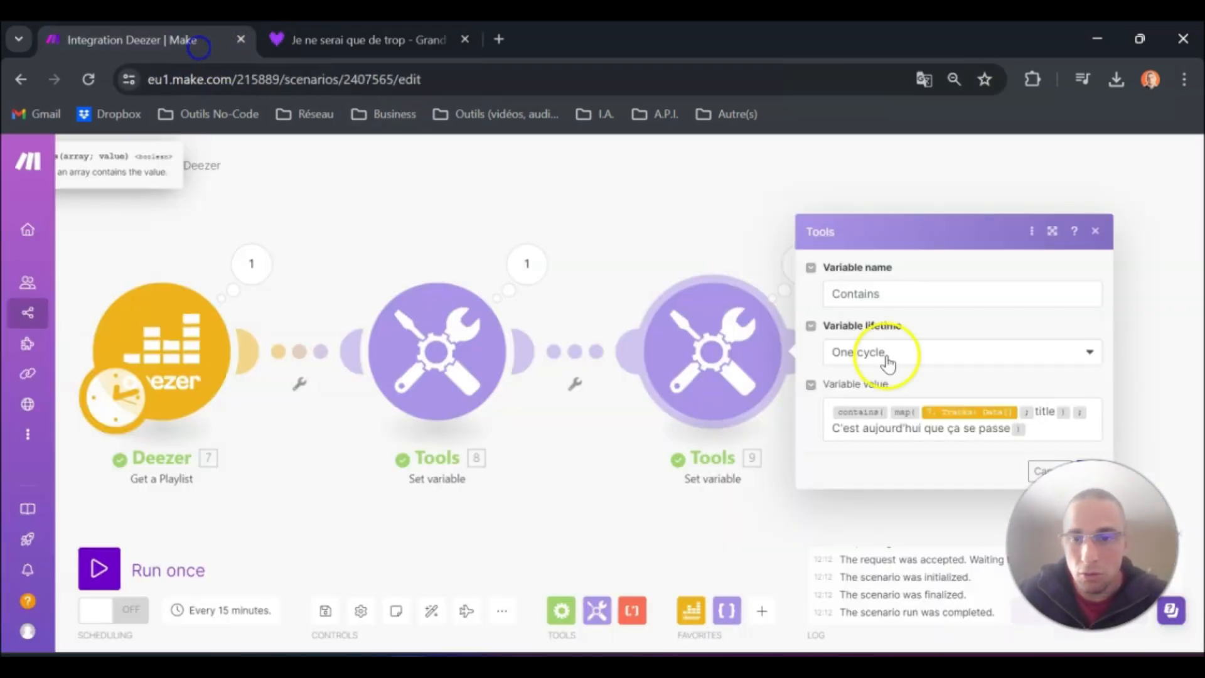
pyautogui.moveTo(1011, 429); pyautogui.dragTo(836, 431)
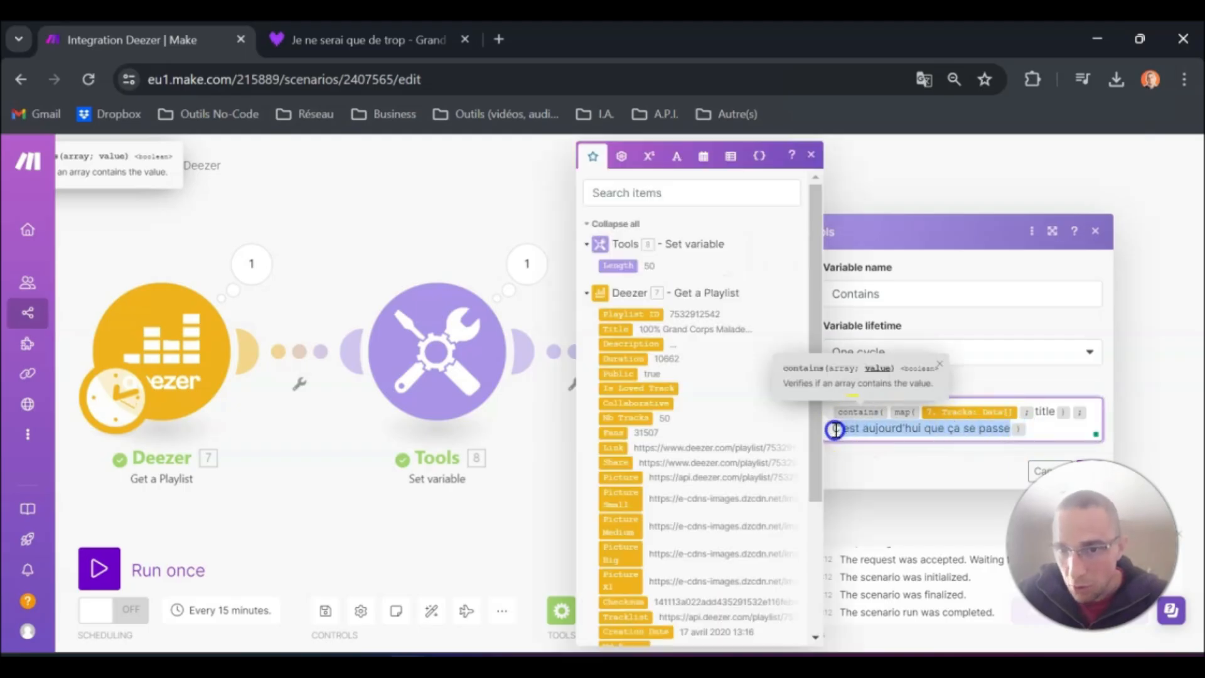
pyautogui.hotkey('ctrl', 'v')
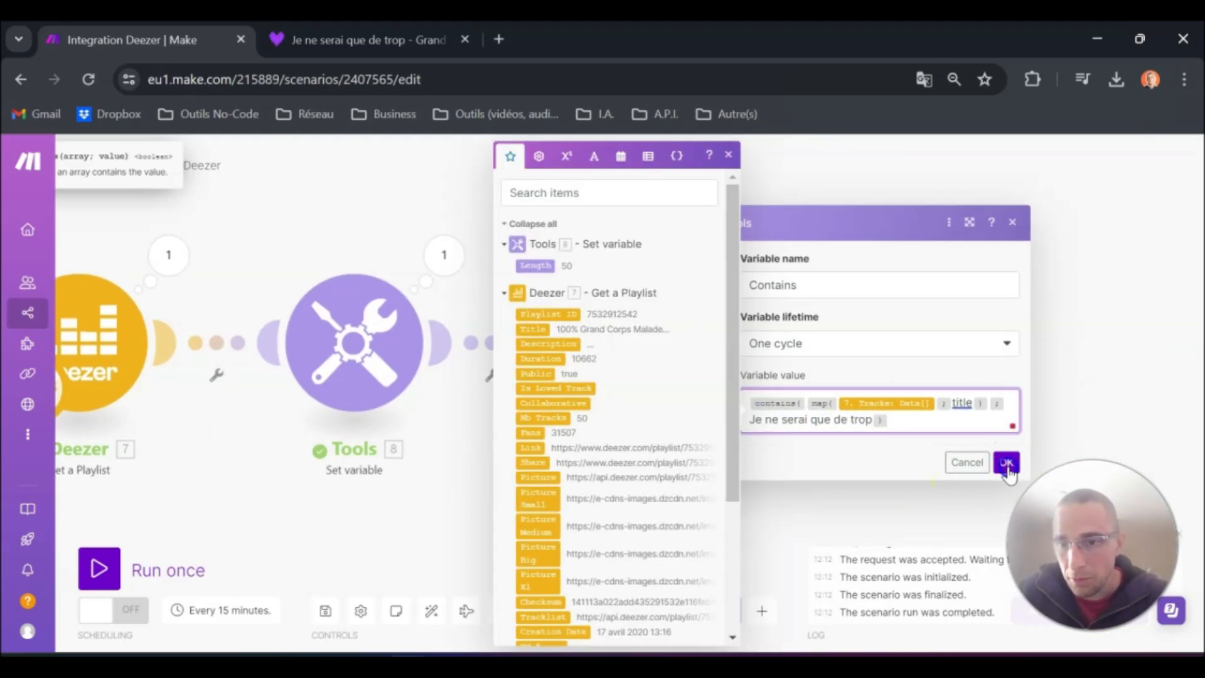
pyautogui.click(1003, 464)
# Run the scenario once with "Je ne serai que de trop" and inspect the Contains value in the second Tools module's output.
pyautogui.click(113, 588)
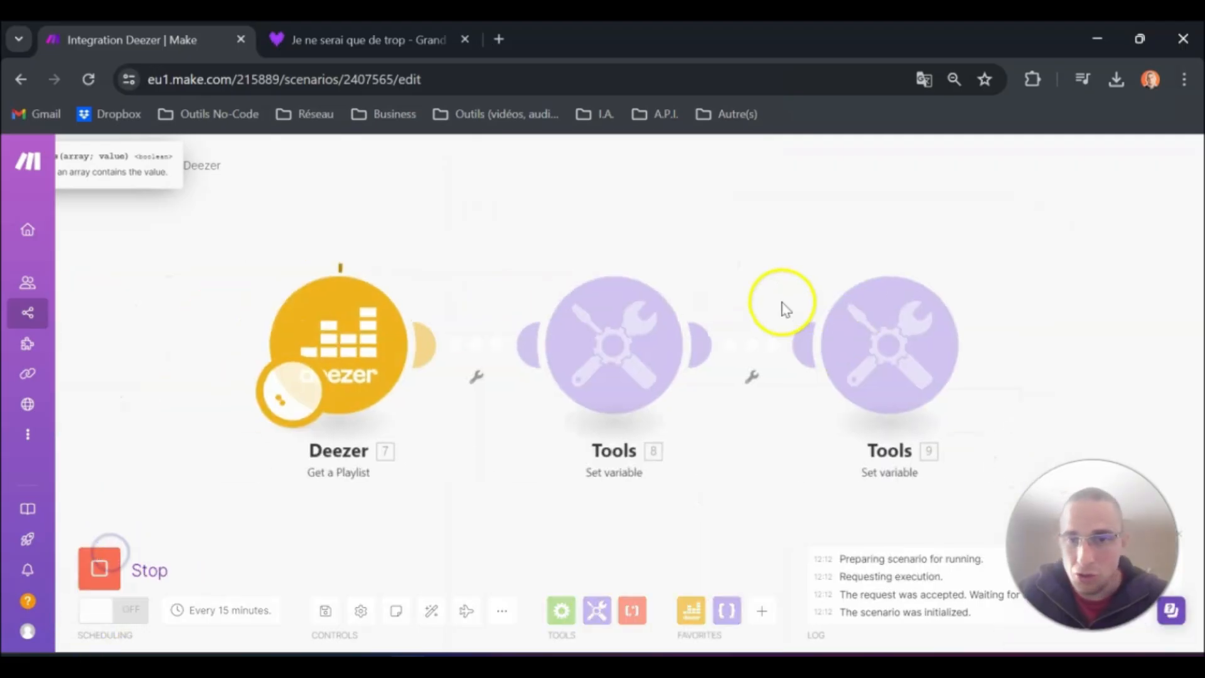
pyautogui.click(997, 256)
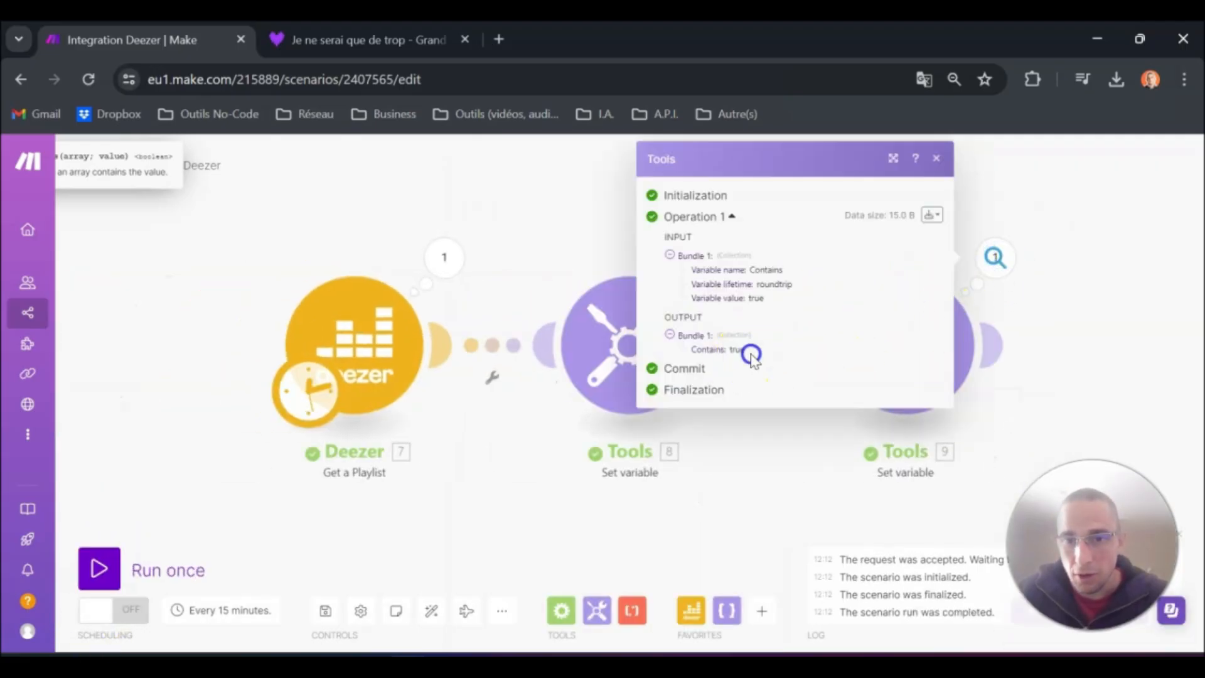
pyautogui.moveTo(1019, 345); pyautogui.dragTo(896, 325)
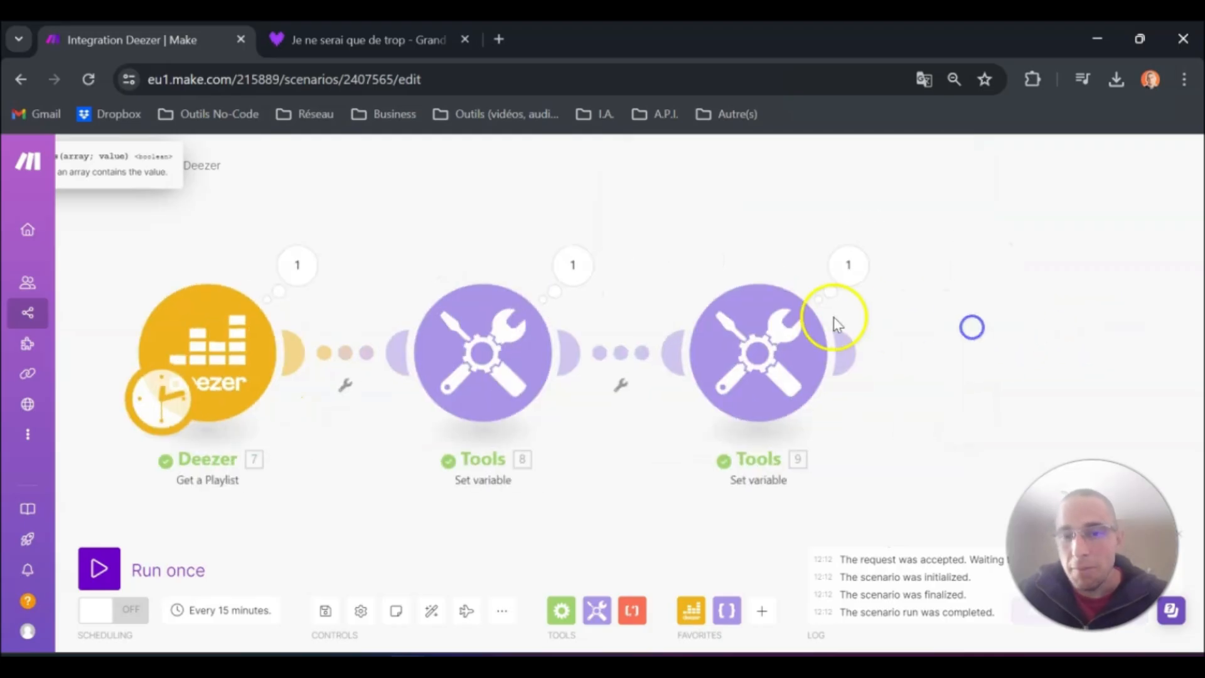
# Change the contains function's value to "test" in the second Tools module and save the variable.
pyautogui.click(741, 339)
pyautogui.moveTo(1002, 430); pyautogui.dragTo(907, 440)
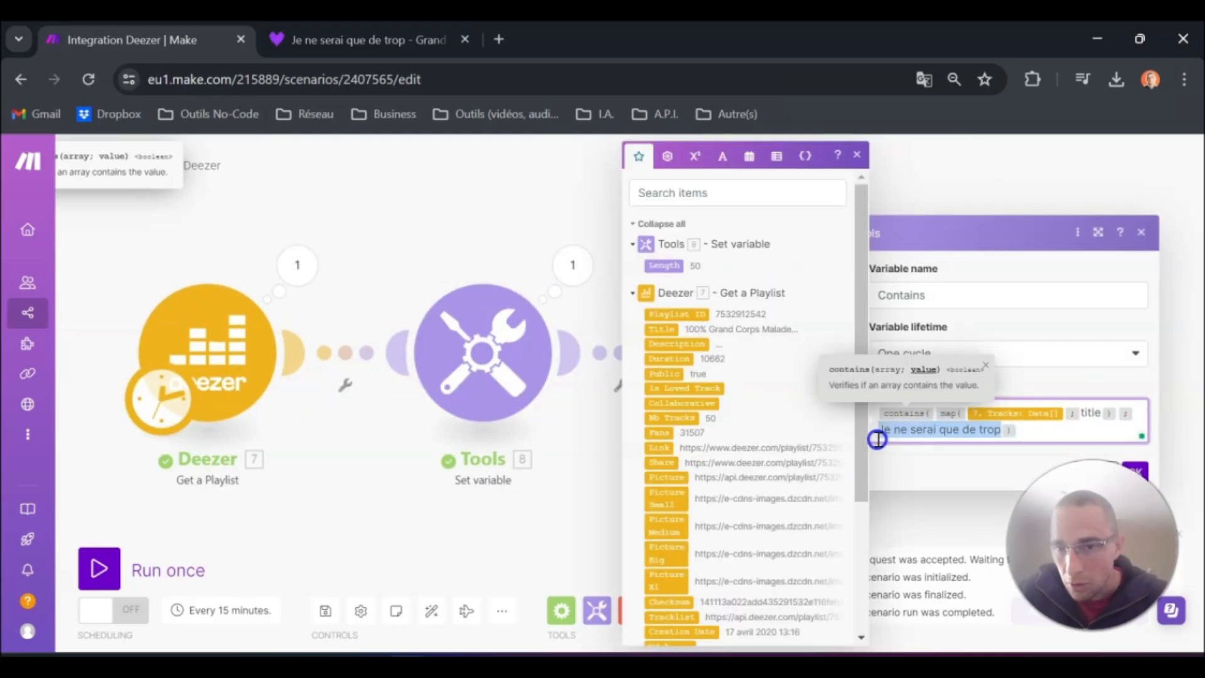
pyautogui.write('test')
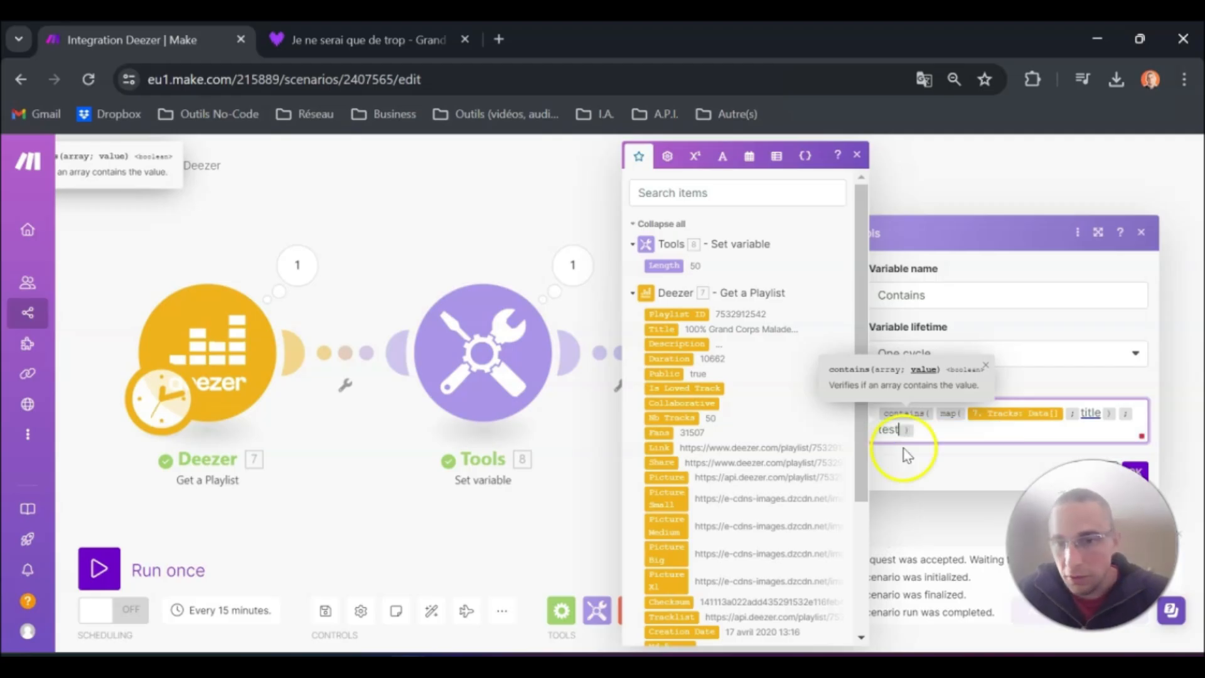
pyautogui.click(1146, 475)
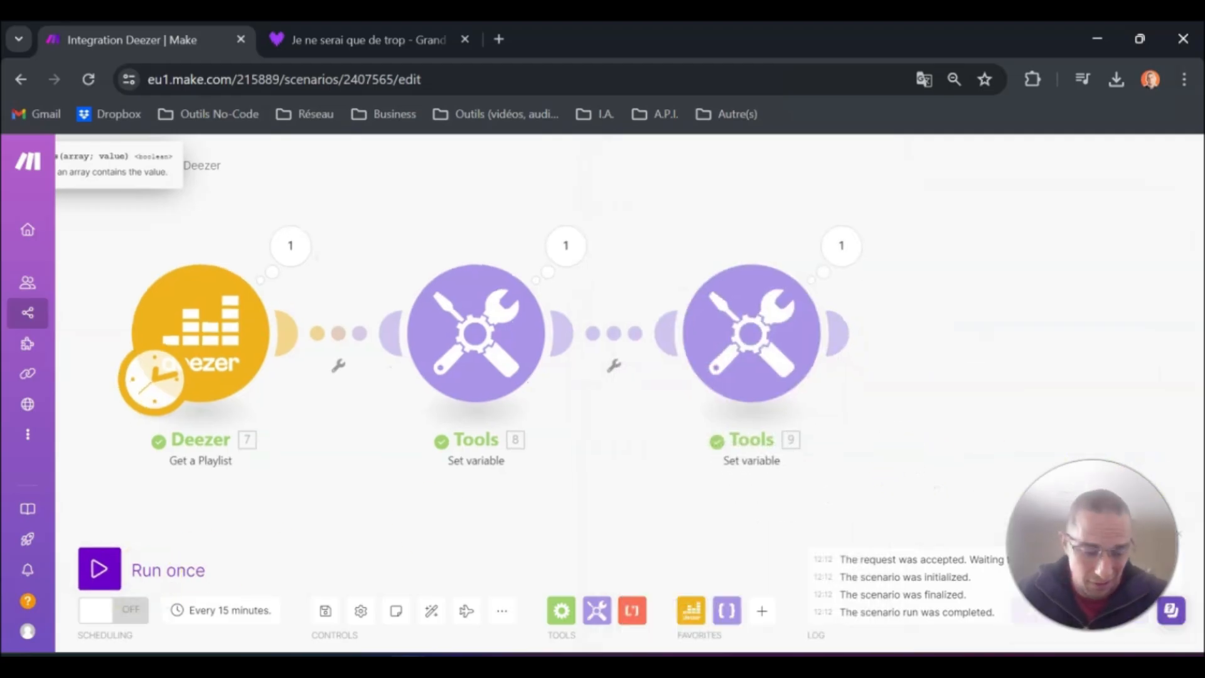
# Run the scenario once with the value "test" and inspect the second Tools module's Contains output.
pyautogui.click(108, 565)
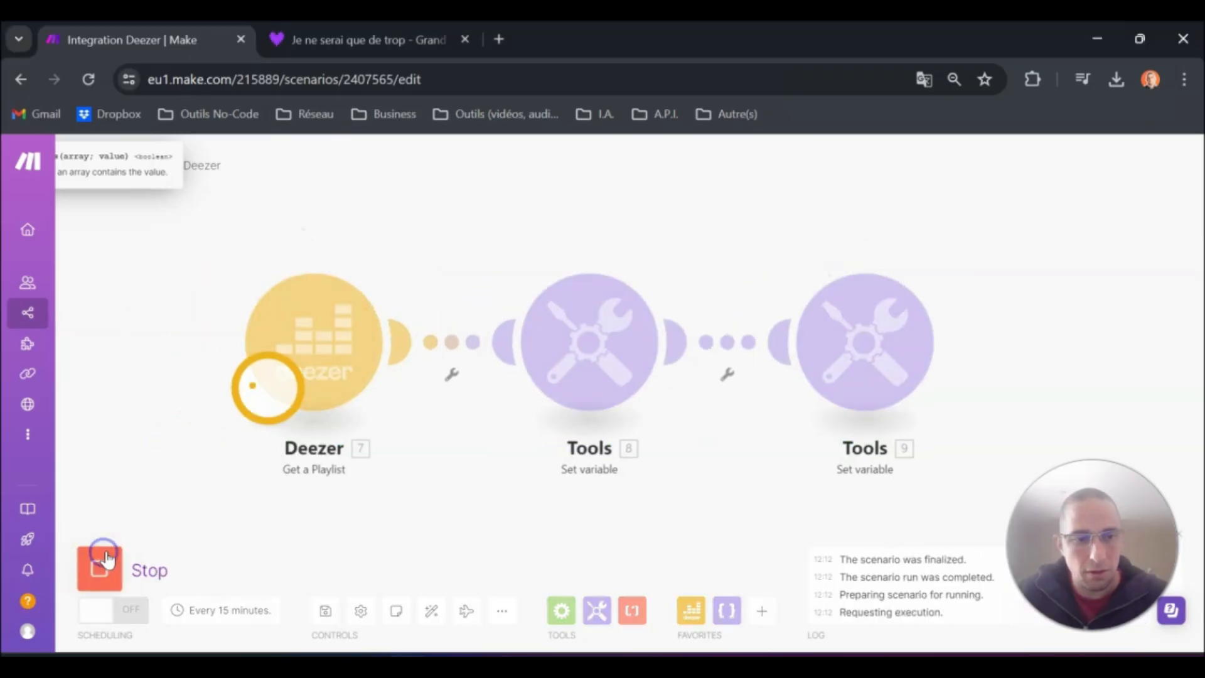
pyautogui.click(770, 254)
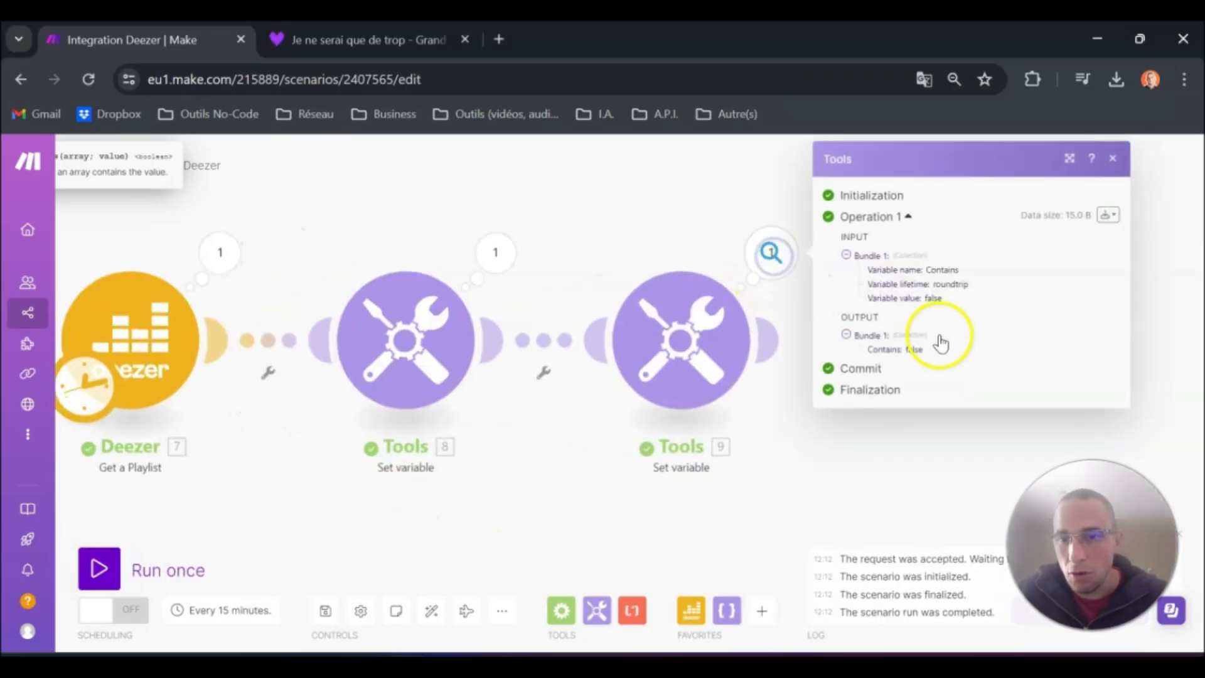
pyautogui.click(619, 247)
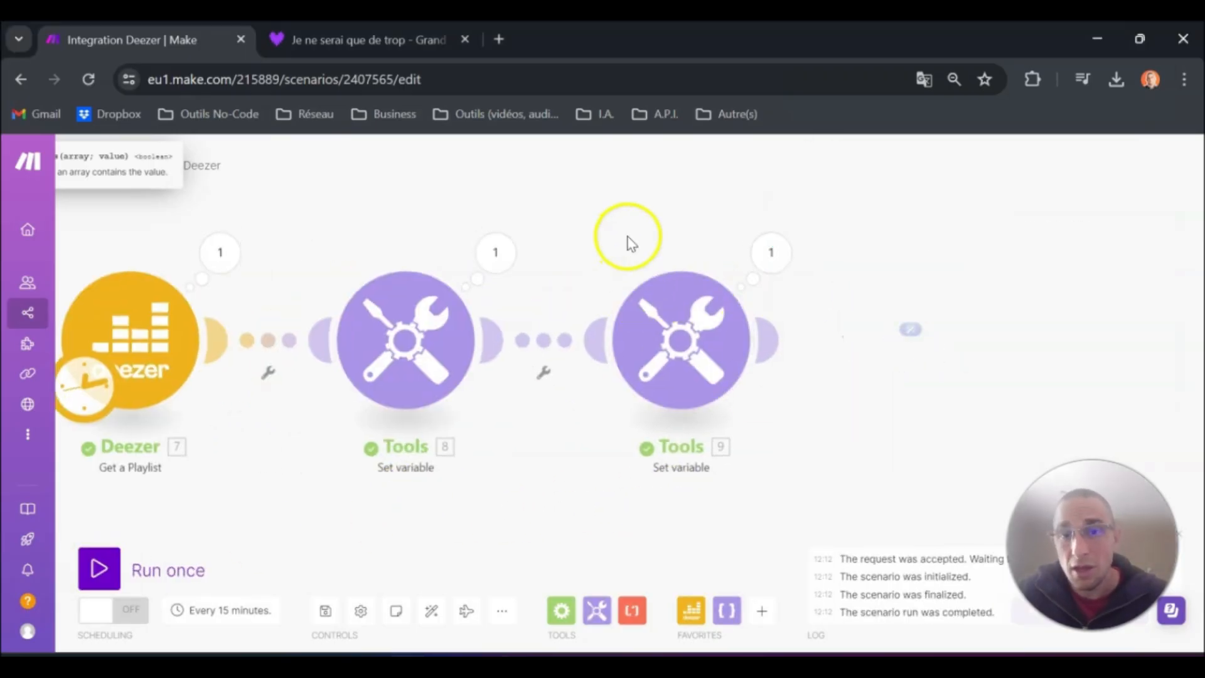
pyautogui.click(120, 545)
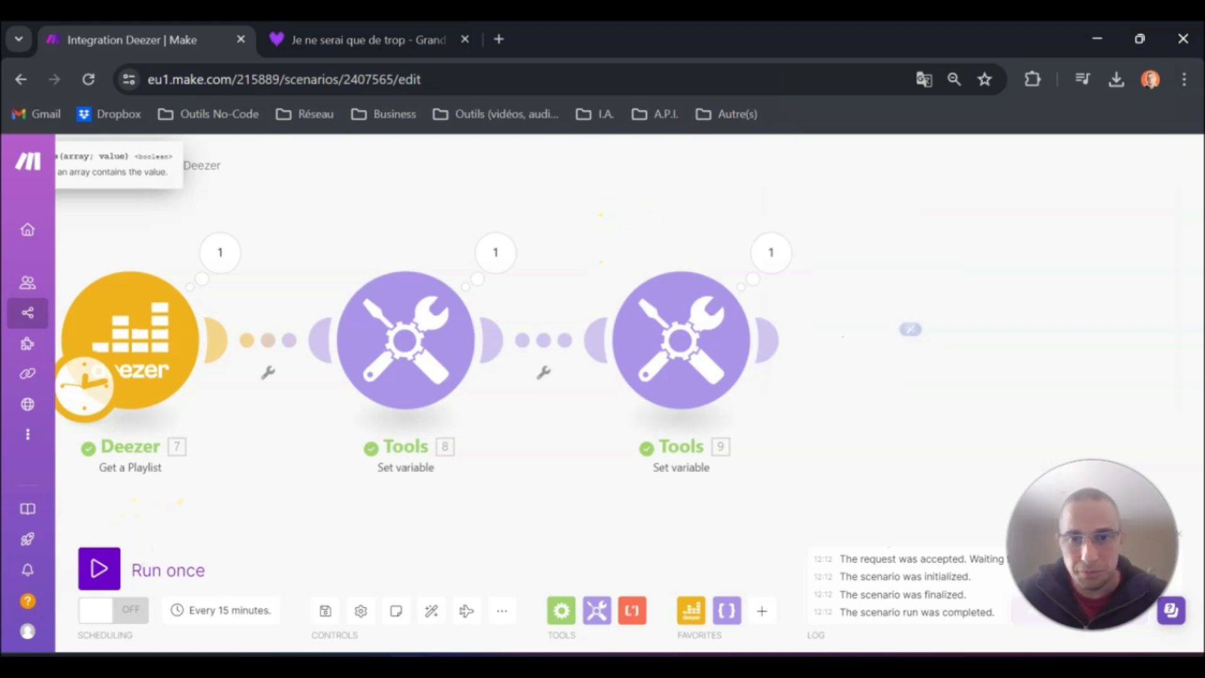
# Reopen the Contains variable's settings, then play and pause "Enfants du désordre" from the playlist on the Deezer page.
pyautogui.click(712, 298)
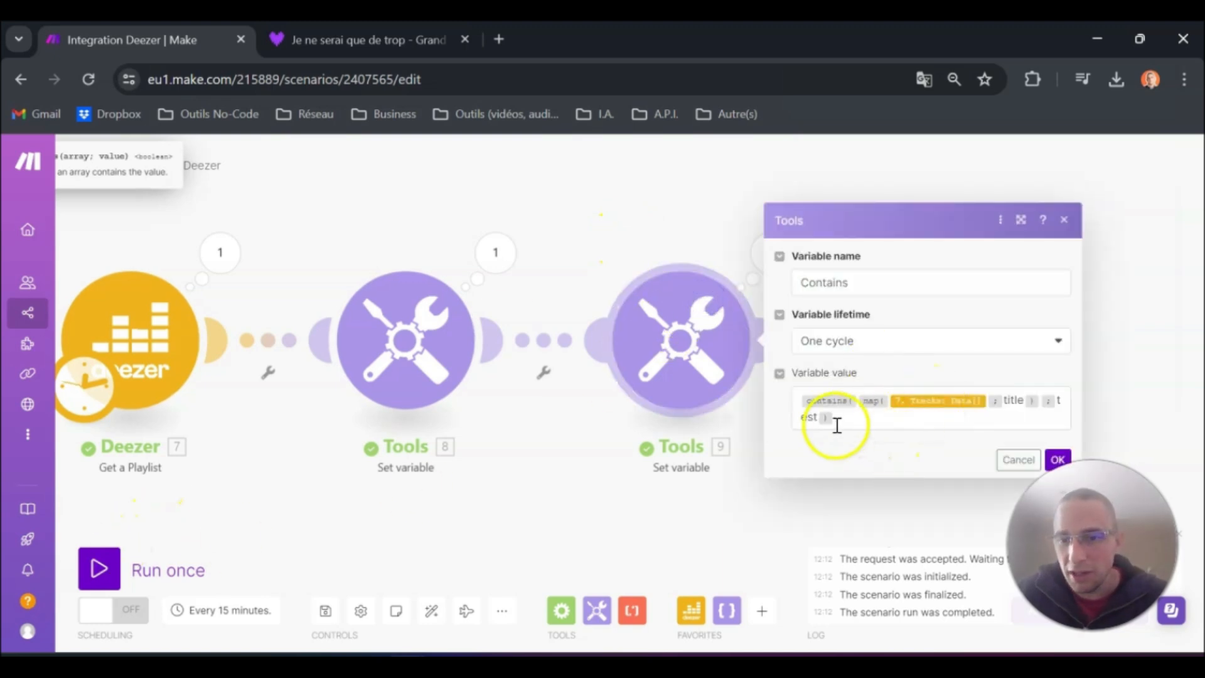
pyautogui.click(367, 40)
pyautogui.scroll(2, 408, 396)
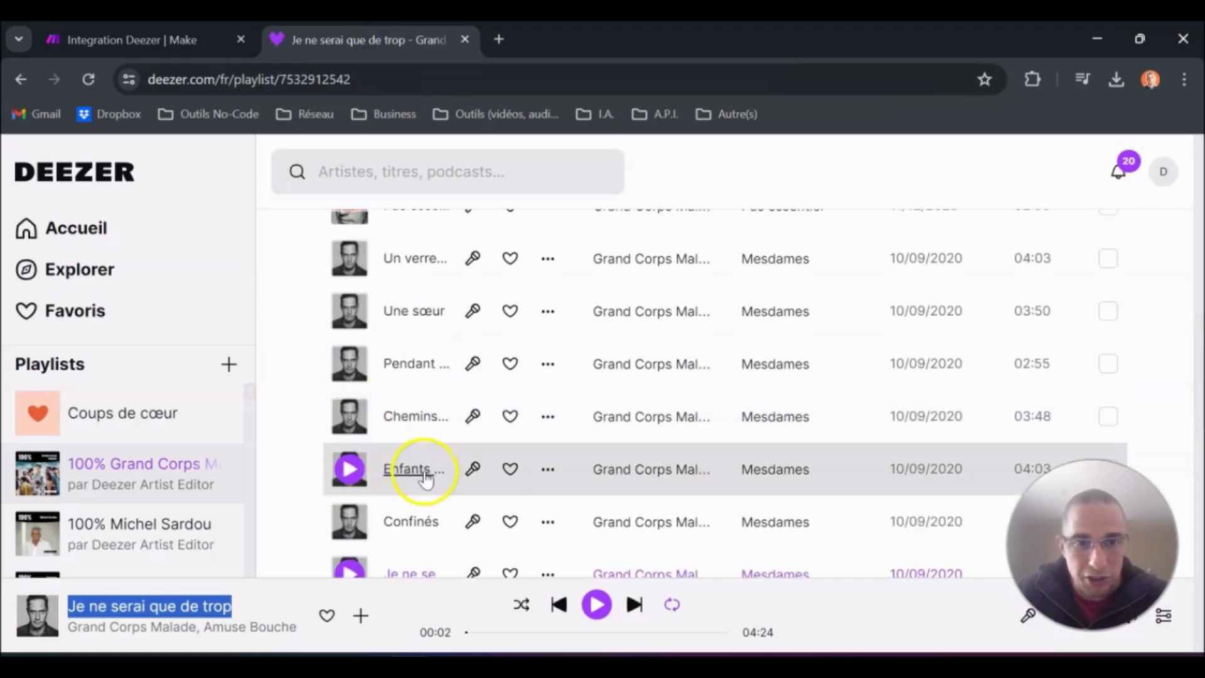
pyautogui.click(414, 480)
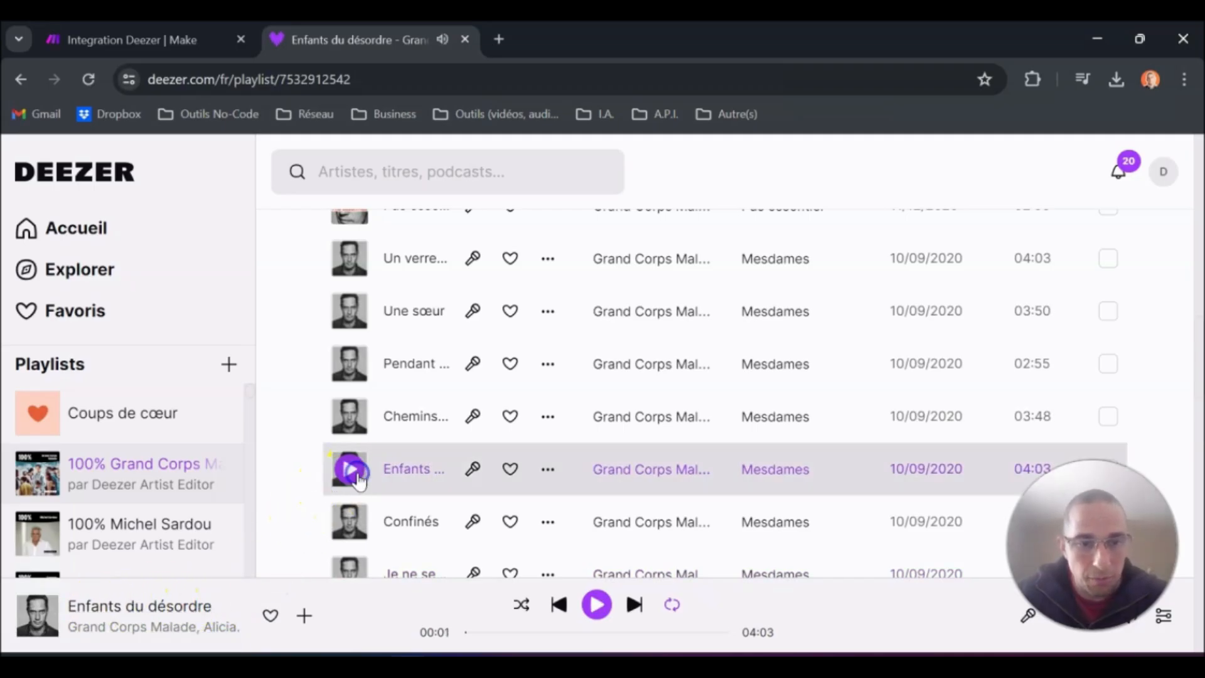
pyautogui.click(349, 468)
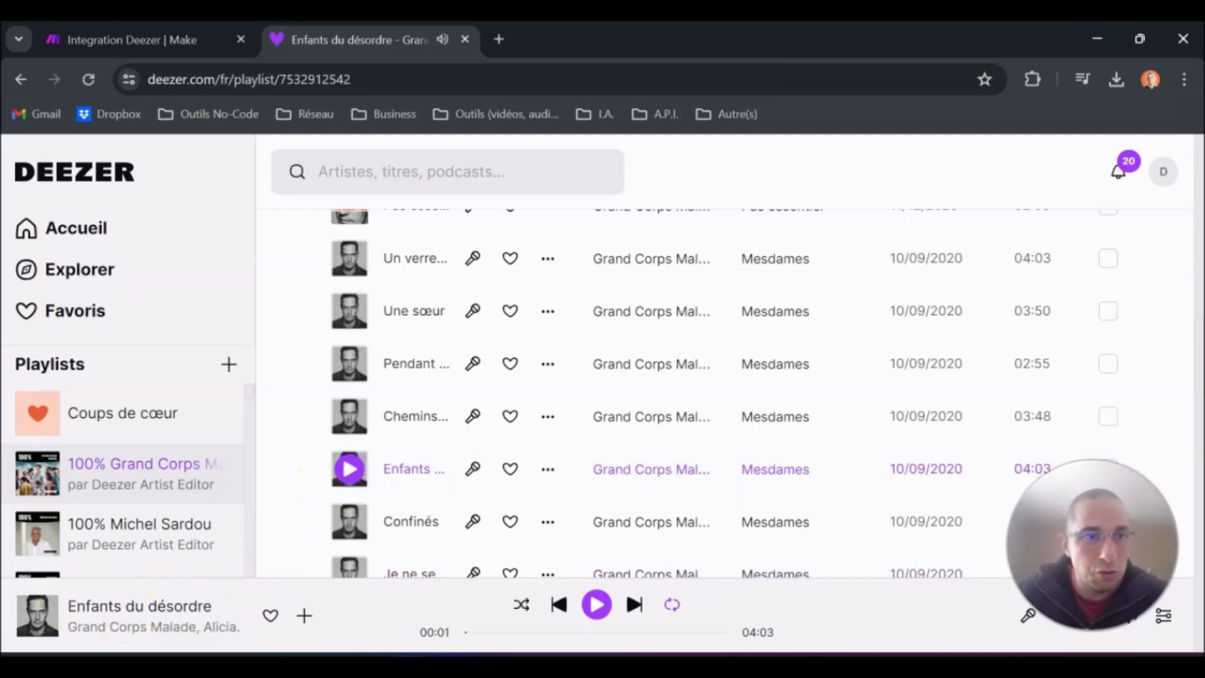
# Back in the Make scenario, replace "test" in the contains function with the partial title "Enfants" and save the variable.
pyautogui.click(128, 39)
pyautogui.click(855, 417)
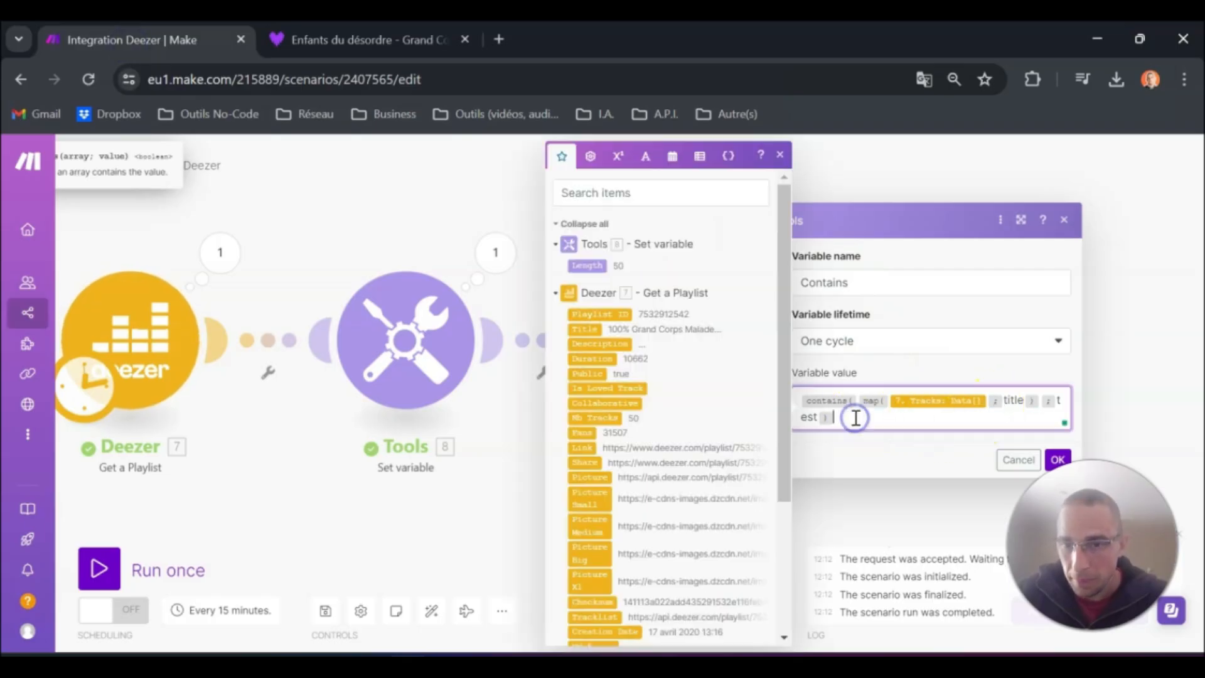
pyautogui.press('BackSpace')
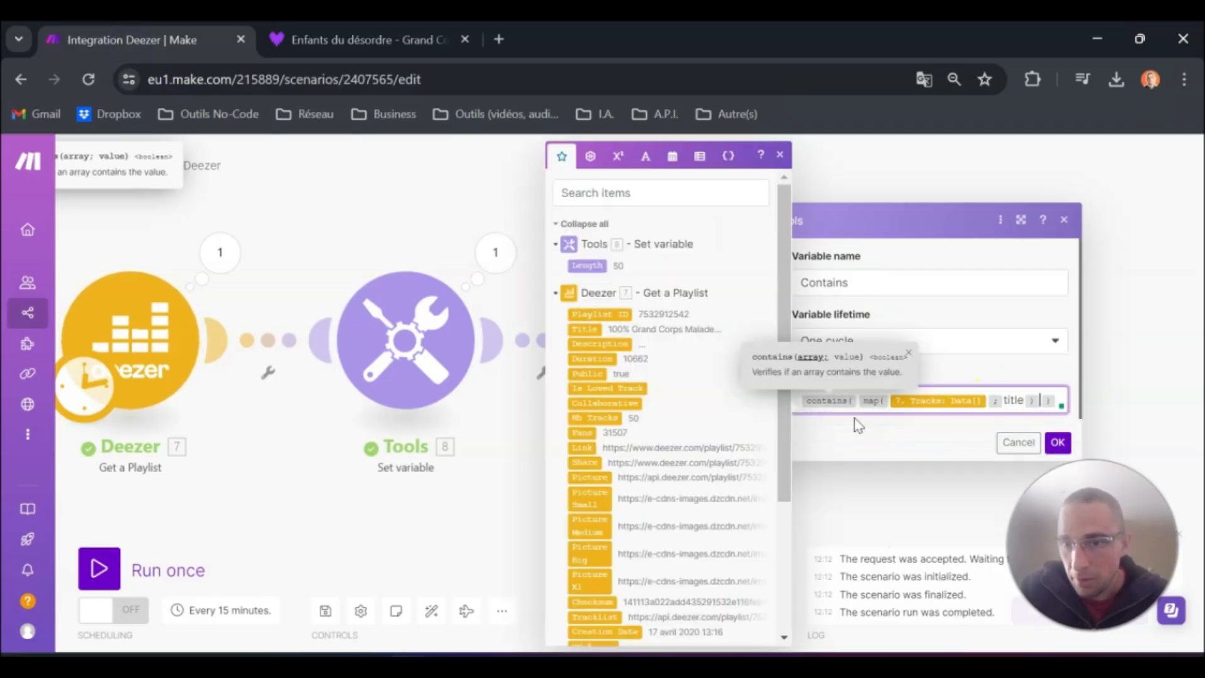
pyautogui.write('; Enfants')
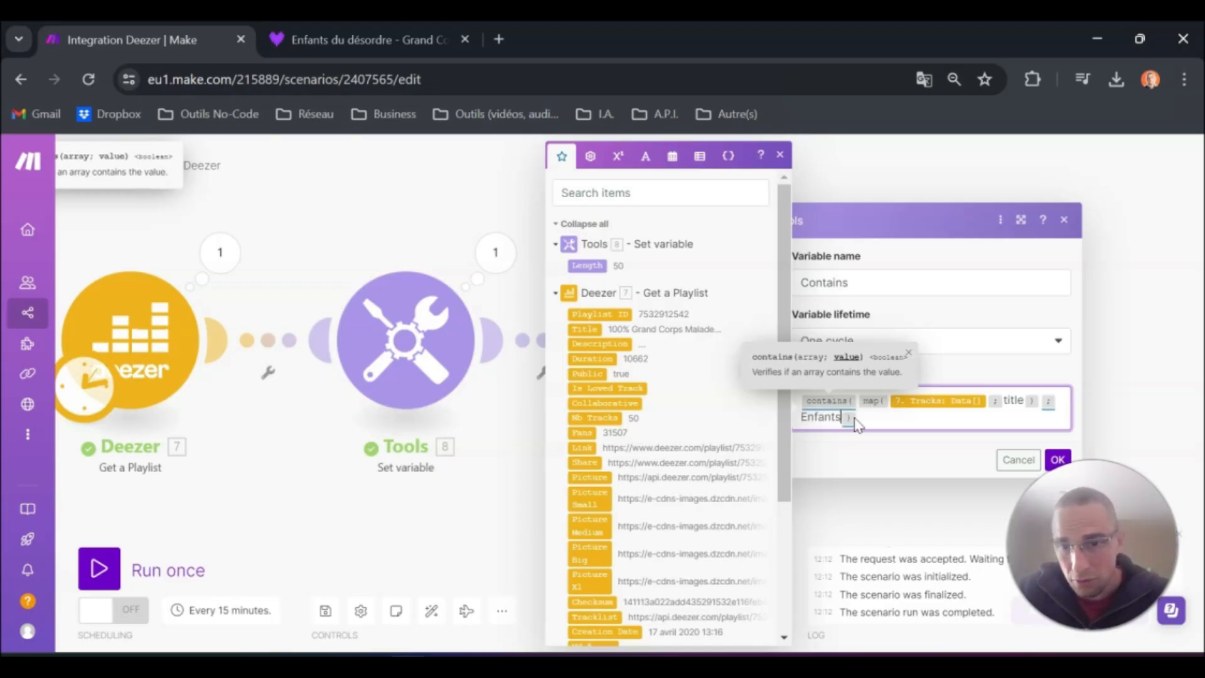
pyautogui.click(1034, 460)
pyautogui.click(1058, 460)
# Run the scenario once with the partial title "Enfants" and inspect the Contains output of the second Tools module.
pyautogui.click(100, 568)
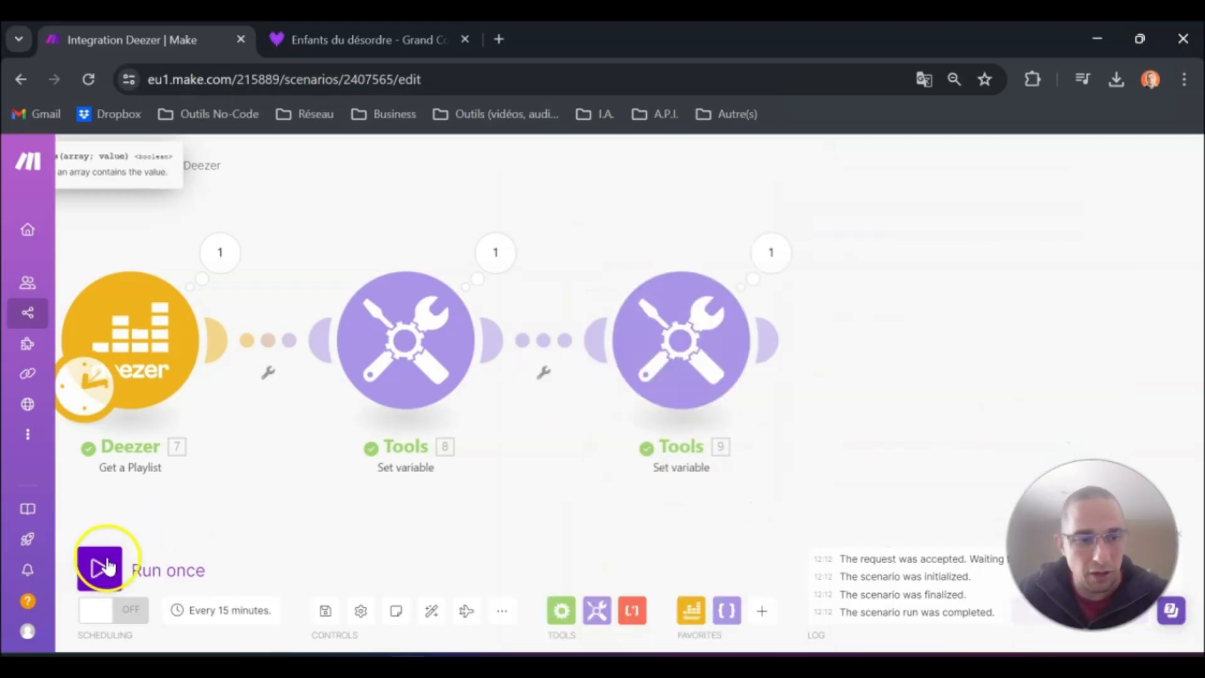
pyautogui.moveTo(788, 481); pyautogui.dragTo(592, 479)
pyautogui.click(799, 257)
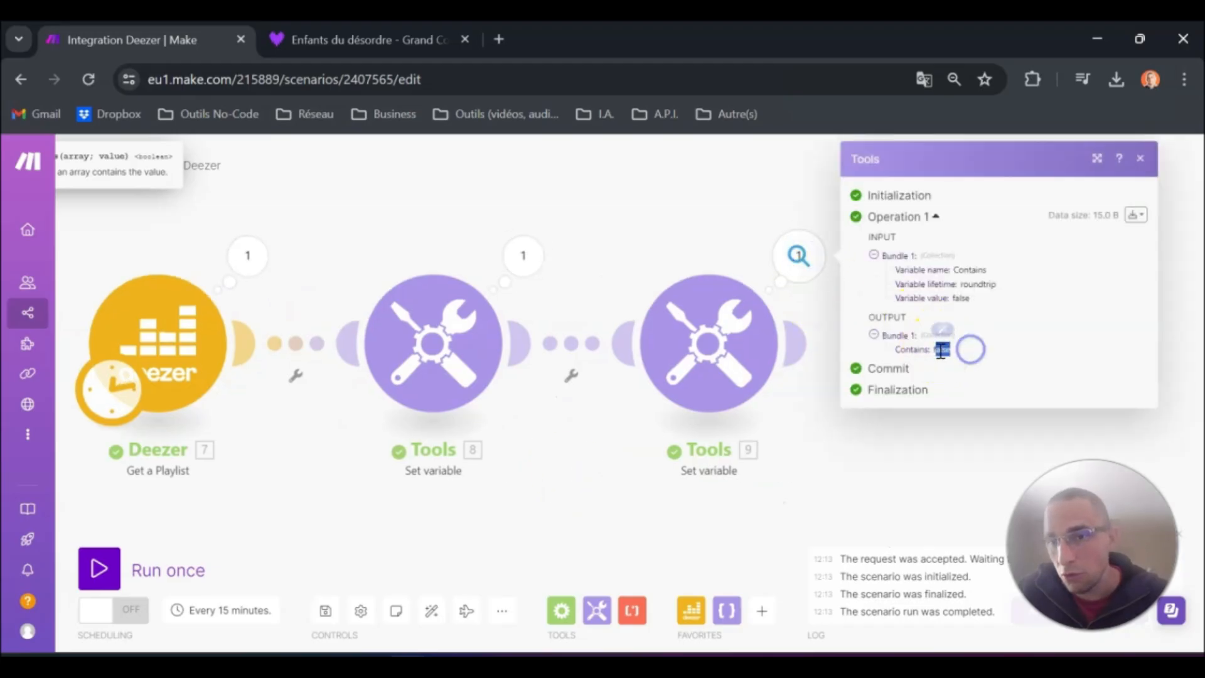
# Complete the contains function's value to the full title "Enfants du désordre" and save the Contains variable.
pyautogui.click(702, 342)
pyautogui.click(866, 425)
pyautogui.click(866, 420)
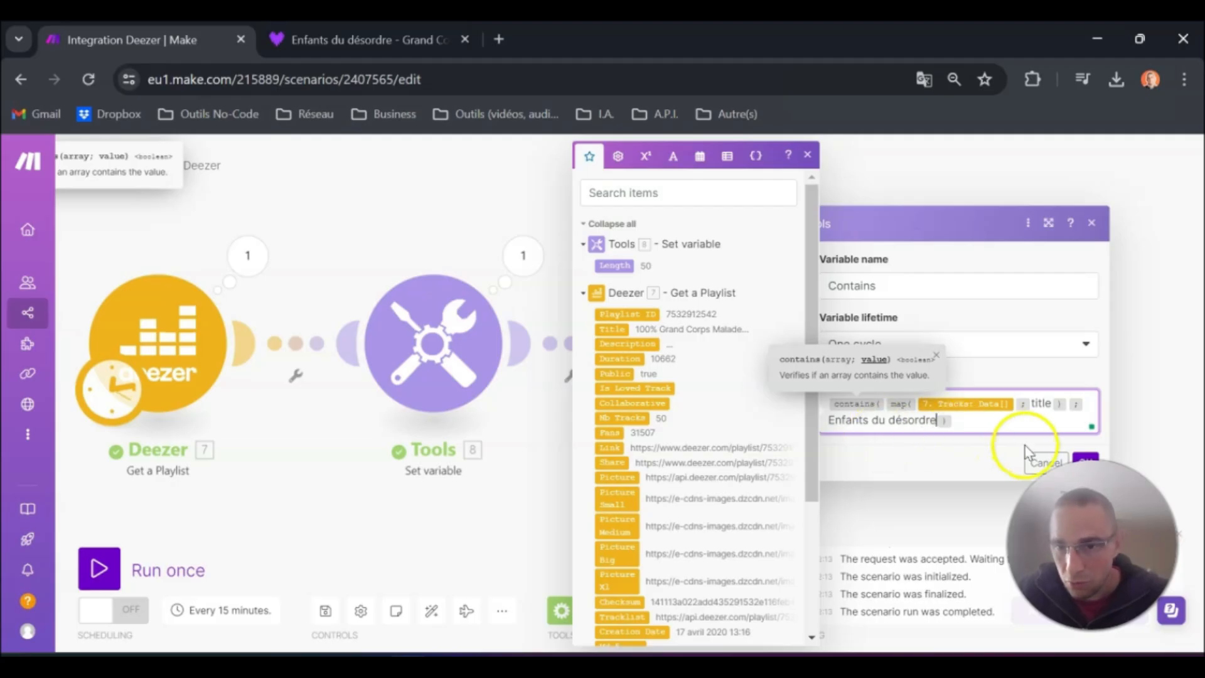
pyautogui.click(1083, 459)
# Check the title on the Deezer page, then run the Make scenario once and inspect the resulting Contains value.
pyautogui.click(292, 39)
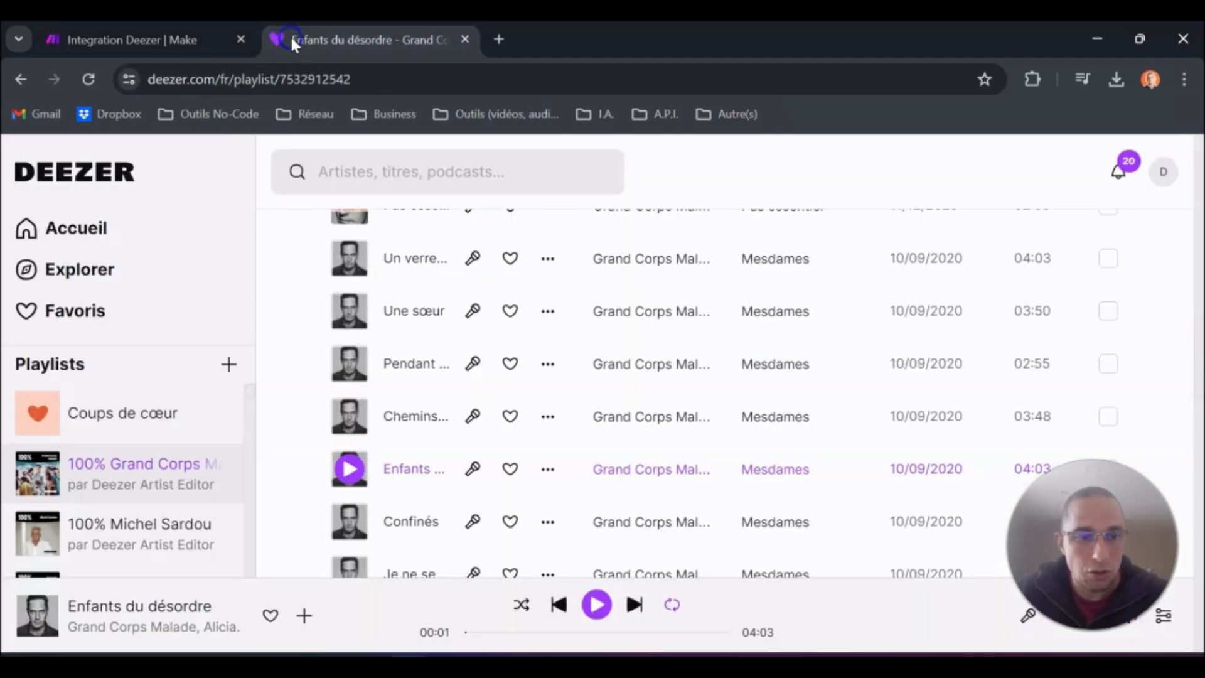
pyautogui.click(223, 49)
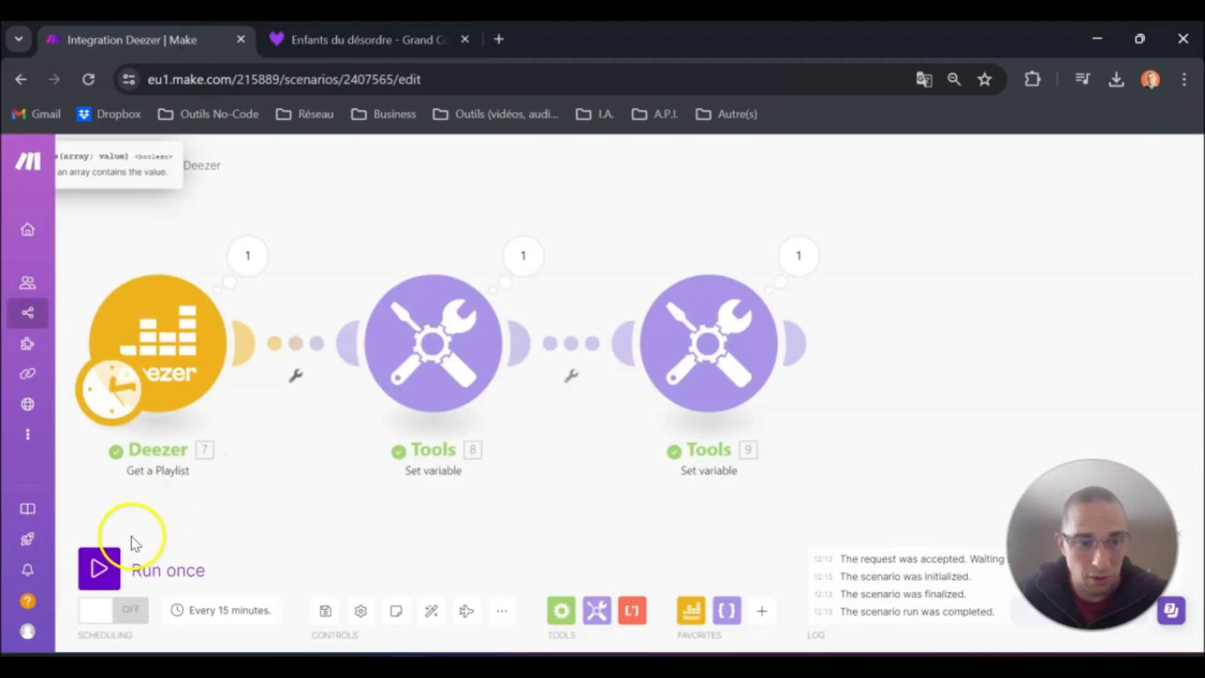
pyautogui.click(99, 568)
pyautogui.click(740, 261)
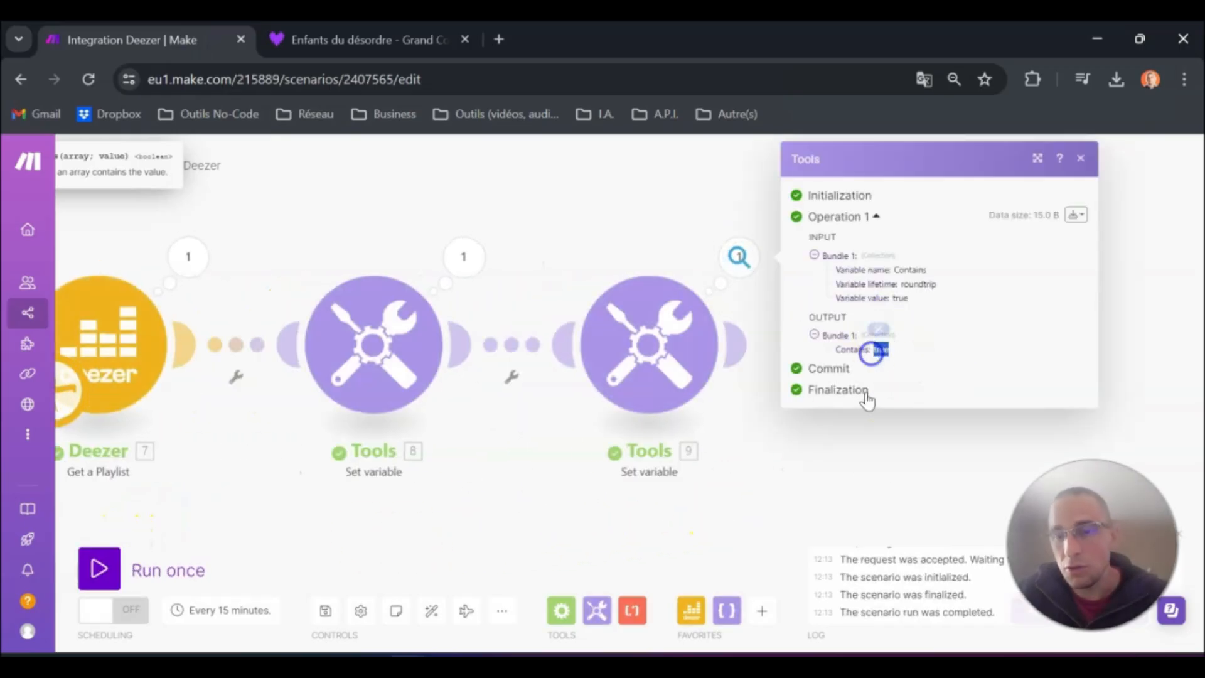
pyautogui.moveTo(775, 462); pyautogui.dragTo(933, 446)
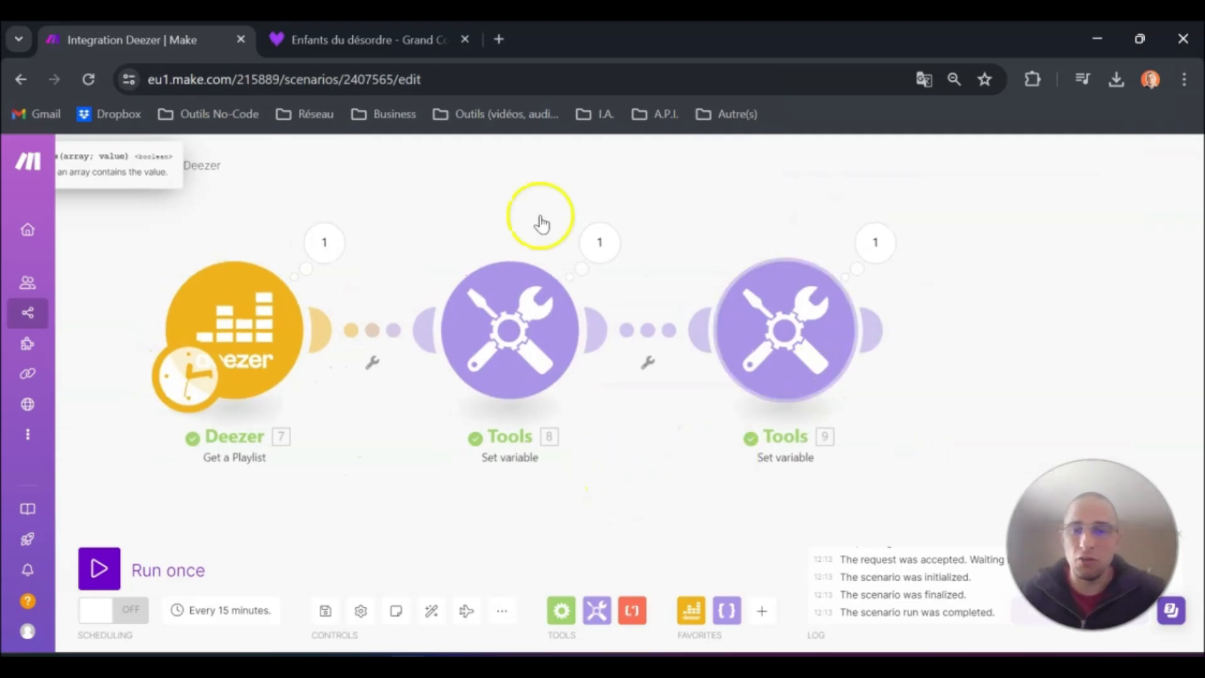
# Review the formulas of the Length and Contains variables in the two Tools modules, then close their settings.
pyautogui.click(461, 326)
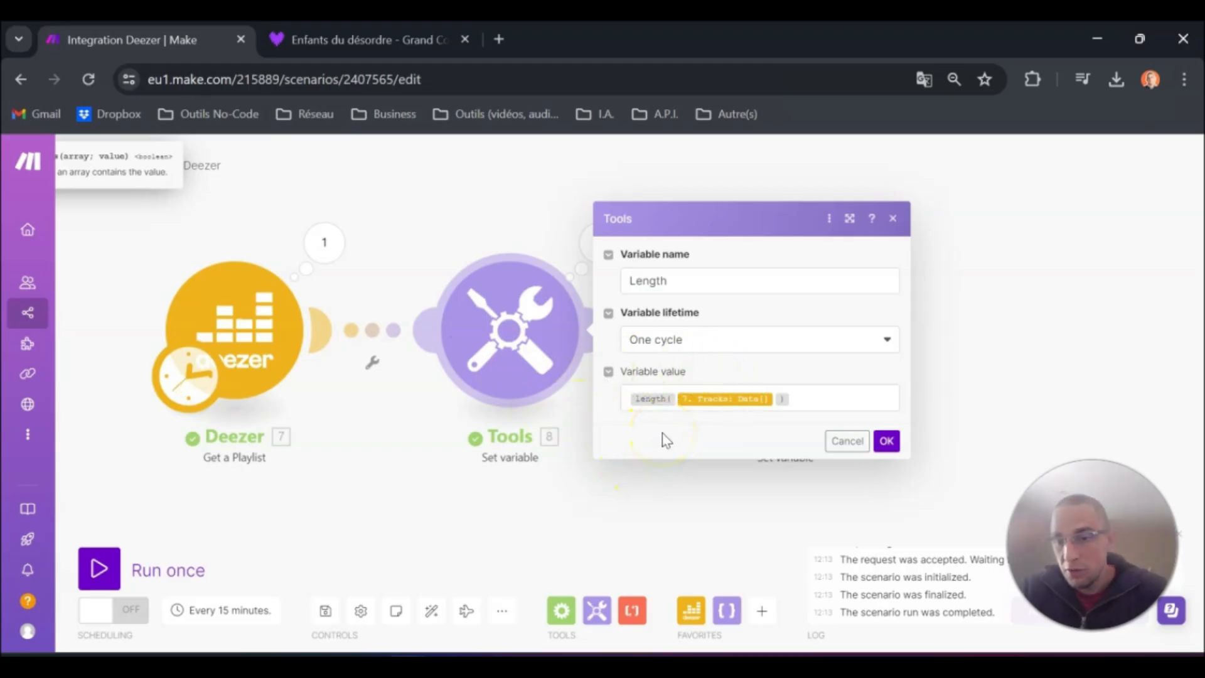
pyautogui.click(654, 472)
pyautogui.click(706, 323)
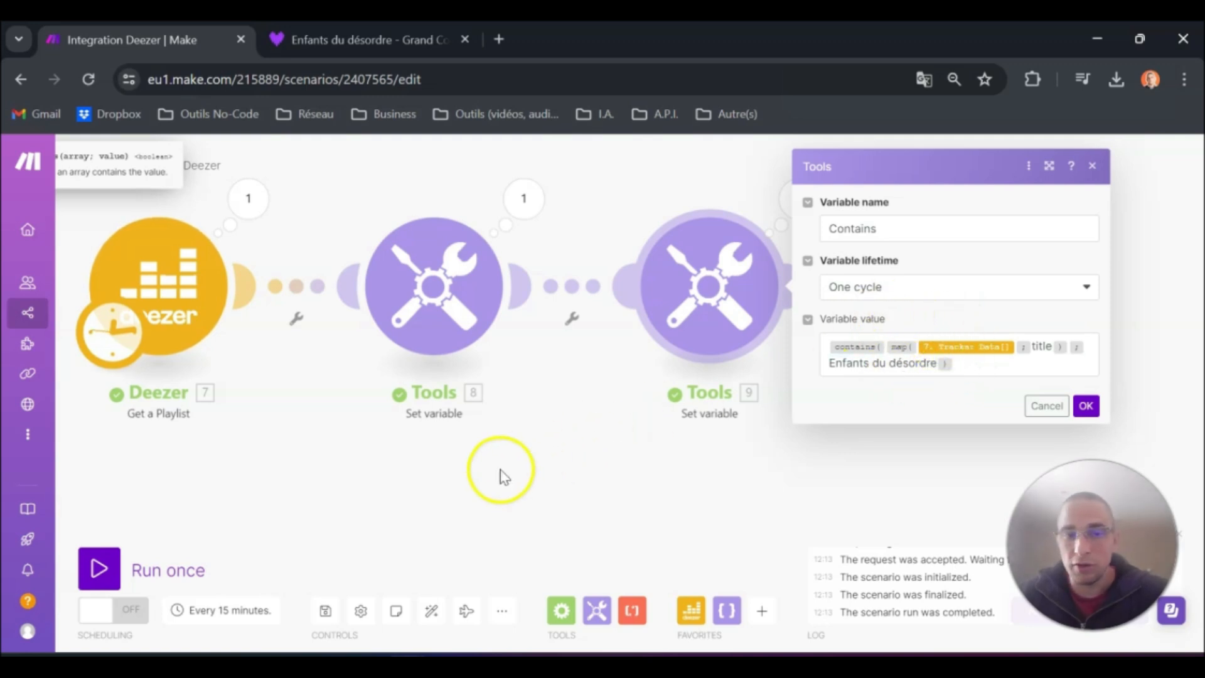
pyautogui.moveTo(502, 475); pyautogui.dragTo(572, 358)
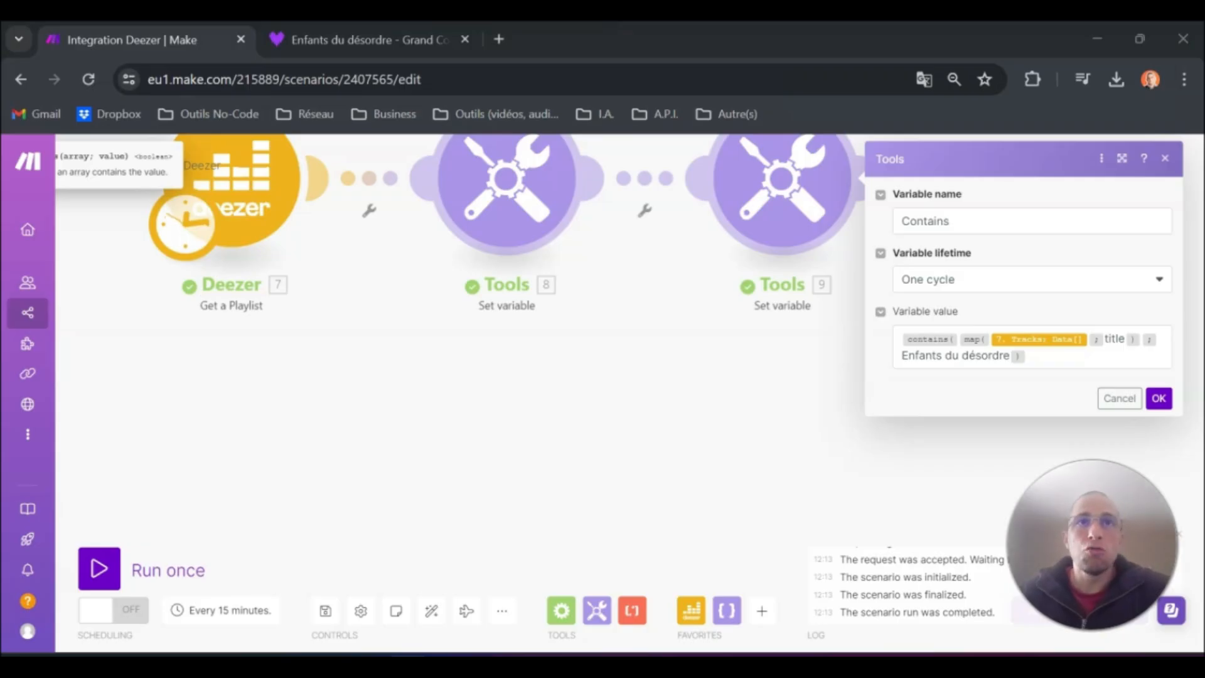
pyautogui.moveTo(348, 399); pyautogui.dragTo(362, 366)
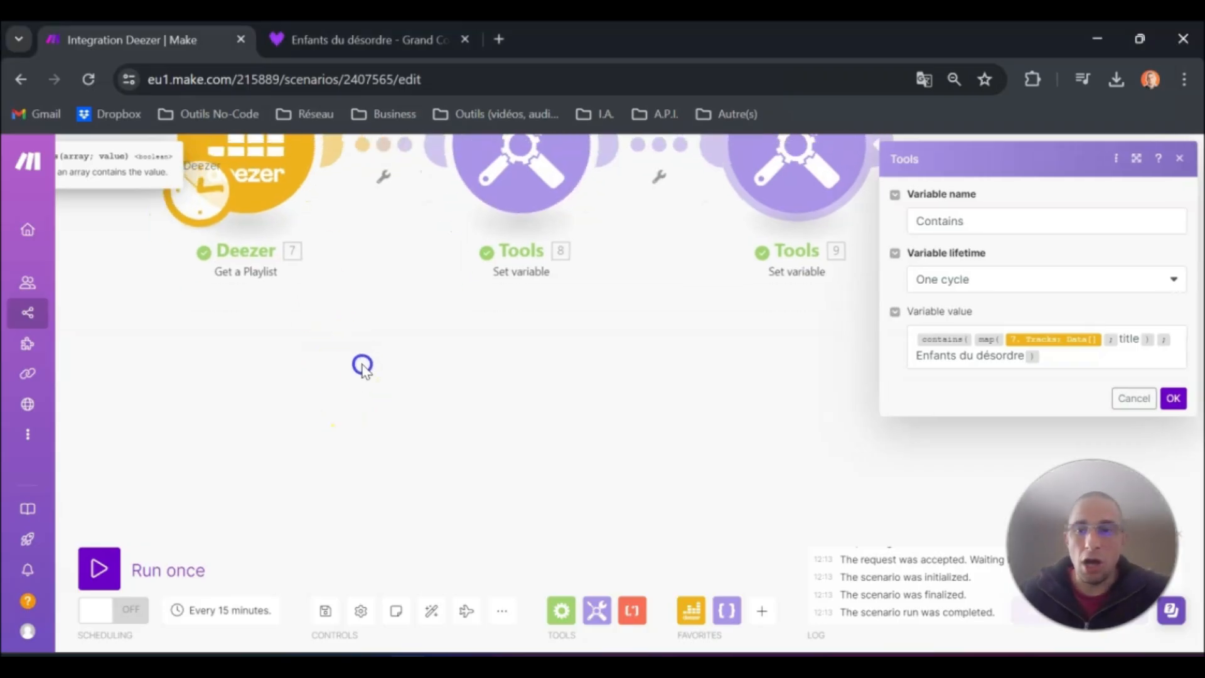
pyautogui.click(452, 366)
# Add a Deezer Get a Playlist module below the existing row and make it the scenario's starting module.
pyautogui.rightClick(170, 344)
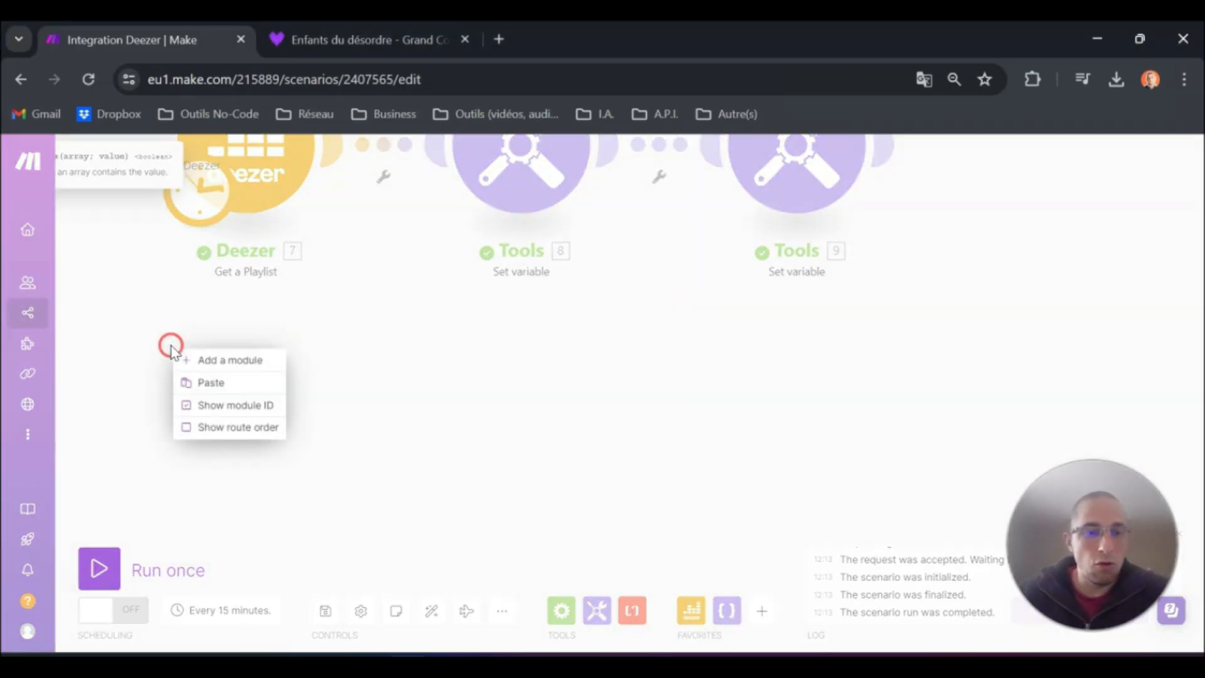
pyautogui.click(218, 355)
pyautogui.click(249, 379)
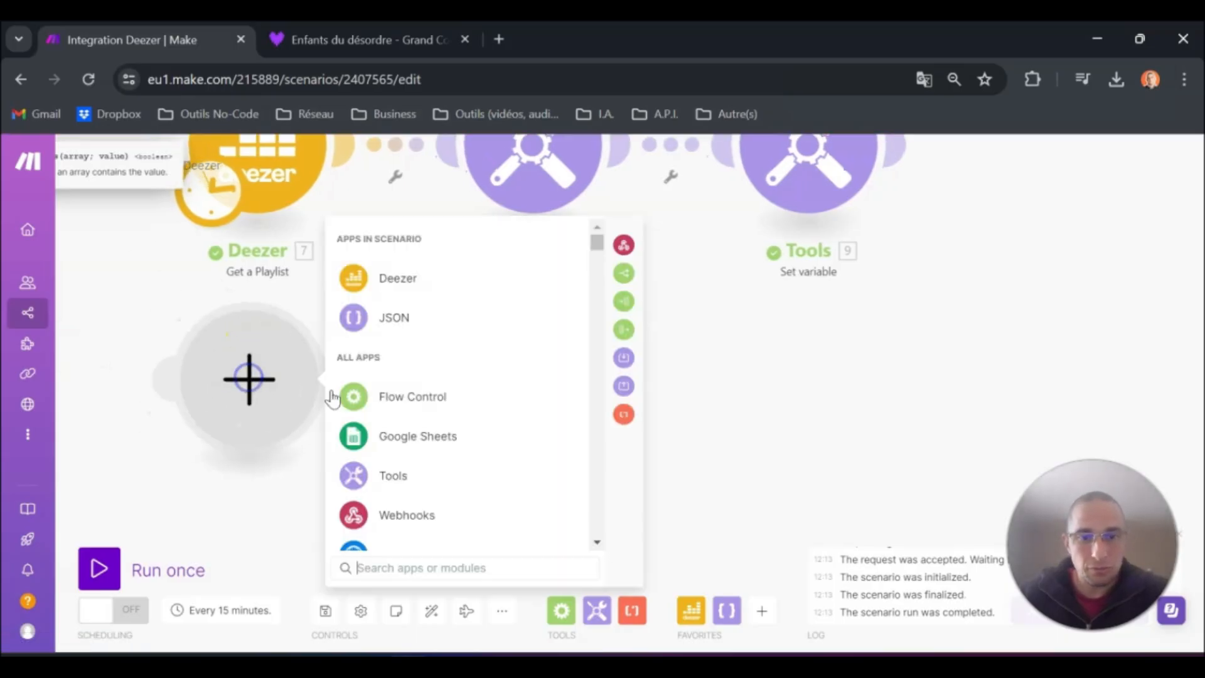
pyautogui.click(414, 292)
pyautogui.scroll(-4, 455, 477)
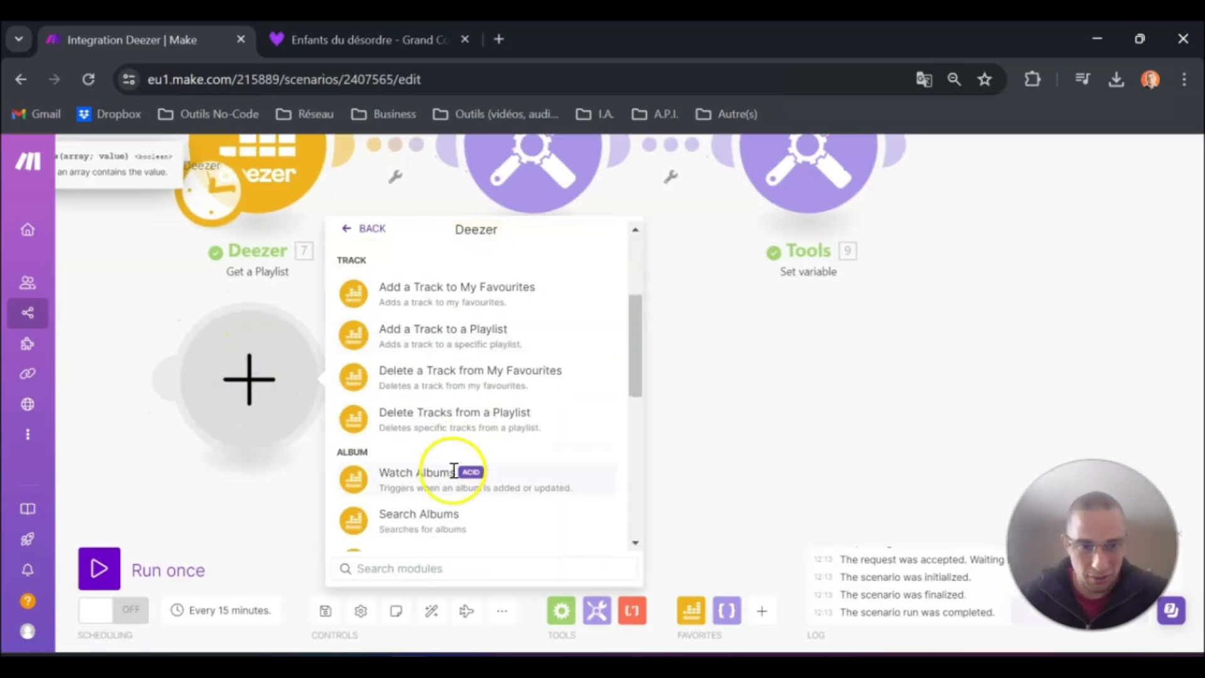
pyautogui.scroll(-4, 433, 524)
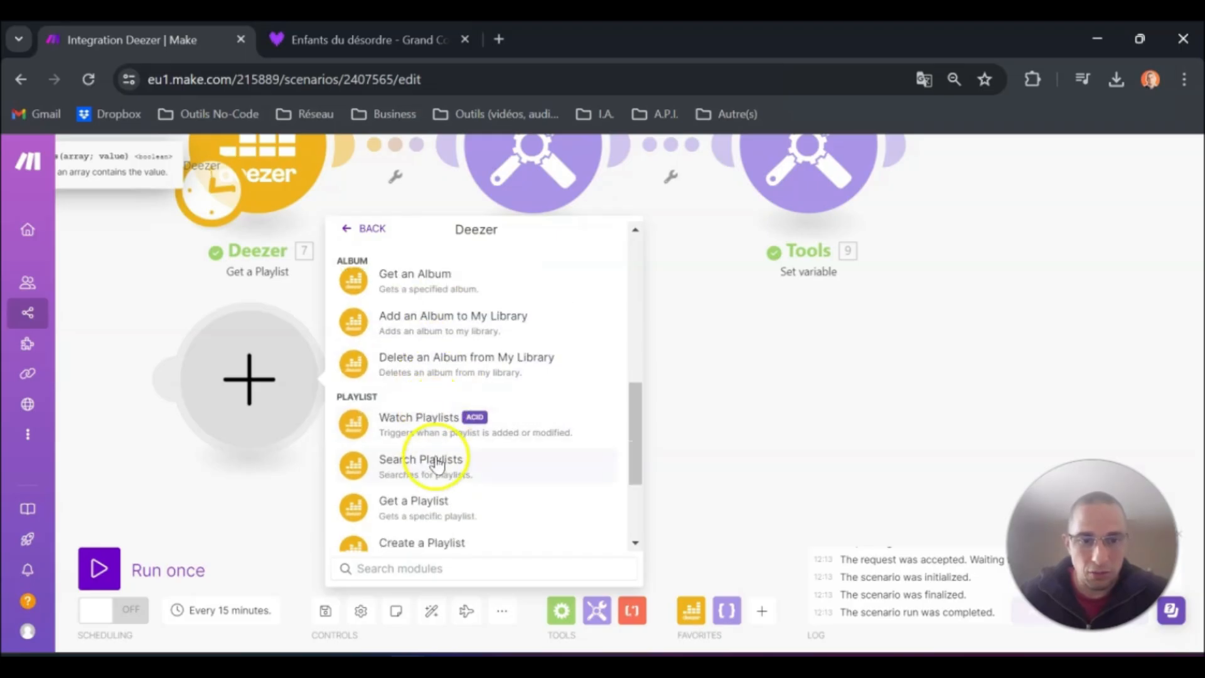
pyautogui.click(411, 502)
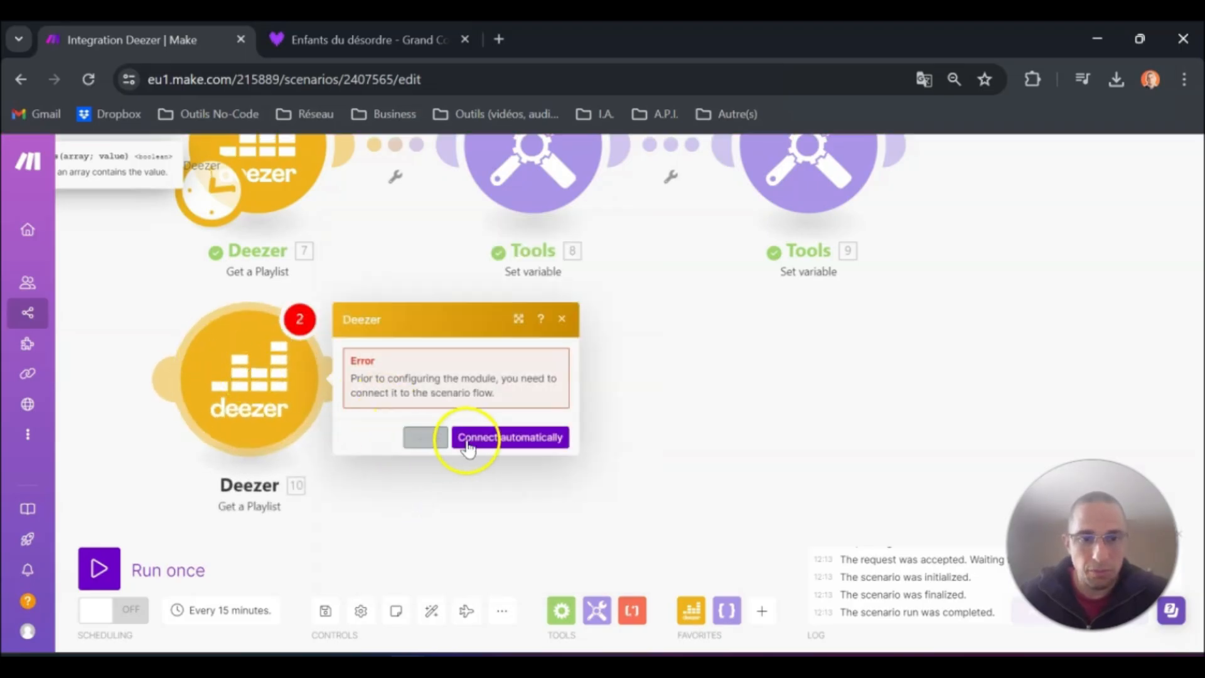
pyautogui.moveTo(218, 200); pyautogui.dragTo(259, 381)
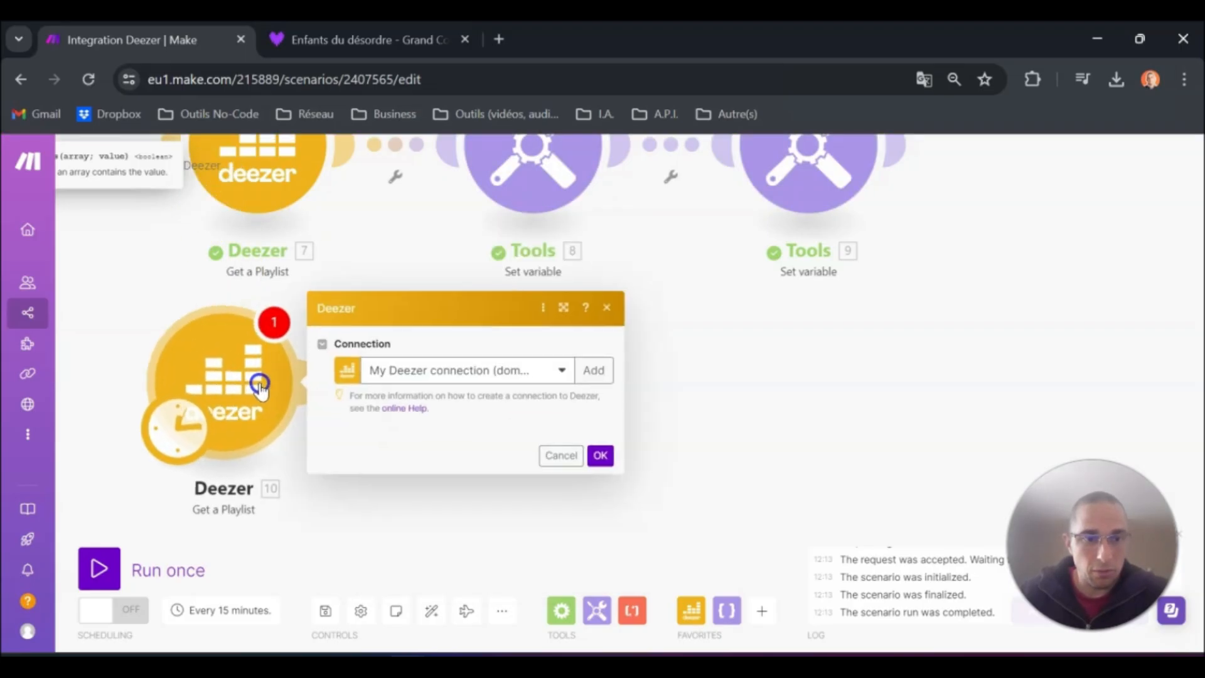
# Search playlists for "Grand corps malade", choose "100% Grand Corps Malade" by Deezer Artist Editor as the Playlist ID, and save the new Deezer module.
pyautogui.click(549, 434)
pyautogui.click(690, 437)
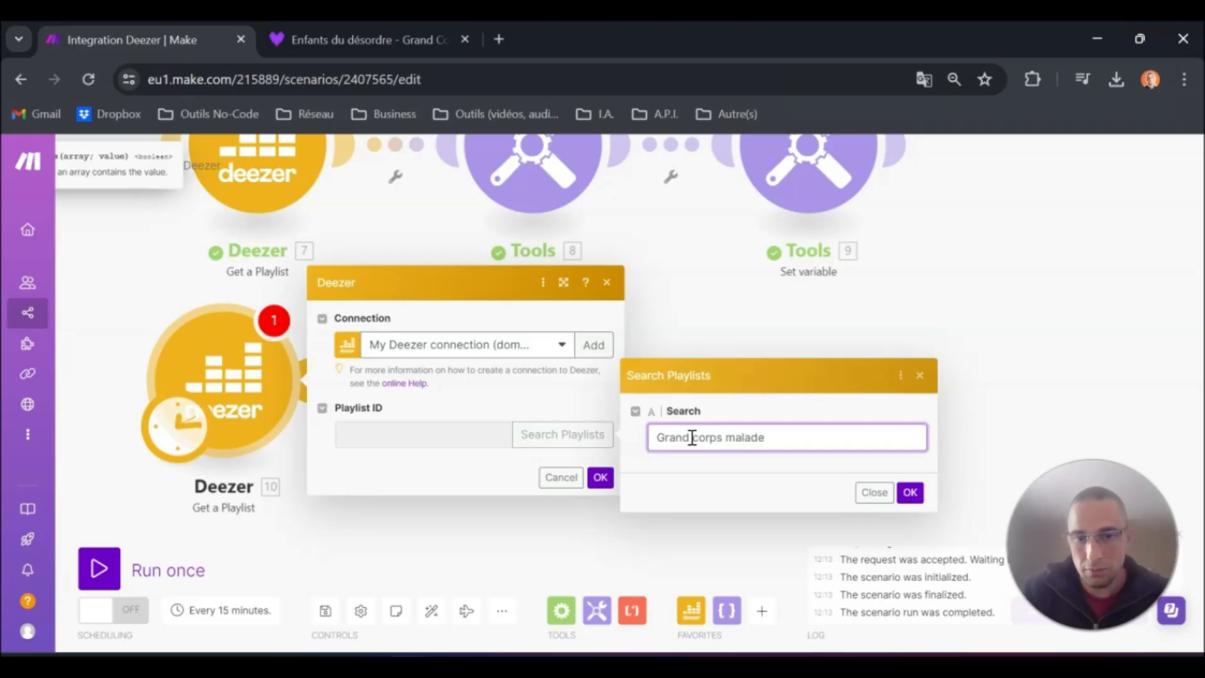
pyautogui.click(922, 498)
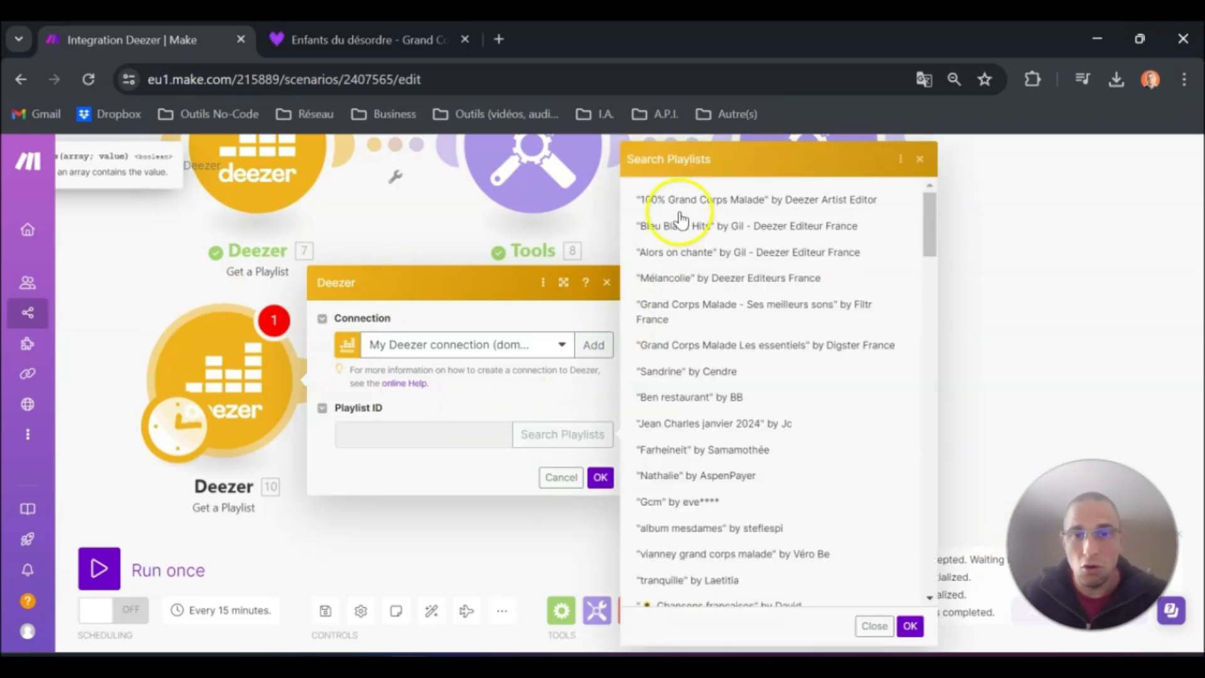
pyautogui.click(685, 204)
pyautogui.click(601, 477)
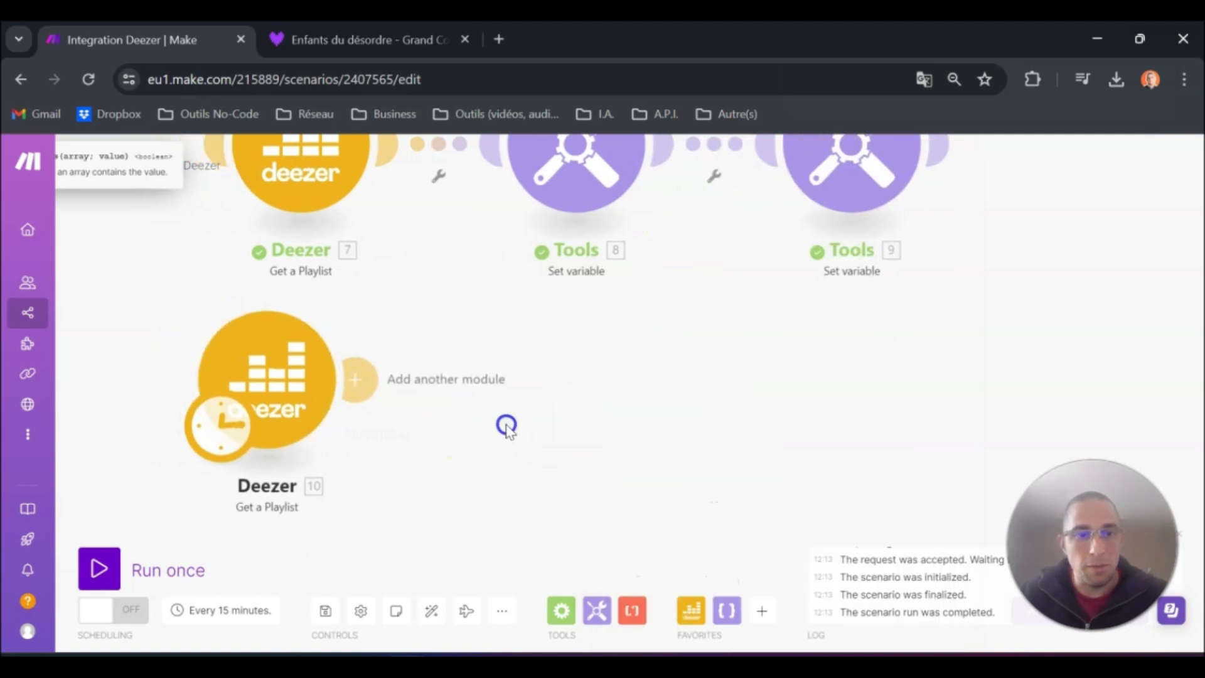
# Run the scenario once from the new Deezer module and inspect its playlist output.
pyautogui.moveTo(210, 346); pyautogui.dragTo(231, 353)
pyautogui.moveTo(597, 363); pyautogui.dragTo(563, 403)
pyautogui.scroll(-1, 579, 386)
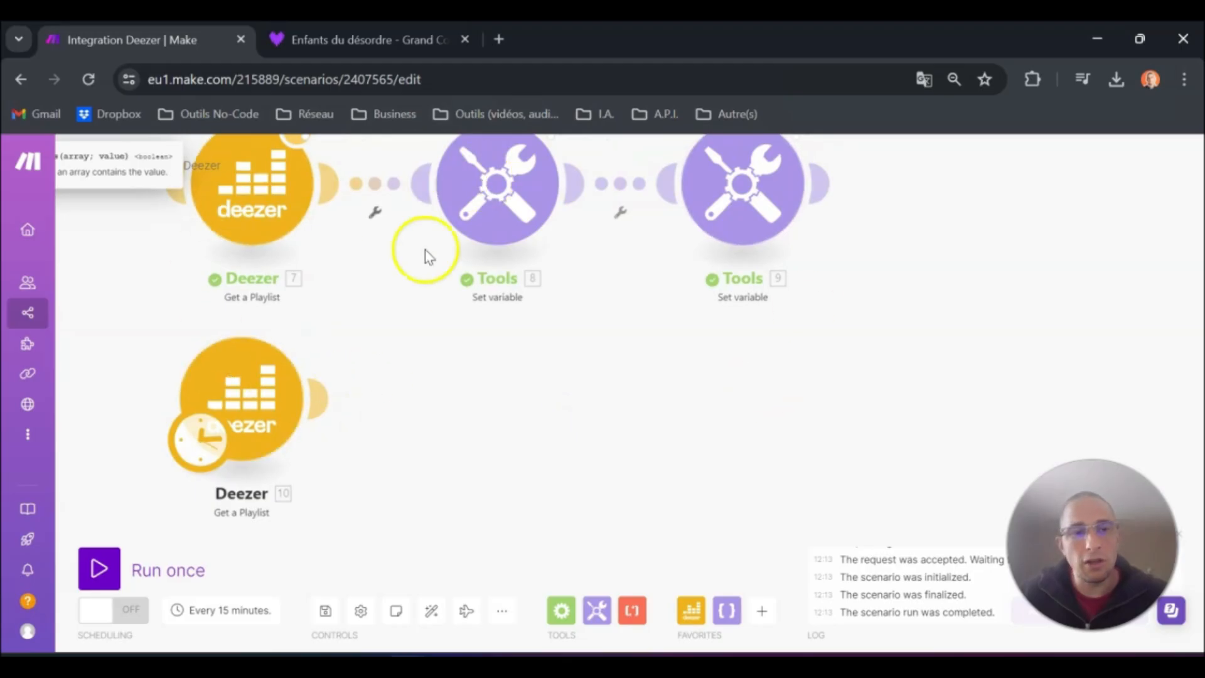
pyautogui.moveTo(203, 436); pyautogui.dragTo(153, 475)
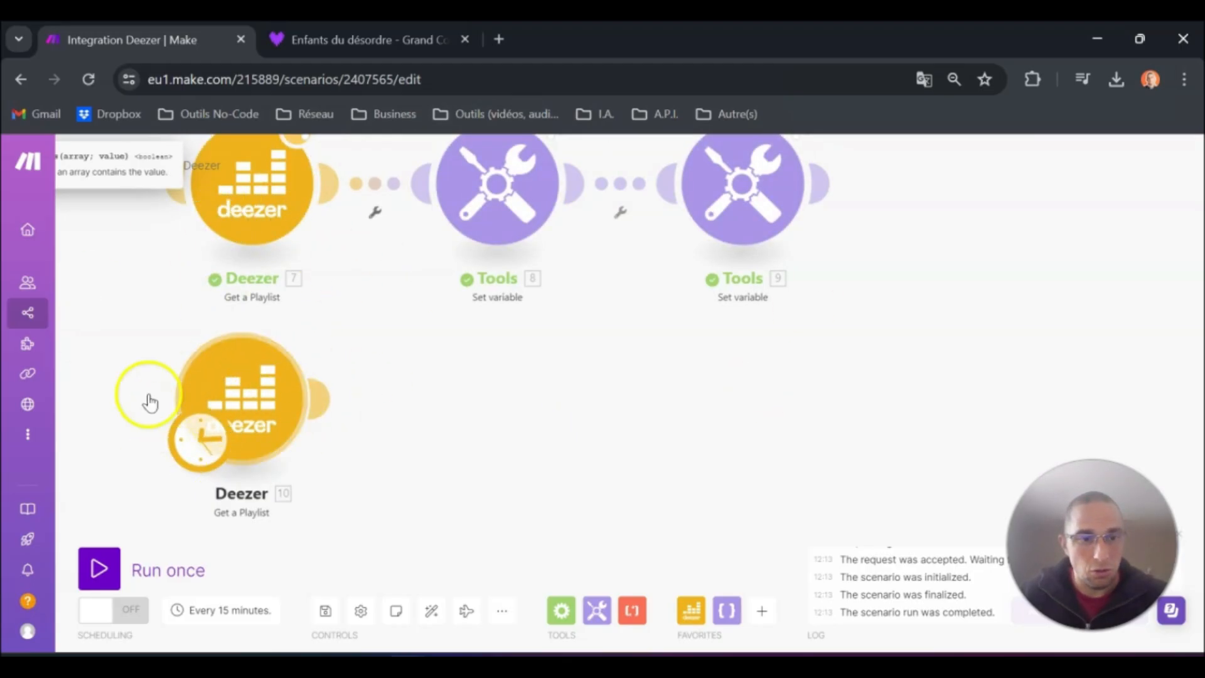
pyautogui.moveTo(580, 430); pyautogui.dragTo(578, 409)
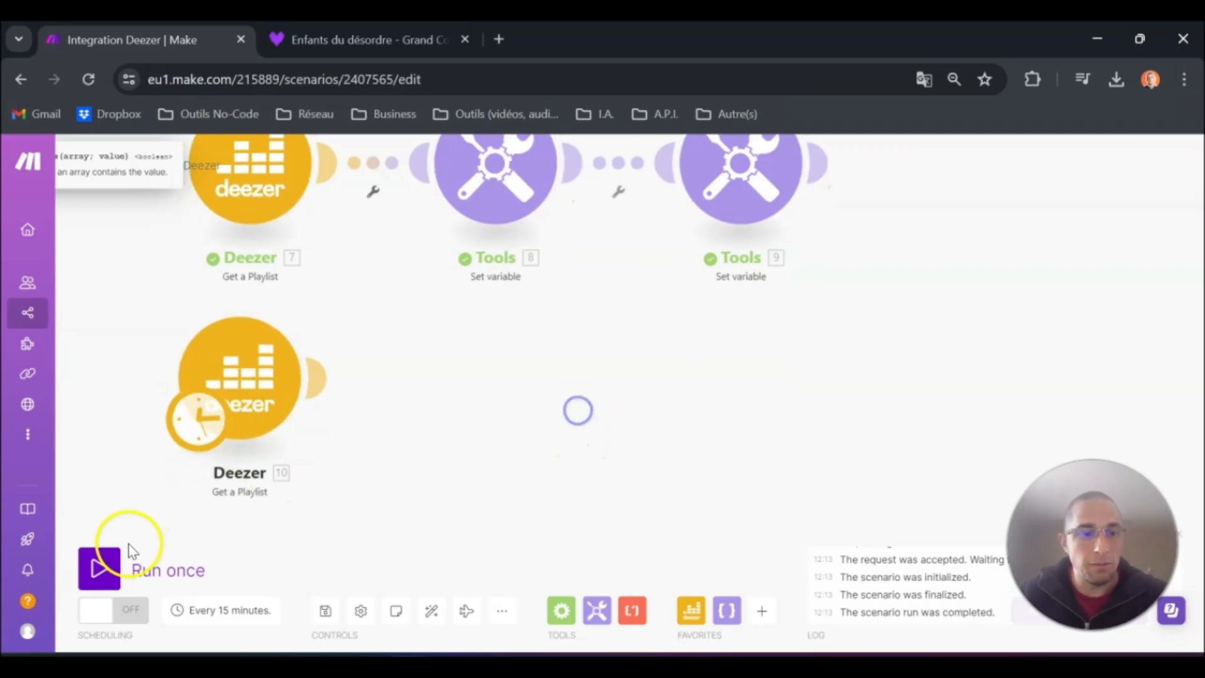
pyautogui.click(98, 568)
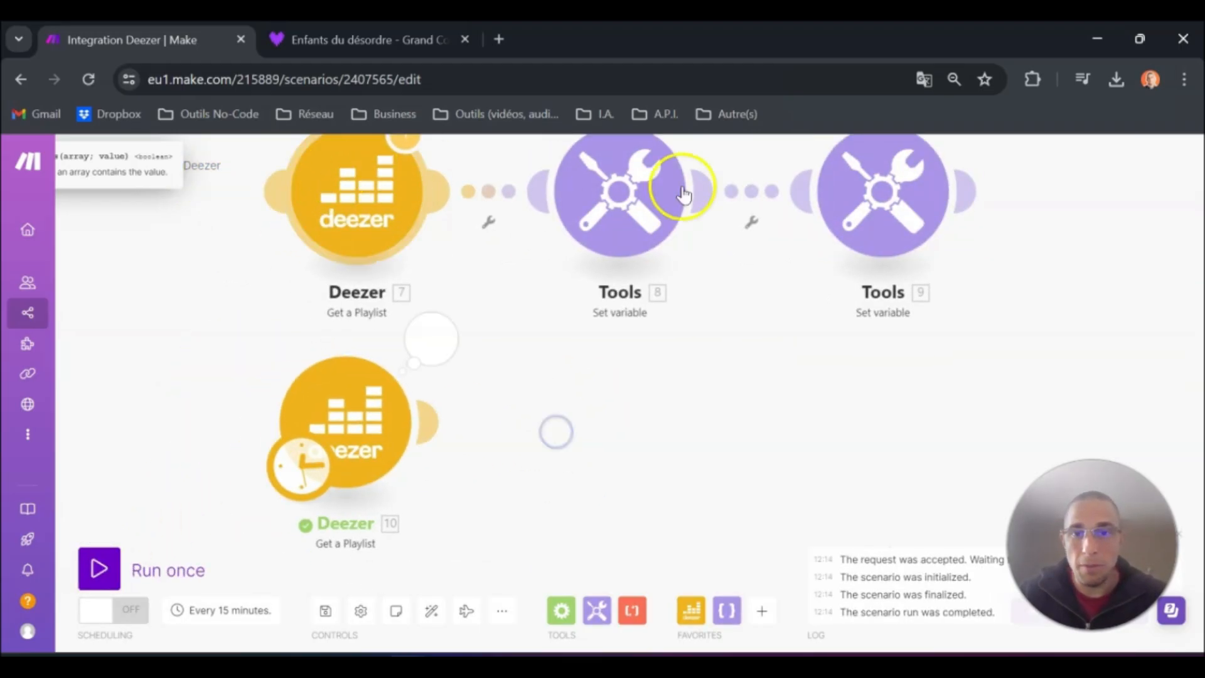
pyautogui.click(428, 343)
pyautogui.scroll(-3, 636, 346)
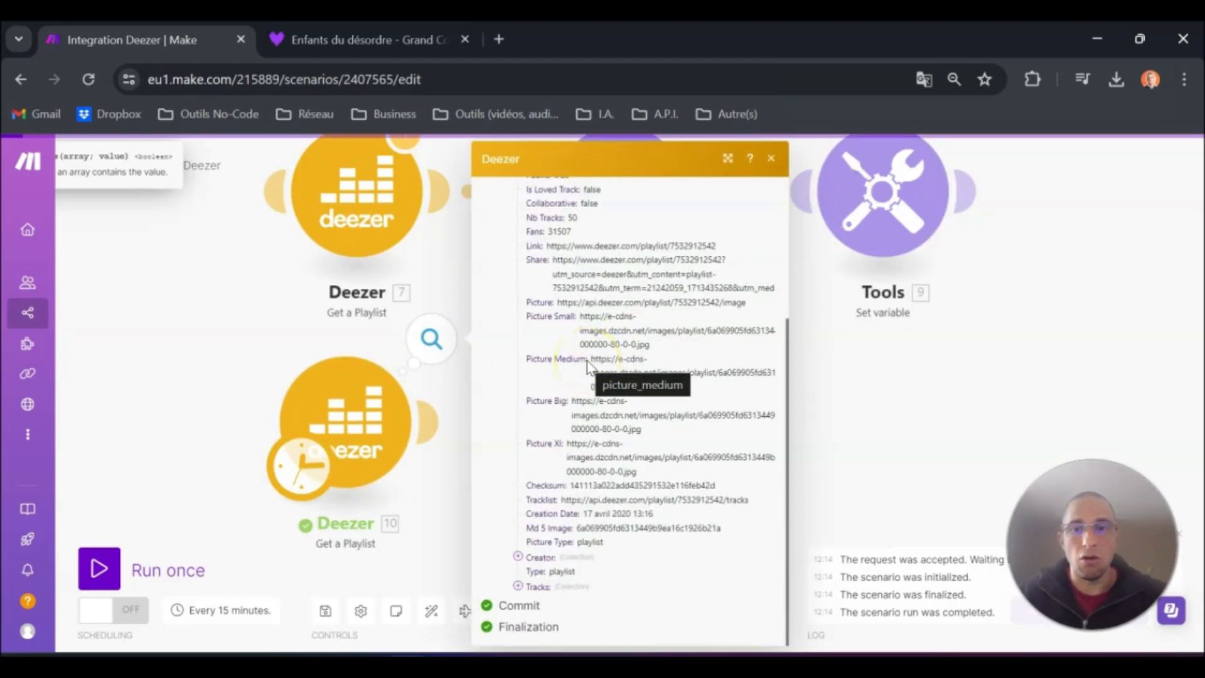
pyautogui.click(906, 417)
# Add a Tools Set variable module after the new Deezer module and name the variable First.
pyautogui.moveTo(771, 429); pyautogui.dragTo(740, 347)
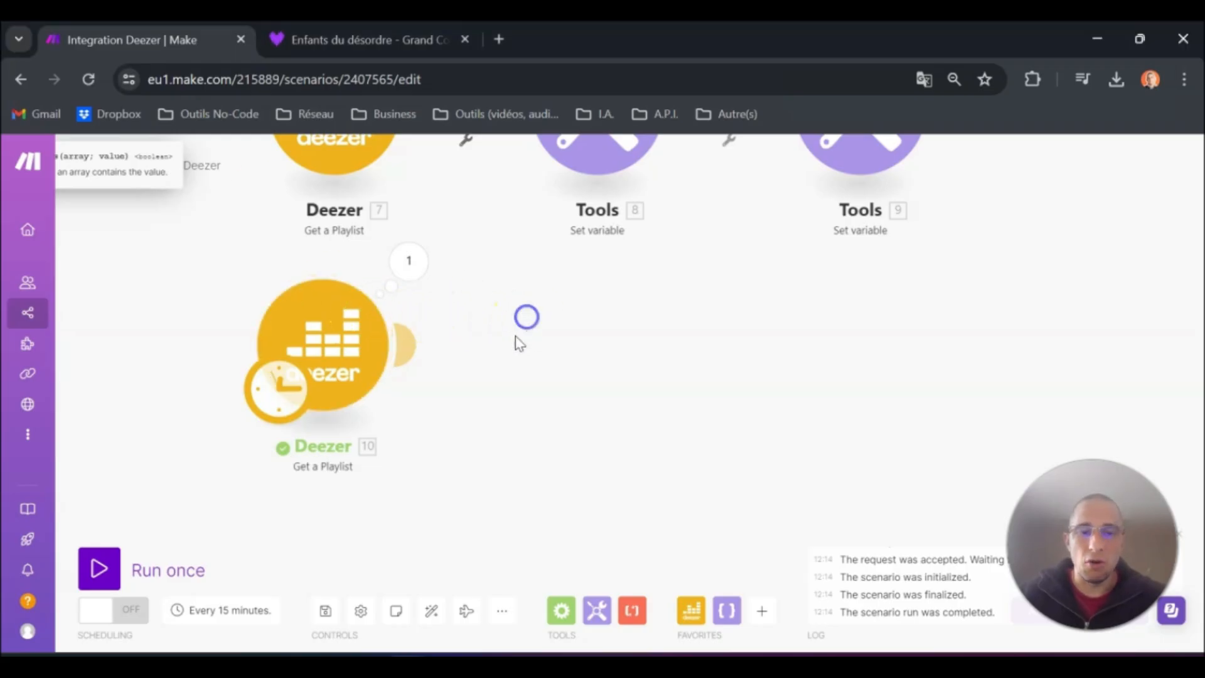
pyautogui.moveTo(525, 315); pyautogui.dragTo(468, 317)
pyautogui.click(358, 327)
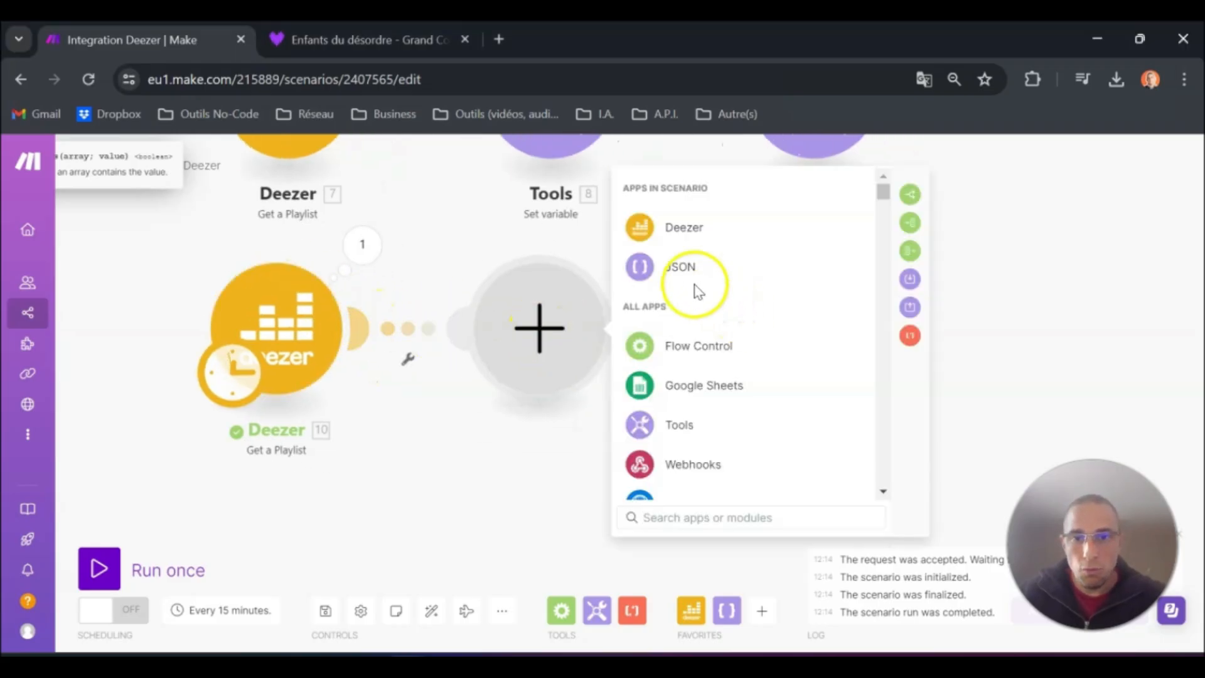
pyautogui.click(680, 425)
pyautogui.click(703, 481)
pyautogui.click(701, 278)
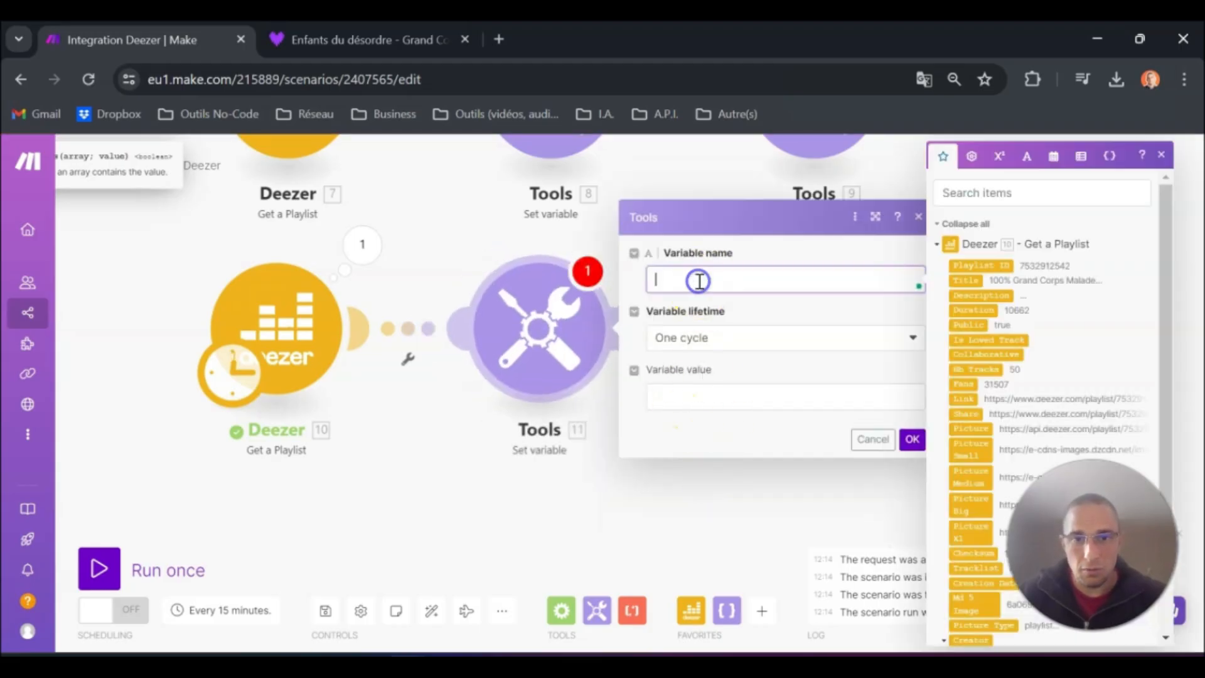
# Set the First variable's value to get(Tracks: Data[]; 1) using the new Deezer module's tracks, and save it.
pyautogui.click(777, 400)
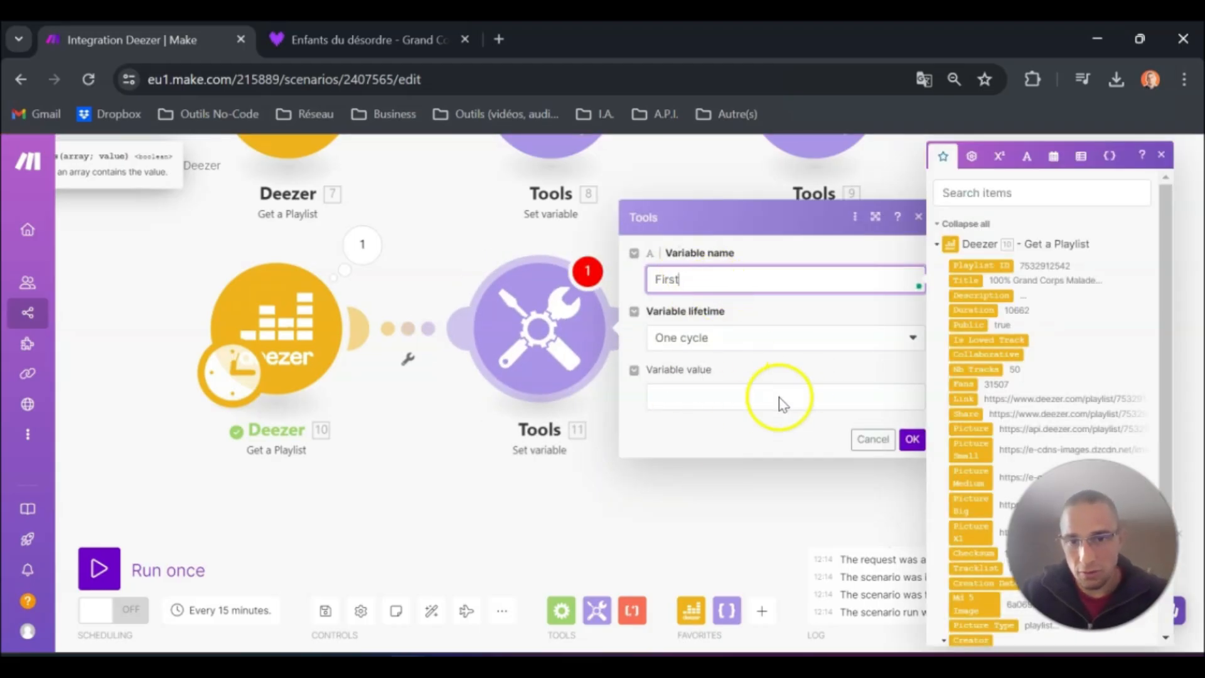
pyautogui.click(589, 403)
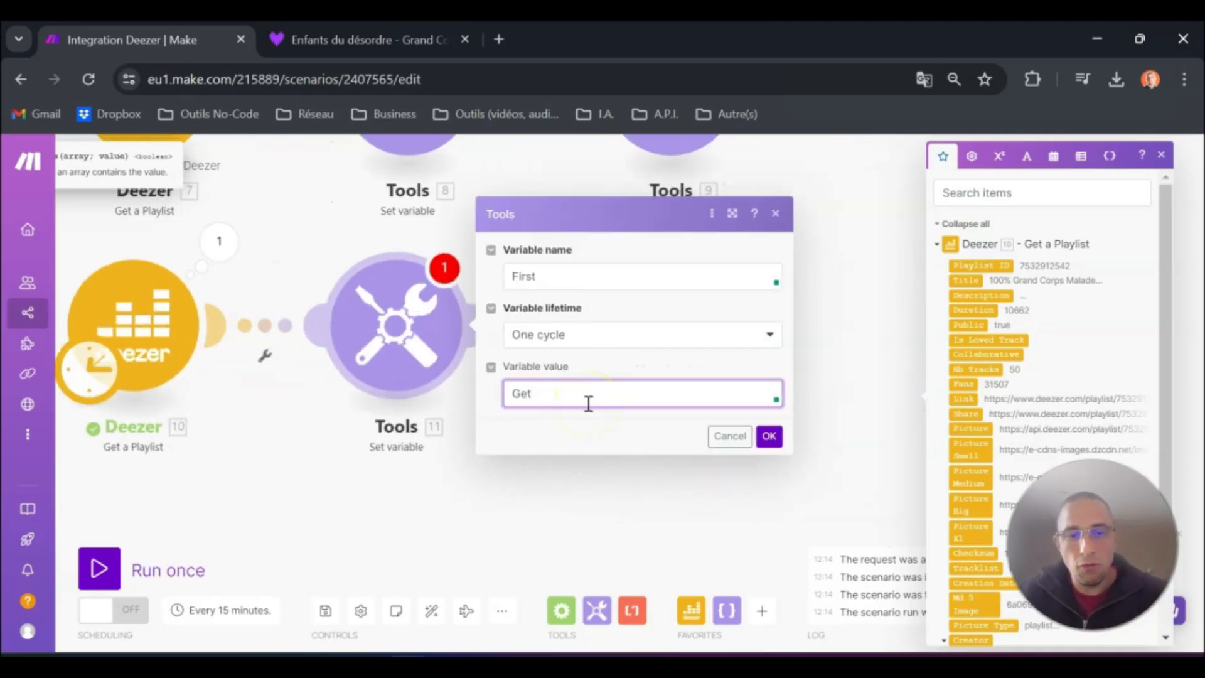
pyautogui.write('get')
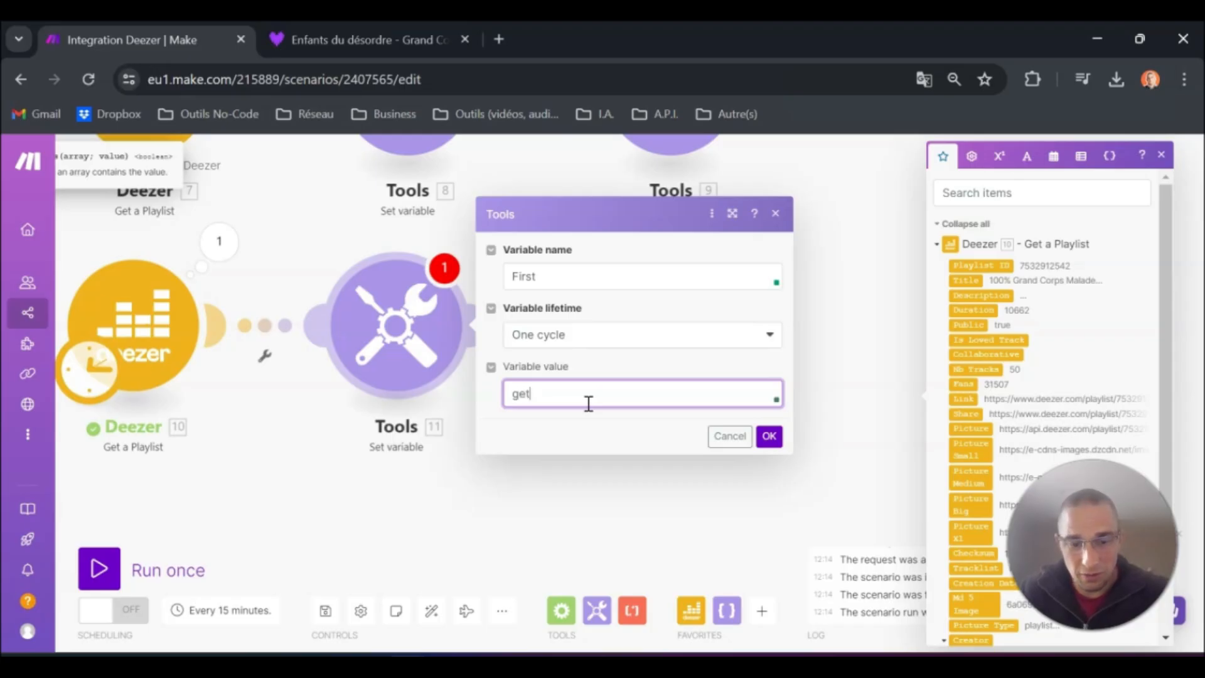
pyautogui.write('(')
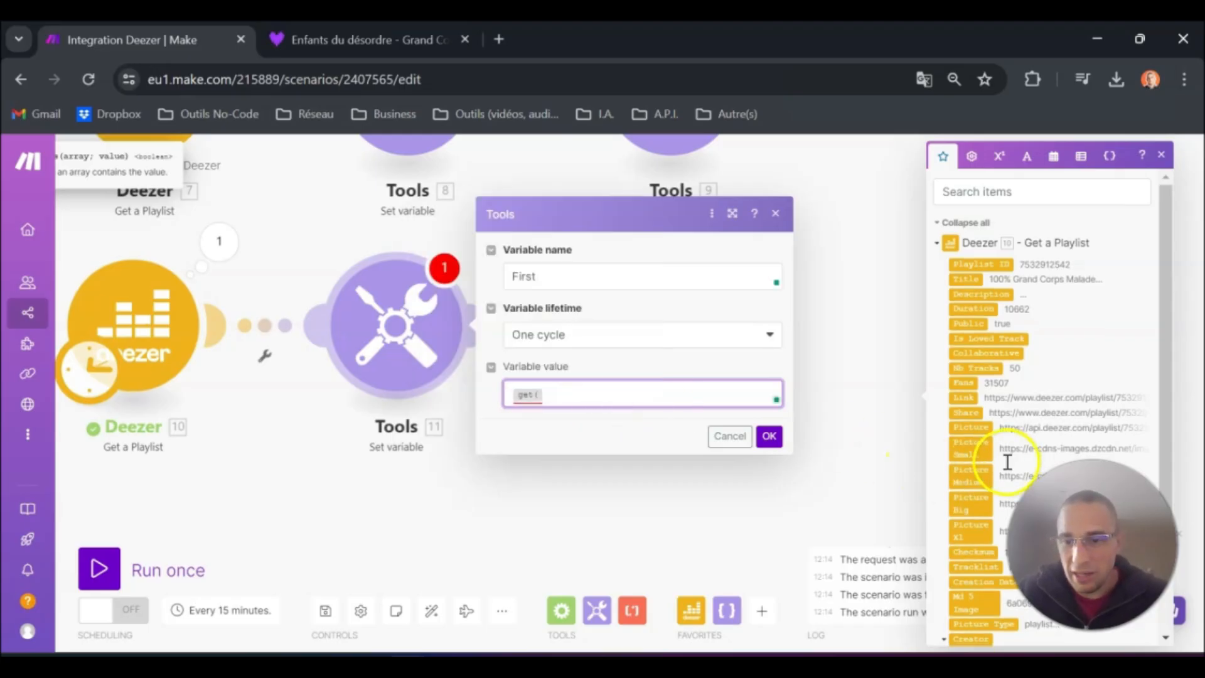
pyautogui.scroll(-3, 1001, 477)
pyautogui.click(974, 601)
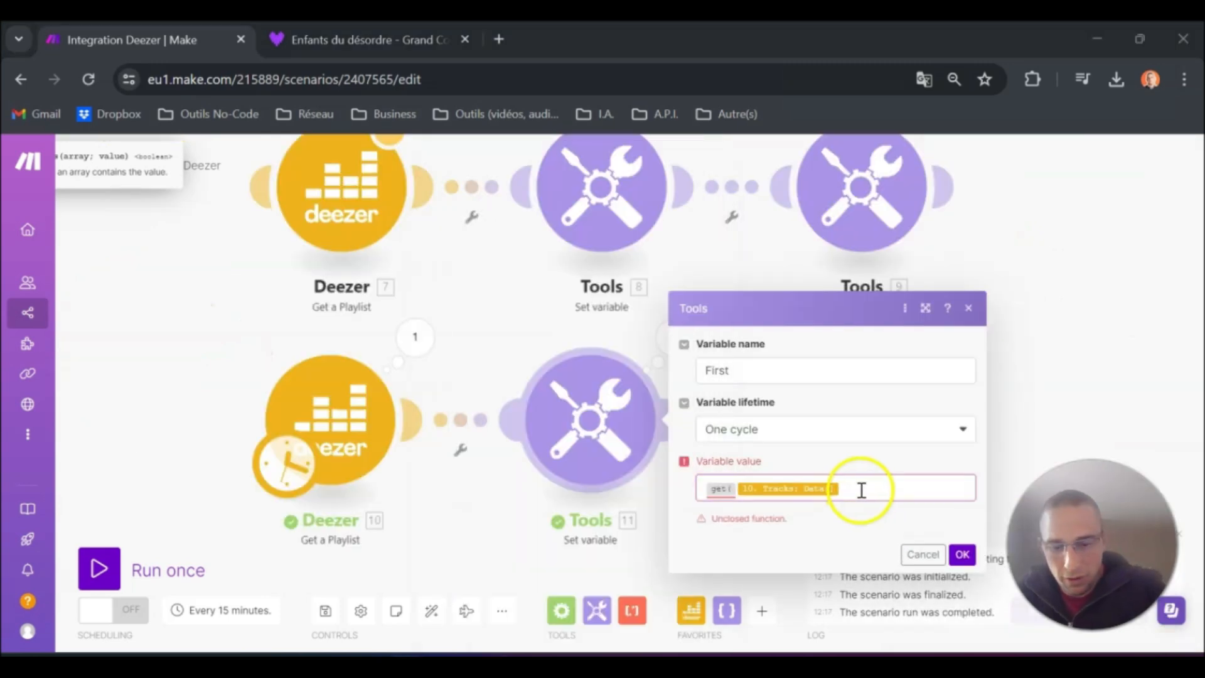
pyautogui.click(864, 489)
pyautogui.write(';')
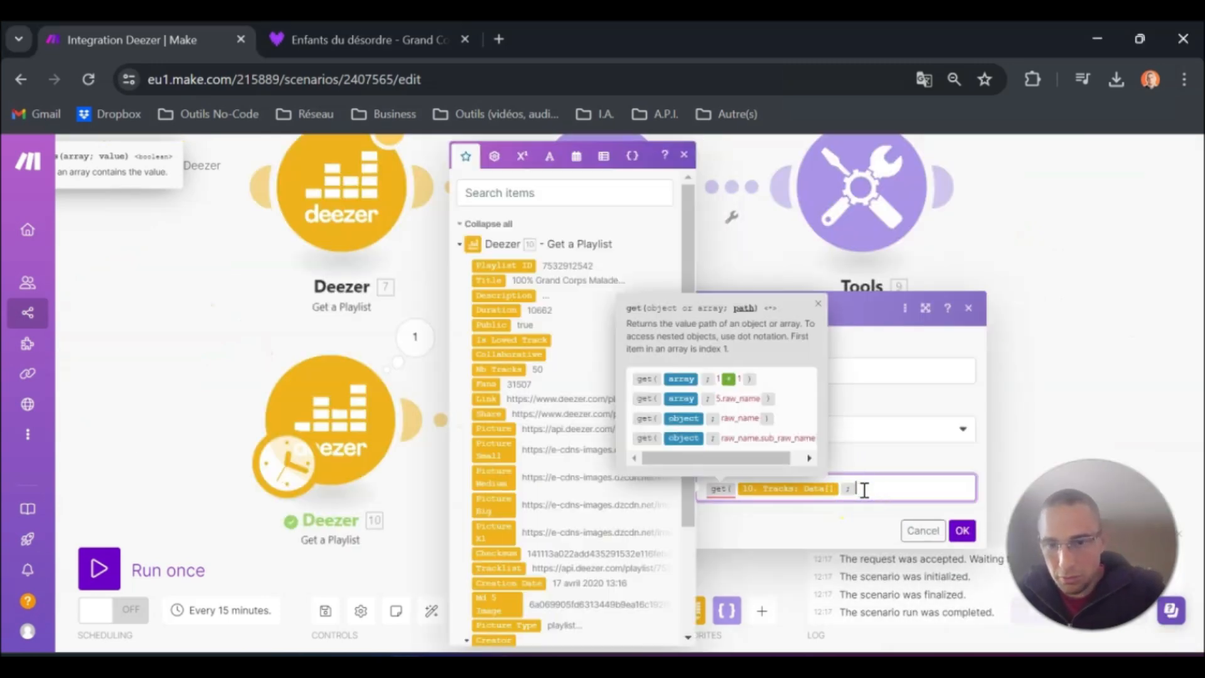
pyautogui.write('1)')
pyautogui.click(962, 530)
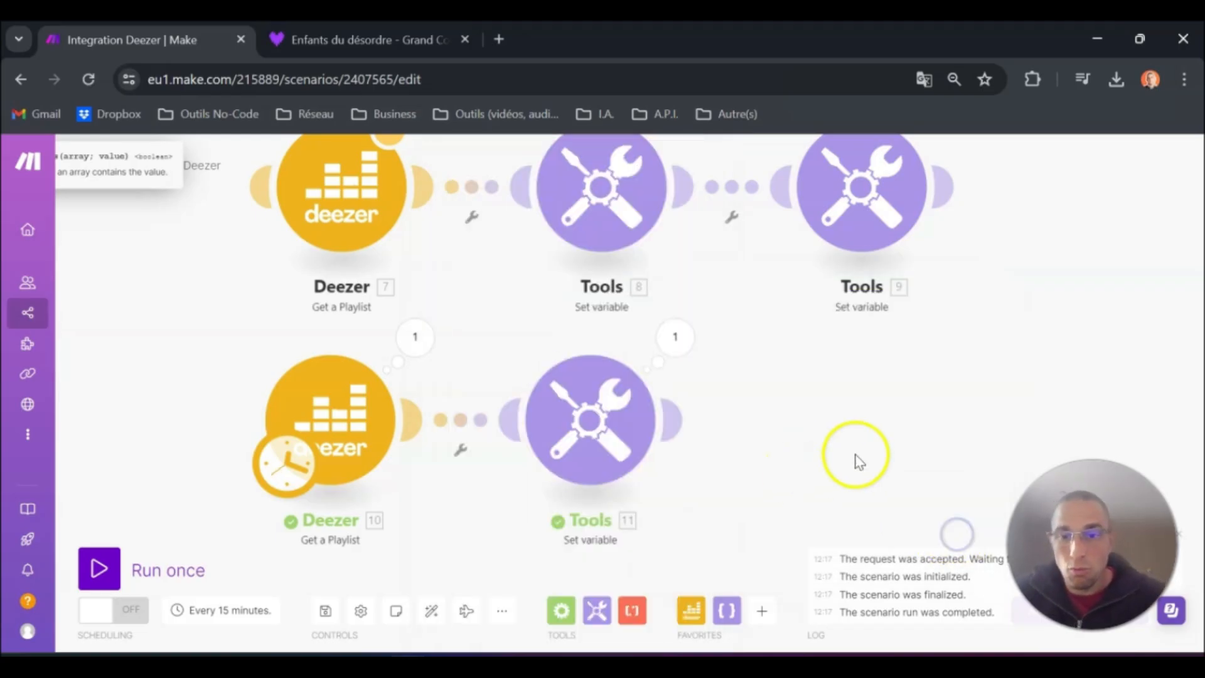
# Run the scenario once and examine the title of the first track under Tracks, Data in the Deezer output.
pyautogui.click(100, 561)
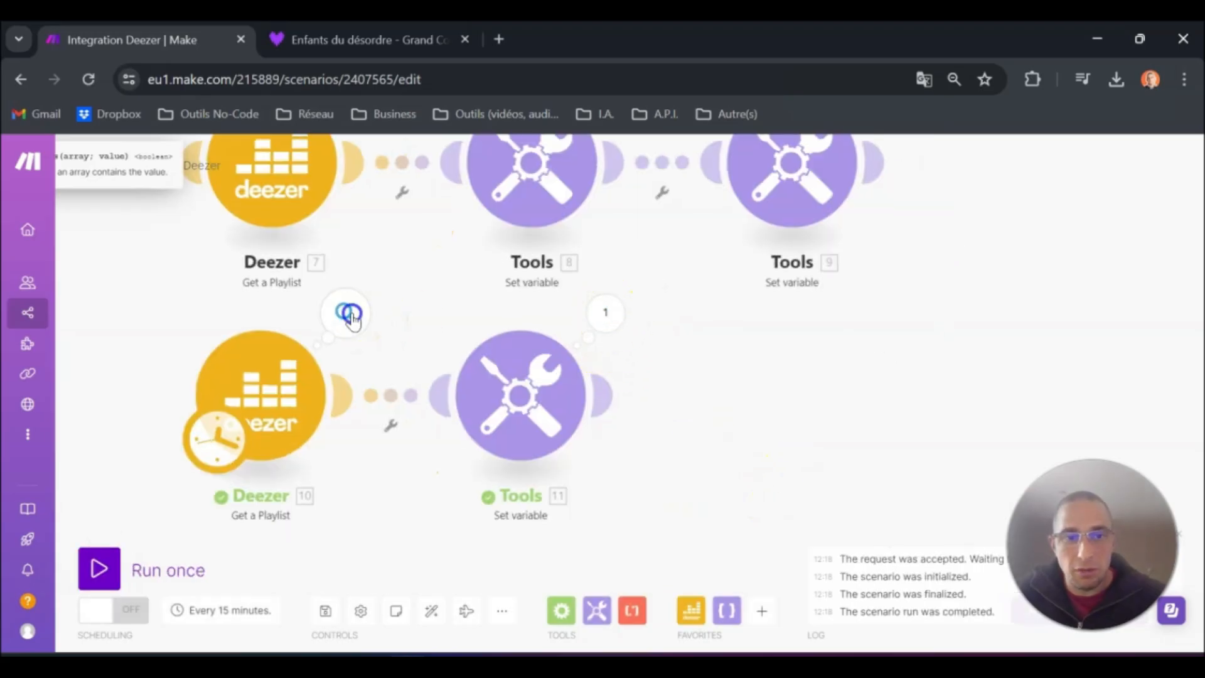
pyautogui.click(346, 312)
pyautogui.scroll(-3, 485, 481)
pyautogui.click(431, 584)
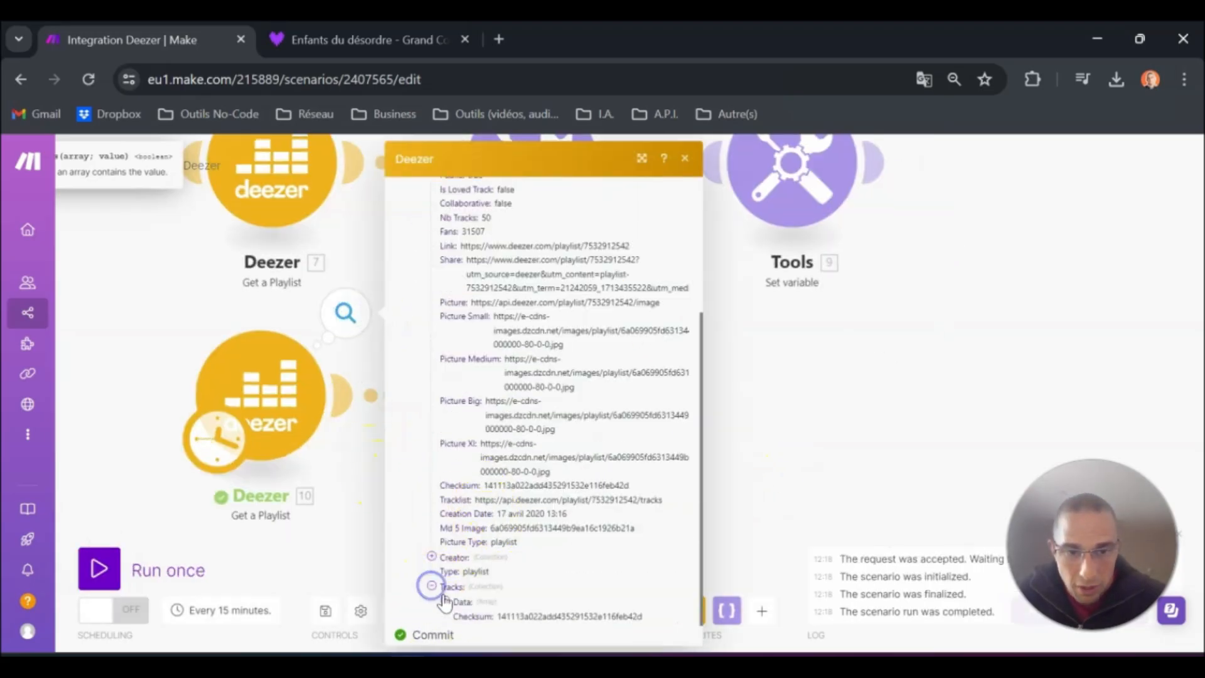
pyautogui.click(445, 600)
pyautogui.click(462, 588)
pyautogui.scroll(-5, 543, 576)
pyautogui.moveTo(606, 367); pyautogui.dragTo(521, 363)
pyautogui.click(790, 427)
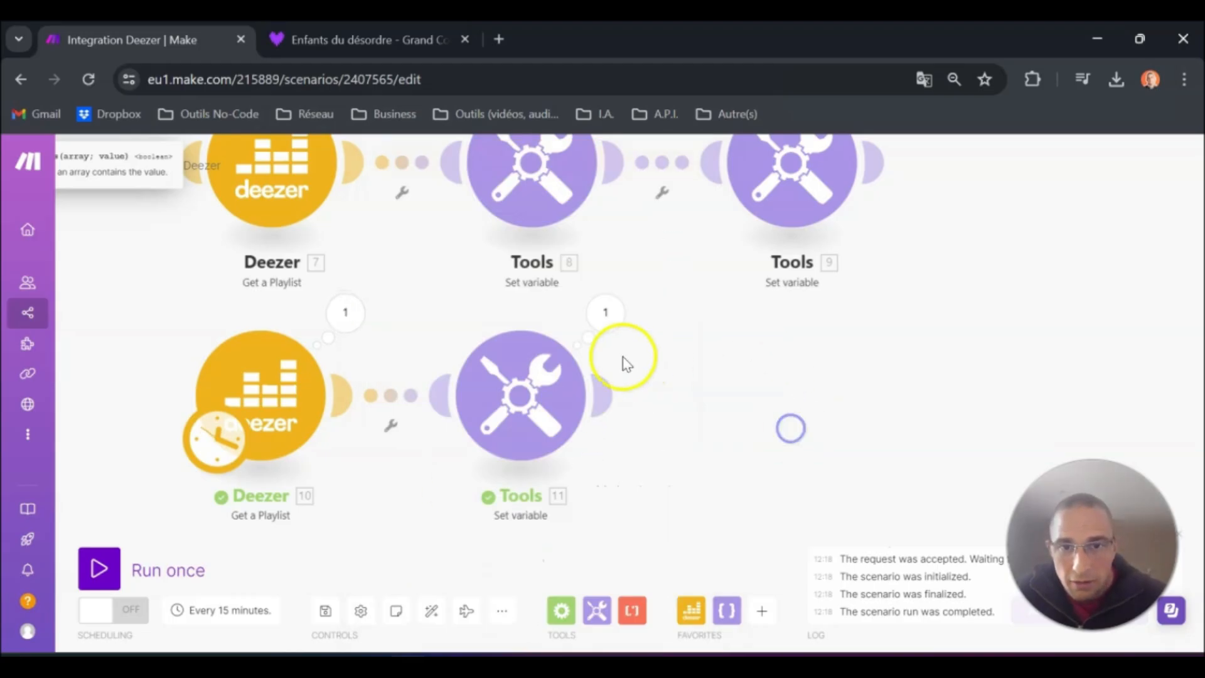
# Inspect the First collection in the new Tools module's output and check the track title.
pyautogui.click(599, 316)
pyautogui.click(694, 391)
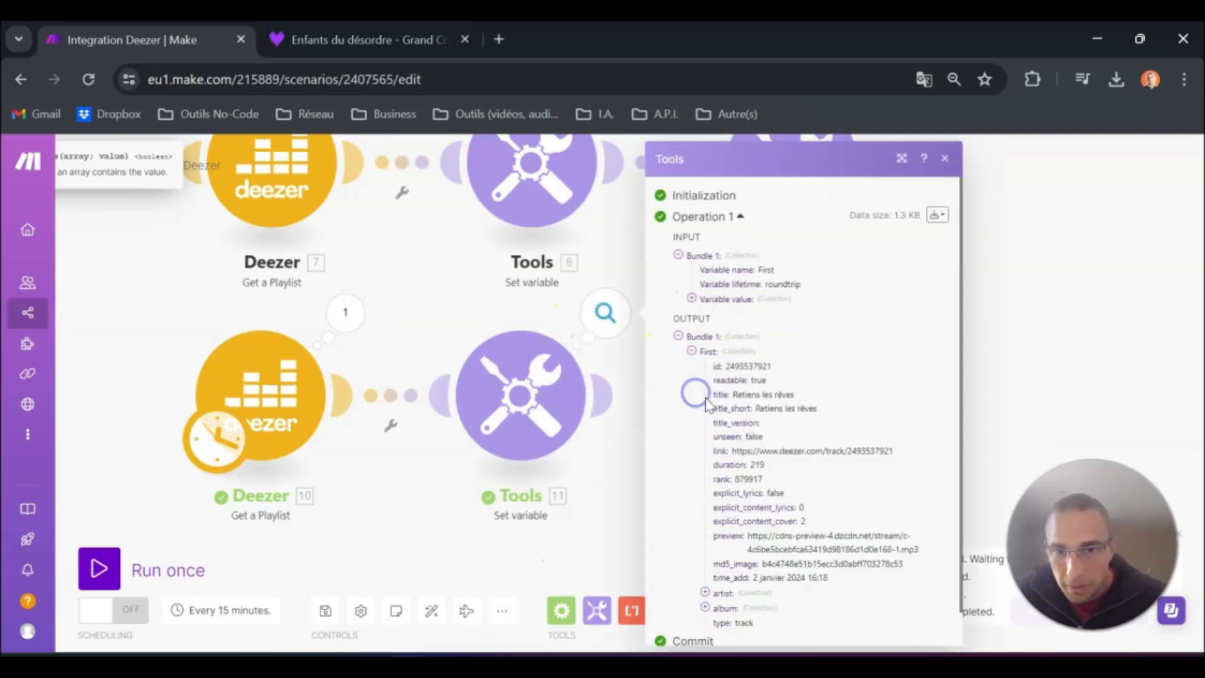
pyautogui.moveTo(793, 394); pyautogui.dragTo(752, 394)
pyautogui.click(1070, 323)
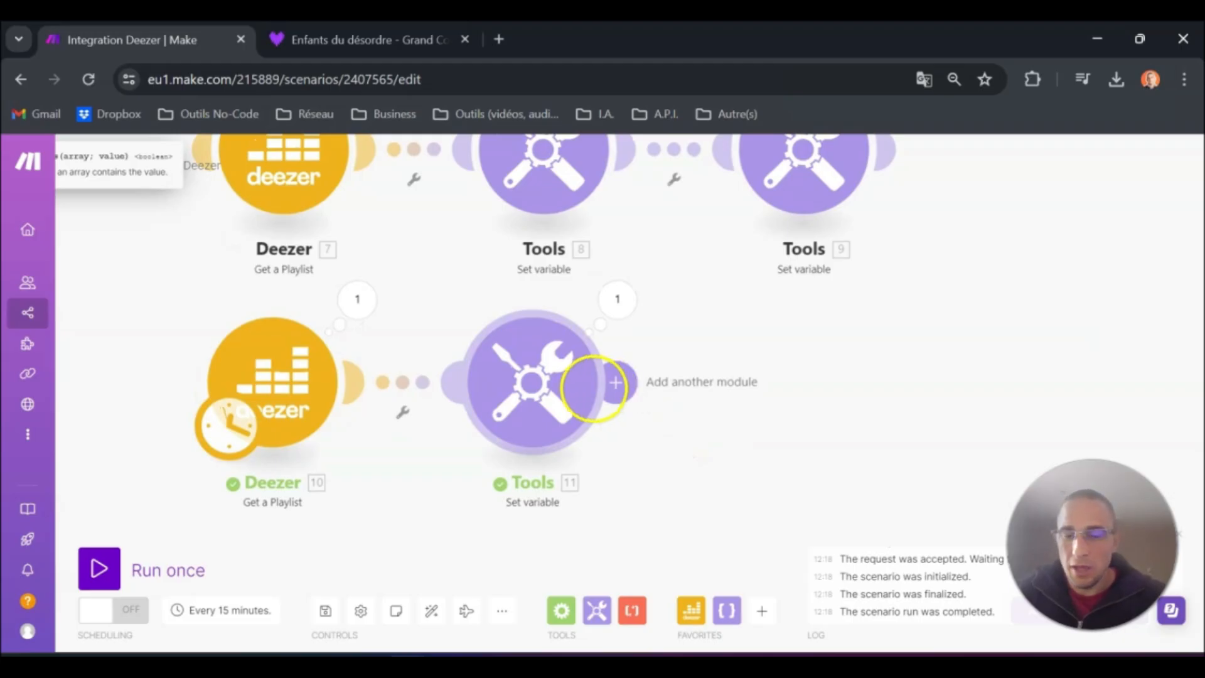
# Replace the First variable's formula with first(Tracks: Data[]) using the new Deezer module's tracks.
pyautogui.click(559, 385)
pyautogui.click(847, 449)
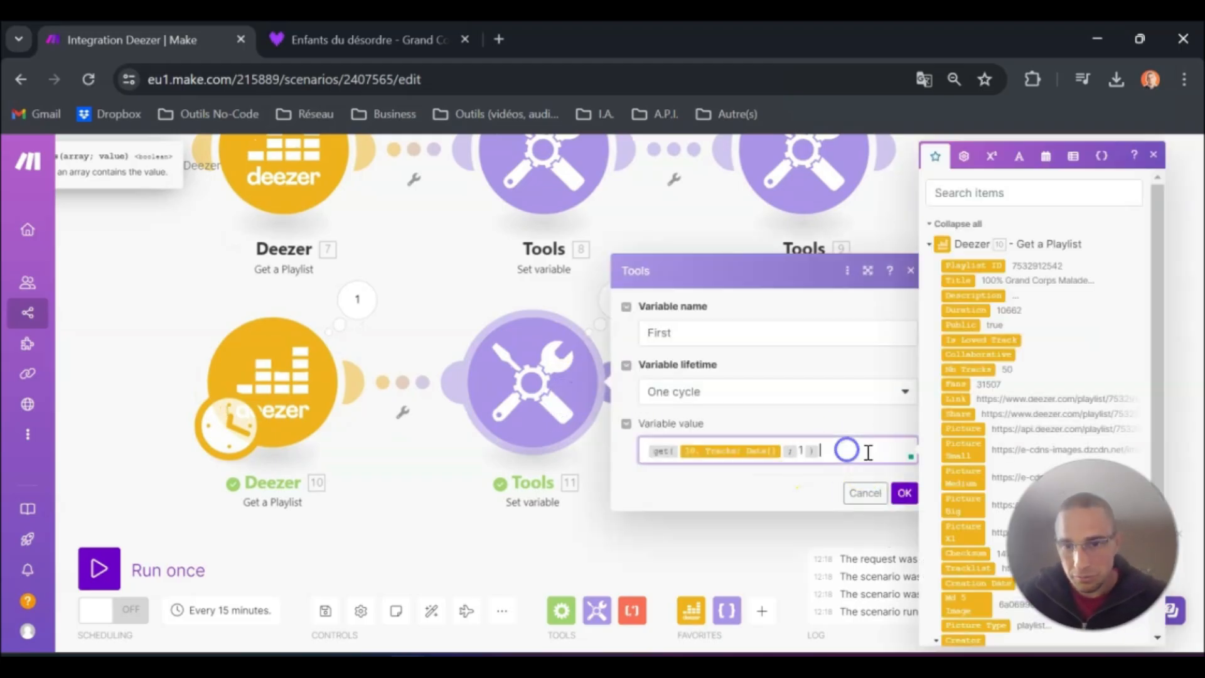
pyautogui.moveTo(847, 453); pyautogui.dragTo(637, 451)
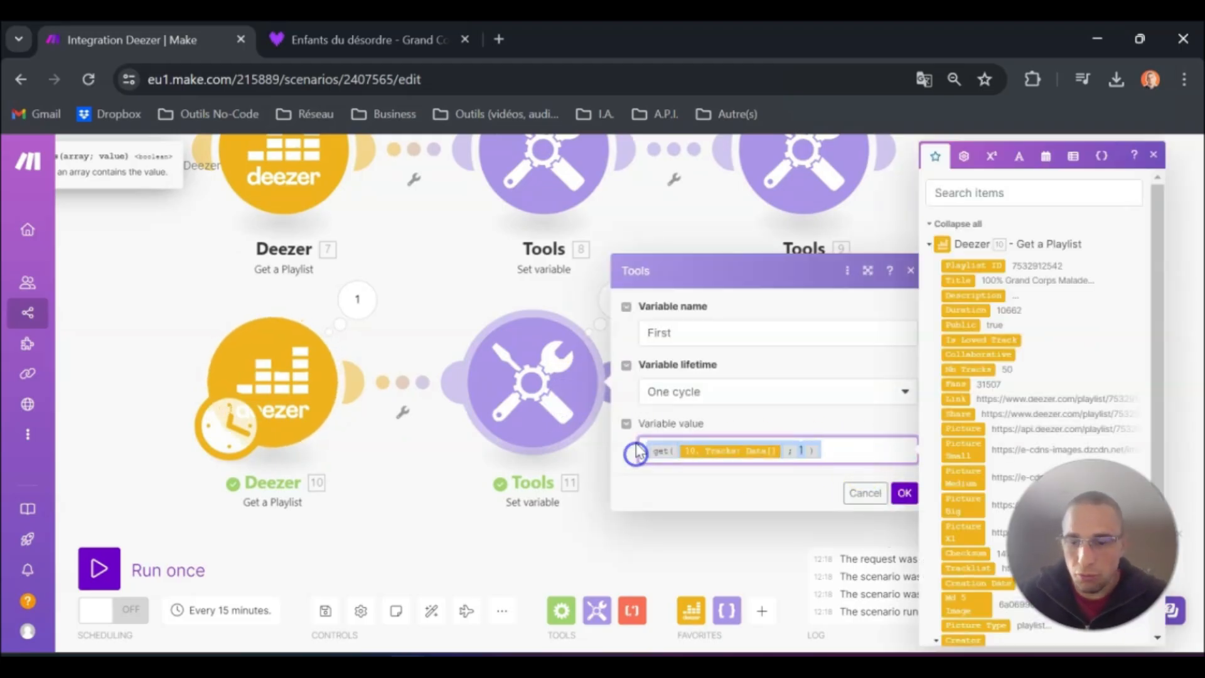
pyautogui.press('BackSpace')
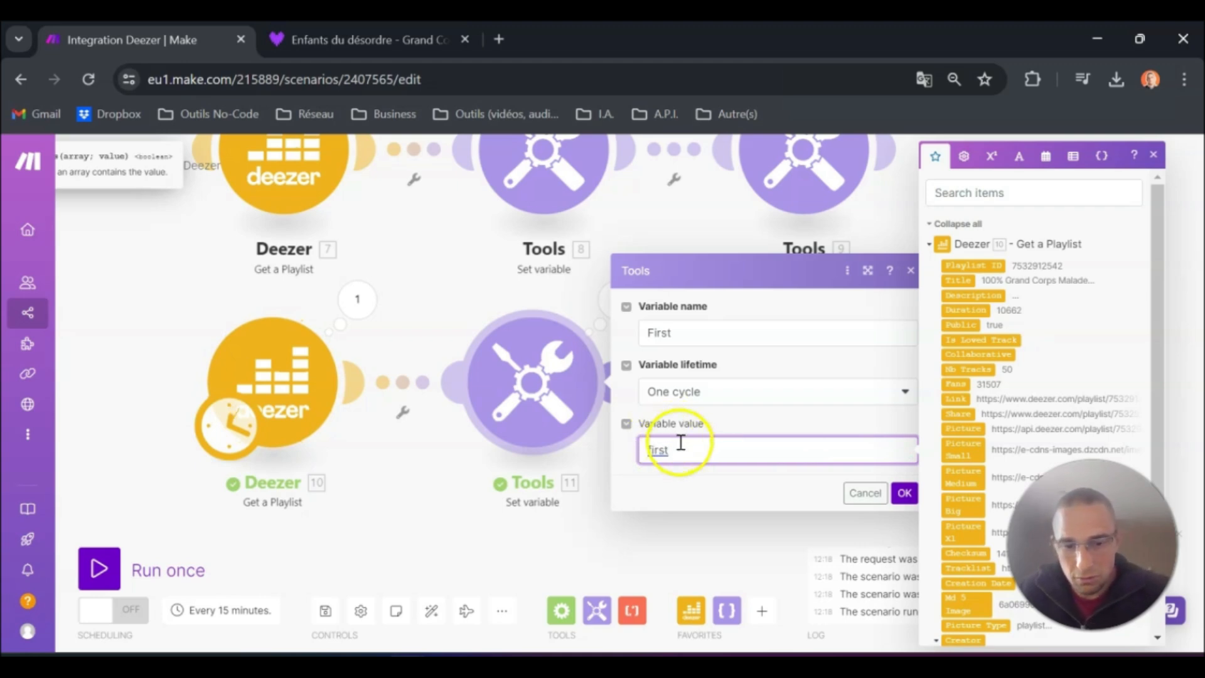
pyautogui.write('first(')
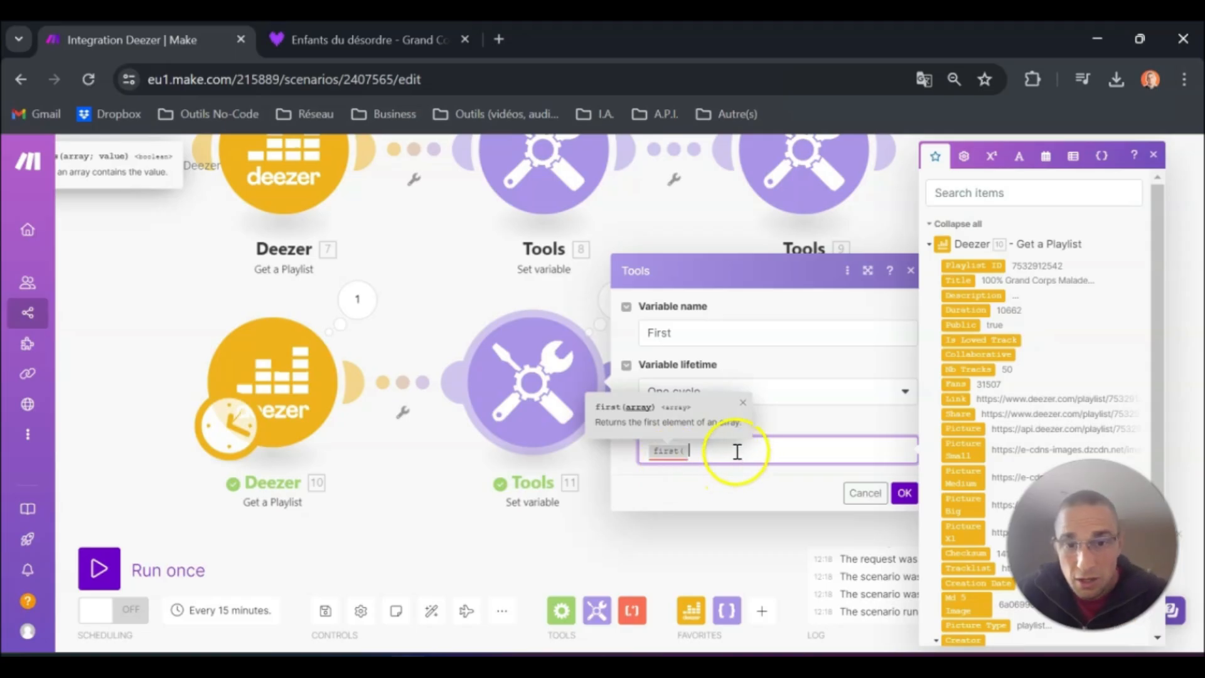
pyautogui.scroll(-3, 941, 514)
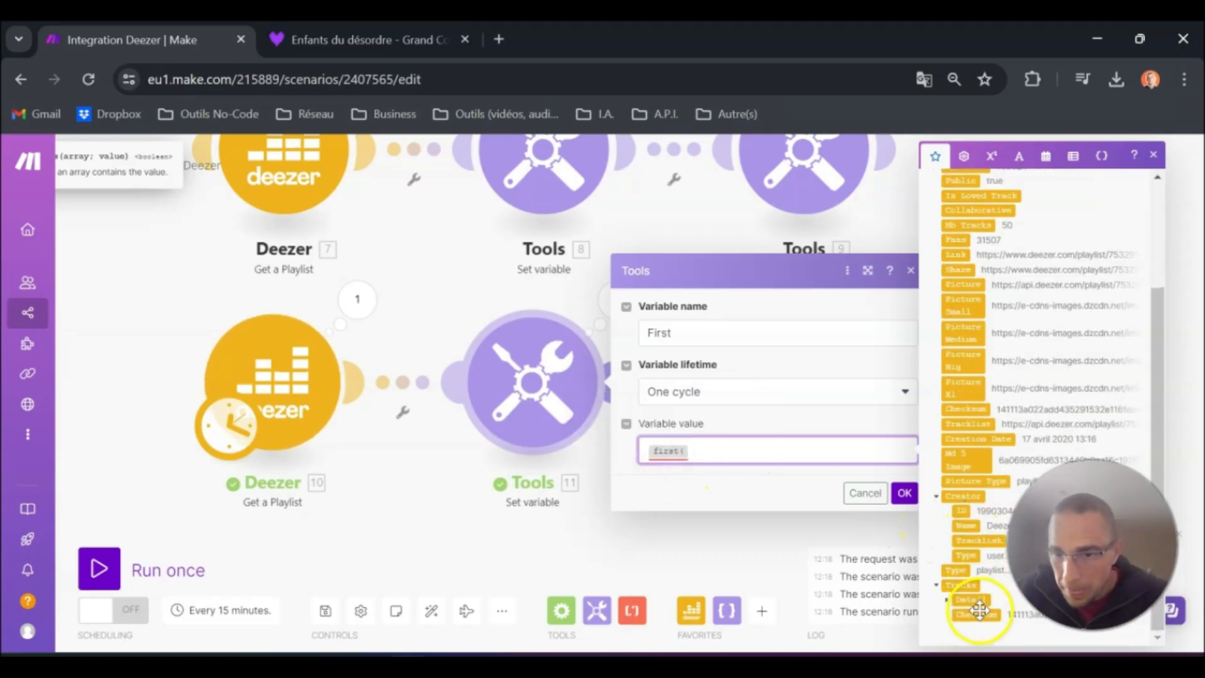
pyautogui.click(972, 601)
pyautogui.write(')')
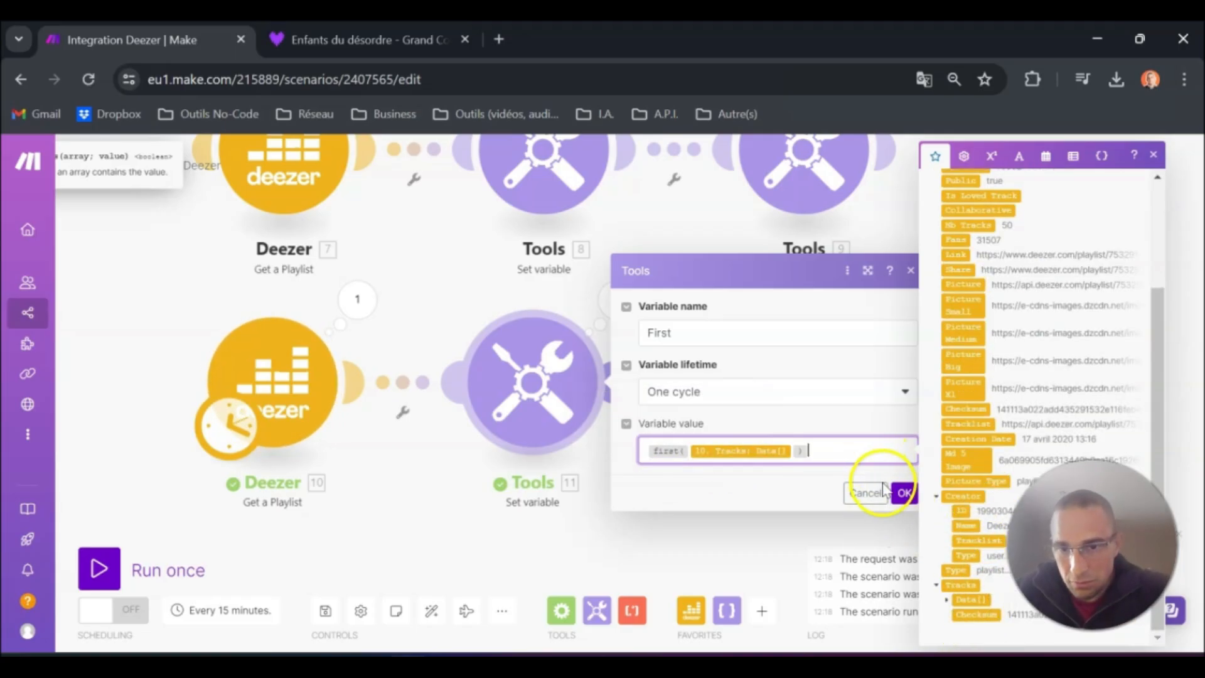
# Save the First variable's new formula, and run the scenario once to bring up the new Tools module's output.
pyautogui.click(904, 493)
pyautogui.click(99, 568)
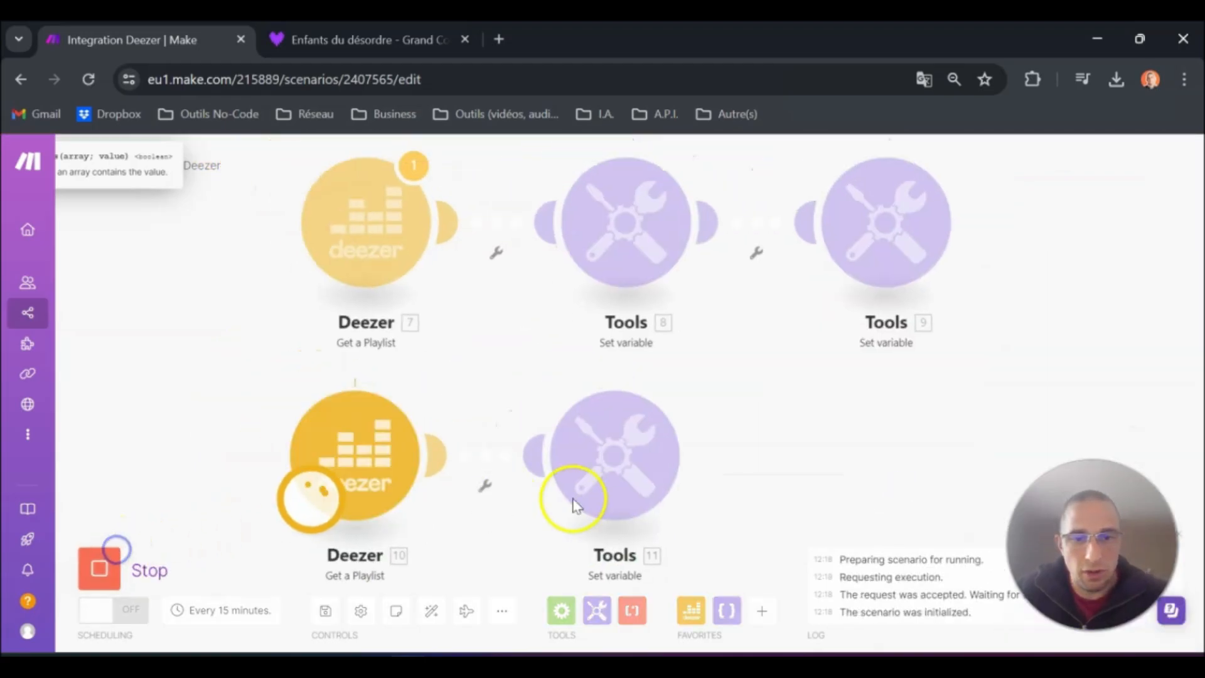
pyautogui.click(551, 327)
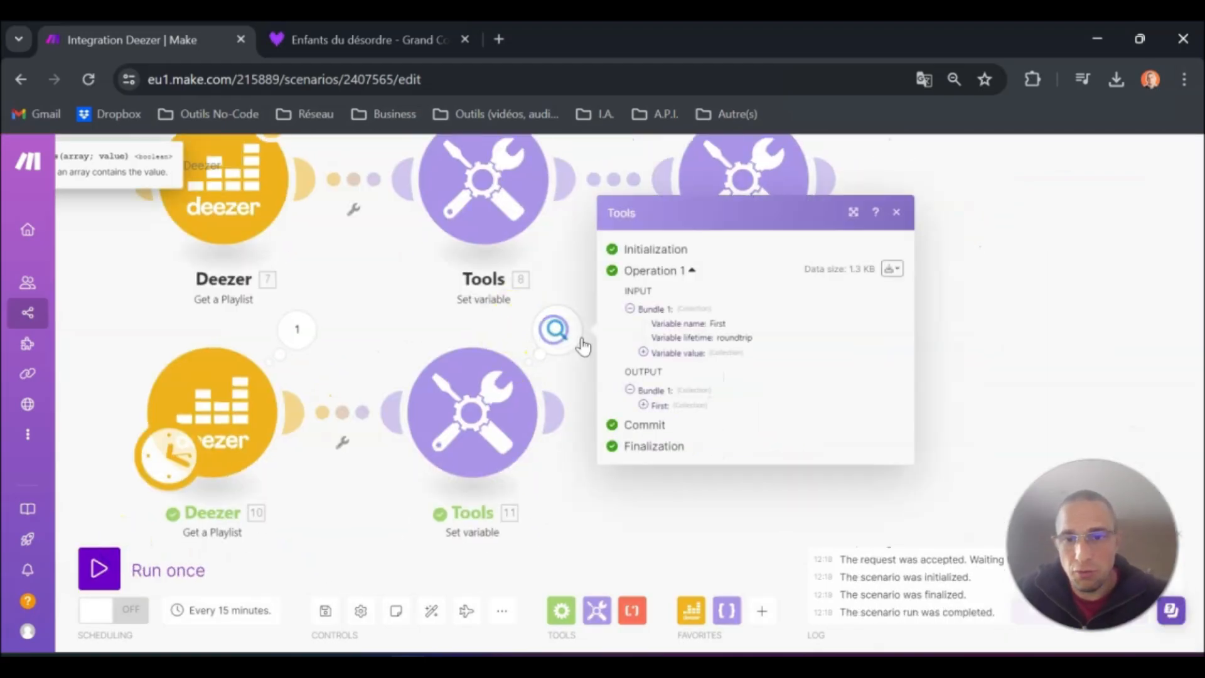
# Expand the First collection in the output bundle, check the track's title, and close the output details.
pyautogui.click(646, 407)
pyautogui.moveTo(772, 394); pyautogui.dragTo(660, 414)
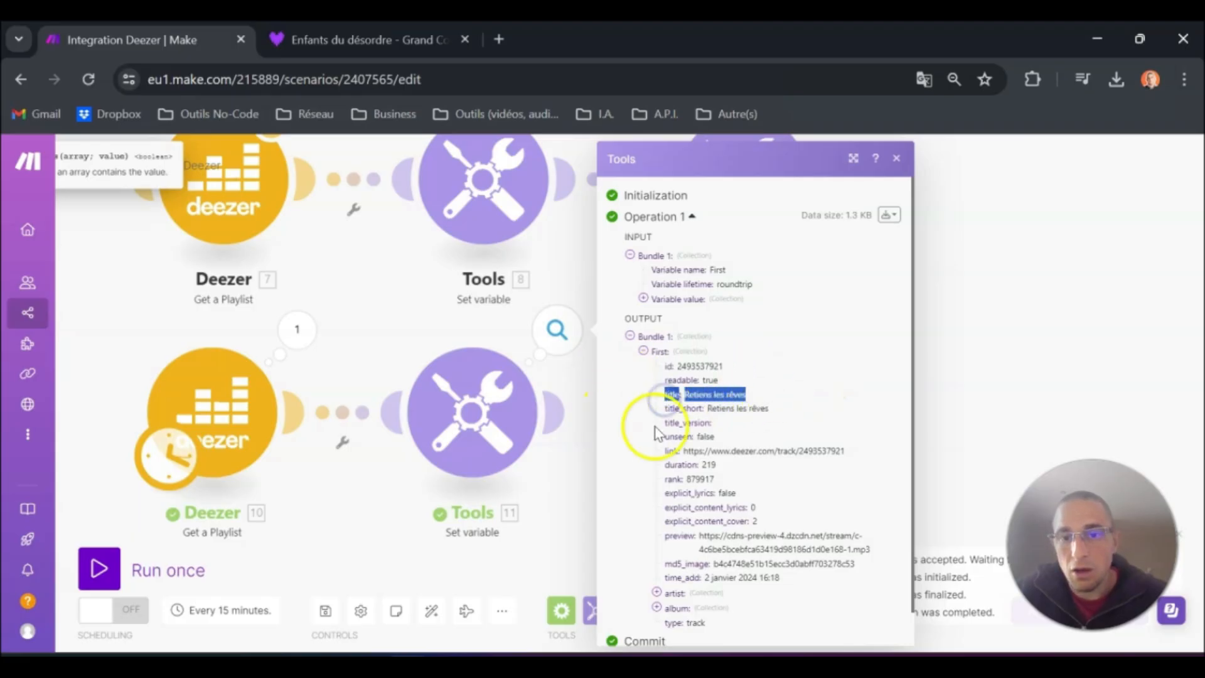
pyautogui.click(979, 403)
pyautogui.moveTo(705, 443); pyautogui.dragTo(689, 392)
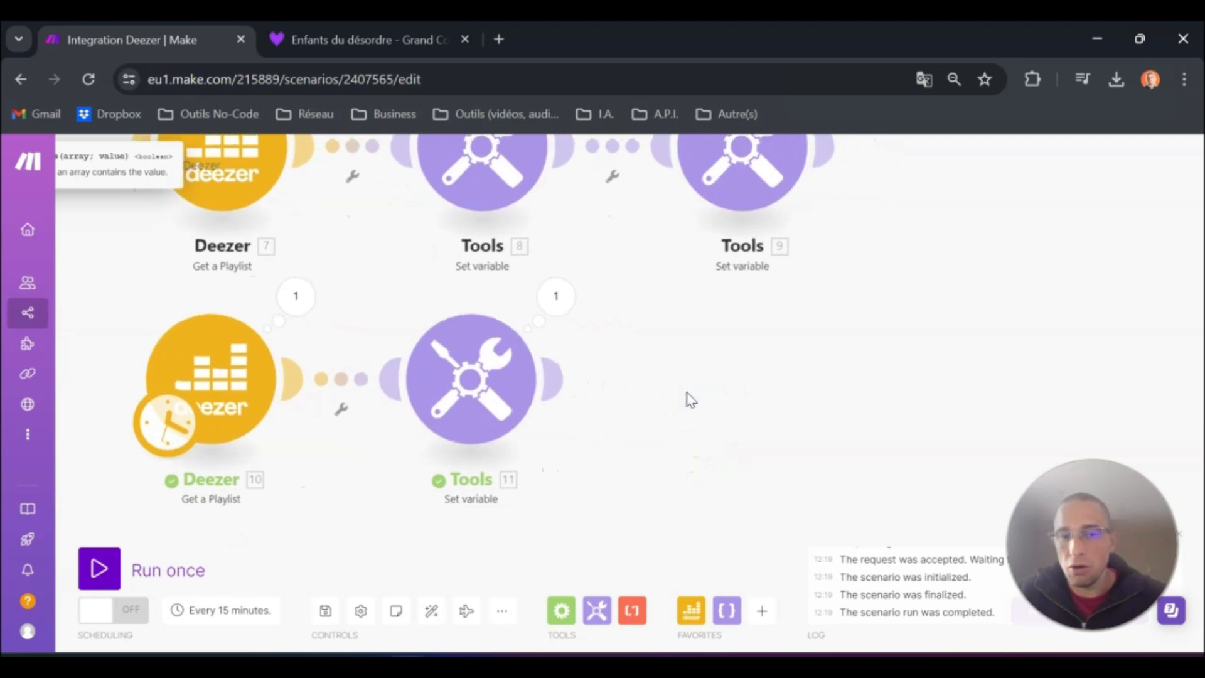
# Reopen the settings of the Tools module beside the new Deezer module for editing the First variable's value.
pyautogui.click(478, 361)
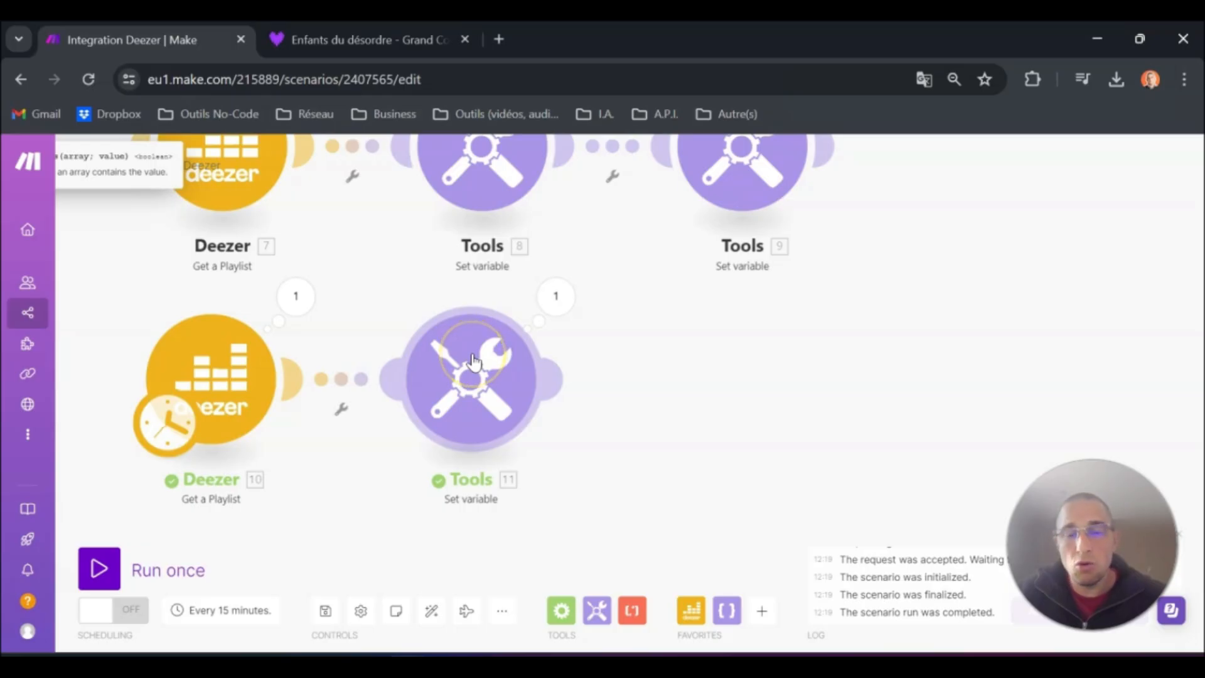
pyautogui.click(493, 376)
pyautogui.click(783, 449)
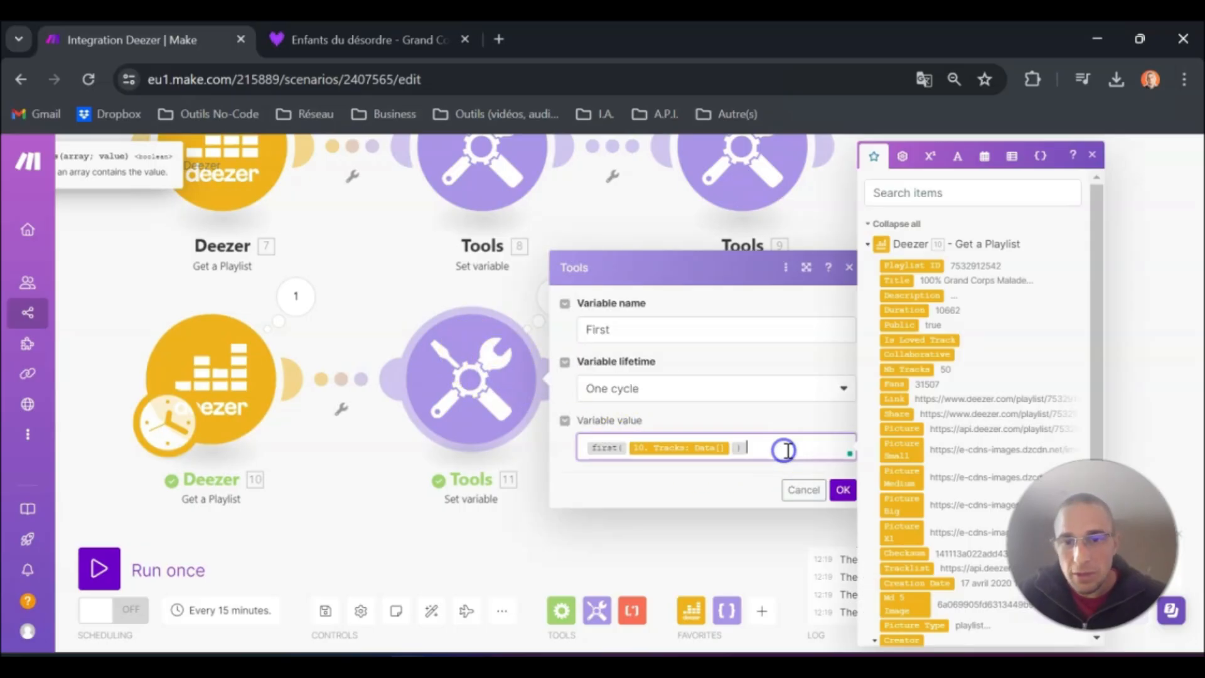
pyautogui.press('BackSpace')
pyautogui.press('BackSpace')
pyautogui.press('BackSpace')
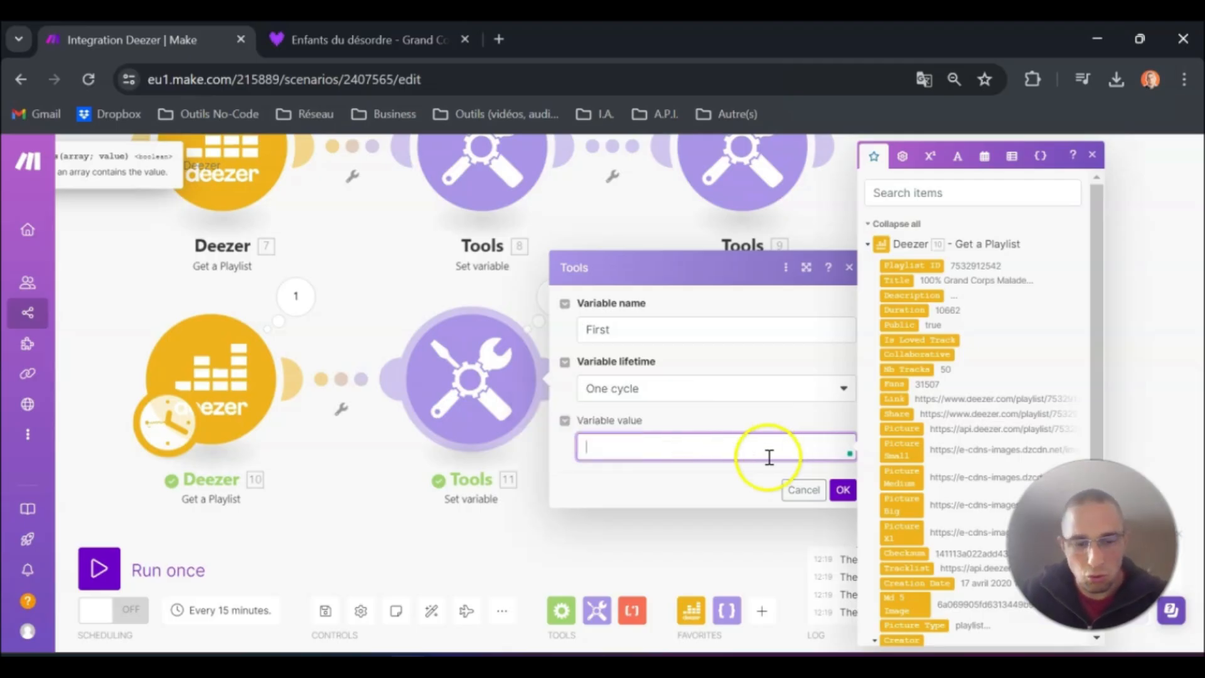
pyautogui.click(800, 488)
pyautogui.click(465, 395)
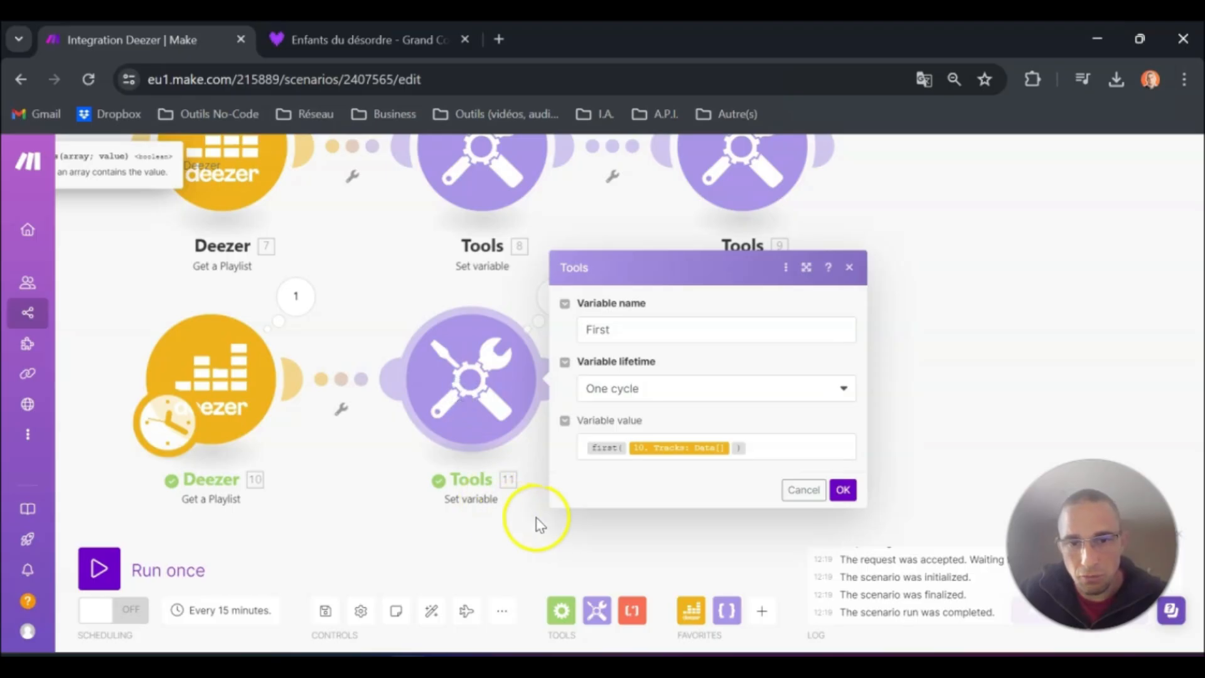
pyautogui.click(537, 524)
# Add a Tools Set variable module after the module that defines the First variable.
pyautogui.click(556, 377)
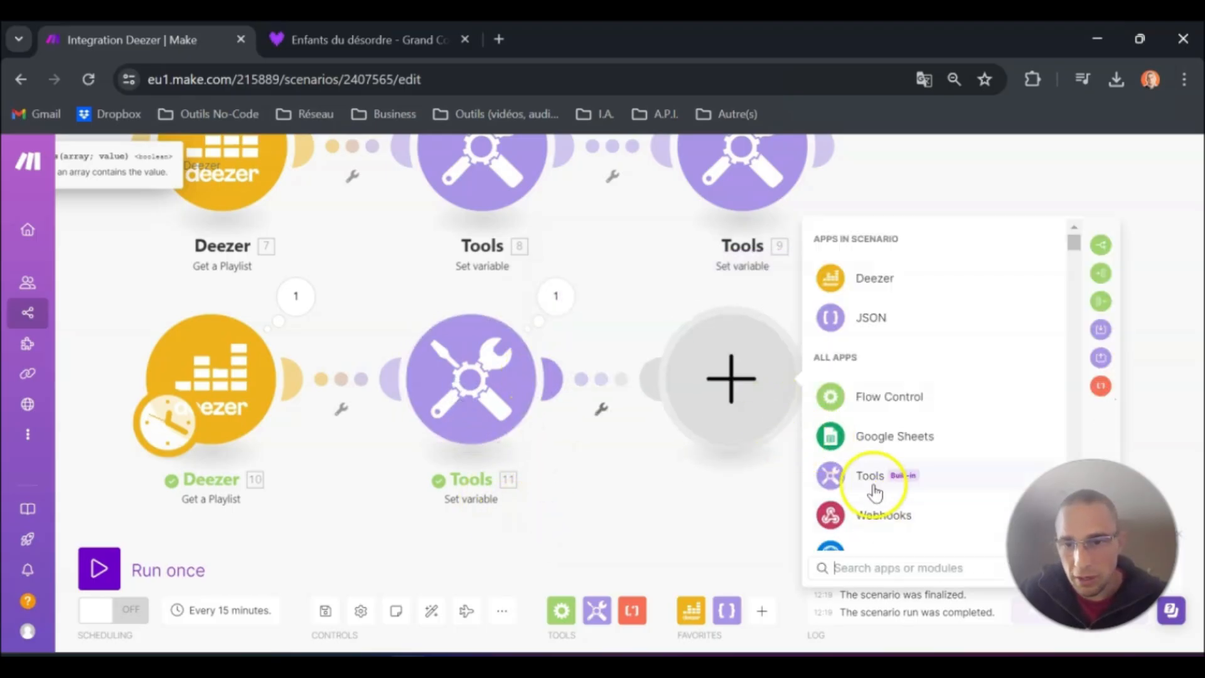
pyautogui.click(874, 491)
pyautogui.scroll(-2, 878, 486)
pyautogui.click(895, 455)
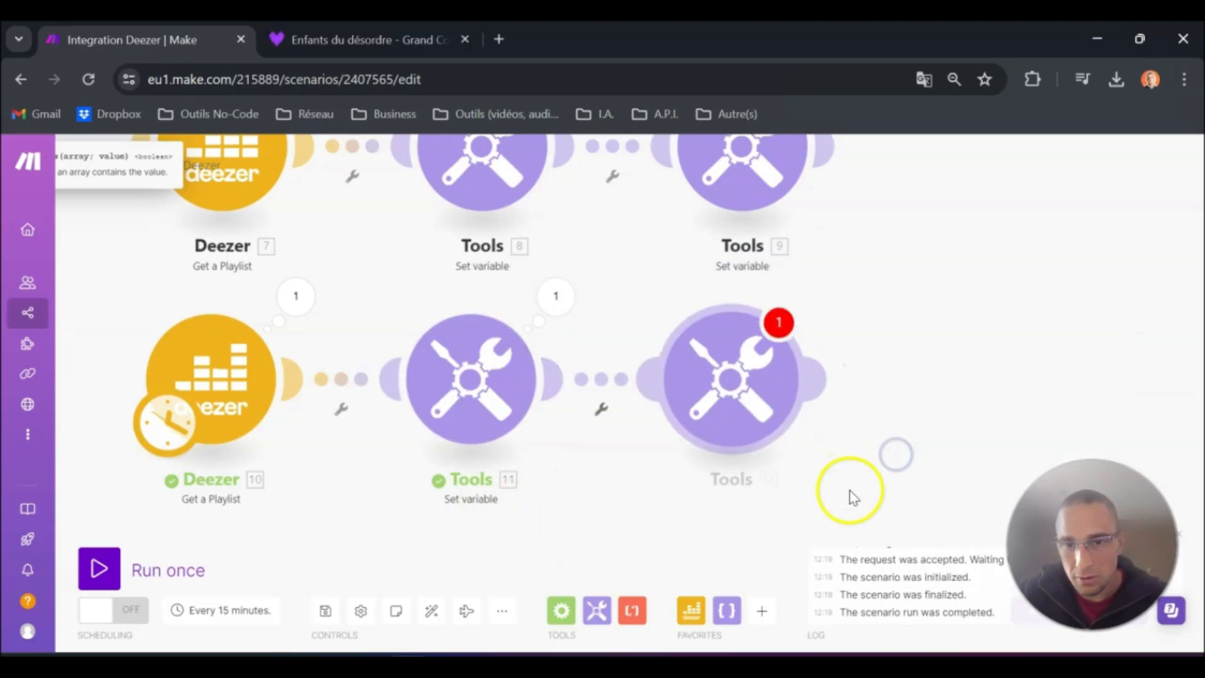
# Name the new variable Last and set its value to the last() function applied to the Deezer playlist's Tracks Data array.
pyautogui.click(890, 324)
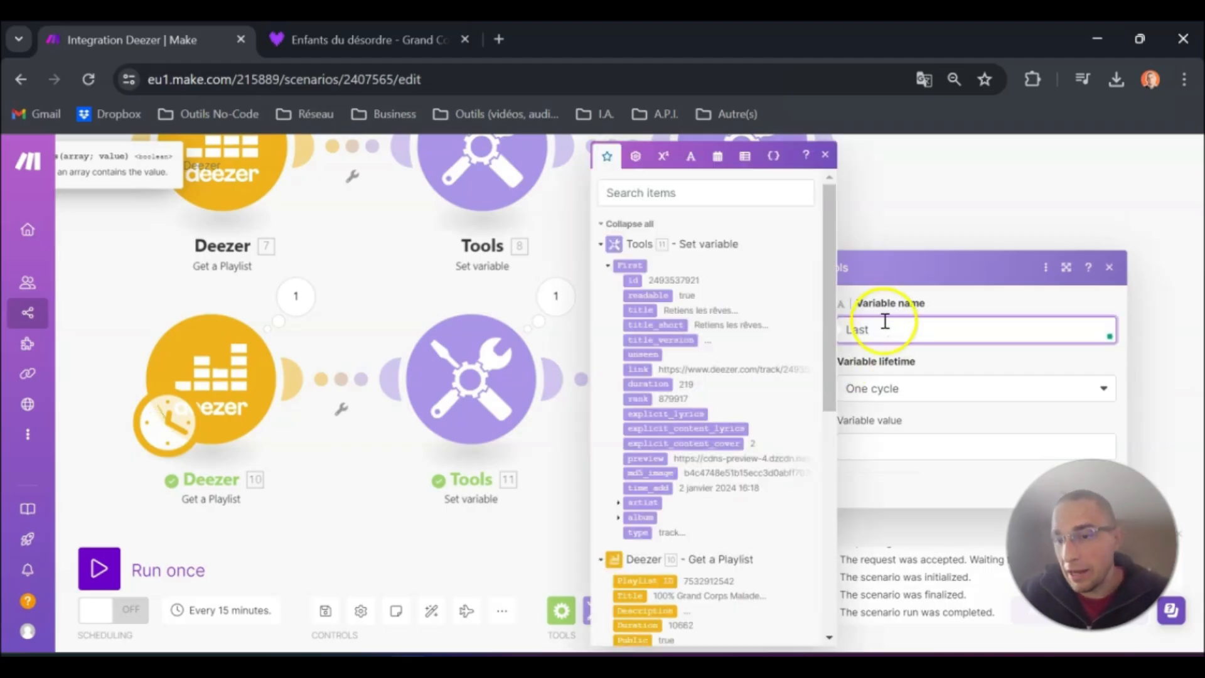
pyautogui.click(914, 450)
pyautogui.write('last(')
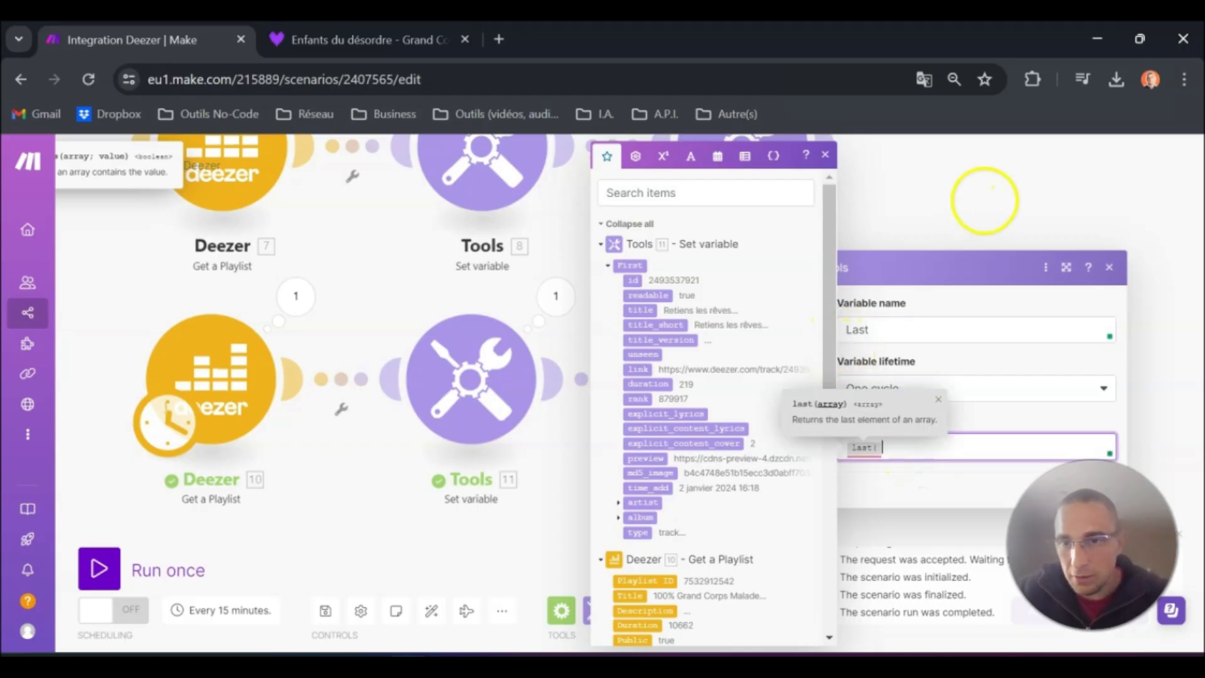
pyautogui.moveTo(527, 529); pyautogui.dragTo(384, 529)
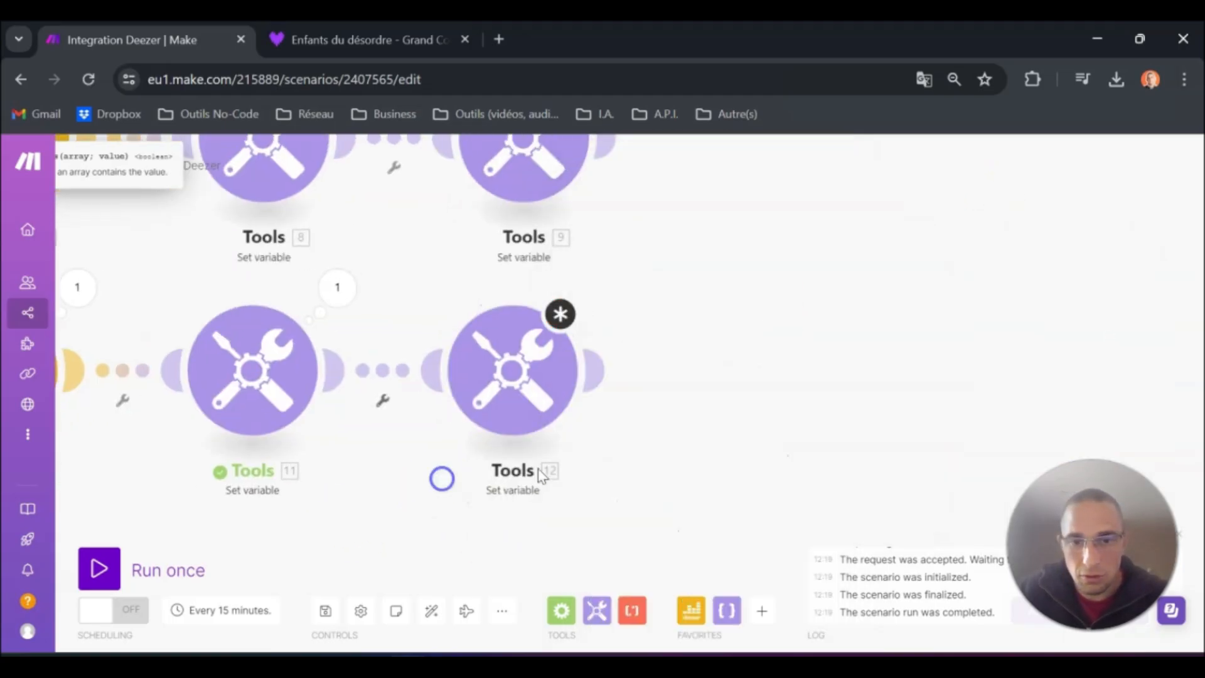
pyautogui.click(462, 350)
pyautogui.click(747, 423)
pyautogui.scroll(-7, 954, 527)
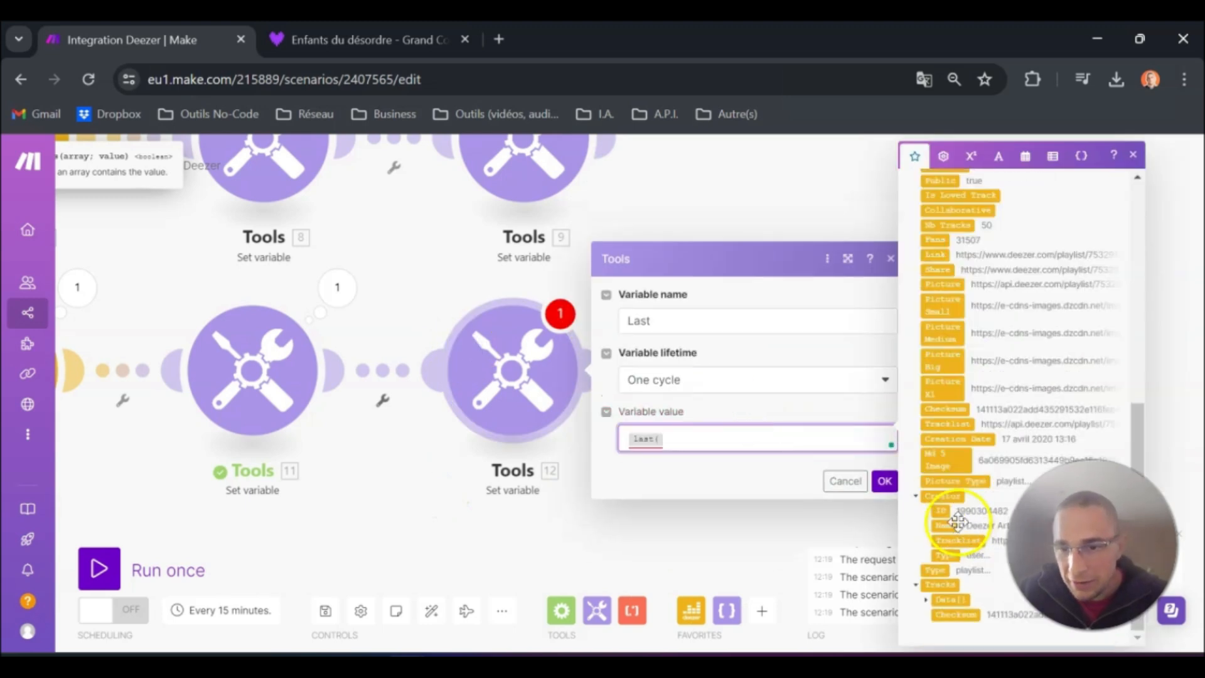
pyautogui.click(948, 601)
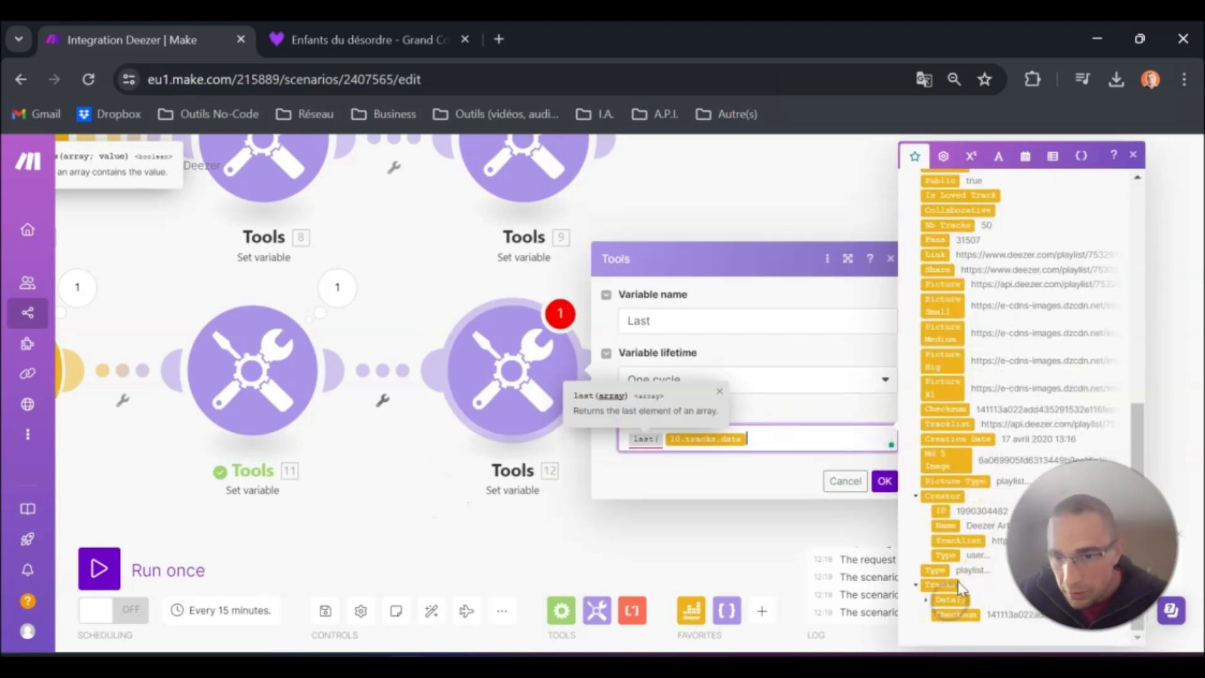
pyautogui.write(')')
pyautogui.click(885, 480)
pyautogui.moveTo(713, 431); pyautogui.dragTo(842, 407)
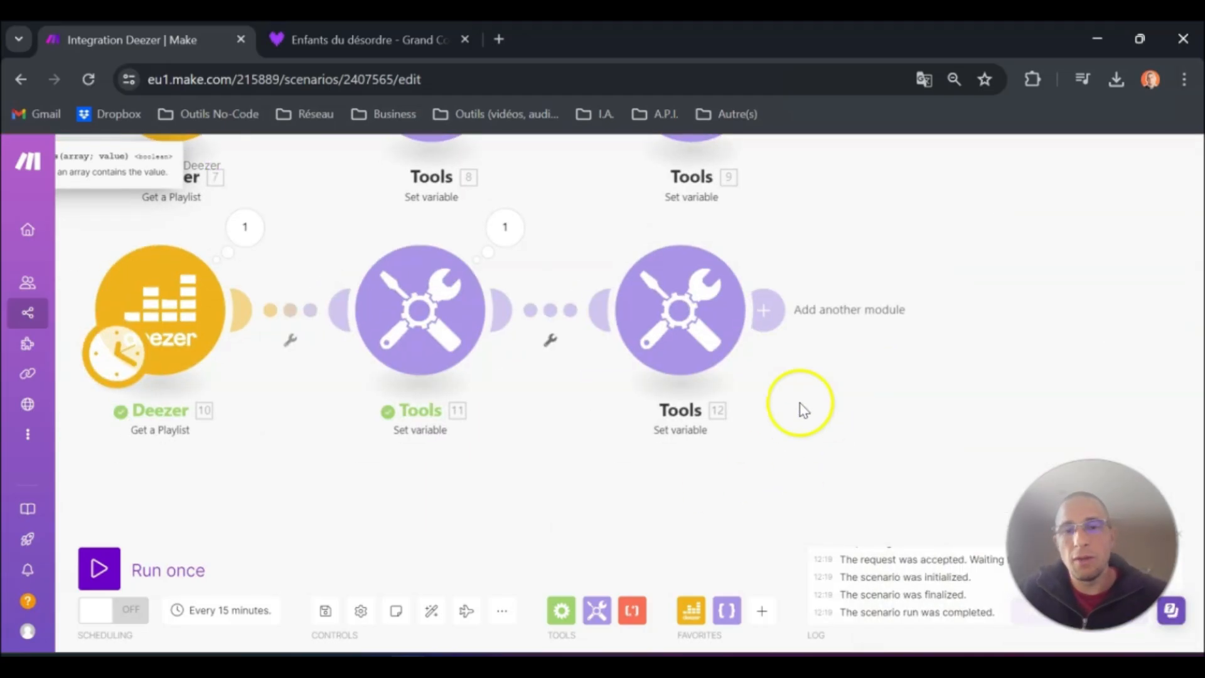
# Examine the output of Deezer module 10, going through the full list of tracks in the Tracks Data array.
pyautogui.click(247, 248)
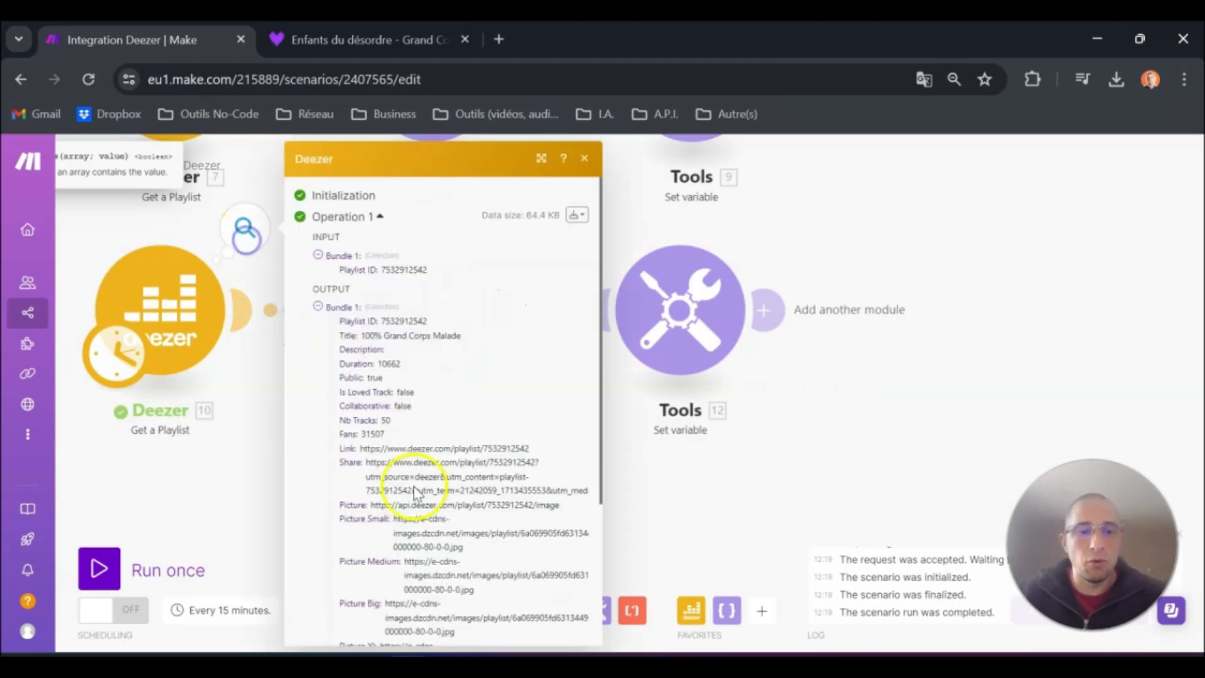
pyautogui.scroll(-5, 393, 425)
pyautogui.scroll(1, 352, 568)
pyautogui.scroll(3, 338, 515)
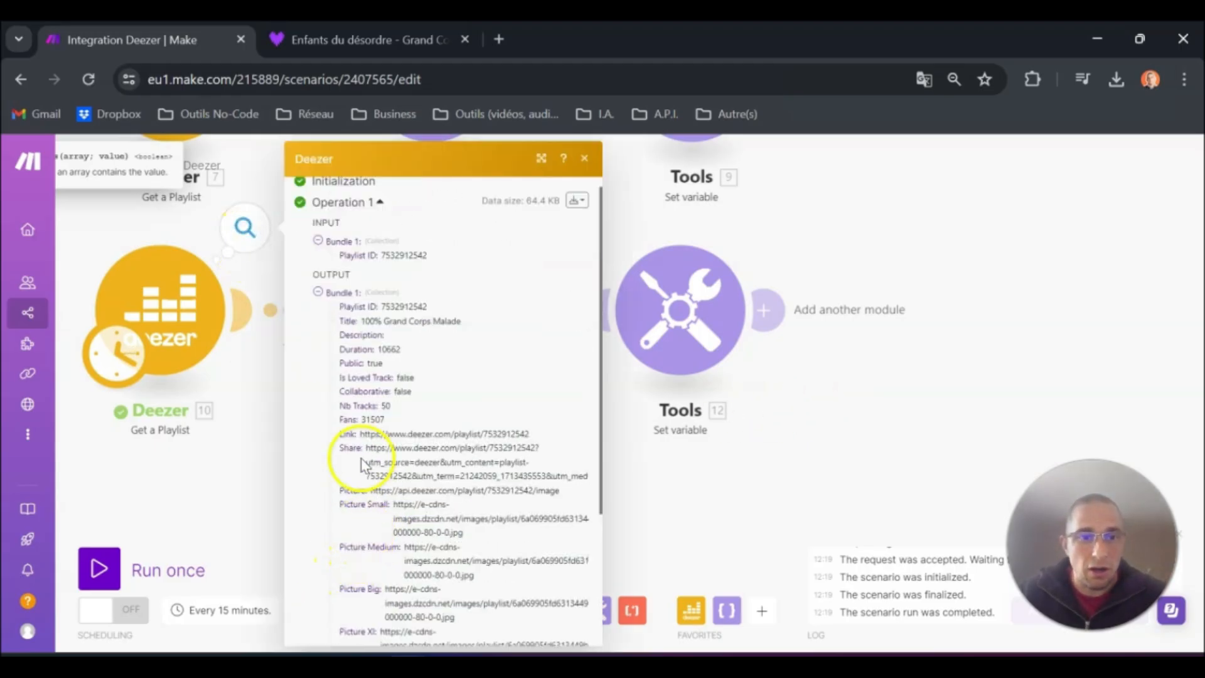
pyautogui.scroll(-4, 320, 451)
pyautogui.click(330, 585)
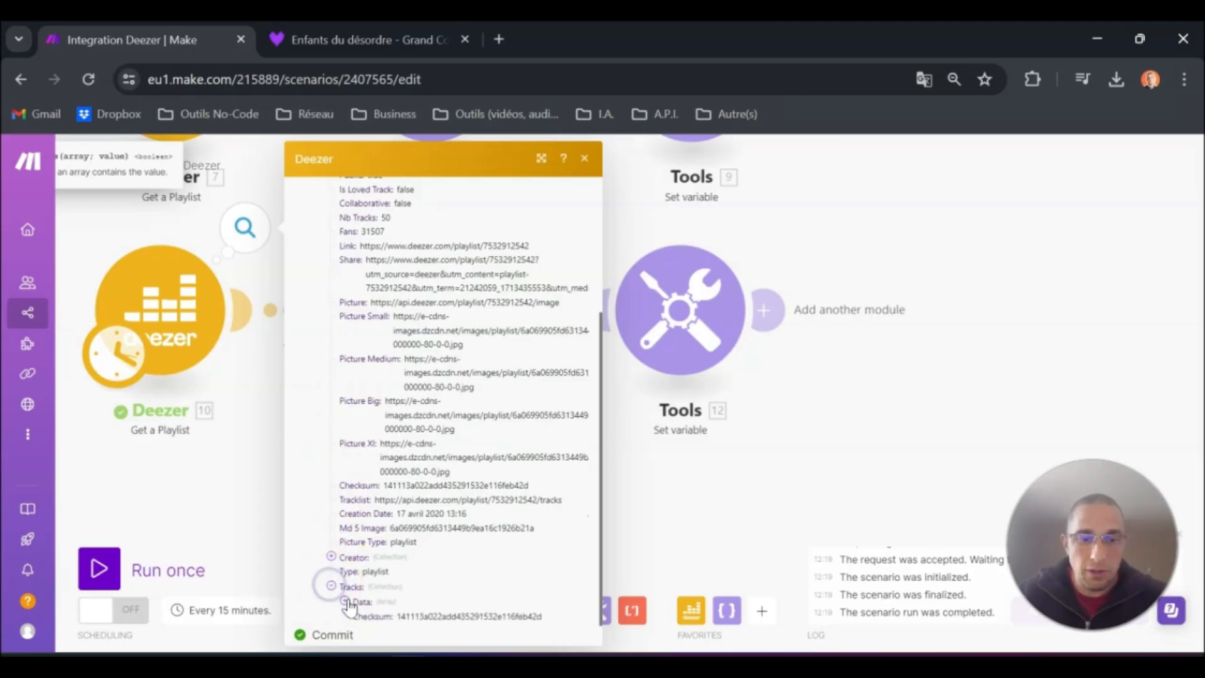
pyautogui.scroll(-5, 436, 545)
pyautogui.scroll(-4, 436, 545)
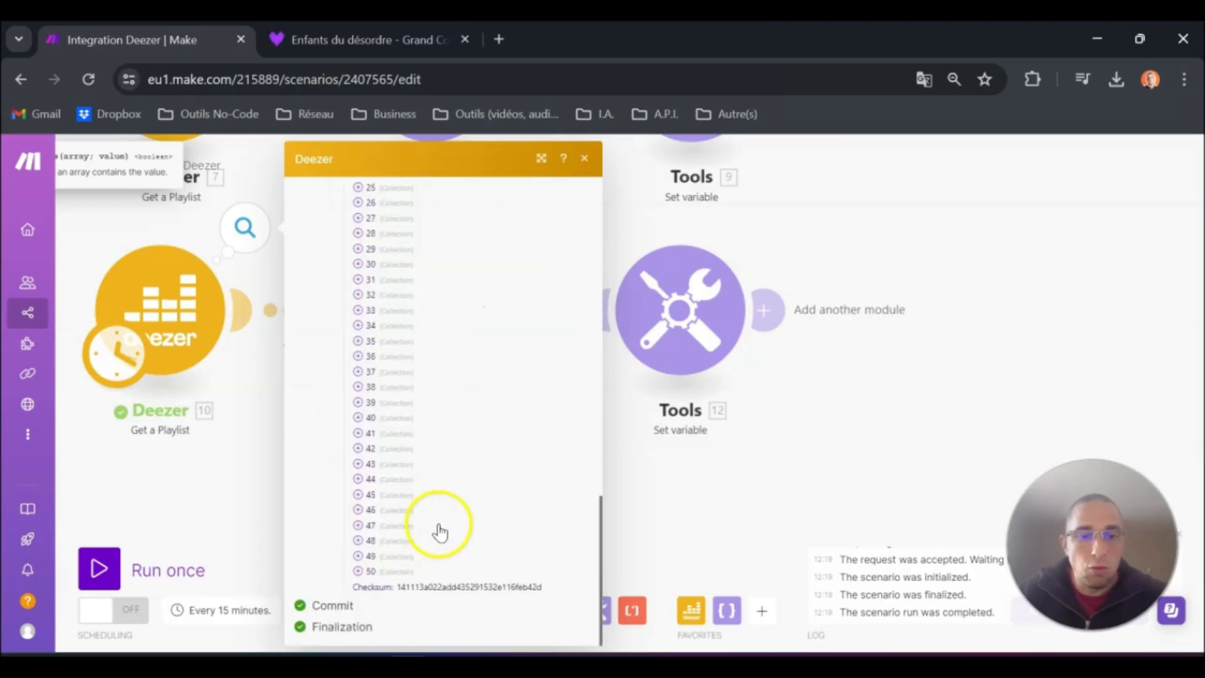
pyautogui.scroll(9, 438, 531)
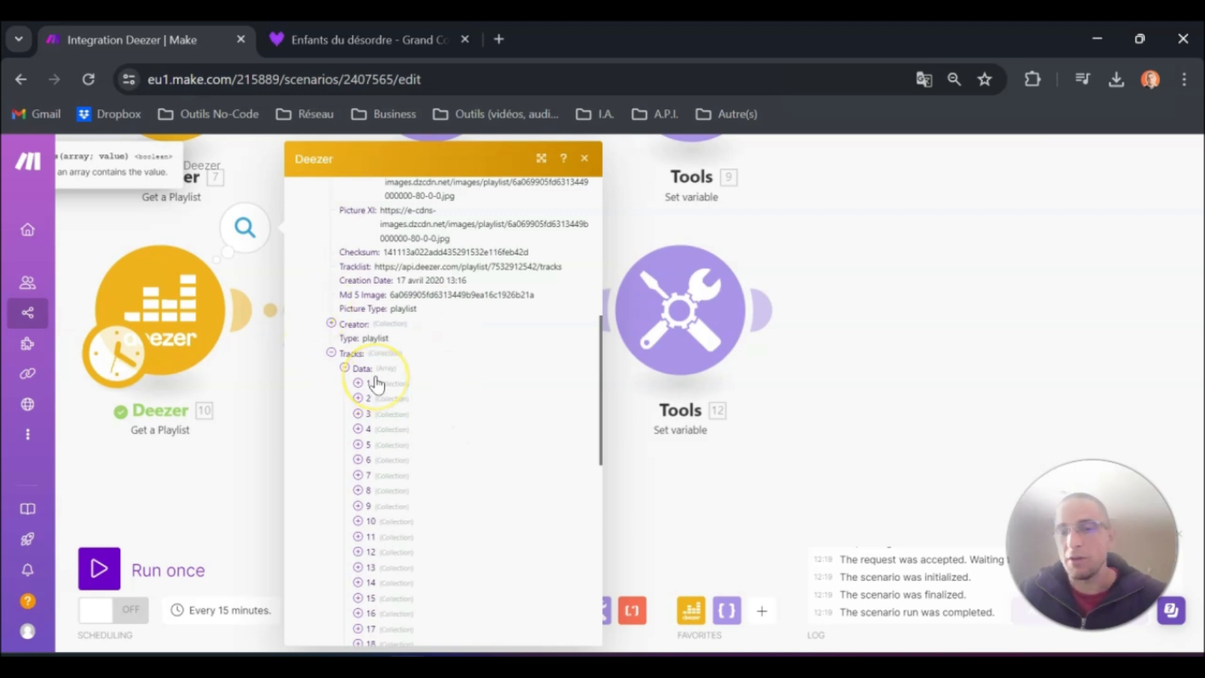
pyautogui.scroll(-9, 433, 467)
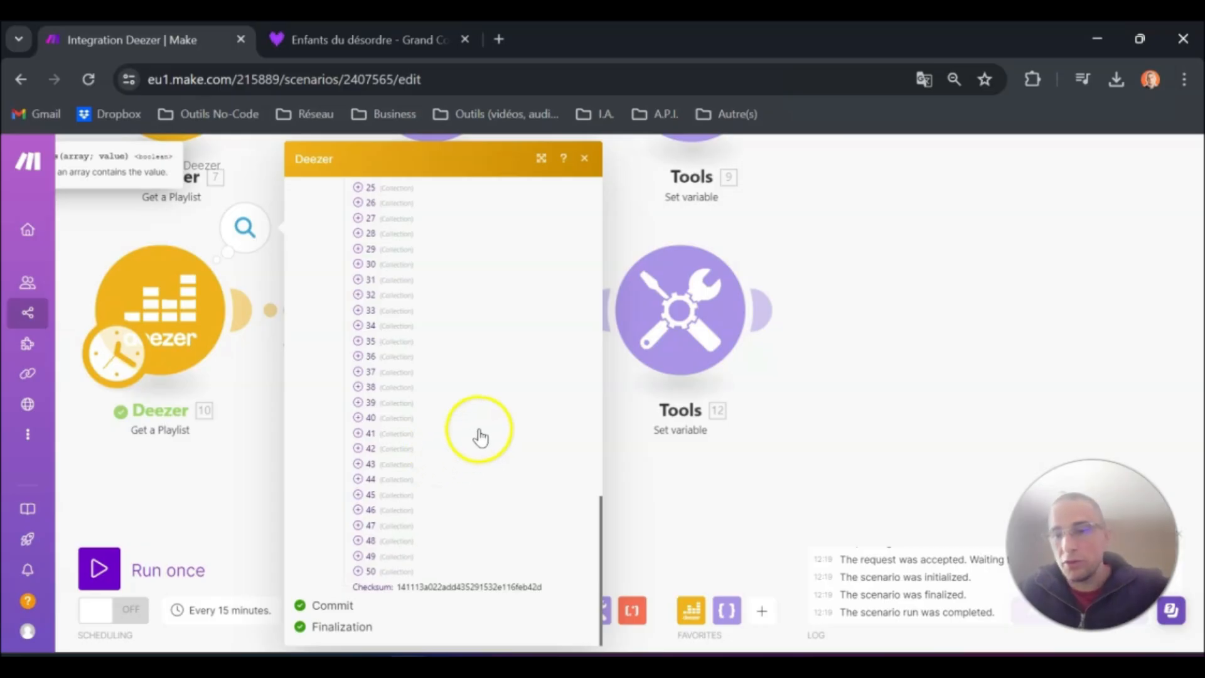
pyautogui.click(811, 481)
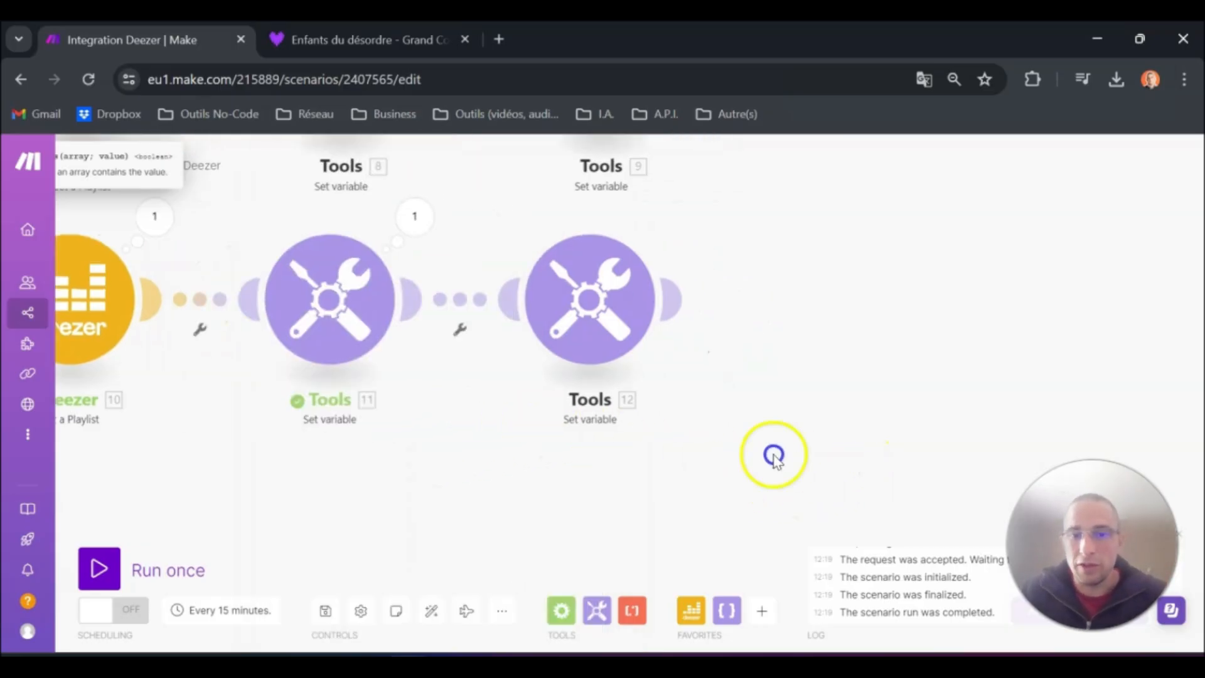
# Check the Last variable's formula, keep it, and run the scenario once.
pyautogui.click(566, 288)
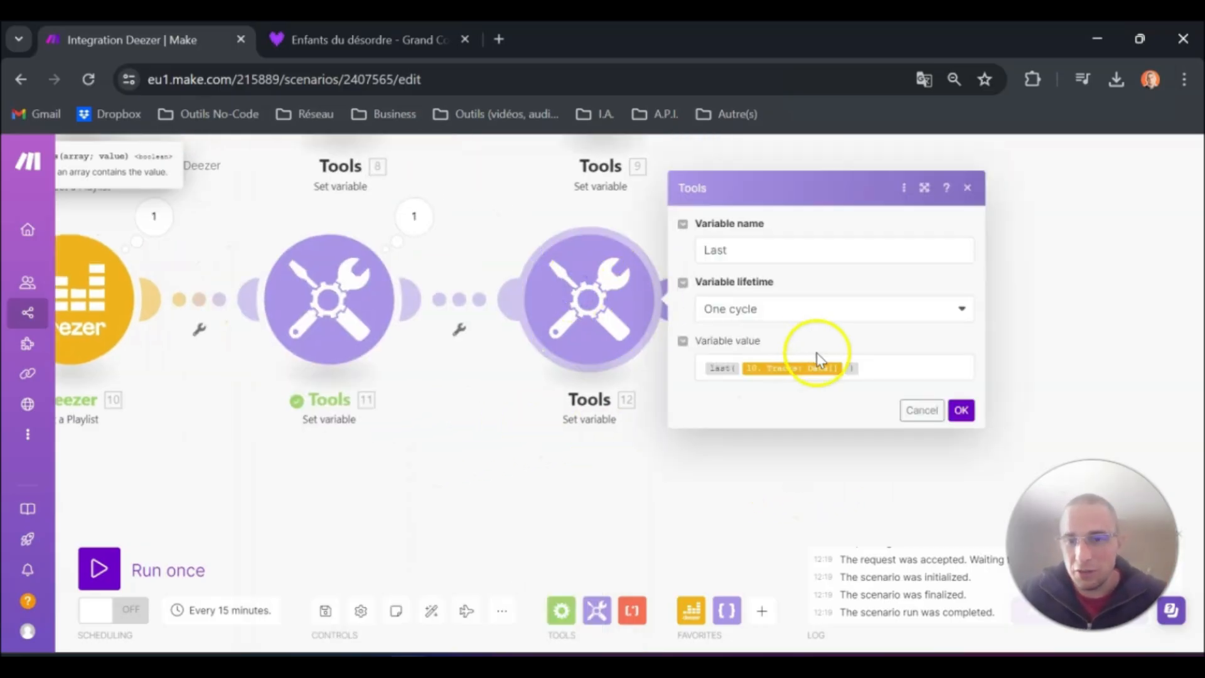
pyautogui.click(960, 409)
pyautogui.click(110, 556)
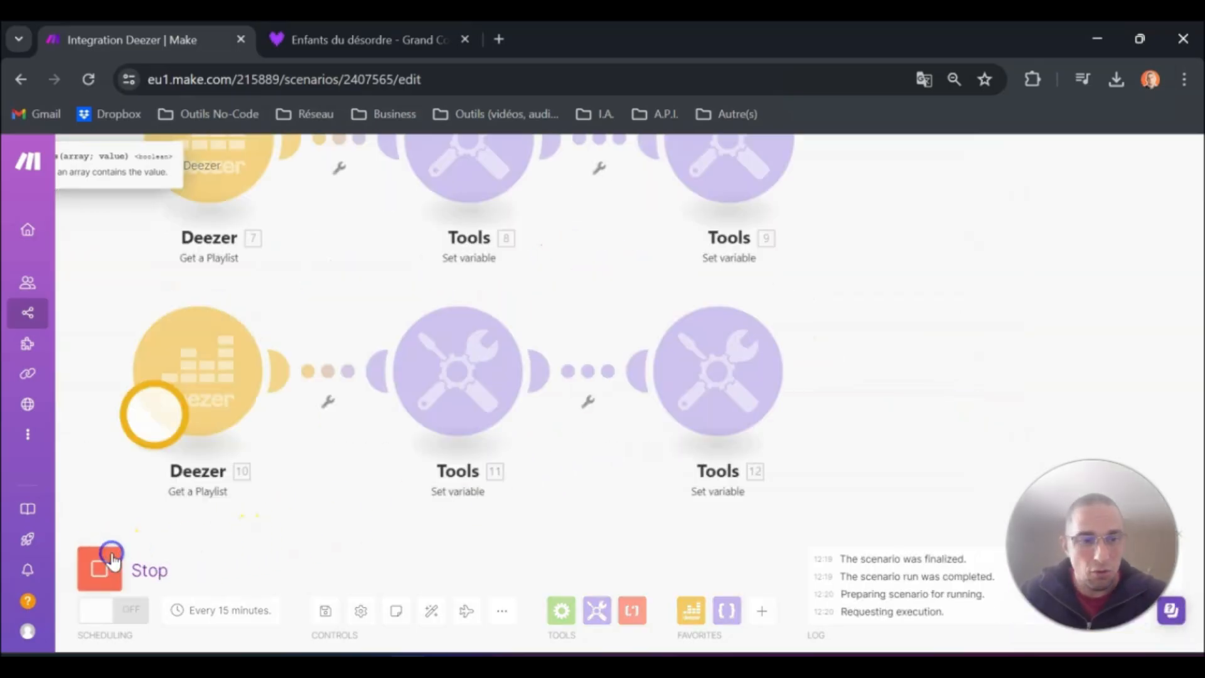
# Inspect the output of the Last variable module and find the title of the returned track.
pyautogui.moveTo(1042, 380); pyautogui.dragTo(629, 315)
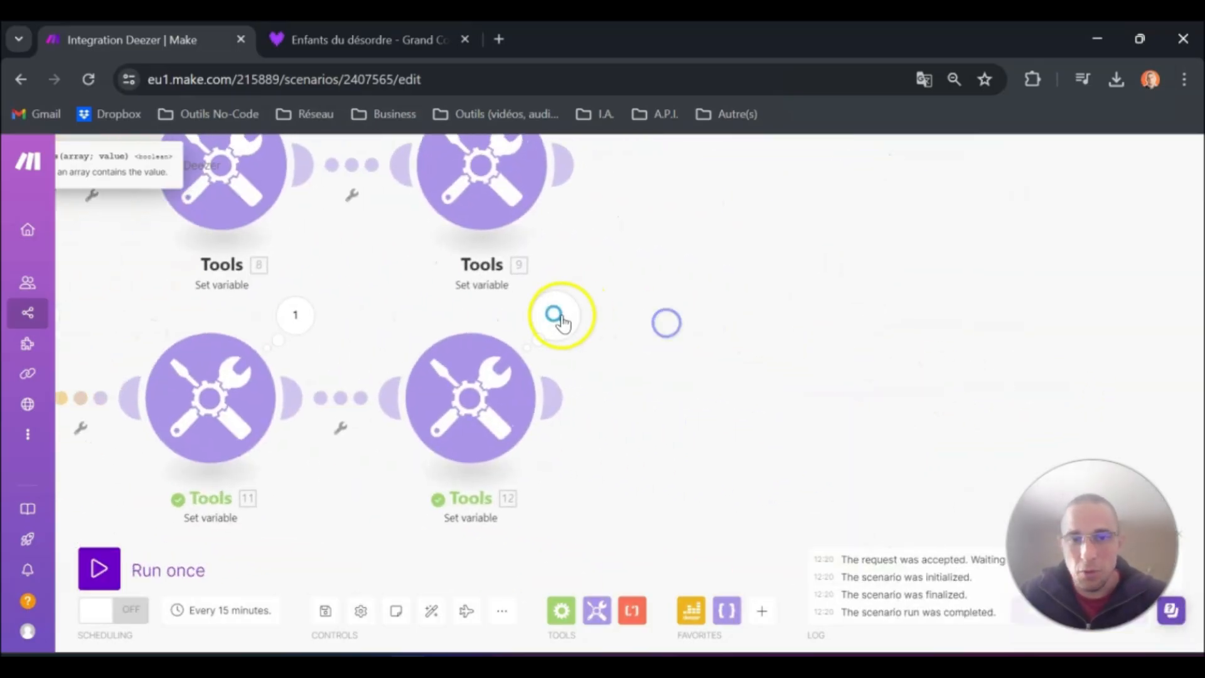
pyautogui.click(556, 315)
pyautogui.click(643, 389)
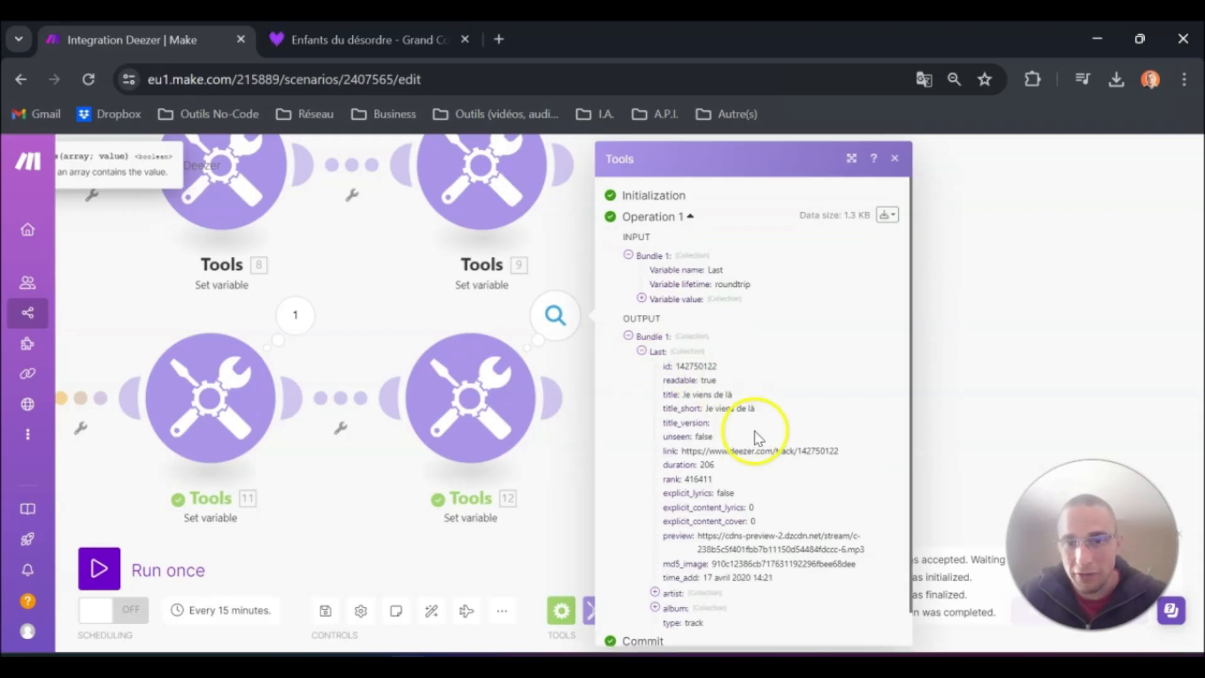
pyautogui.moveTo(731, 394); pyautogui.dragTo(687, 393)
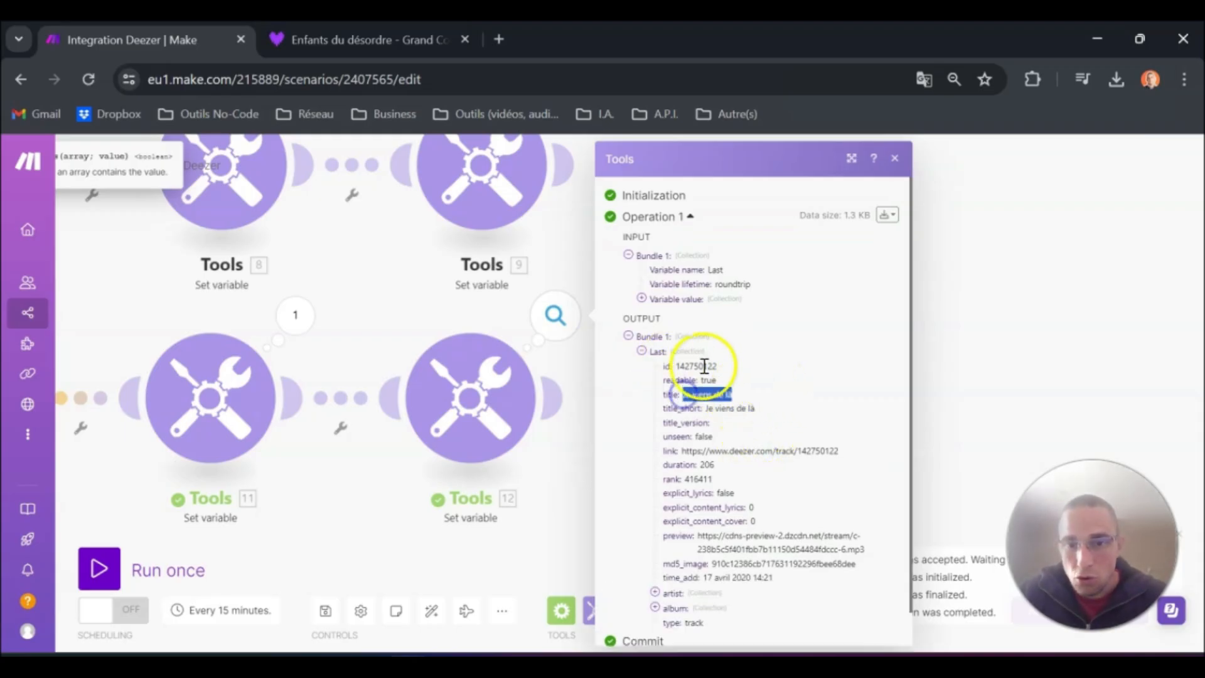
# Expand item 50 of the Tracks Data array in Deezer module 10's output and compare its title with the Last variable.
pyautogui.moveTo(345, 511); pyautogui.dragTo(695, 437)
pyautogui.click(312, 313)
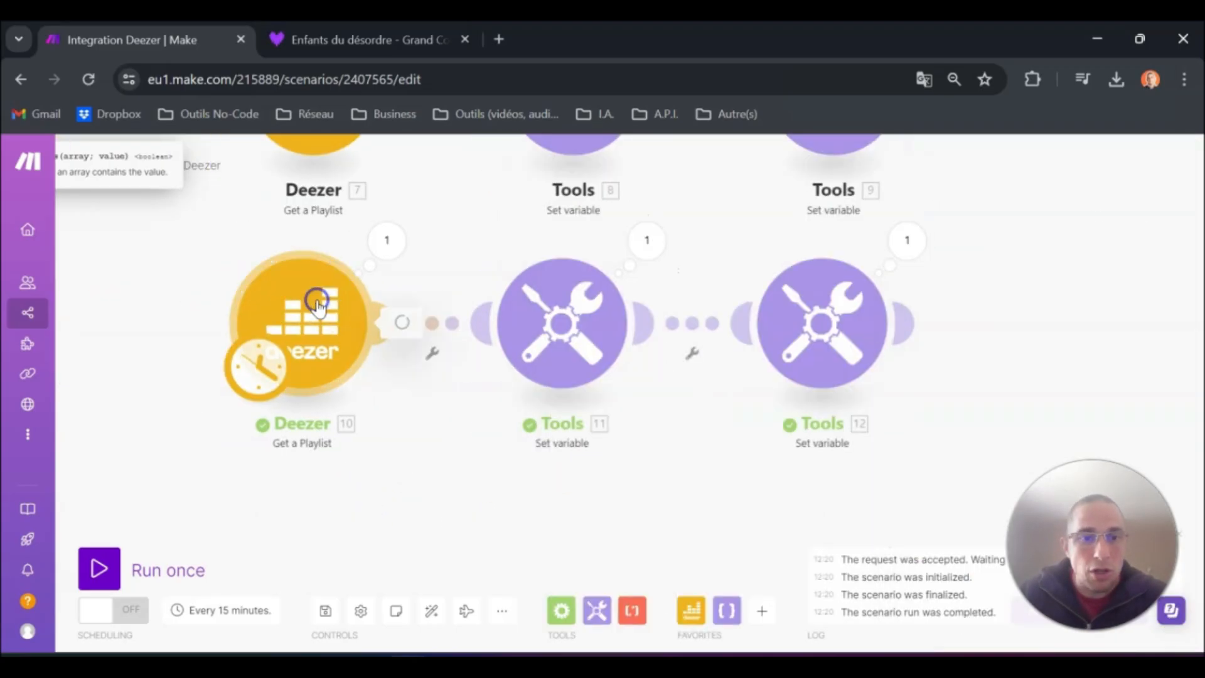
pyautogui.click(379, 237)
pyautogui.click(555, 454)
pyautogui.scroll(-3, 554, 454)
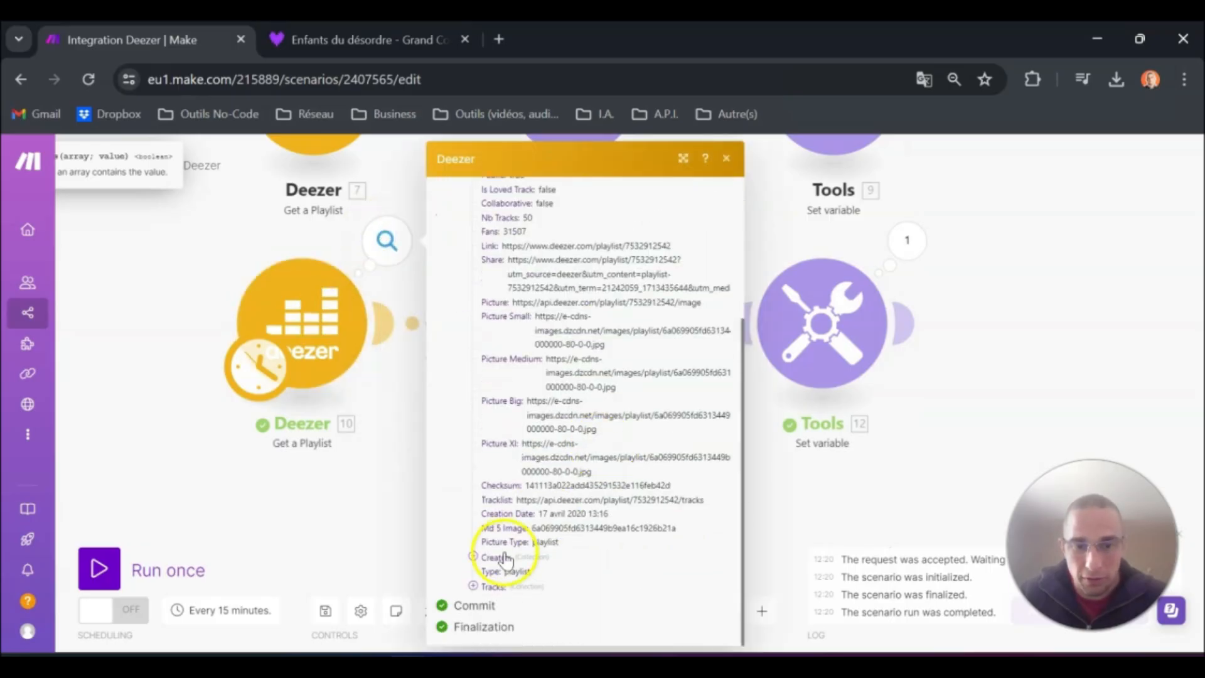
pyautogui.click(473, 574)
pyautogui.click(486, 601)
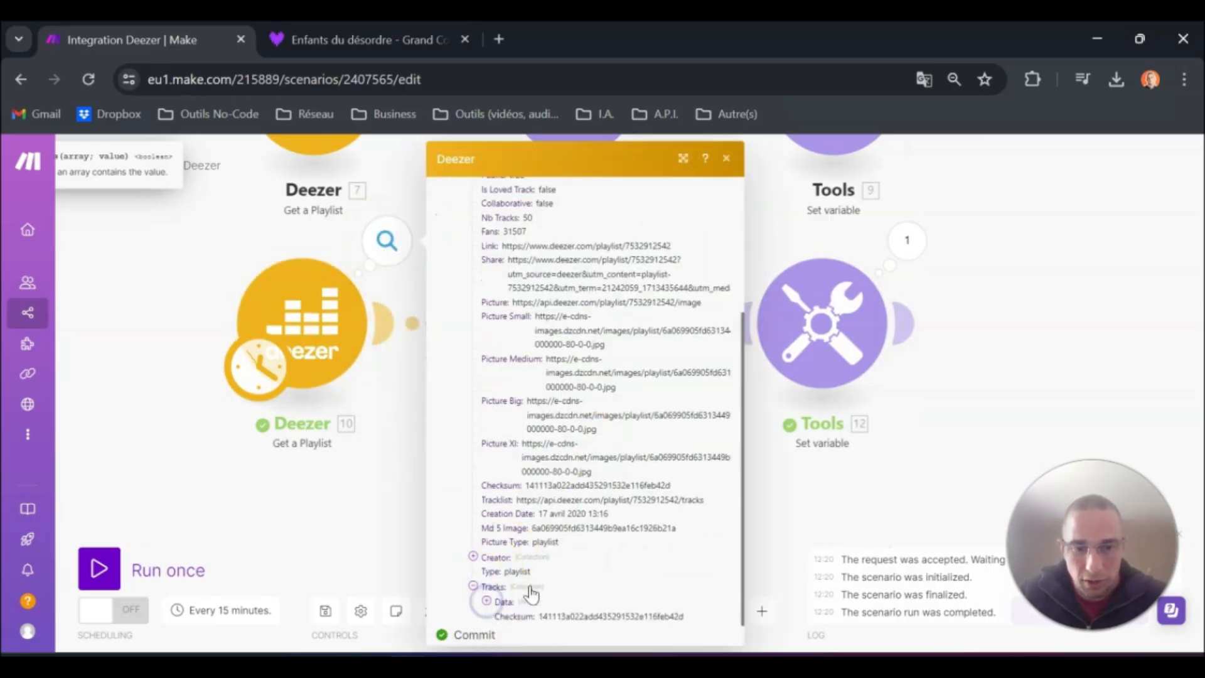
pyautogui.scroll(-10, 533, 565)
pyautogui.click(500, 571)
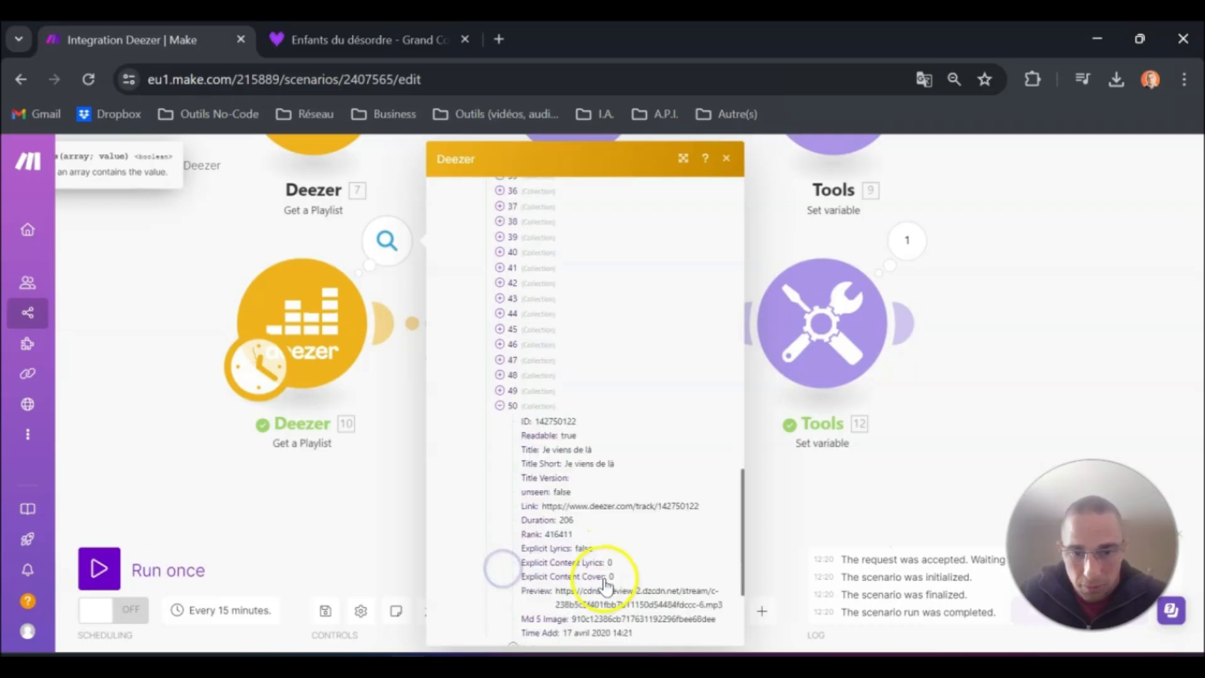
pyautogui.scroll(-3, 605, 565)
pyautogui.tripleClick(503, 429)
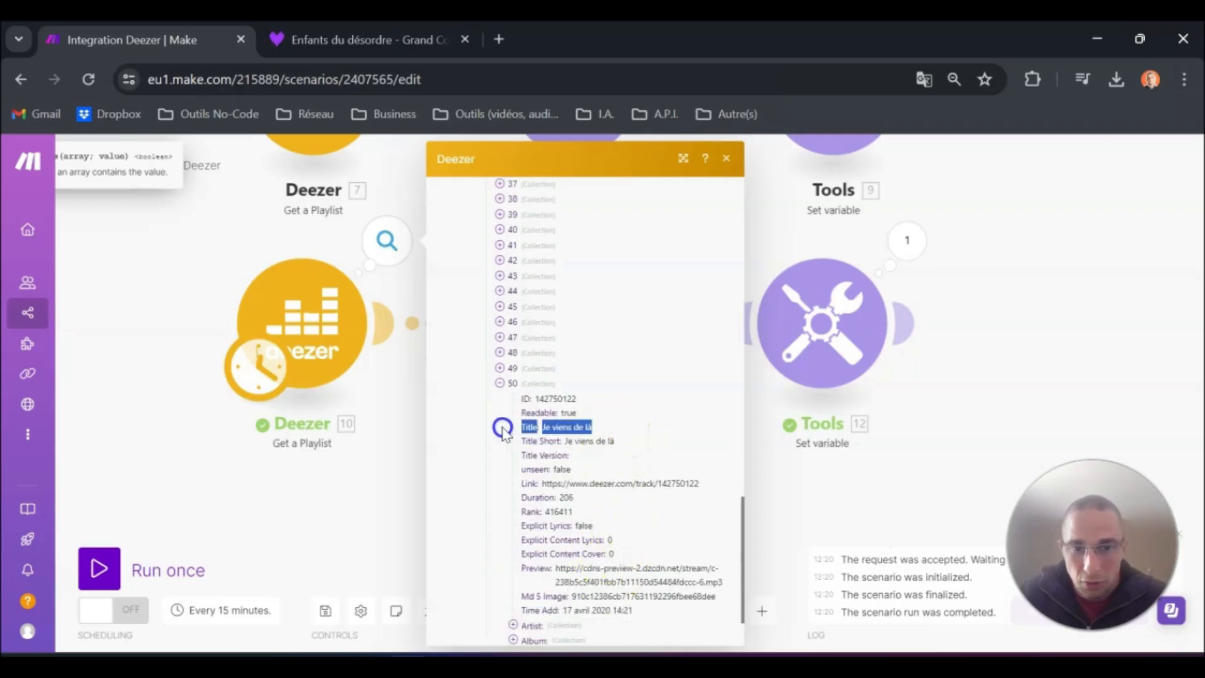
pyautogui.click(948, 412)
pyautogui.moveTo(931, 437); pyautogui.dragTo(917, 342)
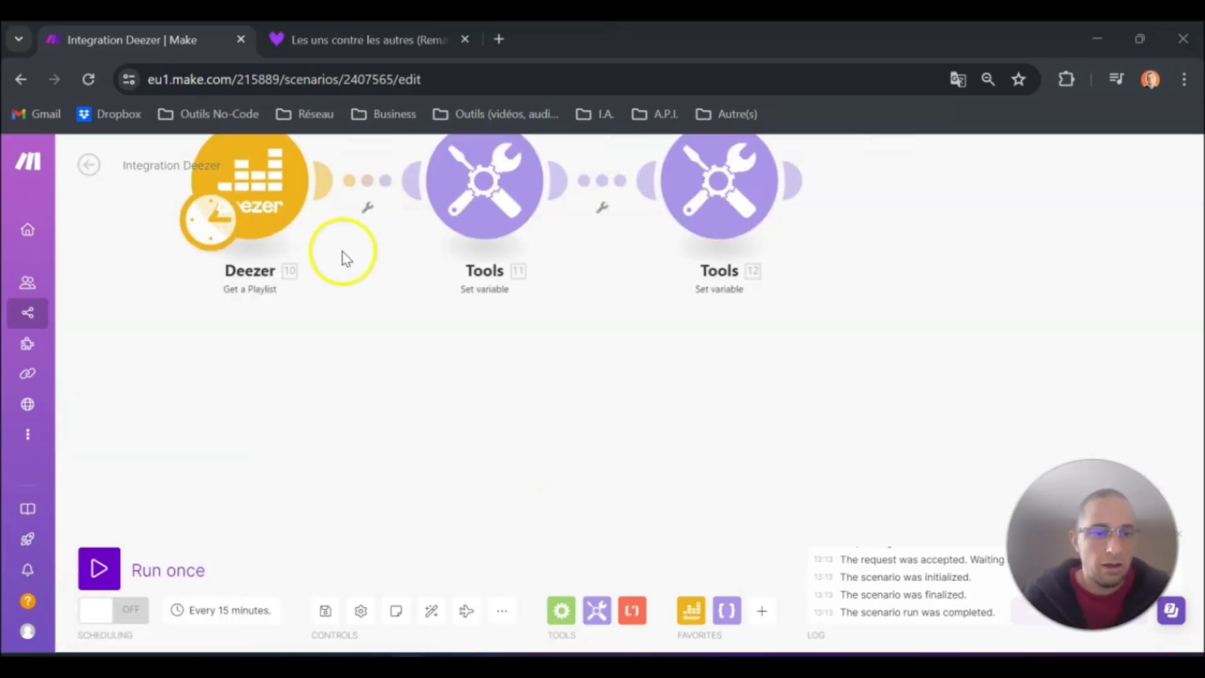
# Add an empty module below Deezer module 10 and move the scenario's starting trigger onto it.
pyautogui.moveTo(349, 395); pyautogui.dragTo(357, 361)
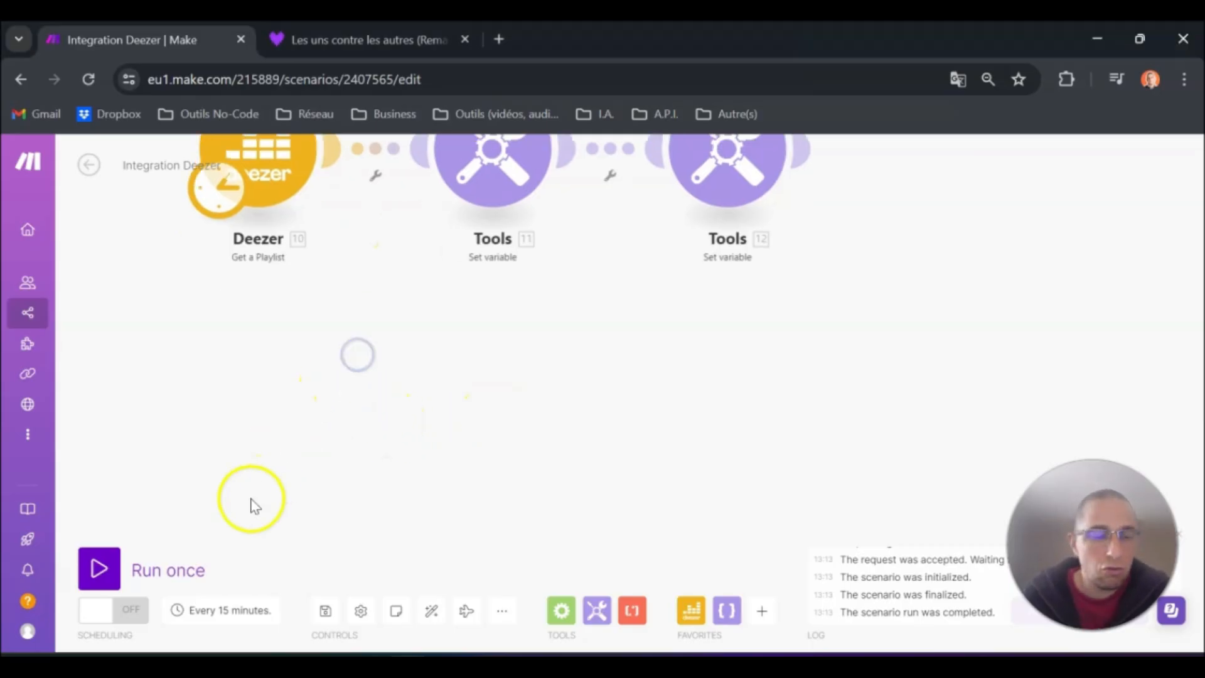
pyautogui.moveTo(251, 429); pyautogui.dragTo(237, 363)
pyautogui.rightClick(232, 352)
pyautogui.click(295, 363)
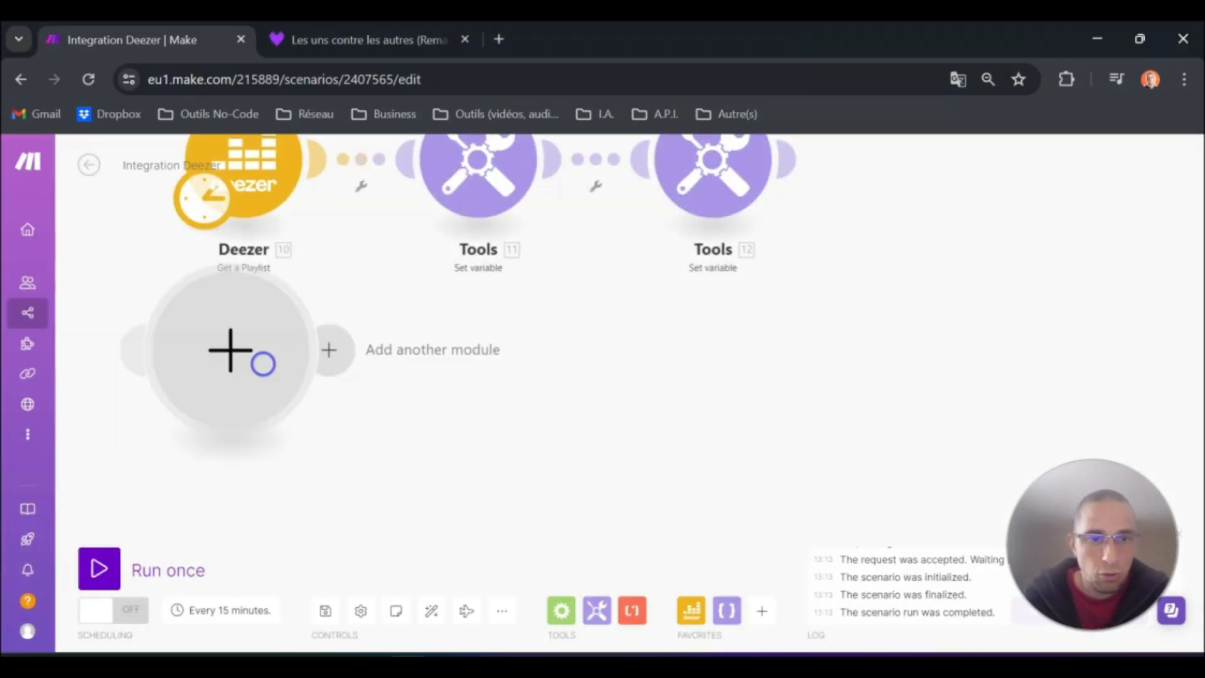
pyautogui.moveTo(246, 368); pyautogui.dragTo(238, 367)
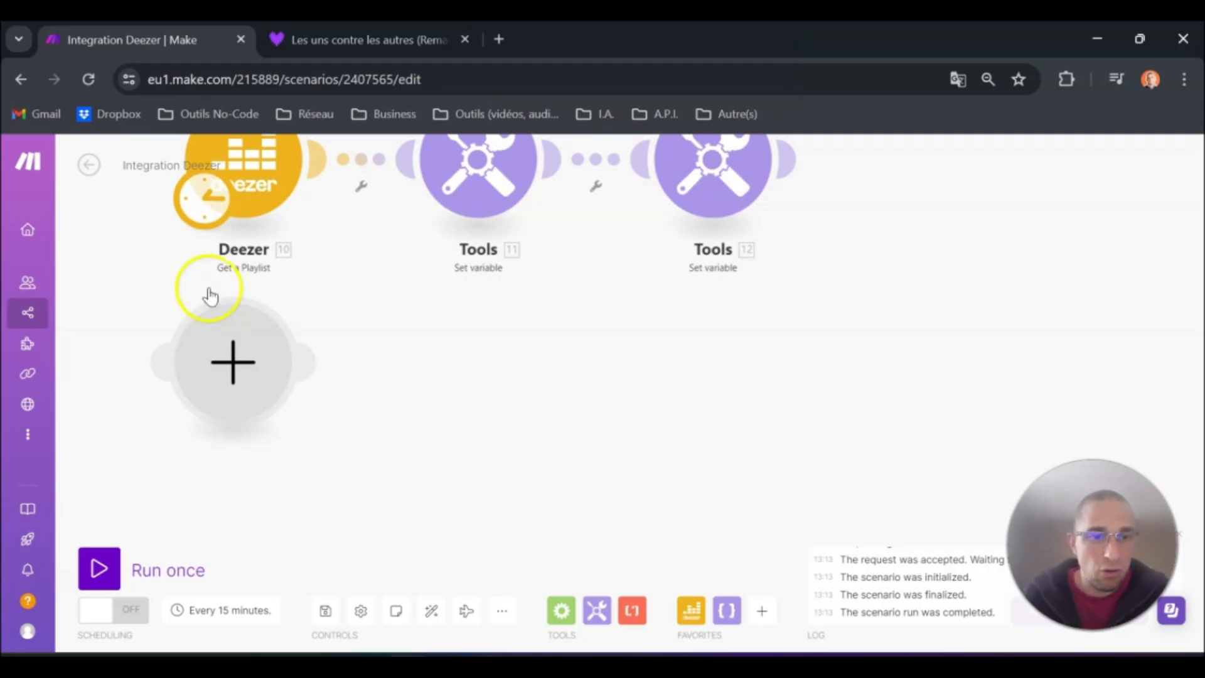
pyautogui.moveTo(202, 197); pyautogui.dragTo(234, 359)
# Turn the empty starting module into a Tools Set variable module and name its variable CréTableau.
pyautogui.click(247, 349)
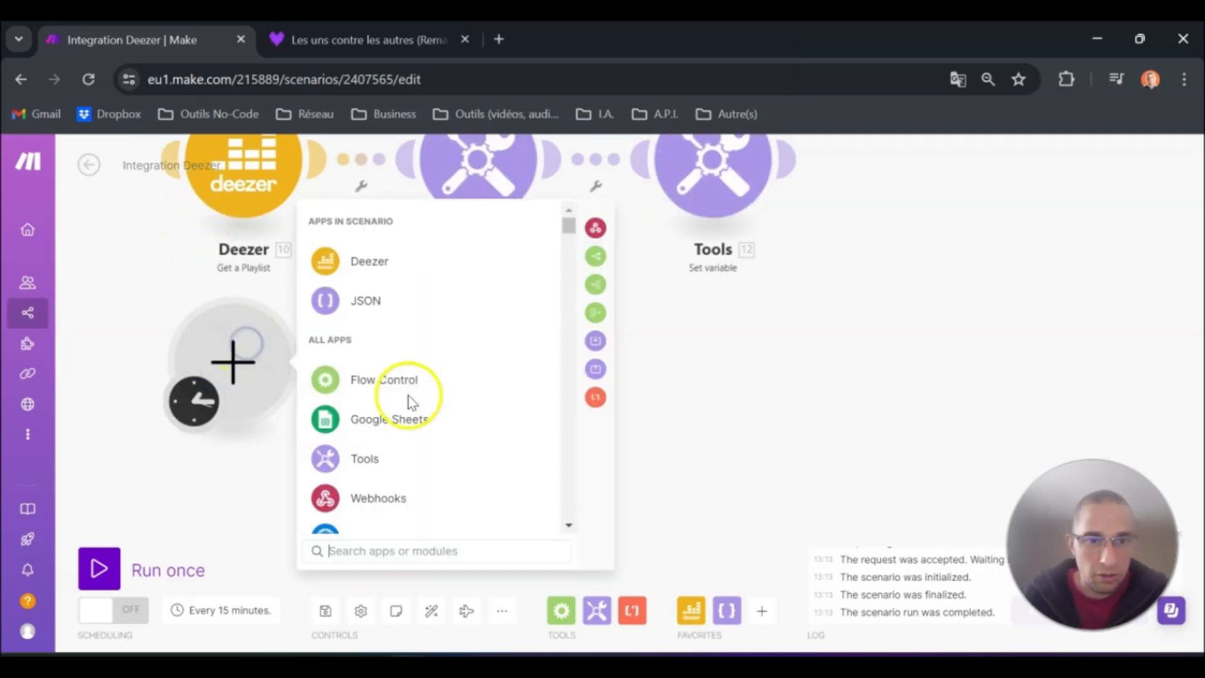
pyautogui.click(350, 458)
pyautogui.scroll(-5, 415, 426)
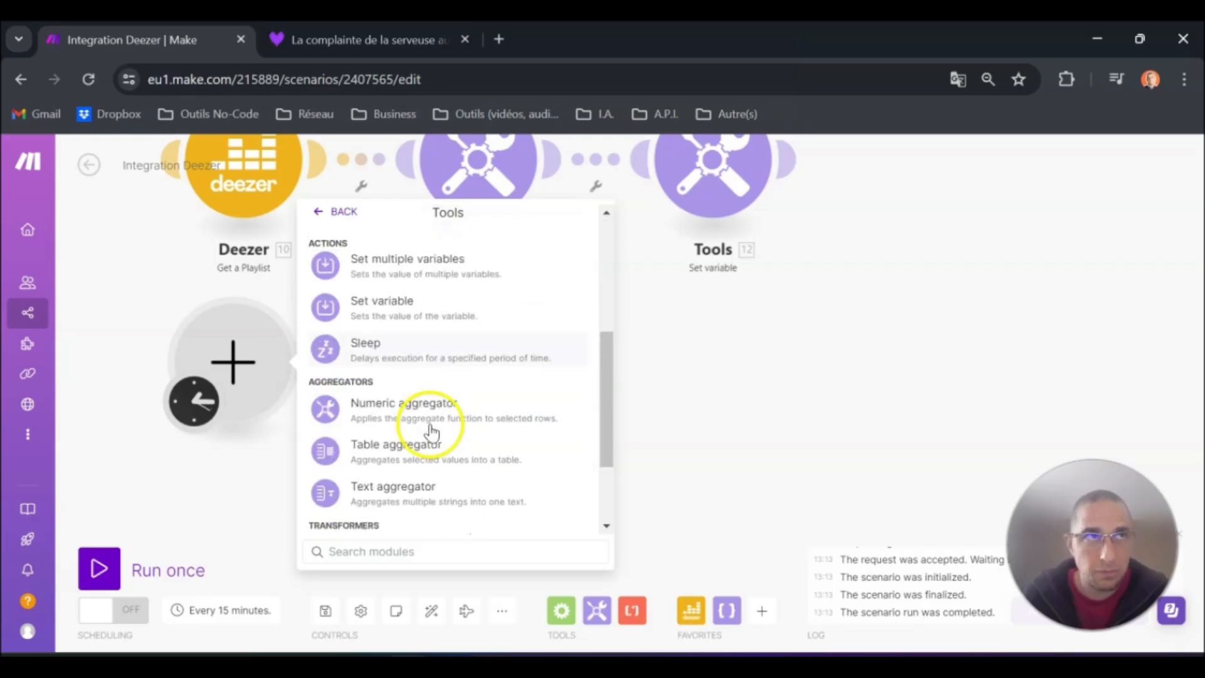
pyautogui.click(412, 307)
pyautogui.click(390, 315)
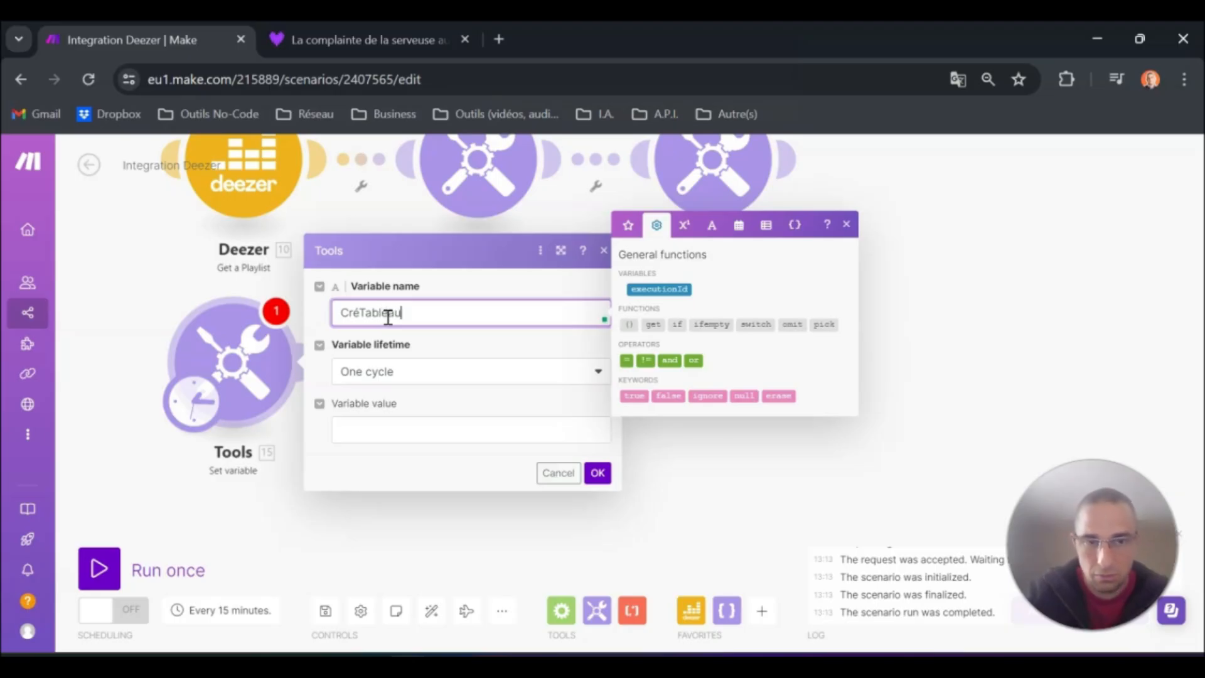
# Set the CréTableau variable's value to the emptyarray keyword and save the module.
pyautogui.click(358, 434)
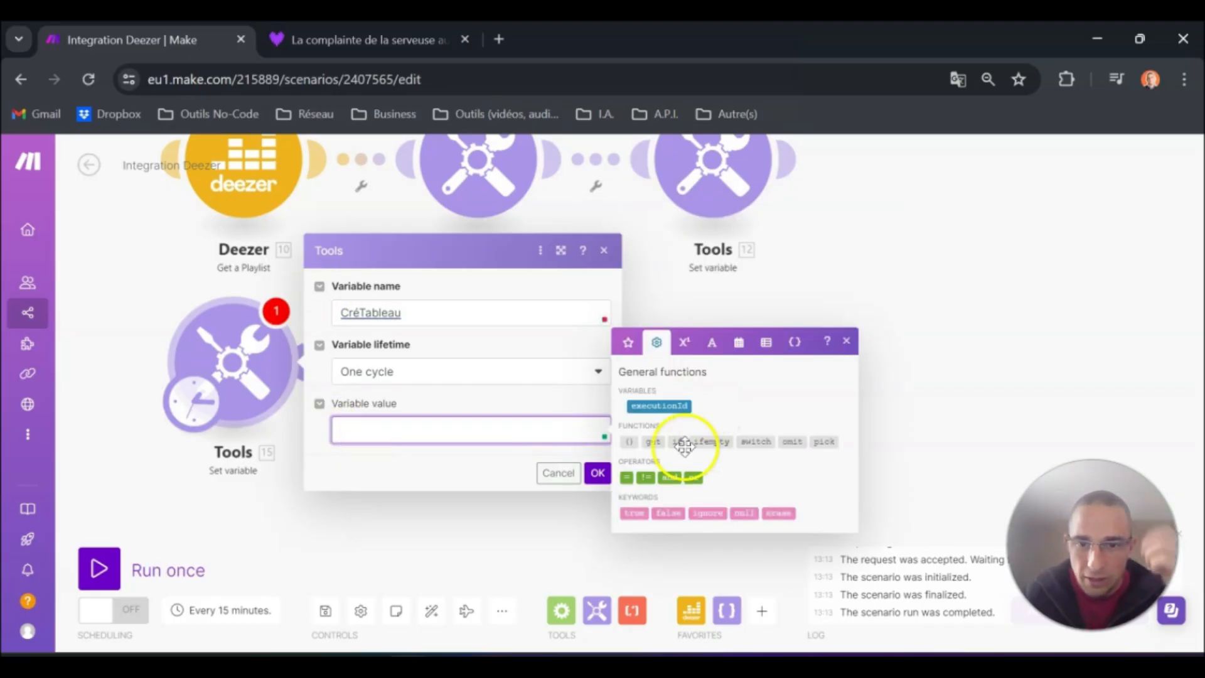
pyautogui.click(765, 342)
pyautogui.click(659, 502)
pyautogui.click(597, 473)
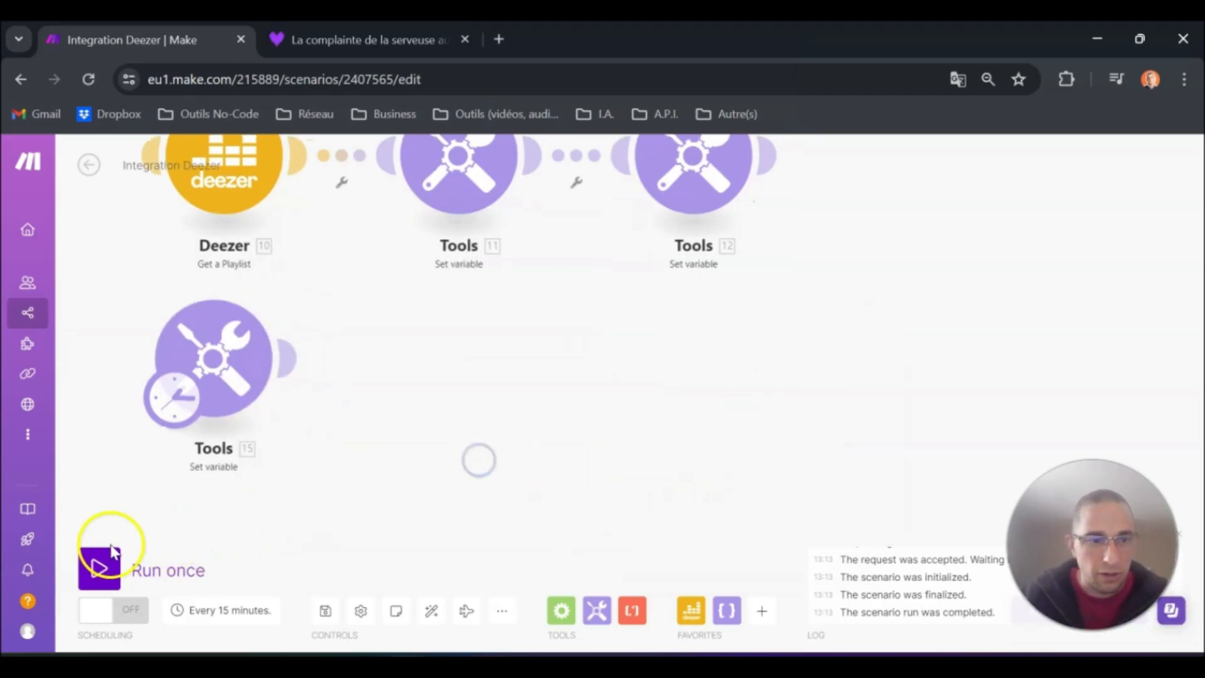
# Run the scenario once and expand the CréTableau array in the output of Tools module 15.
pyautogui.click(100, 565)
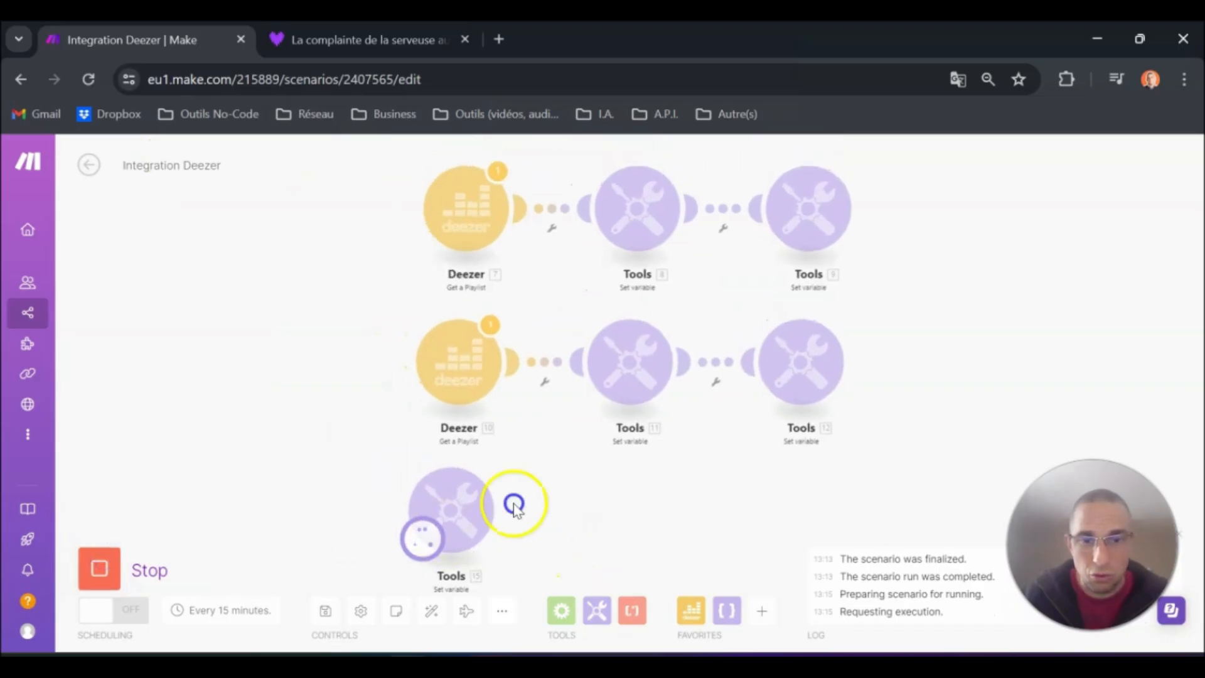
pyautogui.moveTo(514, 505); pyautogui.dragTo(355, 441)
pyautogui.scroll(3, 266, 438)
pyautogui.click(296, 306)
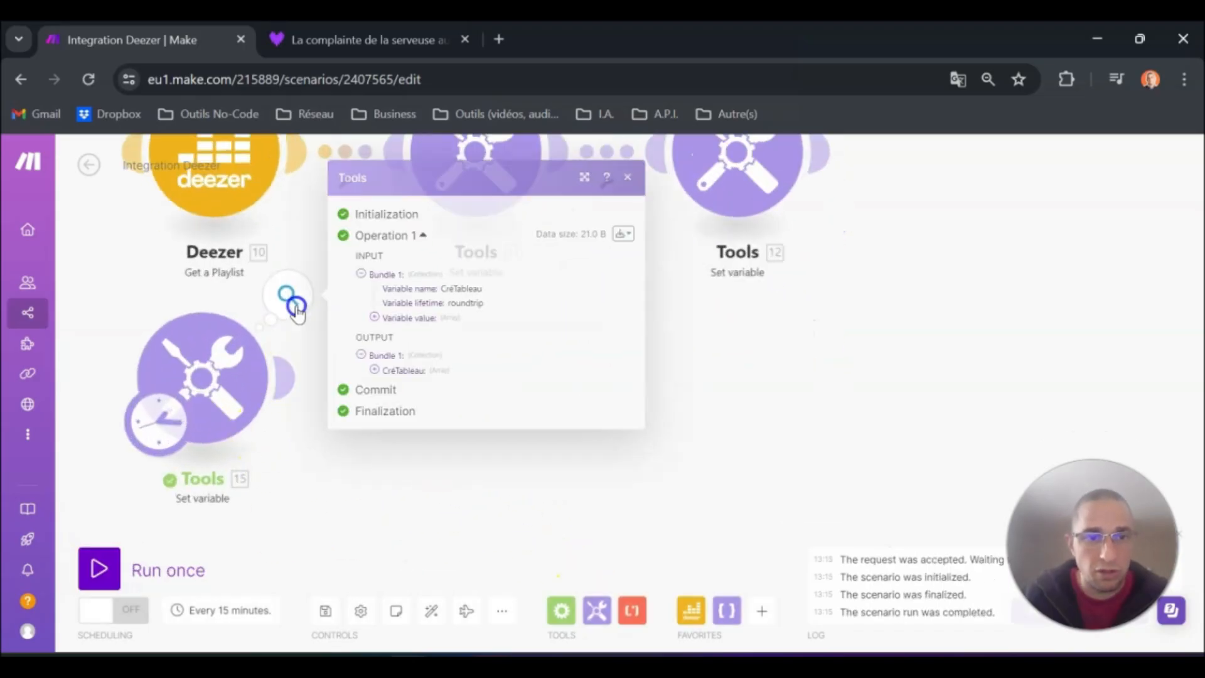
pyautogui.click(374, 370)
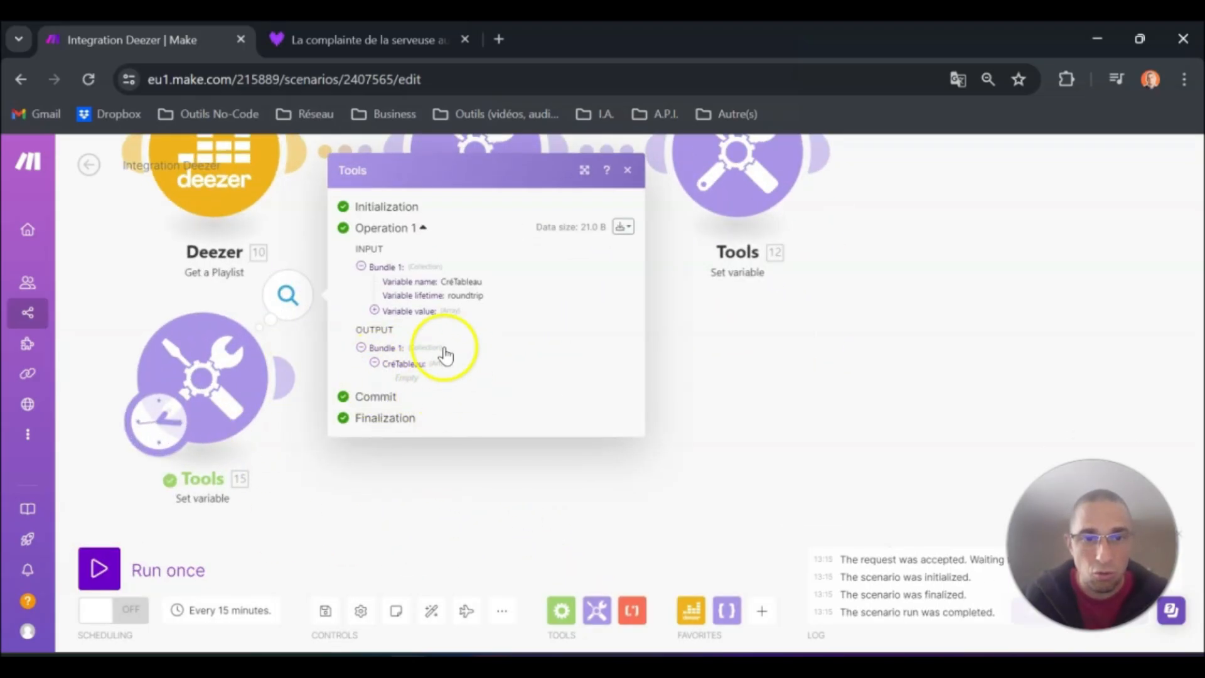
pyautogui.click(351, 510)
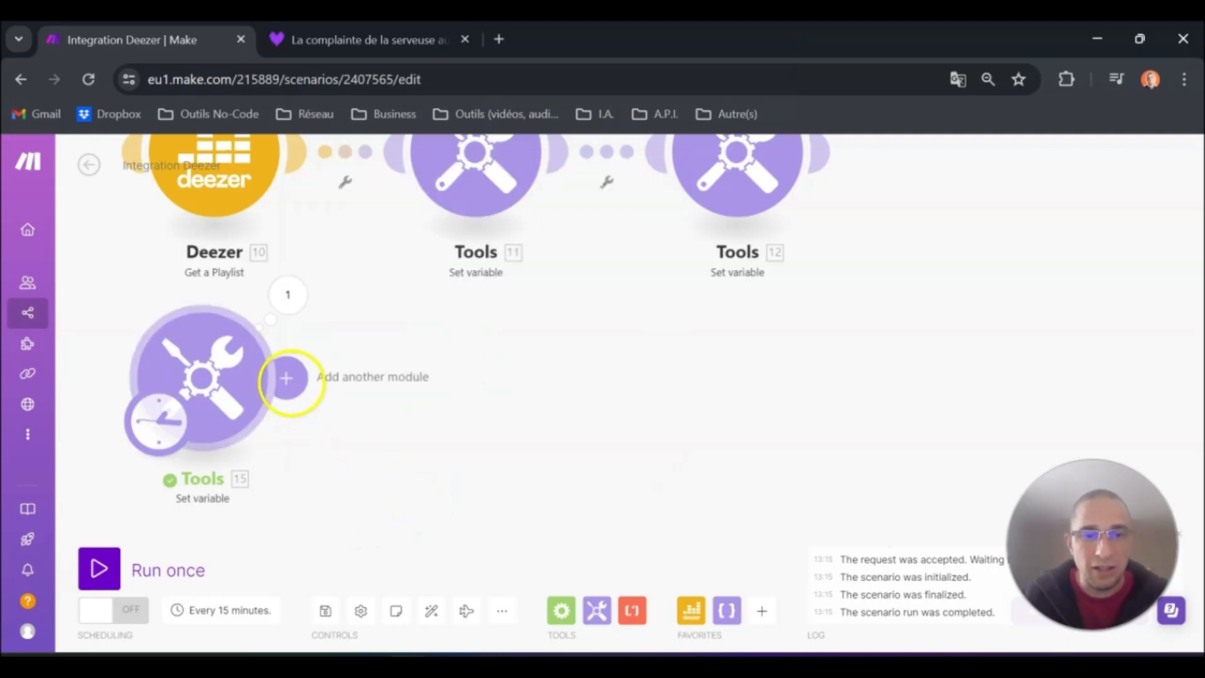
# Add a second Set variable module after Tools 15 and name its variable Remplissage du tableau.
pyautogui.click(290, 378)
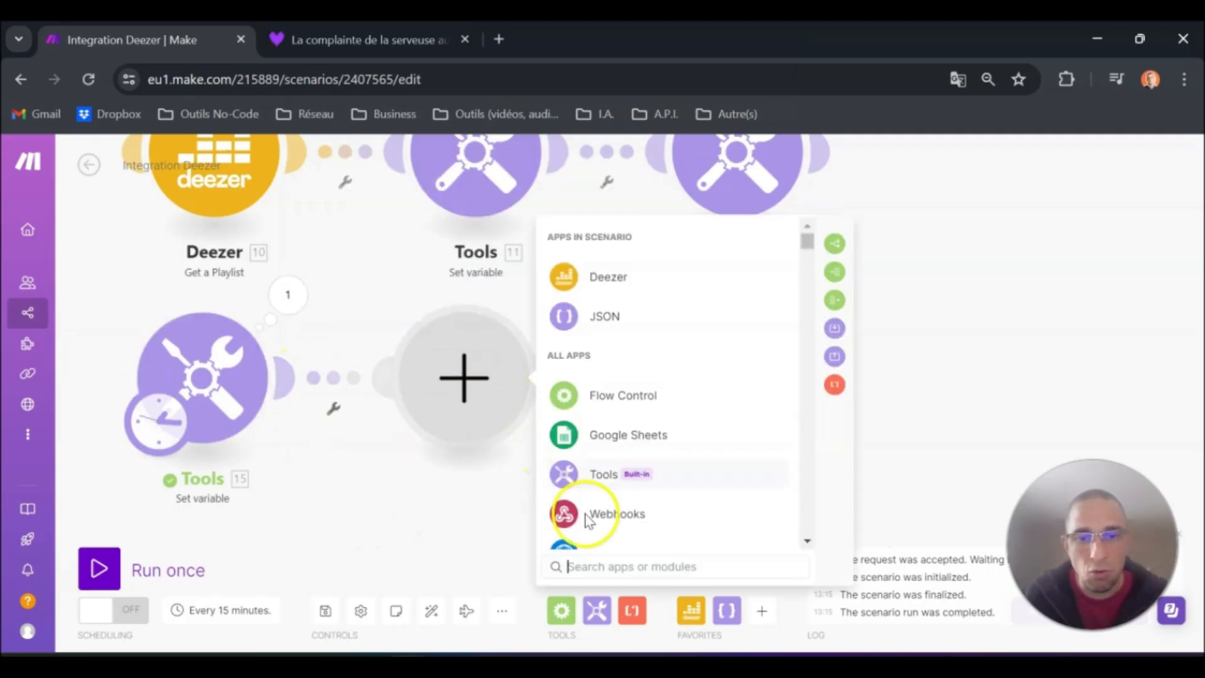
pyautogui.click(599, 480)
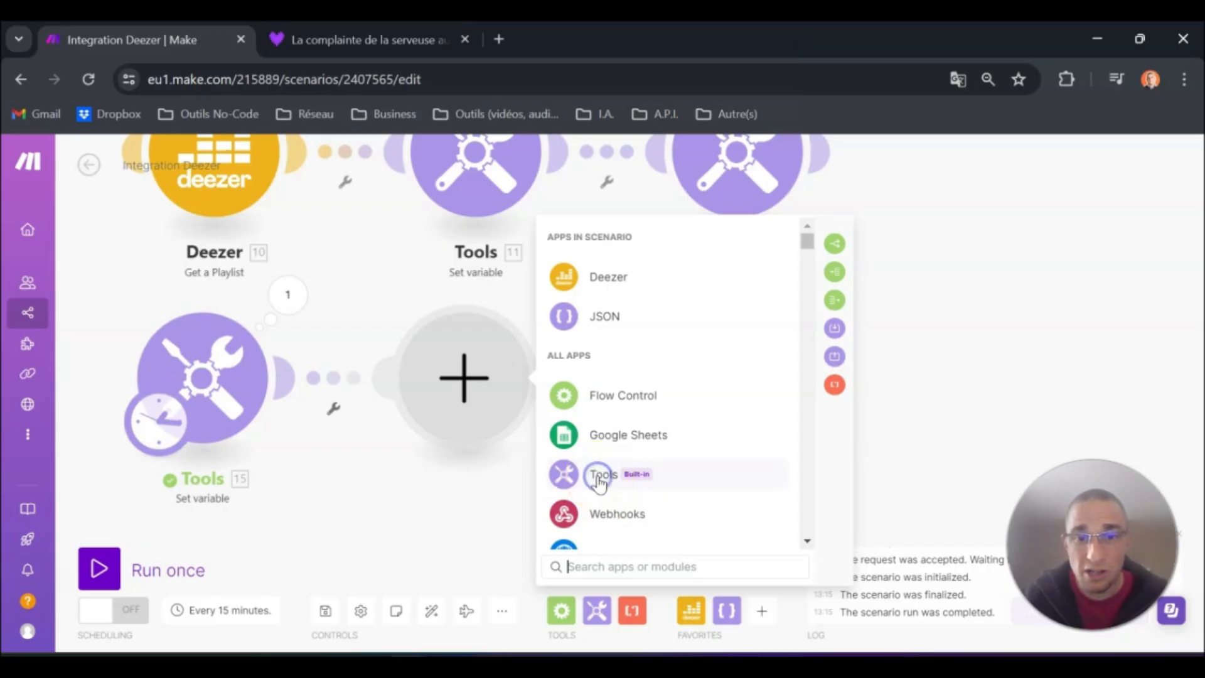
pyautogui.click(624, 534)
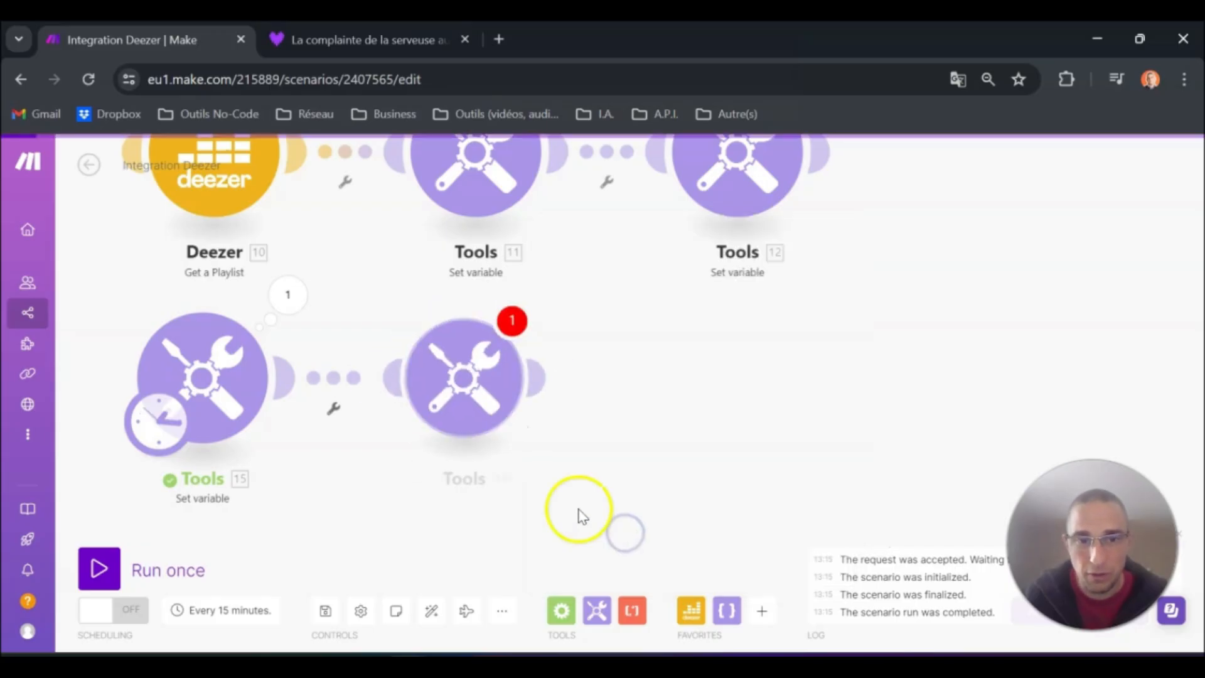
pyautogui.click(635, 327)
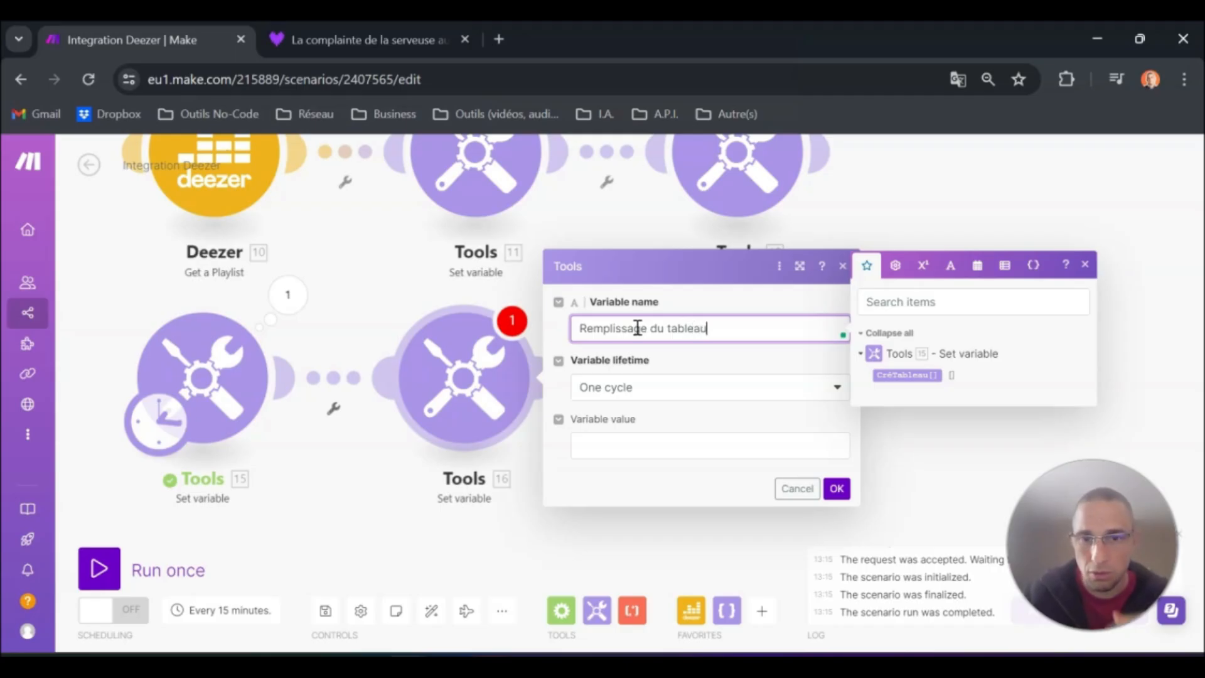
pyautogui.click(613, 438)
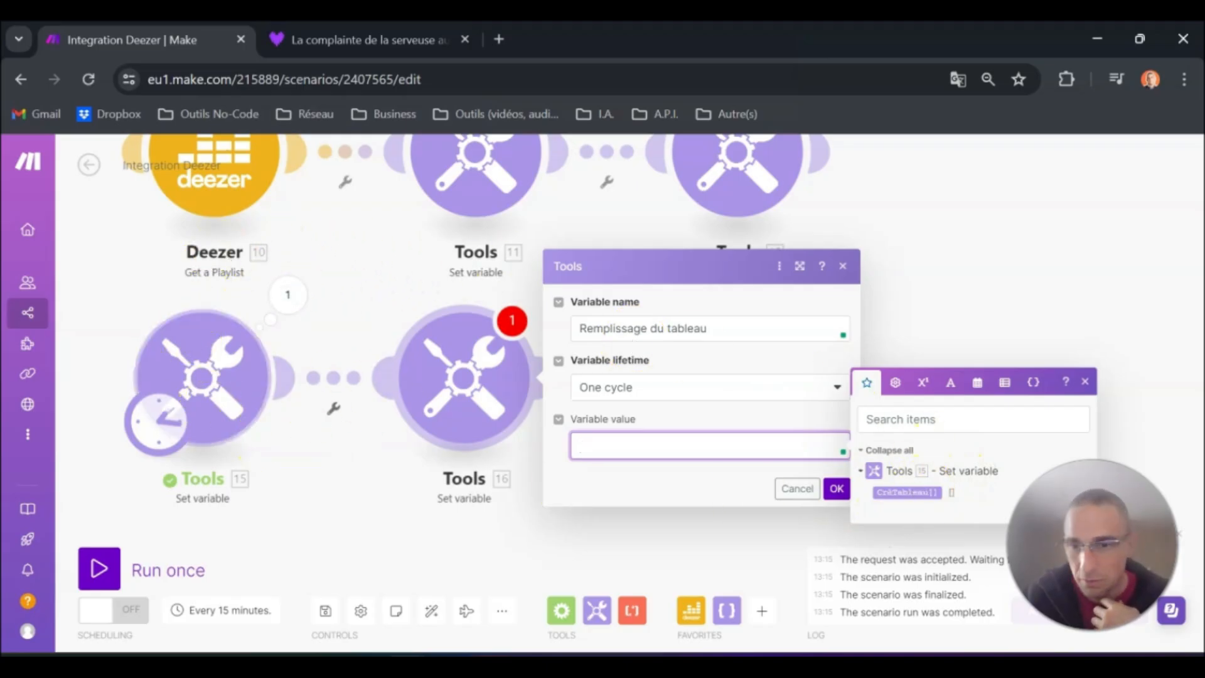
pyautogui.moveTo(935, 493); pyautogui.dragTo(939, 496)
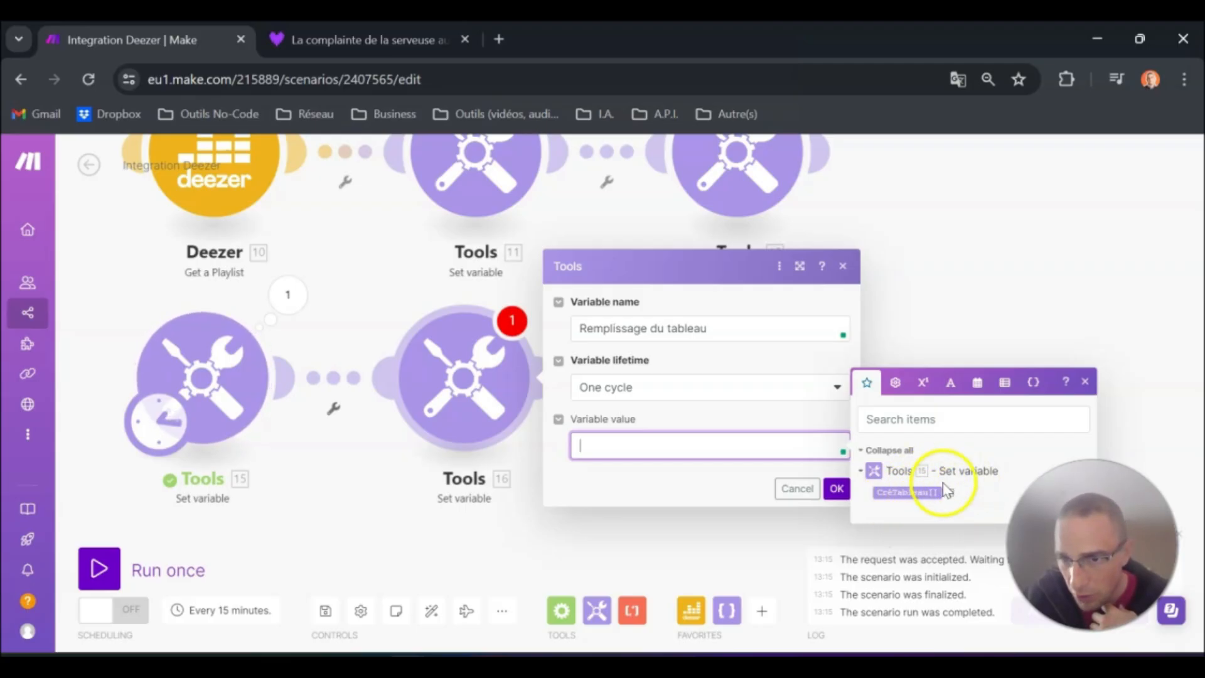
pyautogui.click(906, 492)
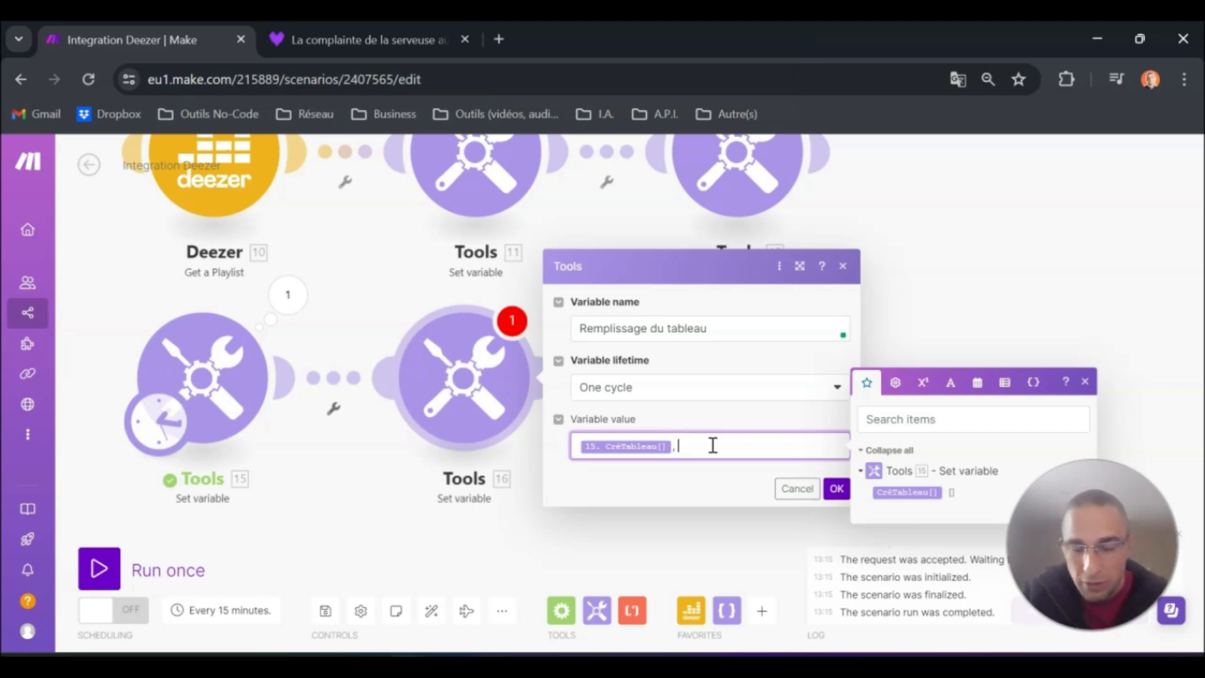
pyautogui.press('BackSpace')
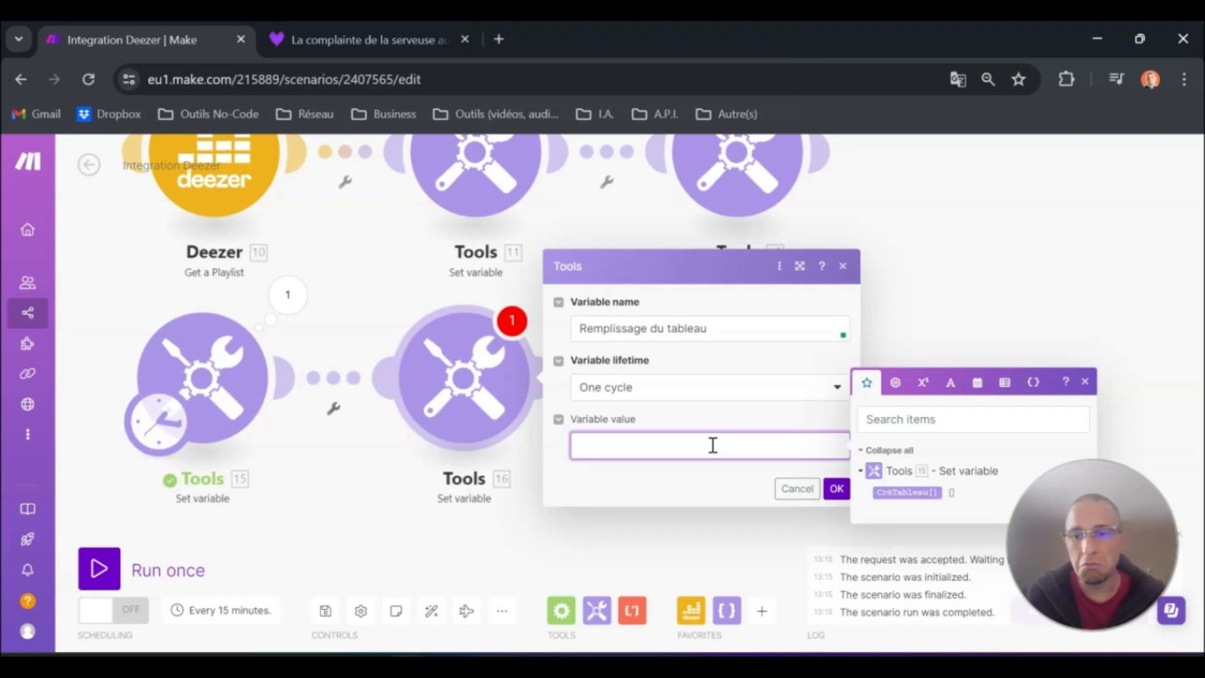
# Insert the add array function into the variable value, with CréTableau from Tools 15 as its array argument.
pyautogui.click(1003, 383)
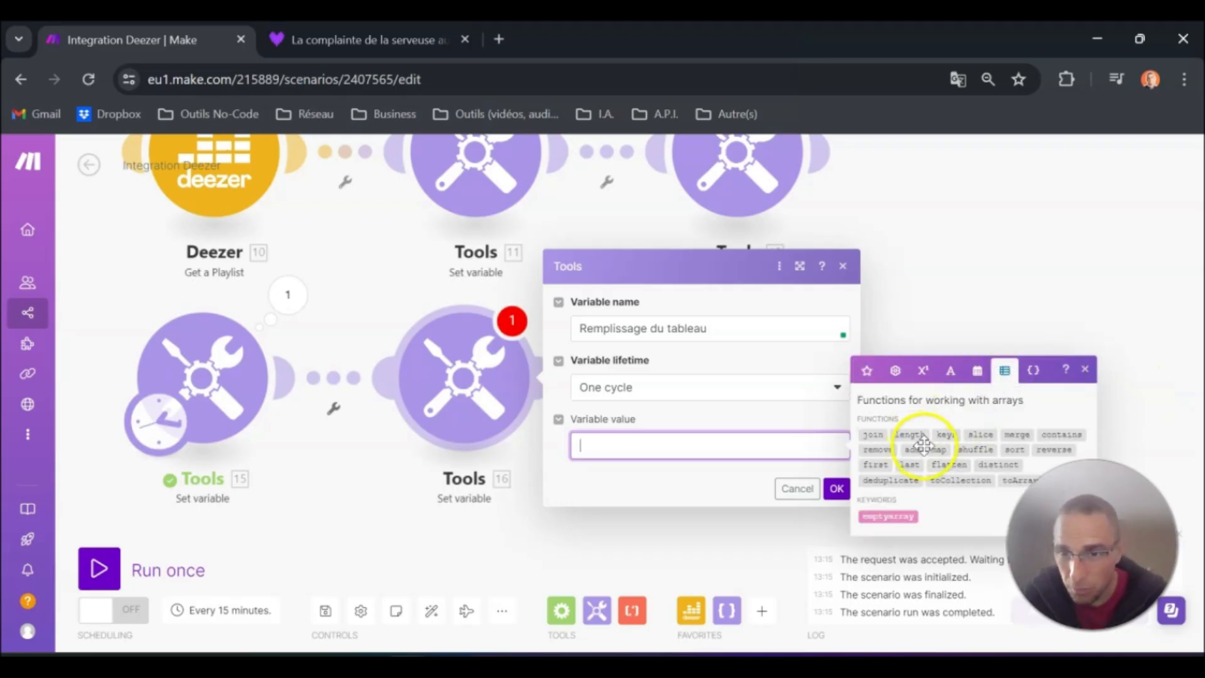
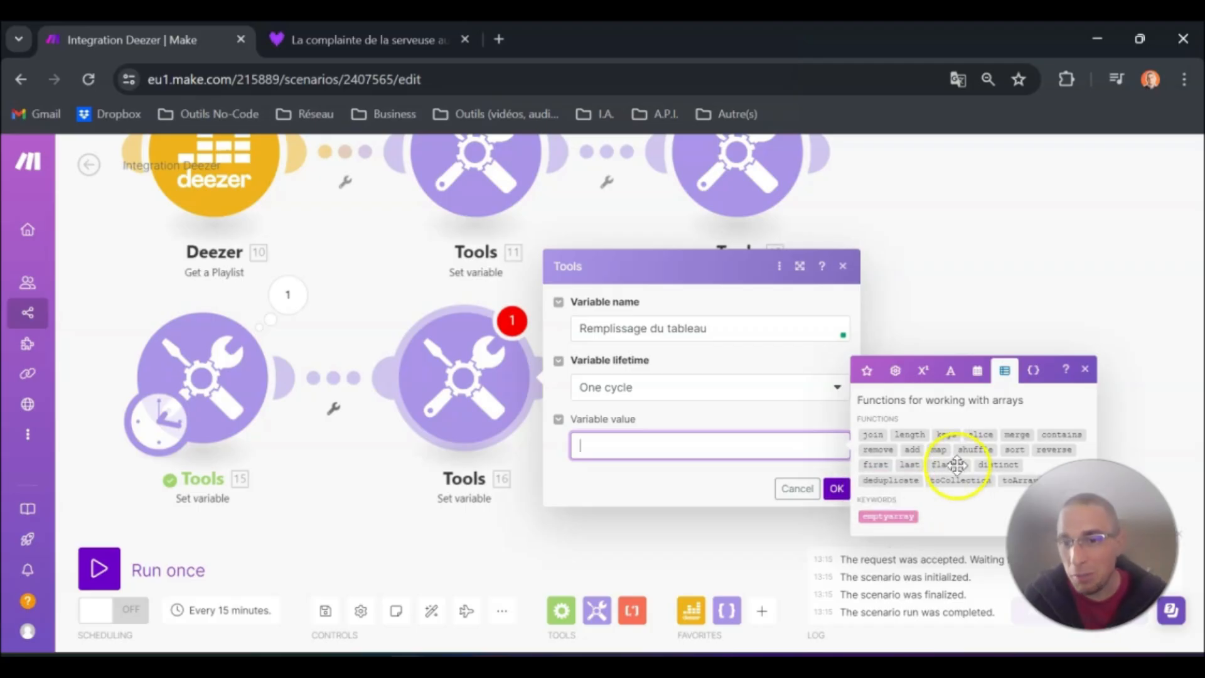
pyautogui.moveTo(912, 449); pyautogui.dragTo(749, 452)
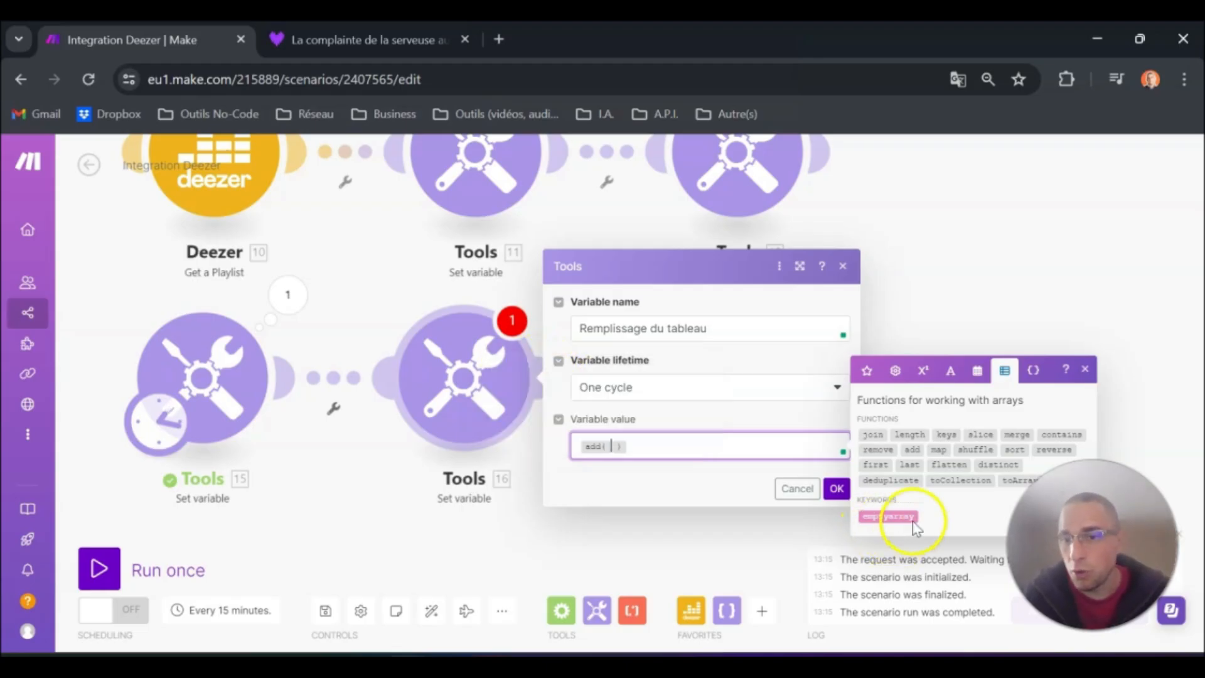
pyautogui.click(888, 516)
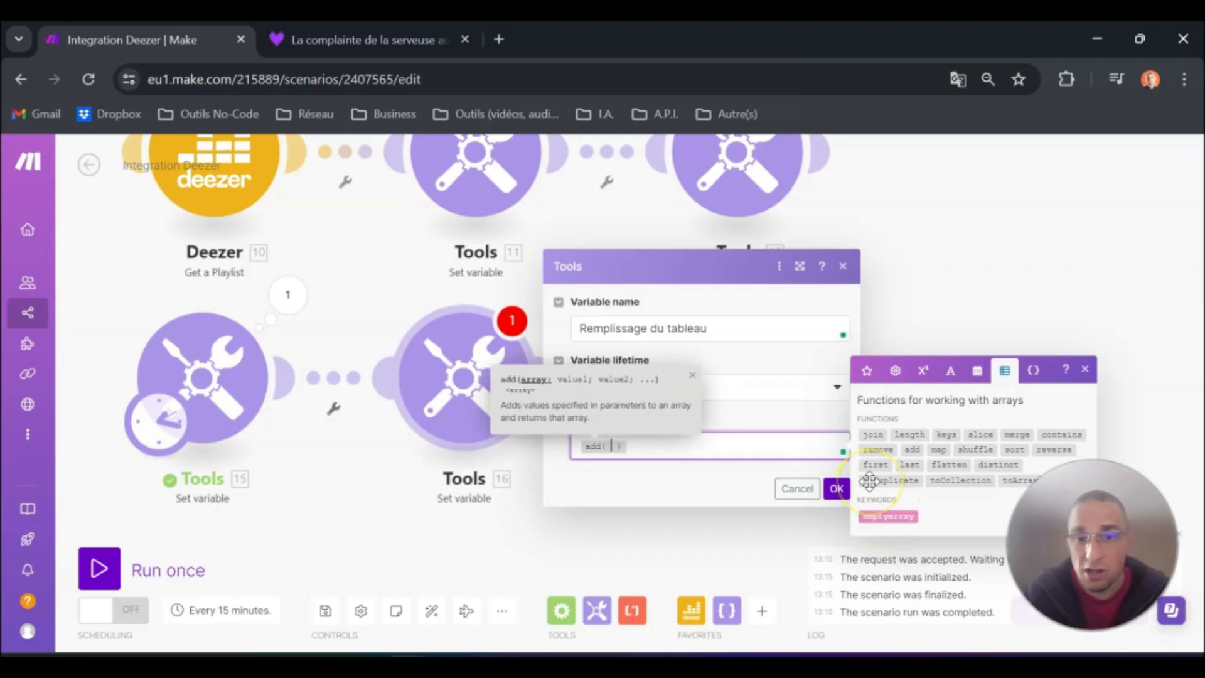
pyautogui.press('BackSpace')
pyautogui.click(868, 372)
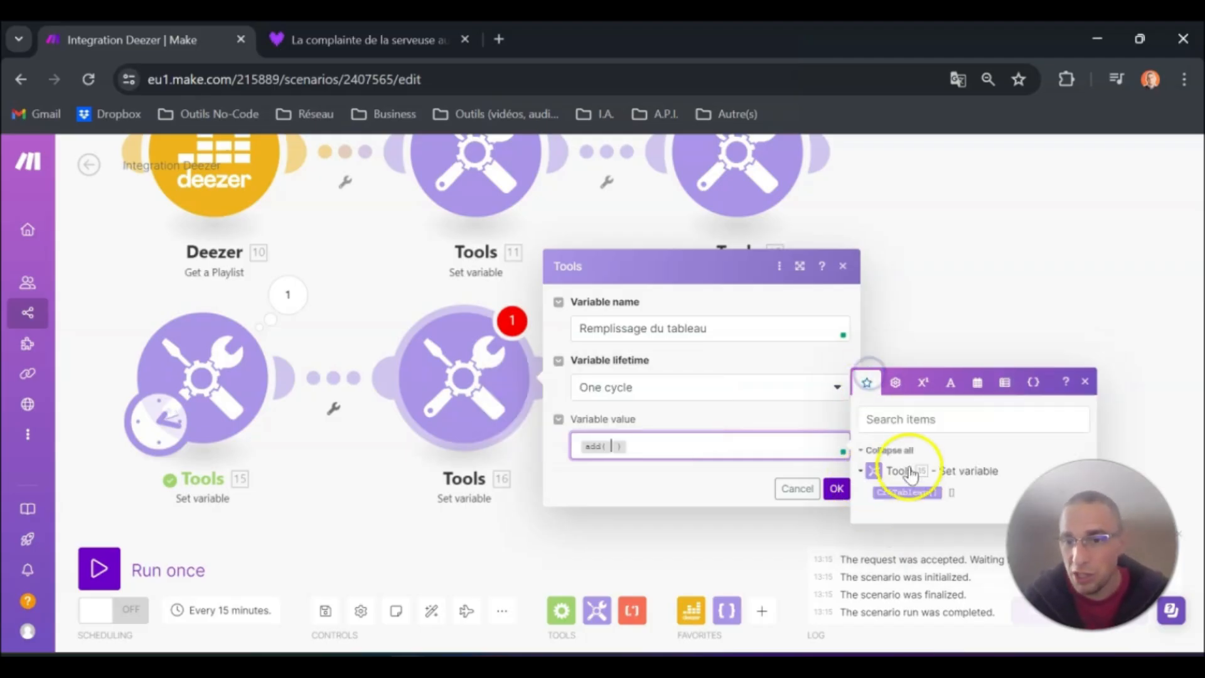
pyautogui.moveTo(916, 491); pyautogui.dragTo(664, 443)
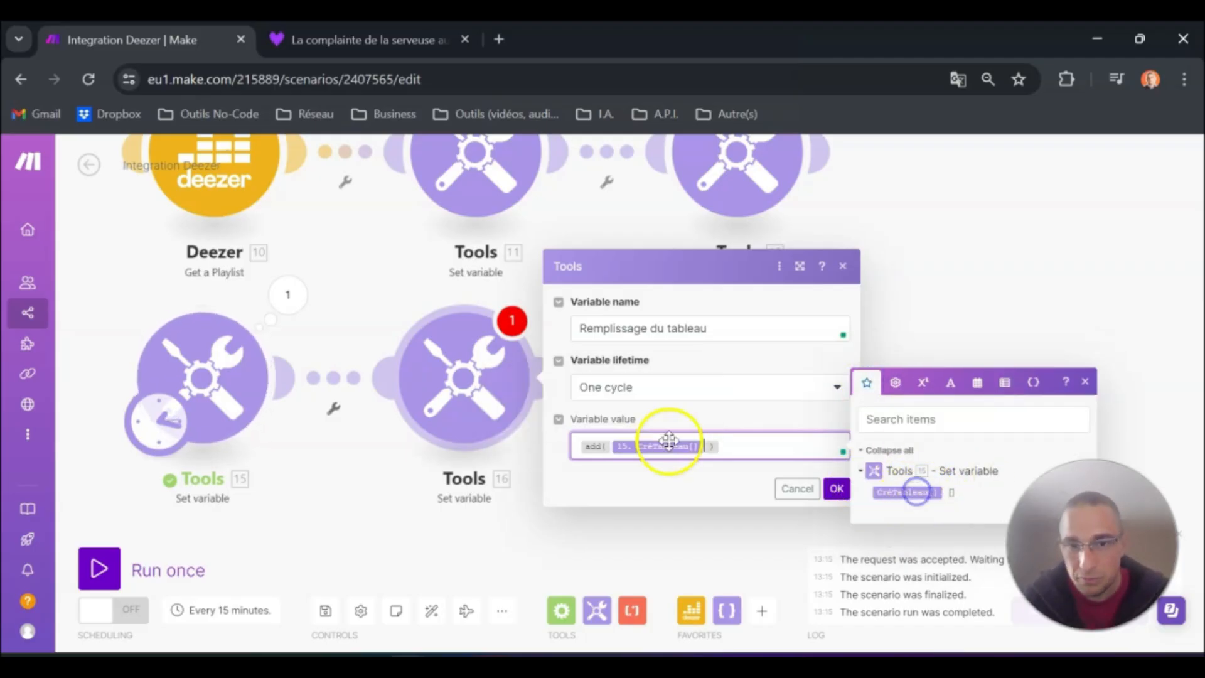
# Complete the add function with the values Développeur Web, PMO, OPS and Manager, separated by semicolons, and save the module.
pyautogui.write('; Développeur Web')
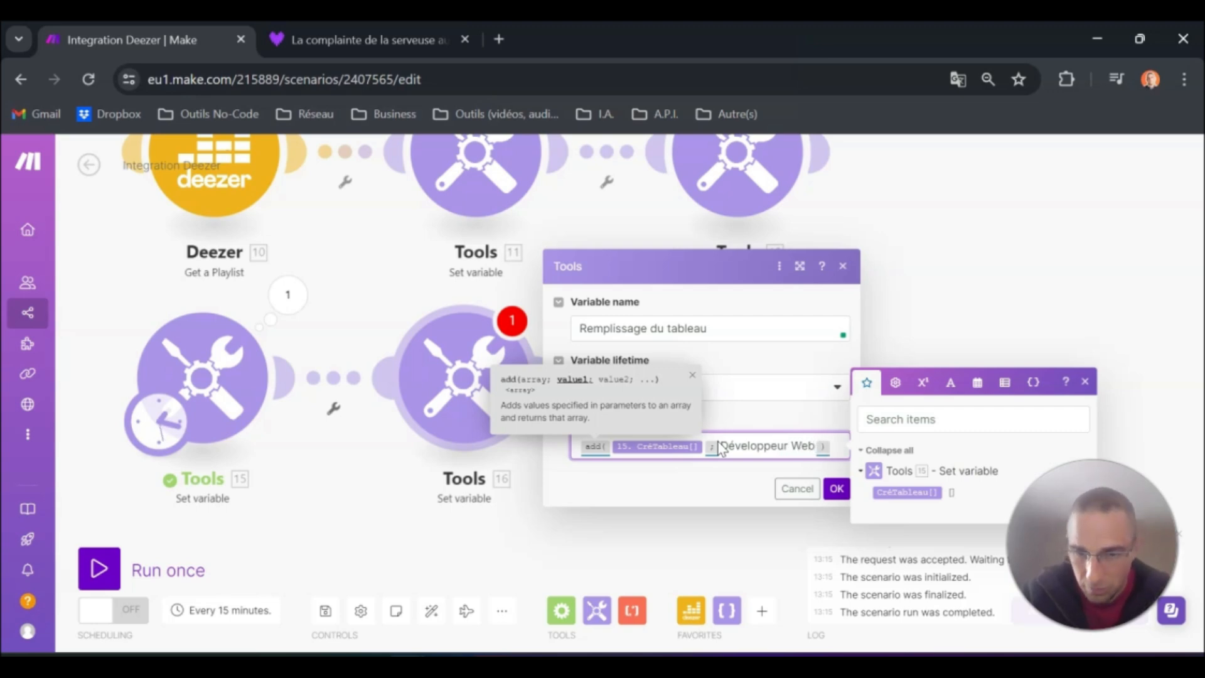
pyautogui.write('; PMO ; OPS ; Manager')
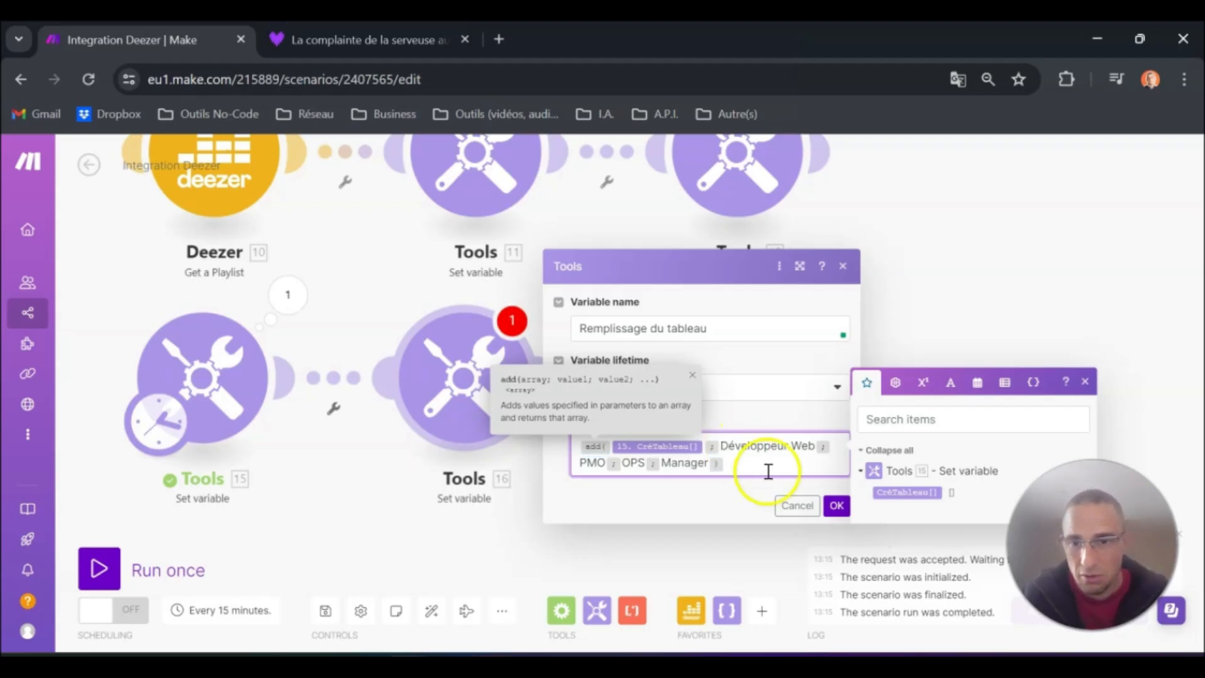
pyautogui.click(837, 505)
# Run the scenario once and examine the items of the Remplissage du tableau array in Tools 16's output.
pyautogui.click(109, 559)
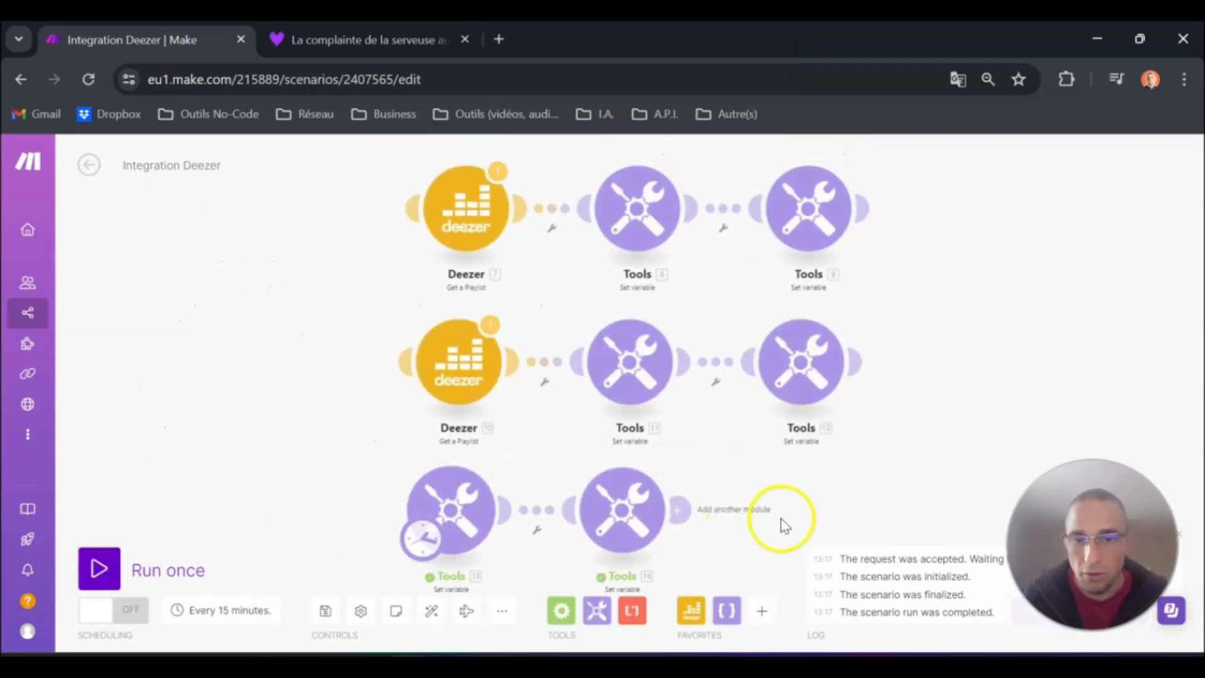
pyautogui.scroll(4, 779, 501)
pyautogui.moveTo(788, 483); pyautogui.dragTo(726, 323)
pyautogui.moveTo(576, 317); pyautogui.dragTo(579, 333)
pyautogui.scroll(1, 574, 327)
pyautogui.click(529, 295)
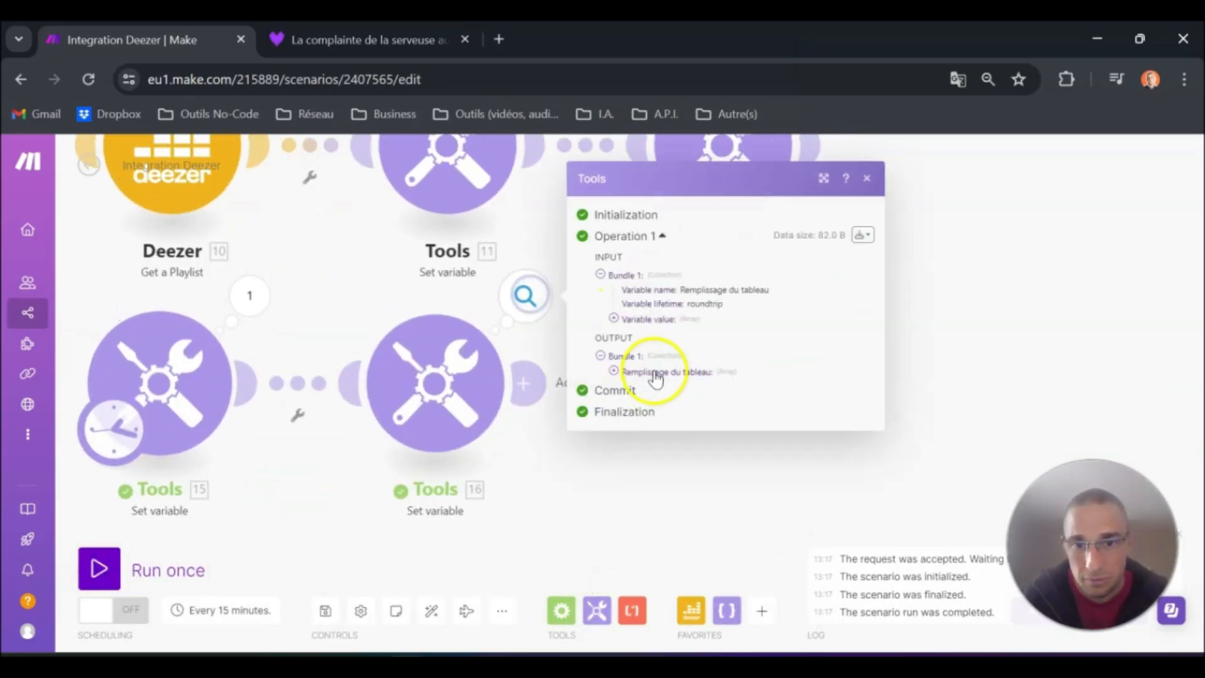
pyautogui.click(614, 370)
pyautogui.moveTo(643, 369); pyautogui.dragTo(724, 370)
pyautogui.moveTo(645, 380); pyautogui.dragTo(726, 403)
pyautogui.click(1015, 389)
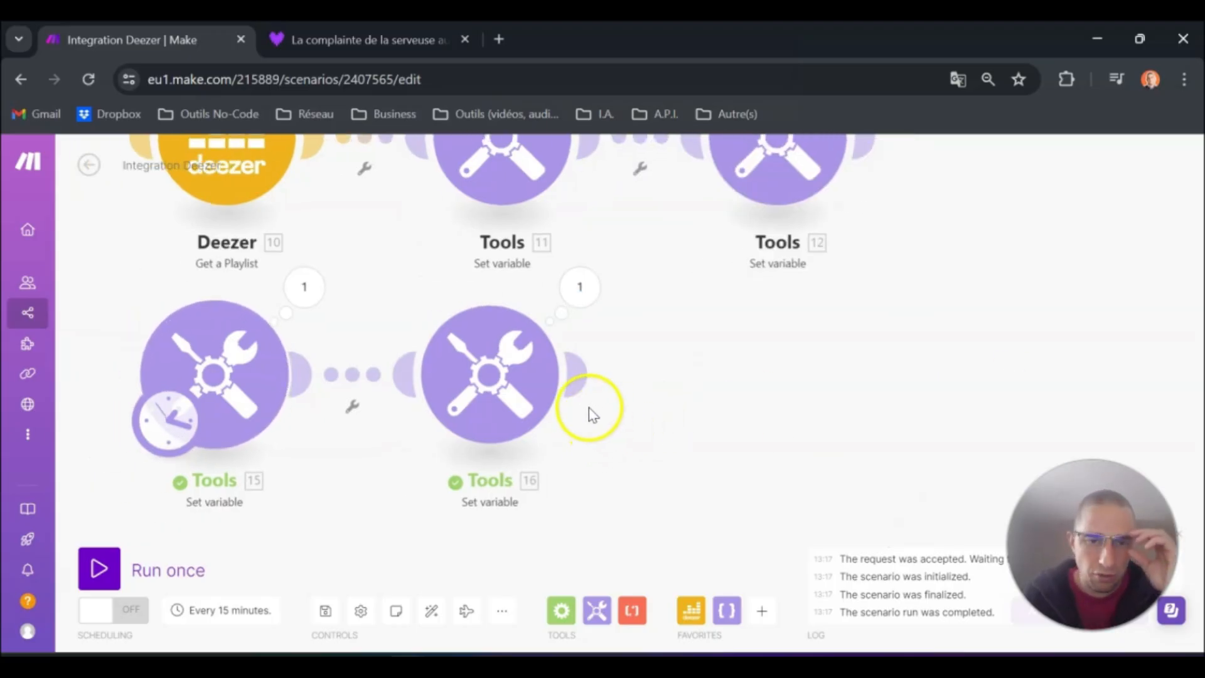
# Replace the Remplissage du tableau variable's formula with the plain text "Developpeur Web, PMO, OPS, Manager" and save the module.
pyautogui.click(492, 371)
pyautogui.click(800, 453)
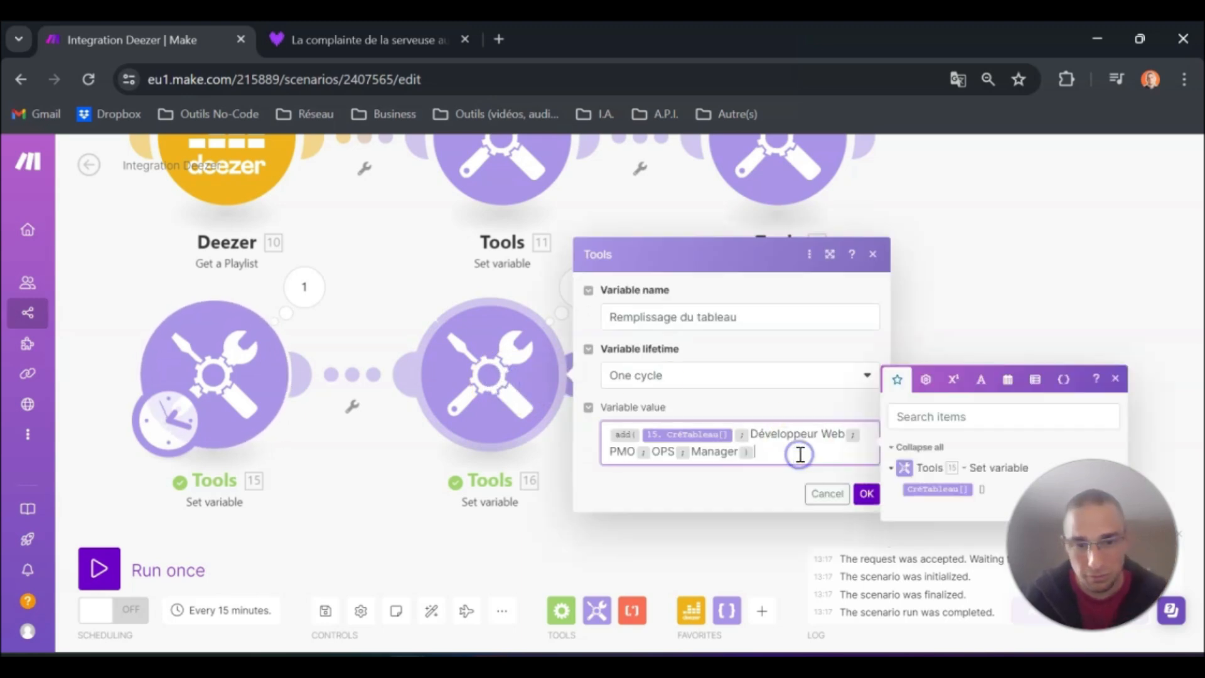
pyautogui.hotkey('ctrl', 'a')
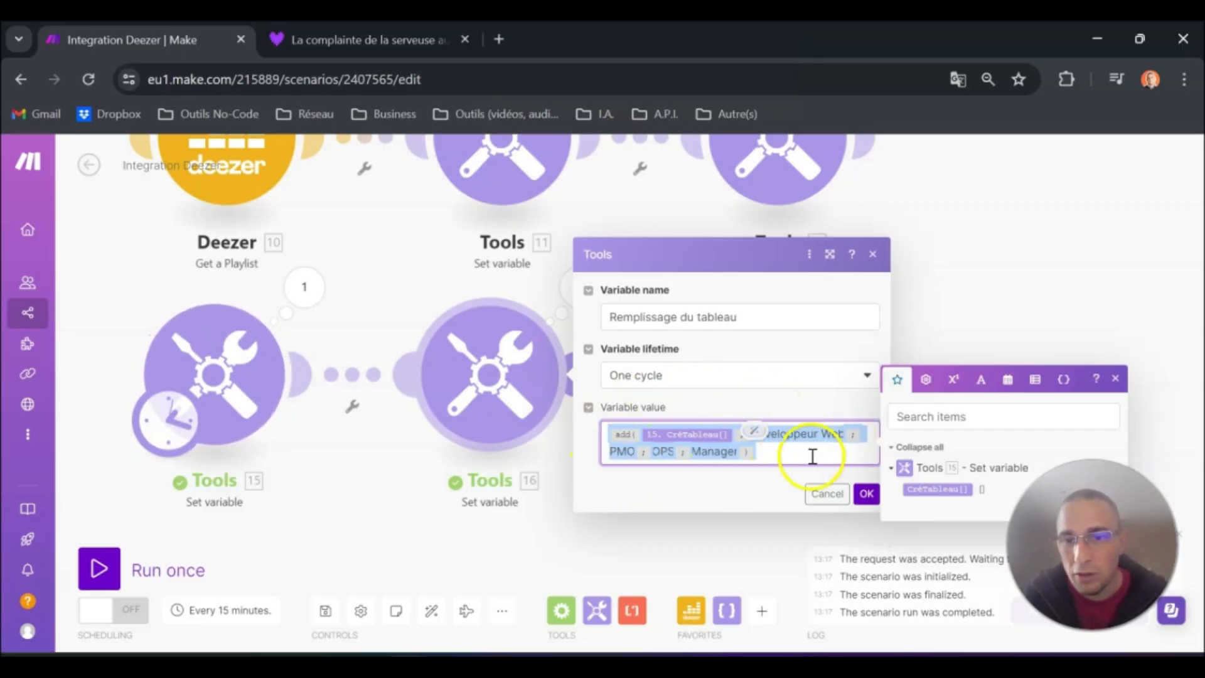
pyautogui.click(812, 455)
pyautogui.hotkey('ctrl', 'a')
pyautogui.press('BackSpace')
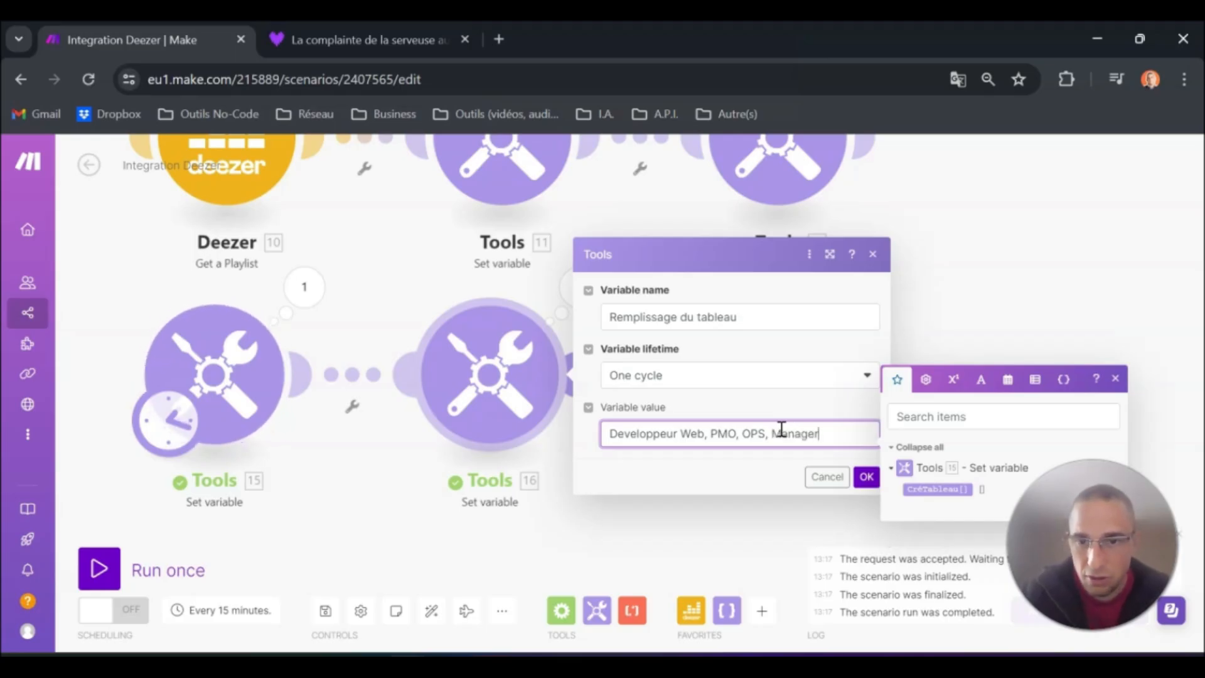
pyautogui.click(866, 476)
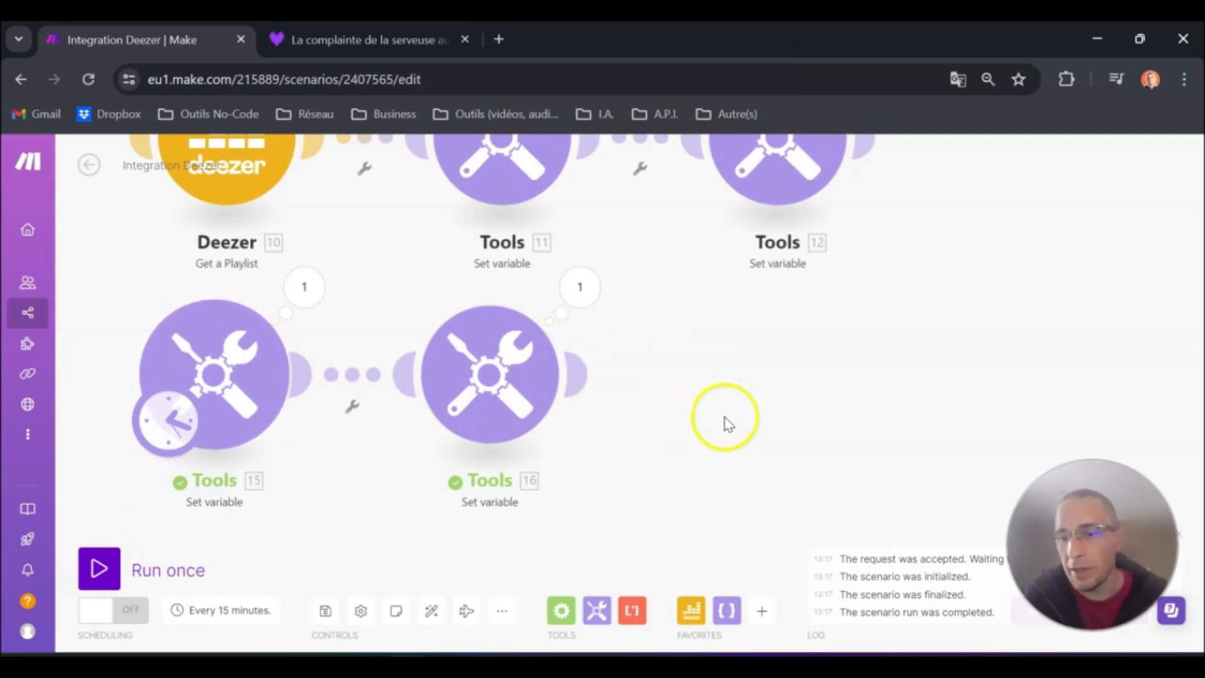
# Run the scenario once and check the format of the Remplissage du tableau value in Tools 16's output.
pyautogui.click(101, 564)
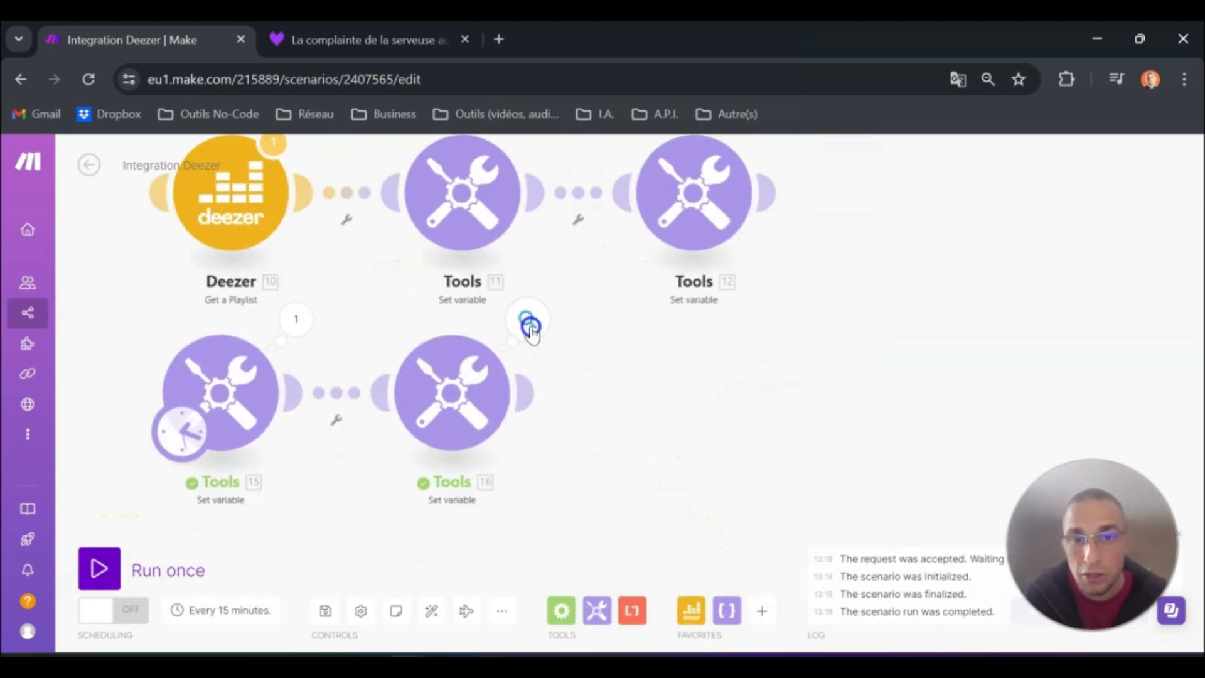
pyautogui.click(527, 320)
pyautogui.moveTo(861, 395); pyautogui.dragTo(603, 397)
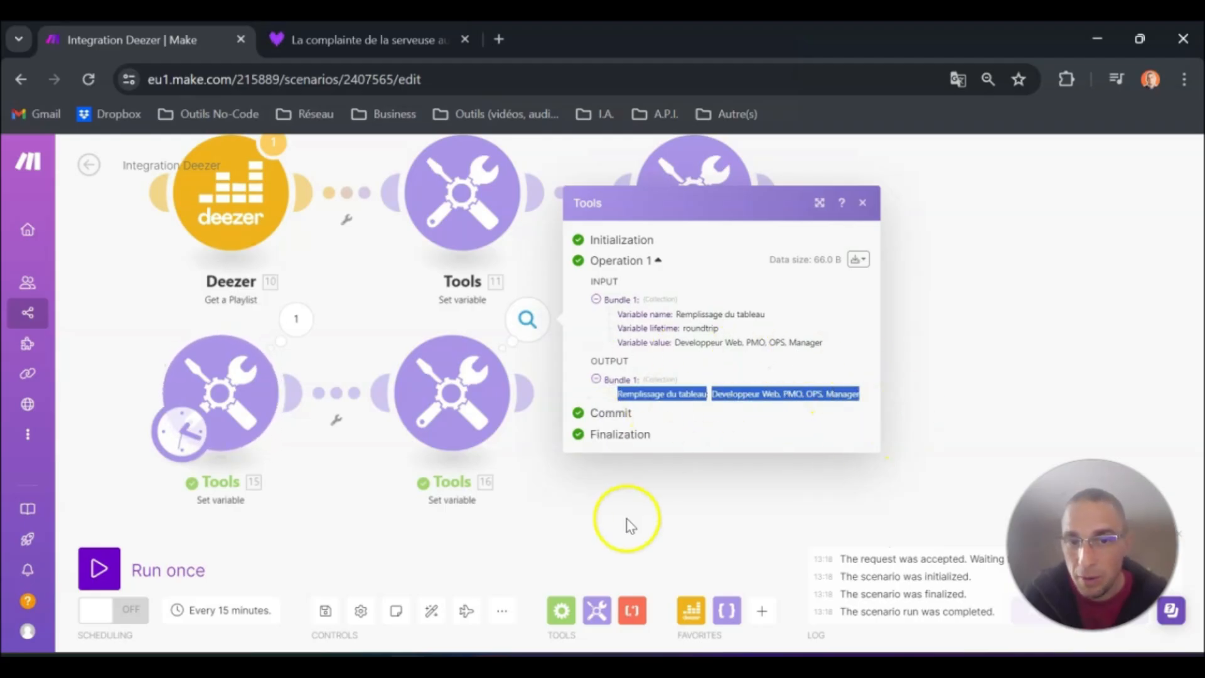
# Replace the Remplissage du tableau value in Tools 16 with add(15. CréTableau[]; Développeur Web; PMO; OPS; Manager).
pyautogui.click(480, 393)
pyautogui.moveTo(778, 460); pyautogui.dragTo(546, 459)
pyautogui.press('BackSpace')
pyautogui.write('add(15. CréTableau[]; Développeur Web; PMO; OPS; Manager)')
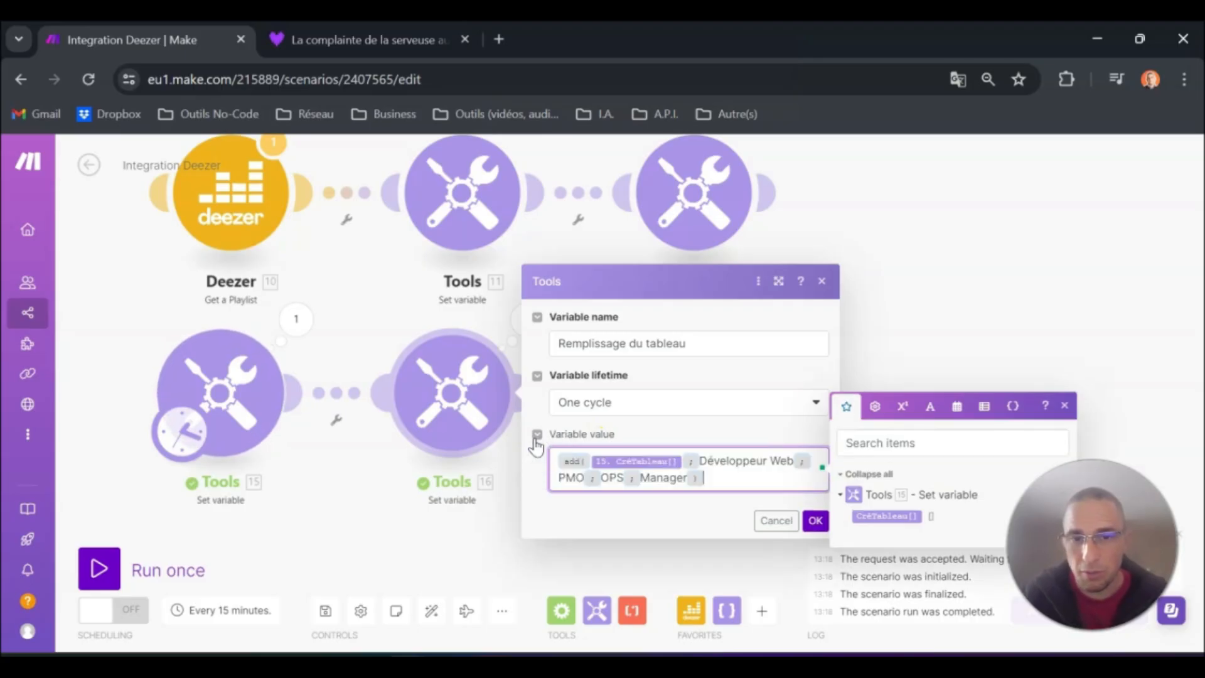
# Swap the CréTableau[] argument of the add function for the emptyarray keyword and save the module.
pyautogui.click(689, 464)
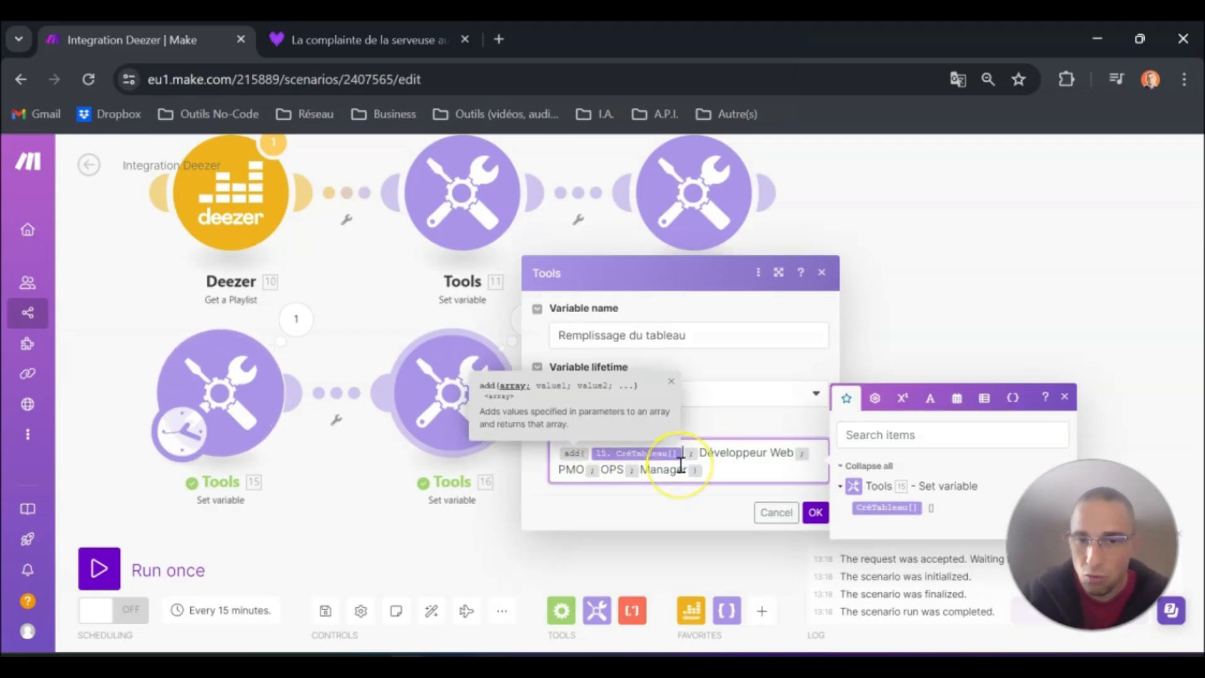
pyautogui.press('BackSpace')
pyautogui.click(983, 398)
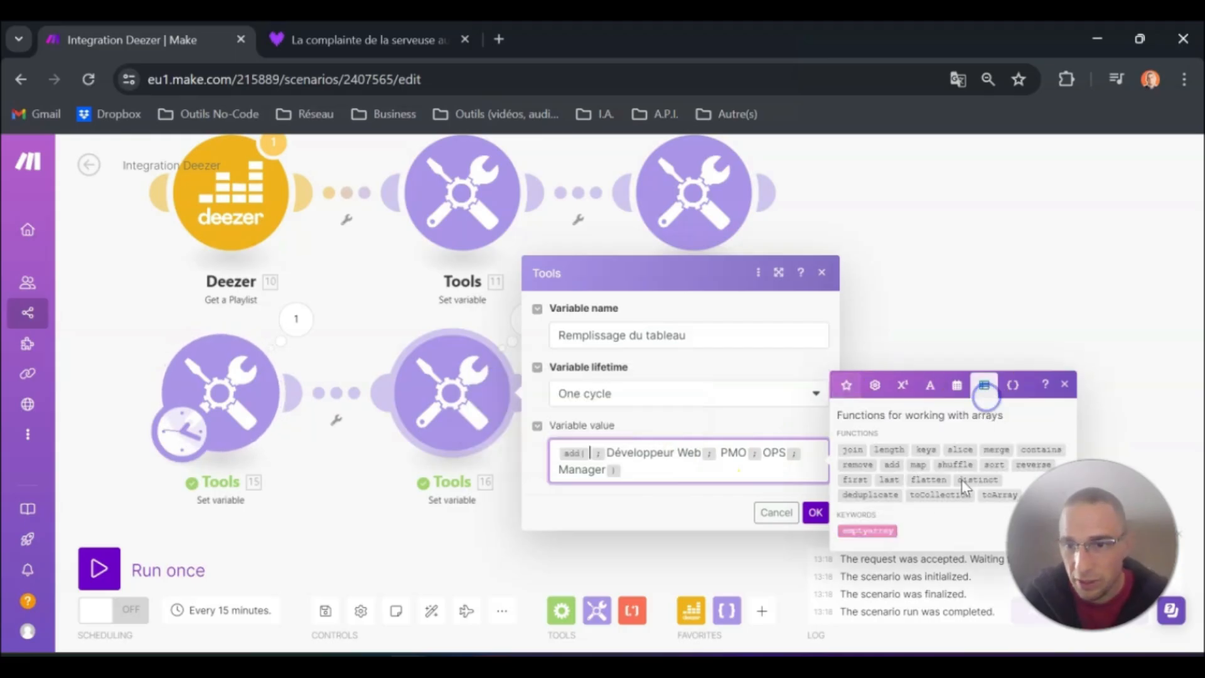
pyautogui.click(874, 528)
pyautogui.moveTo(680, 452); pyautogui.dragTo(674, 470)
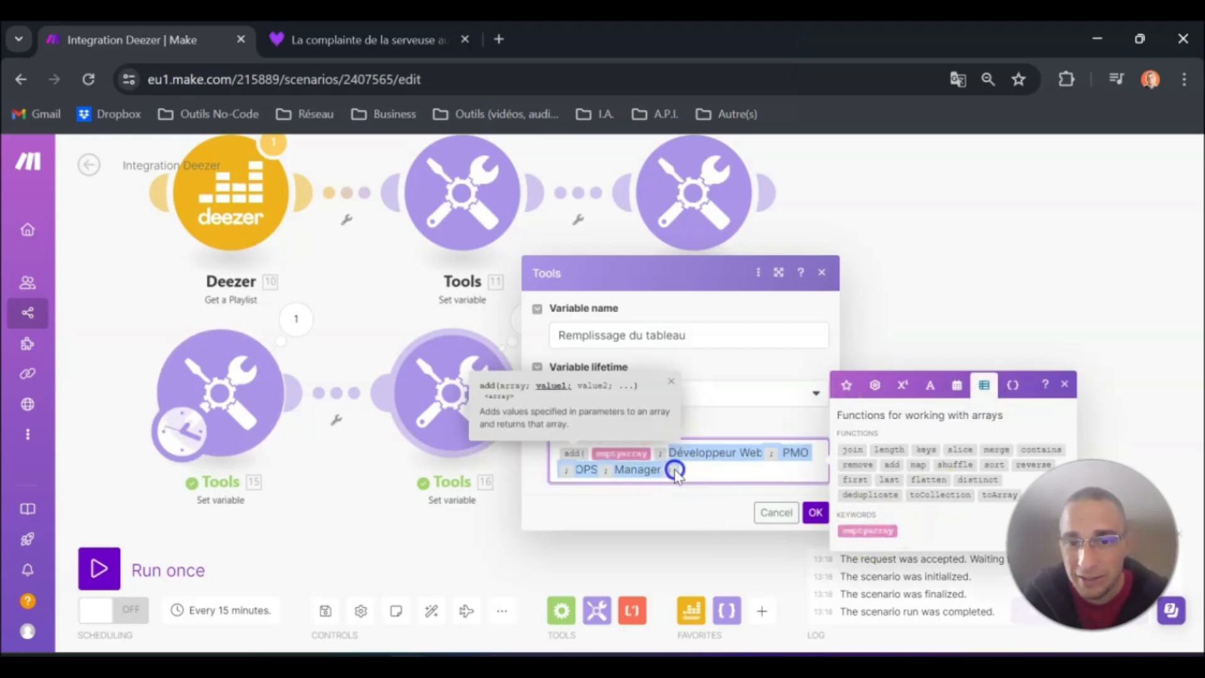
pyautogui.click(815, 512)
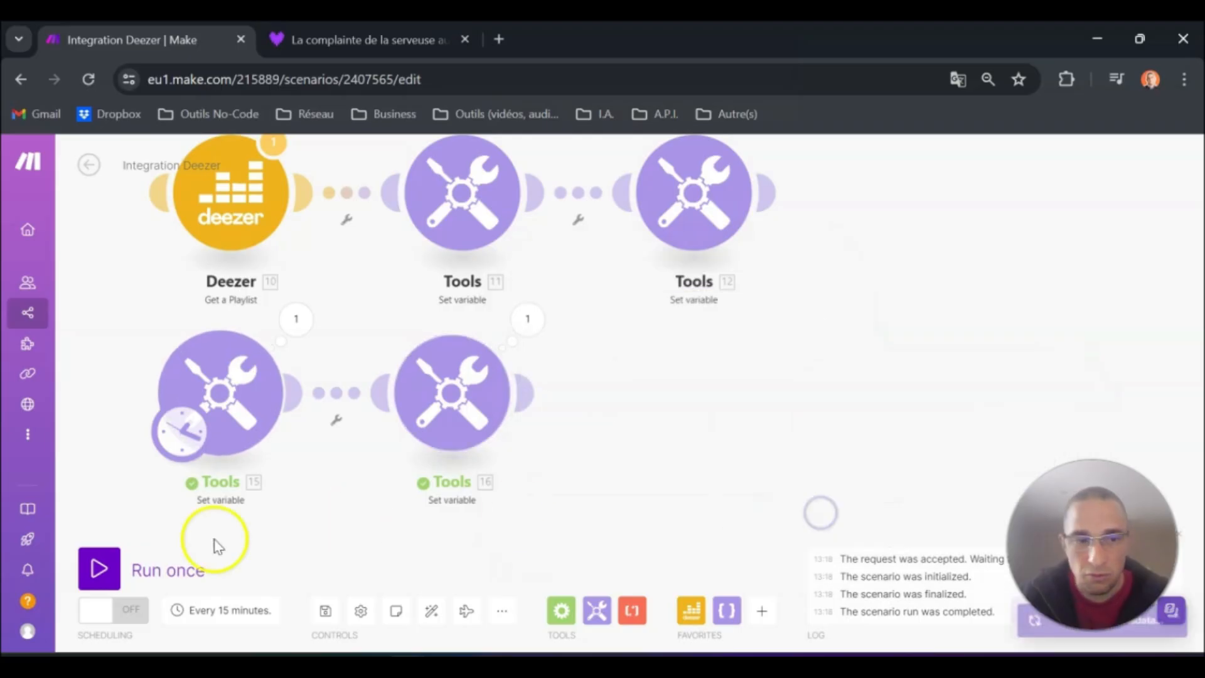
# Run the scenario once and examine the Remplissage du tableau array in Tools 16's output.
pyautogui.click(99, 567)
pyautogui.moveTo(731, 530); pyautogui.dragTo(433, 403)
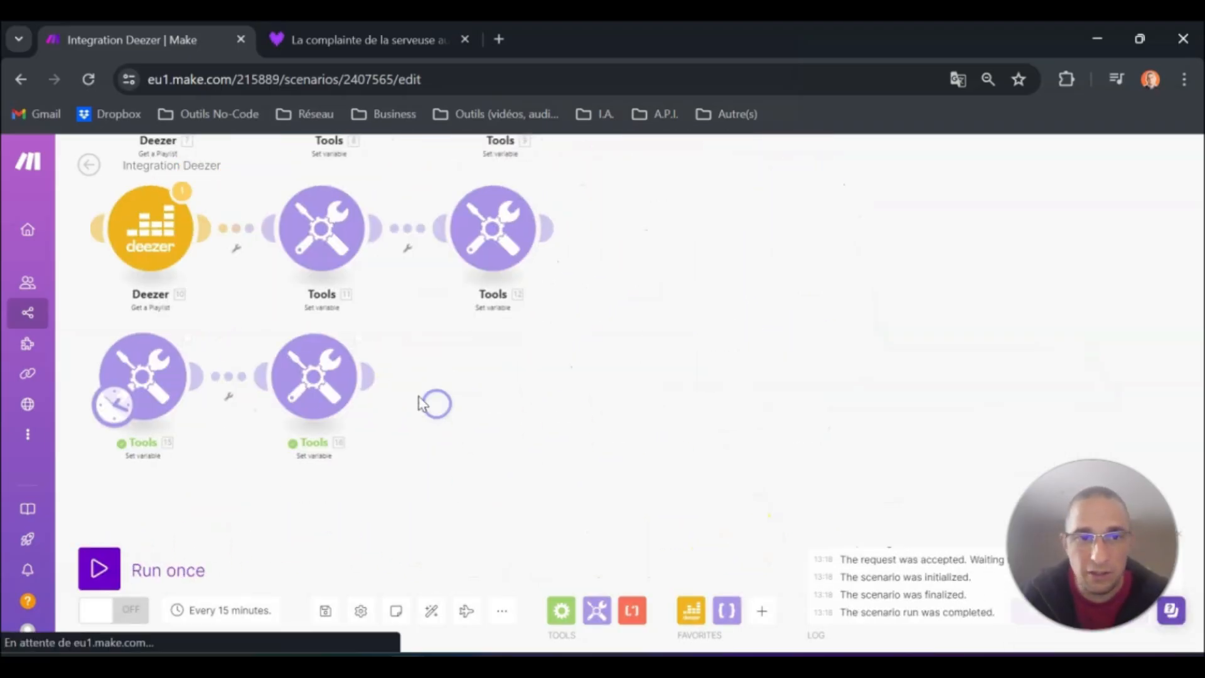
pyautogui.scroll(4, 433, 403)
pyautogui.click(369, 286)
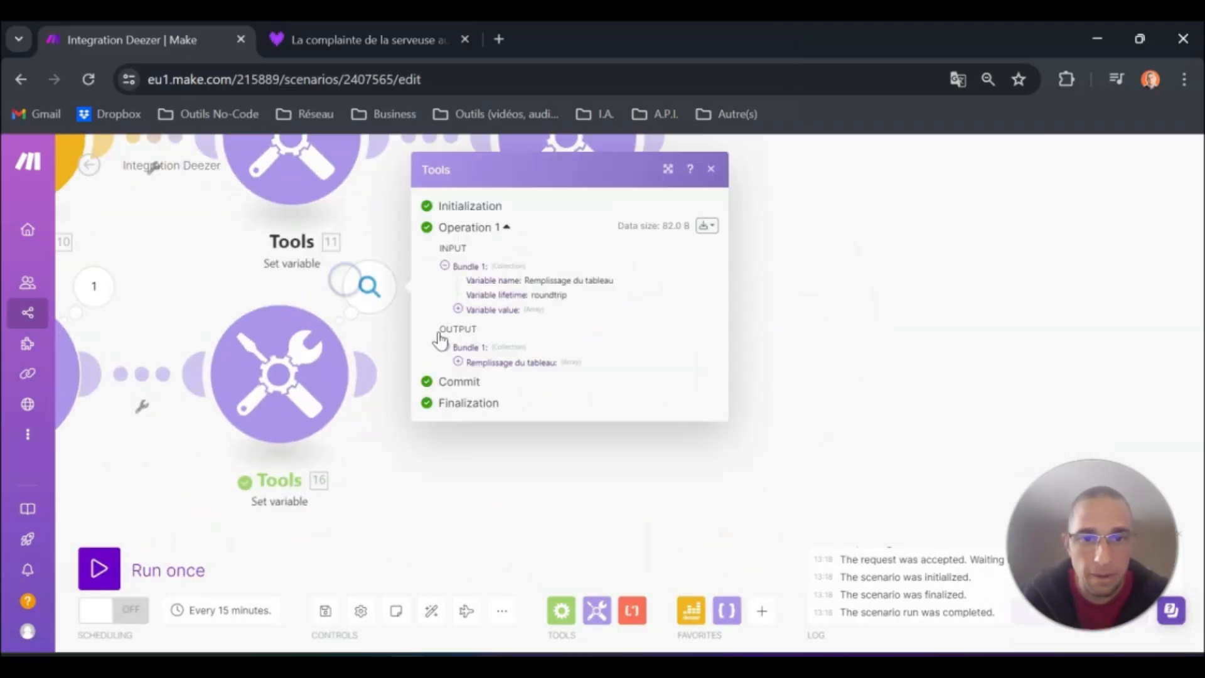
pyautogui.click(457, 351)
pyautogui.moveTo(551, 402); pyautogui.dragTo(446, 349)
pyautogui.click(833, 370)
pyautogui.moveTo(709, 384); pyautogui.dragTo(769, 379)
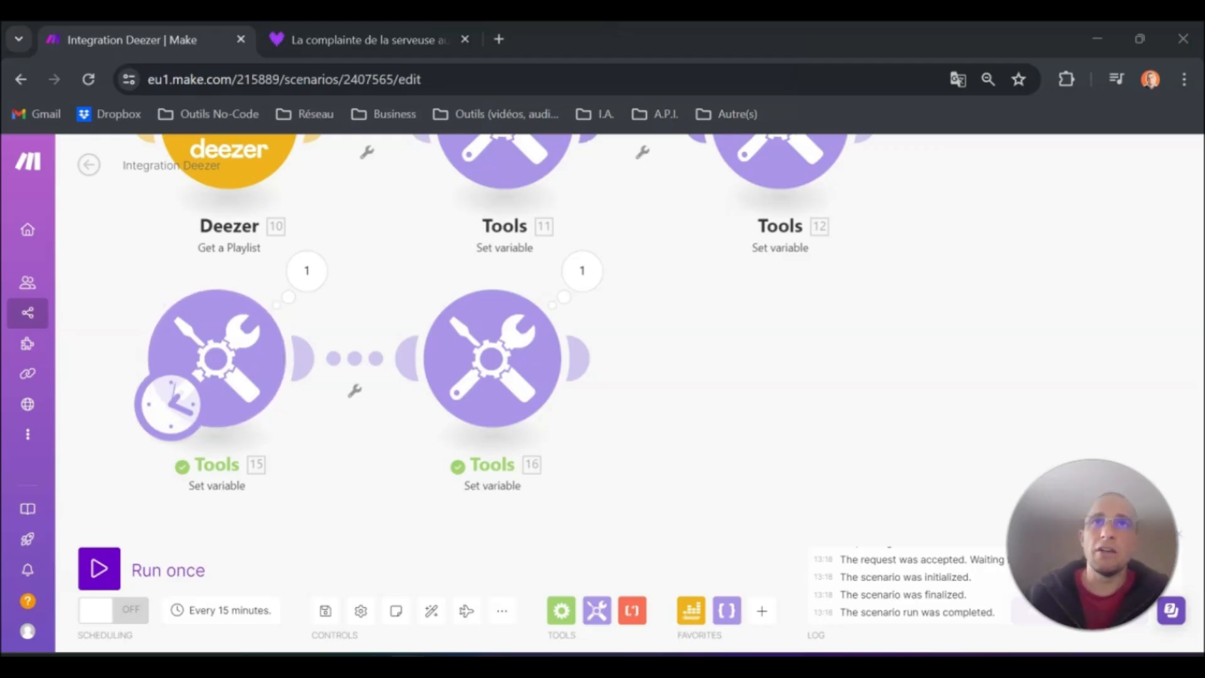
# Turn Tools 16's add formula into the plain text "Développeur Web, PMO, OPS, Manager" and save the module.
pyautogui.moveTo(672, 392); pyautogui.dragTo(567, 347)
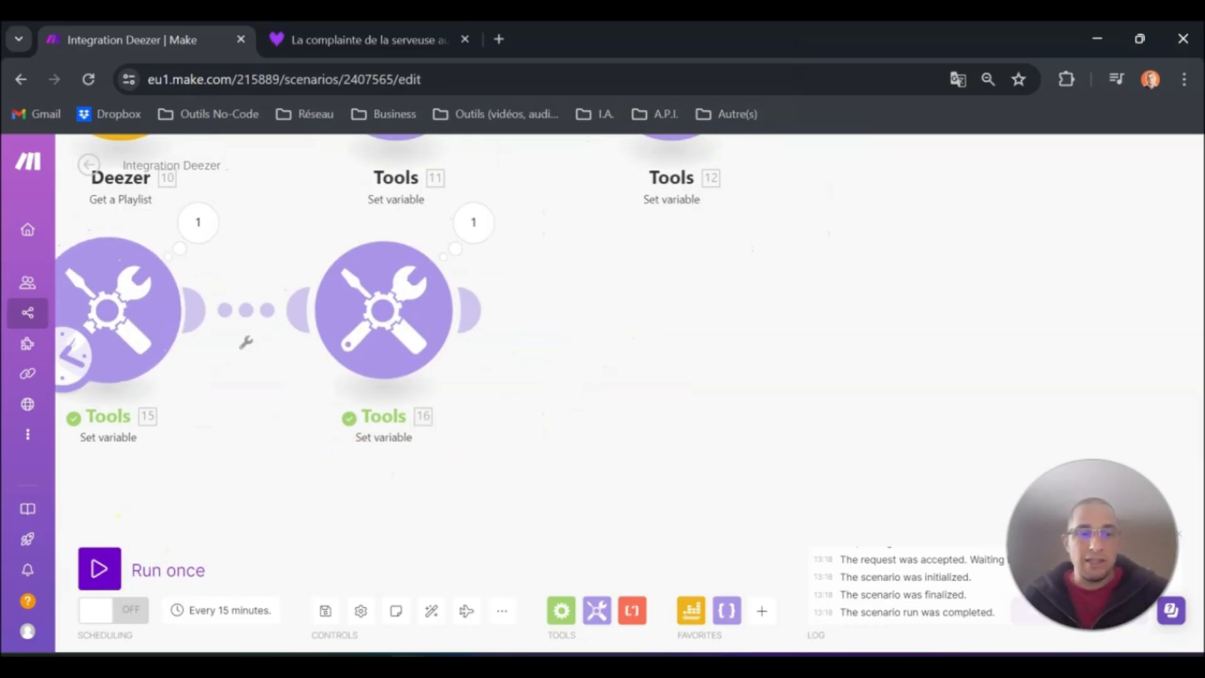
pyautogui.moveTo(572, 422); pyautogui.dragTo(546, 411)
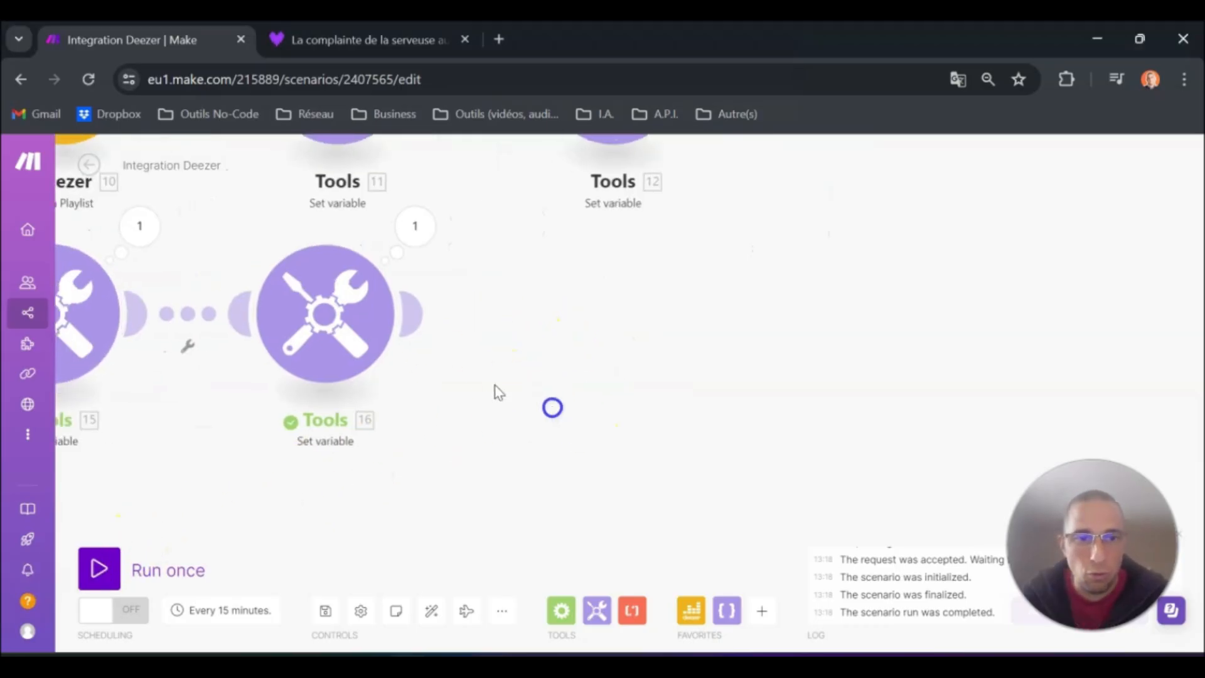
pyautogui.click(367, 306)
pyautogui.click(605, 390)
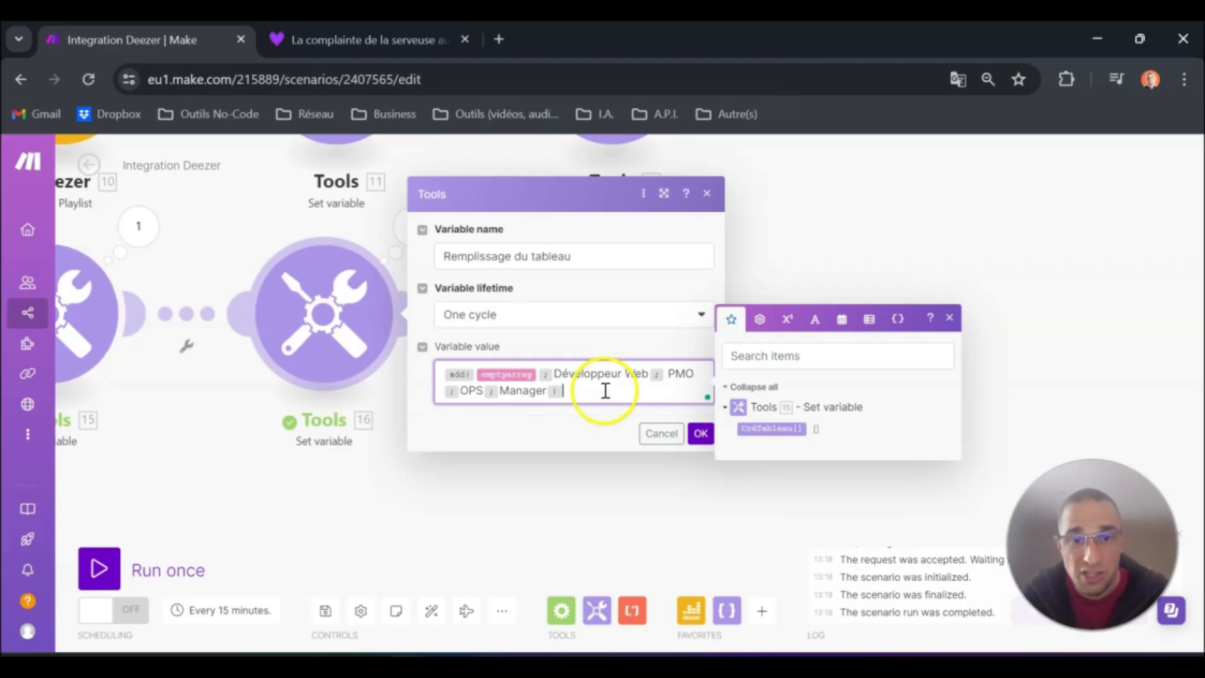
pyautogui.click(557, 371)
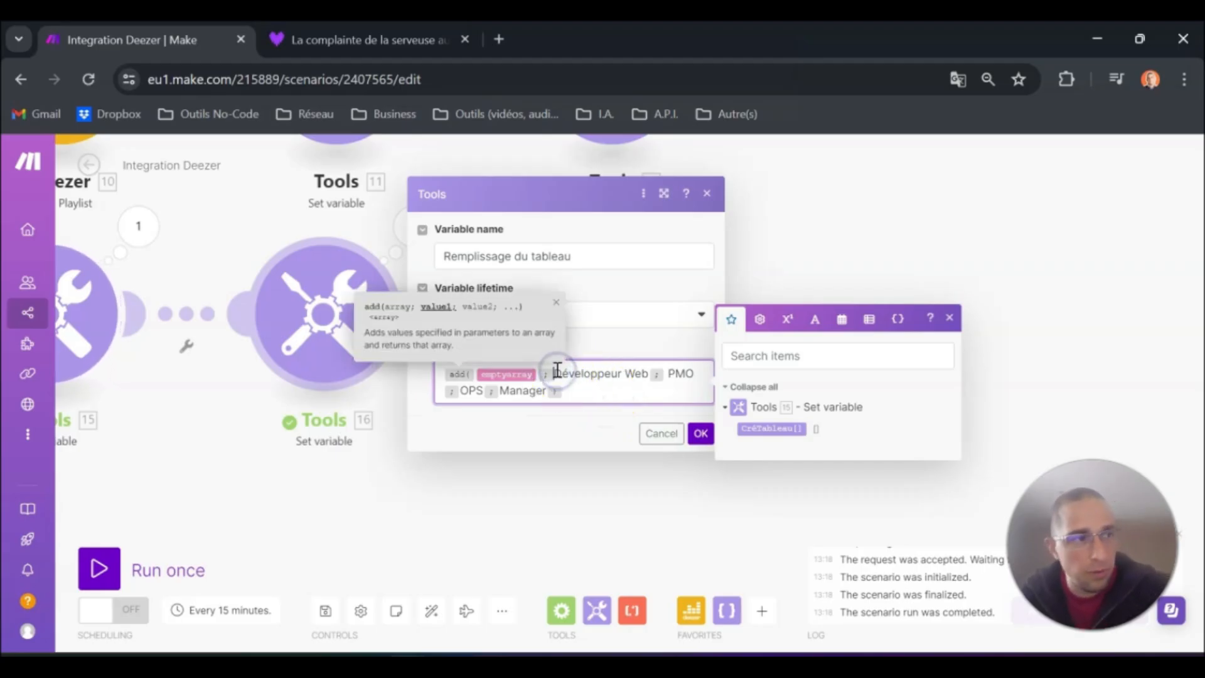
pyautogui.press('BackSpace')
pyautogui.press('BackSpace')
pyautogui.press('BackSpace')
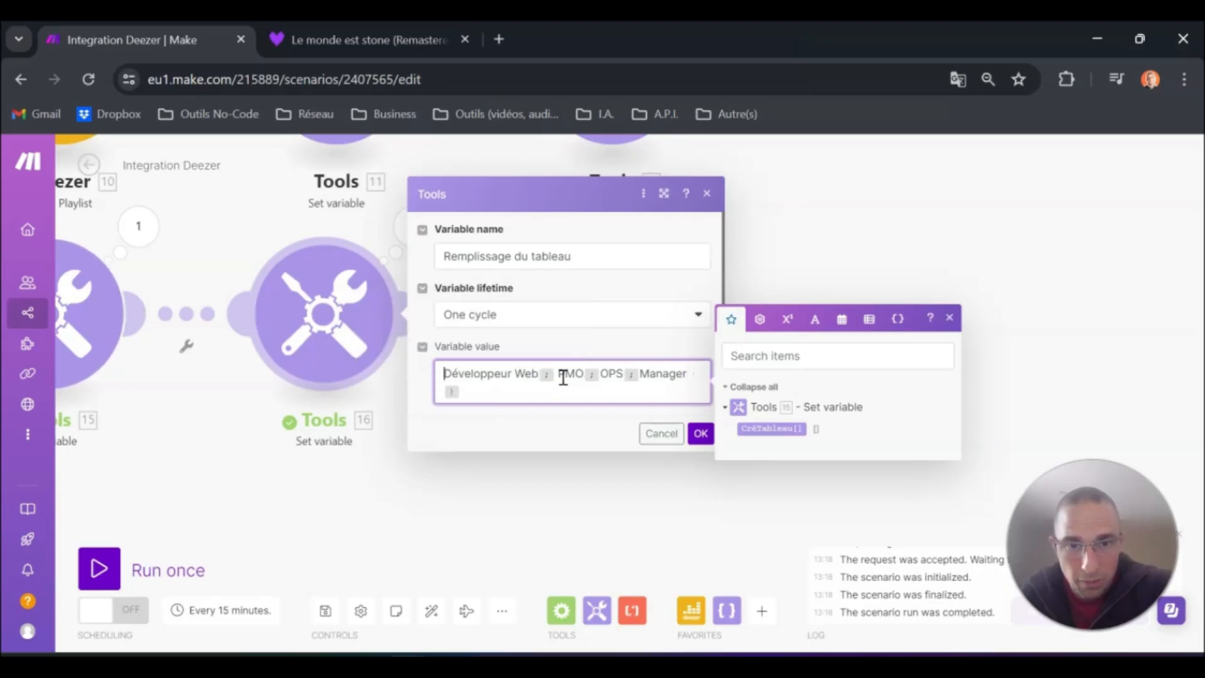
pyautogui.press('BackSpace')
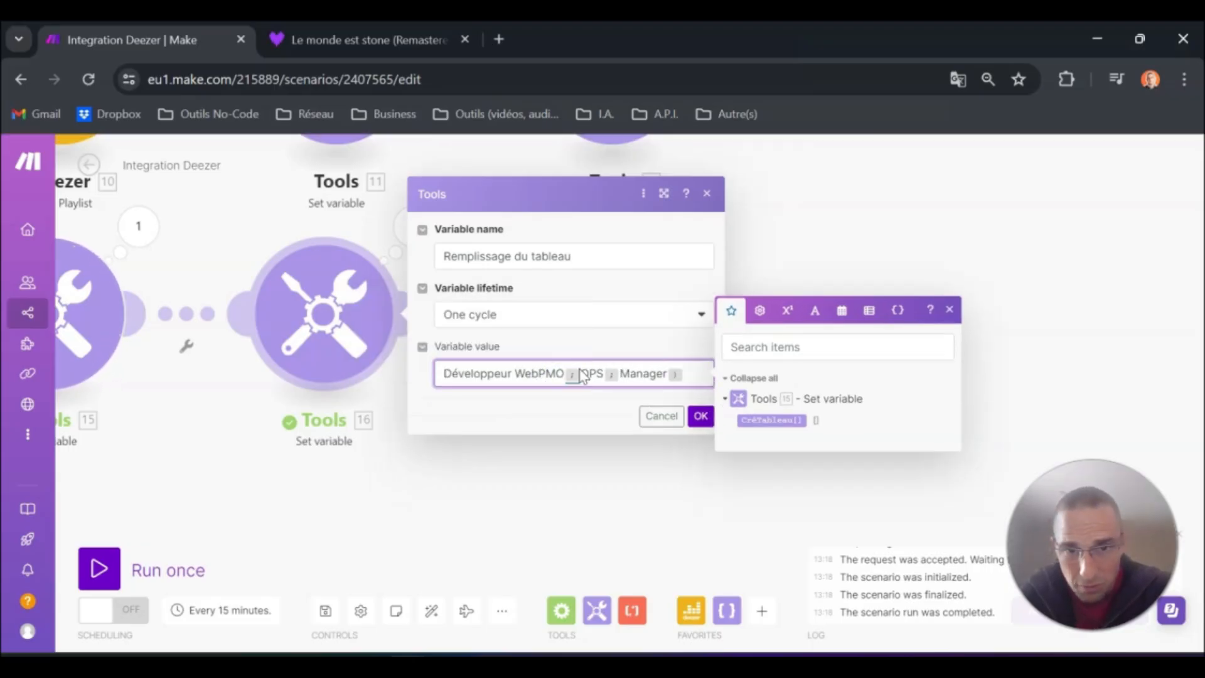
pyautogui.press('BackSpace')
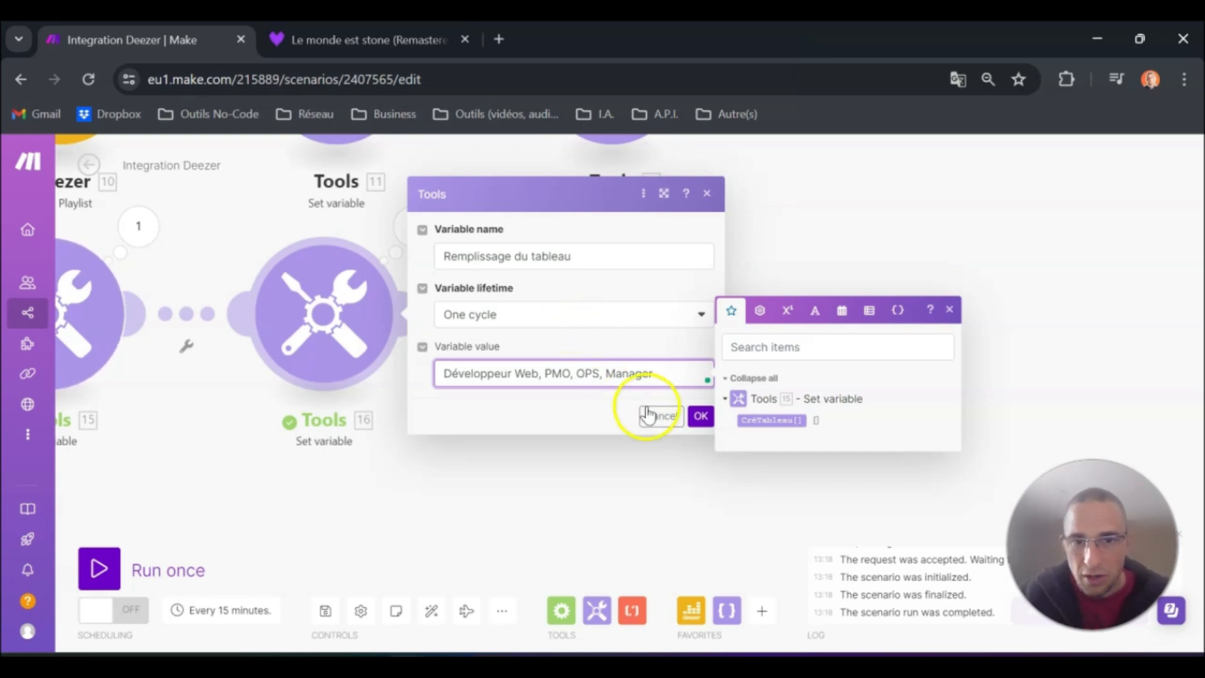
pyautogui.click(700, 416)
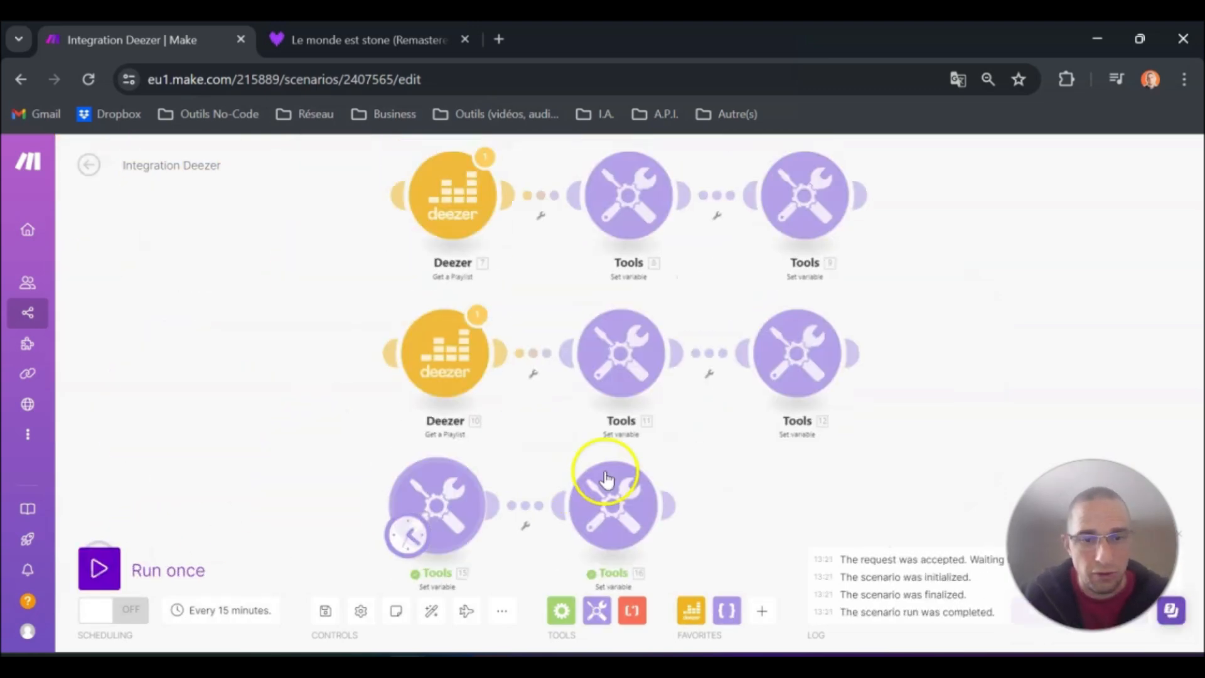
# Run the scenario once and check how Tools 16 outputs the comma-separated Remplissage du tableau text.
pyautogui.scroll(3, 758, 525)
pyautogui.click(475, 290)
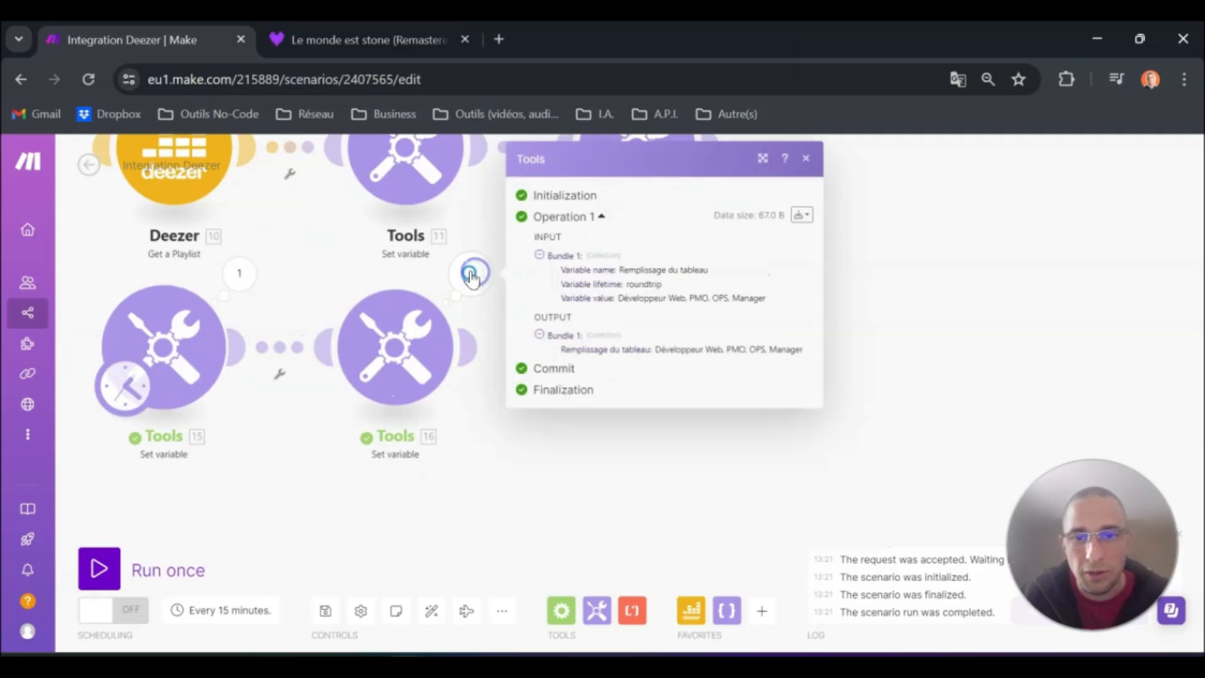
pyautogui.moveTo(807, 350); pyautogui.dragTo(653, 351)
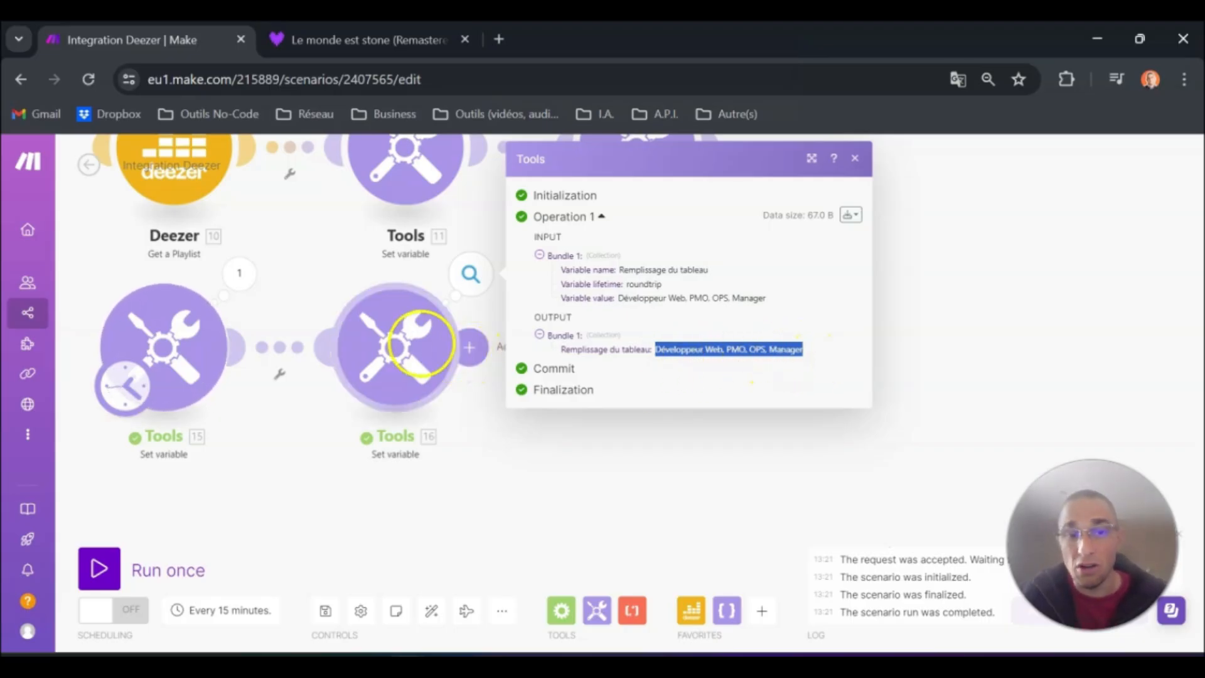
pyautogui.click(428, 349)
pyautogui.click(860, 345)
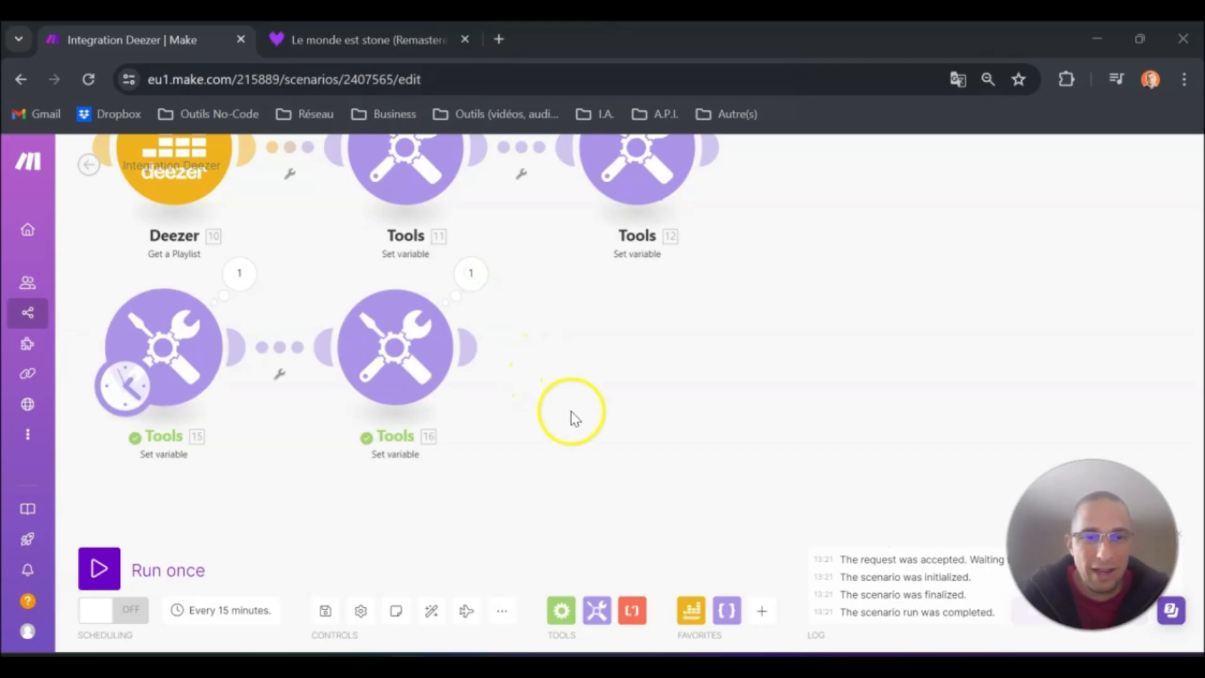
# Add a Tools Set variable module after Tools 16 and name its variable Split.
pyautogui.moveTo(570, 417); pyautogui.dragTo(567, 352)
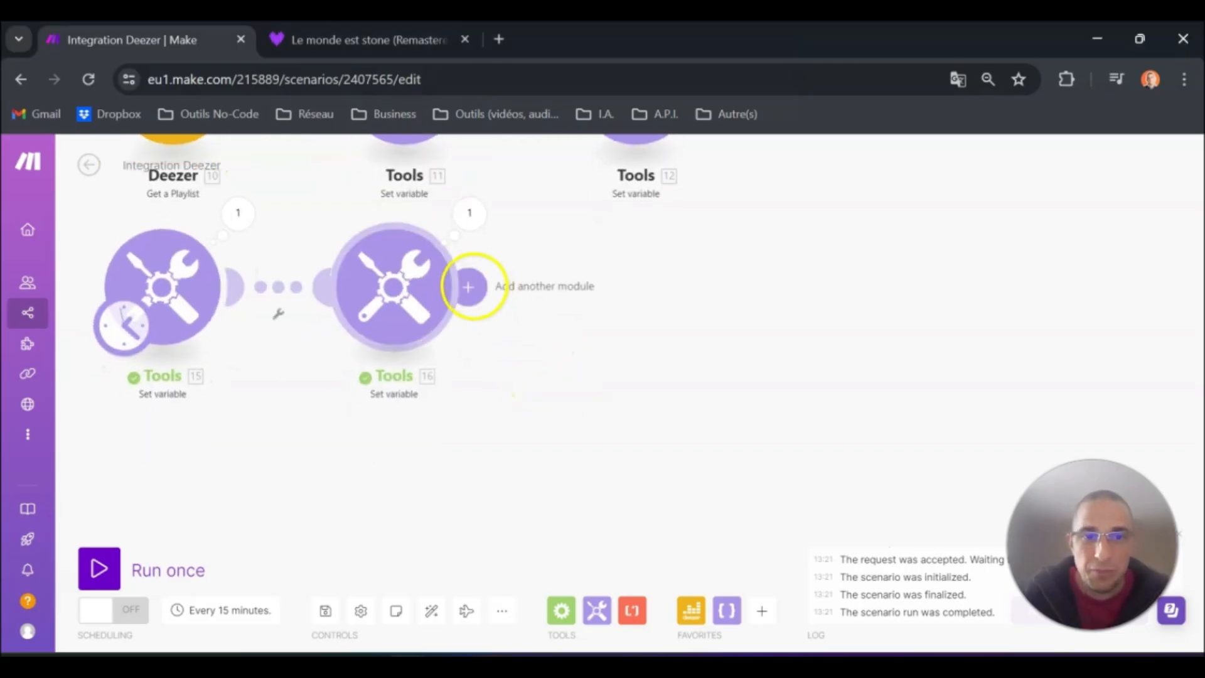
pyautogui.click(474, 293)
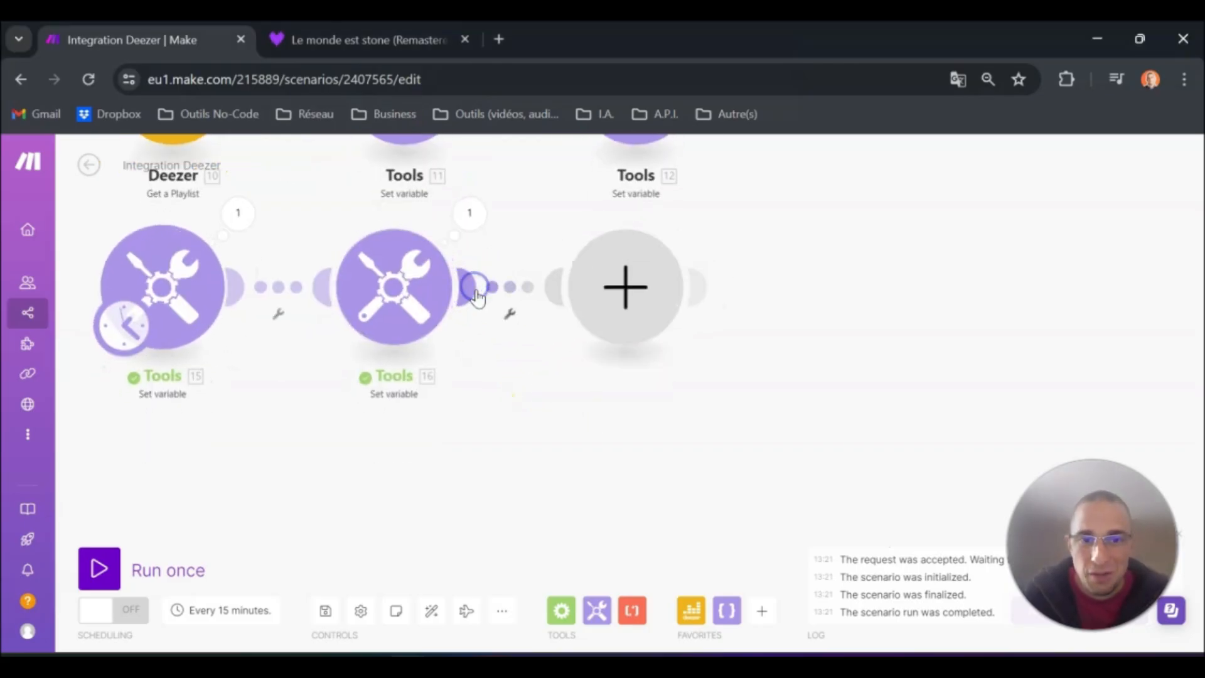
pyautogui.click(612, 308)
pyautogui.click(758, 411)
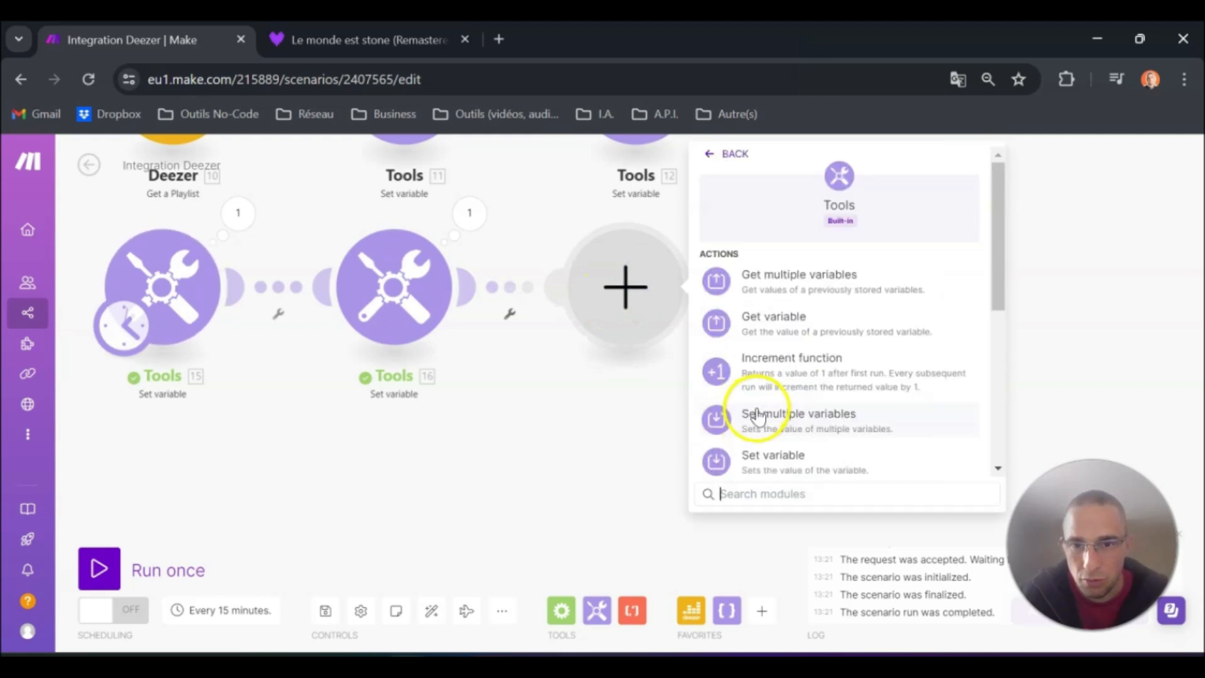
pyautogui.click(778, 456)
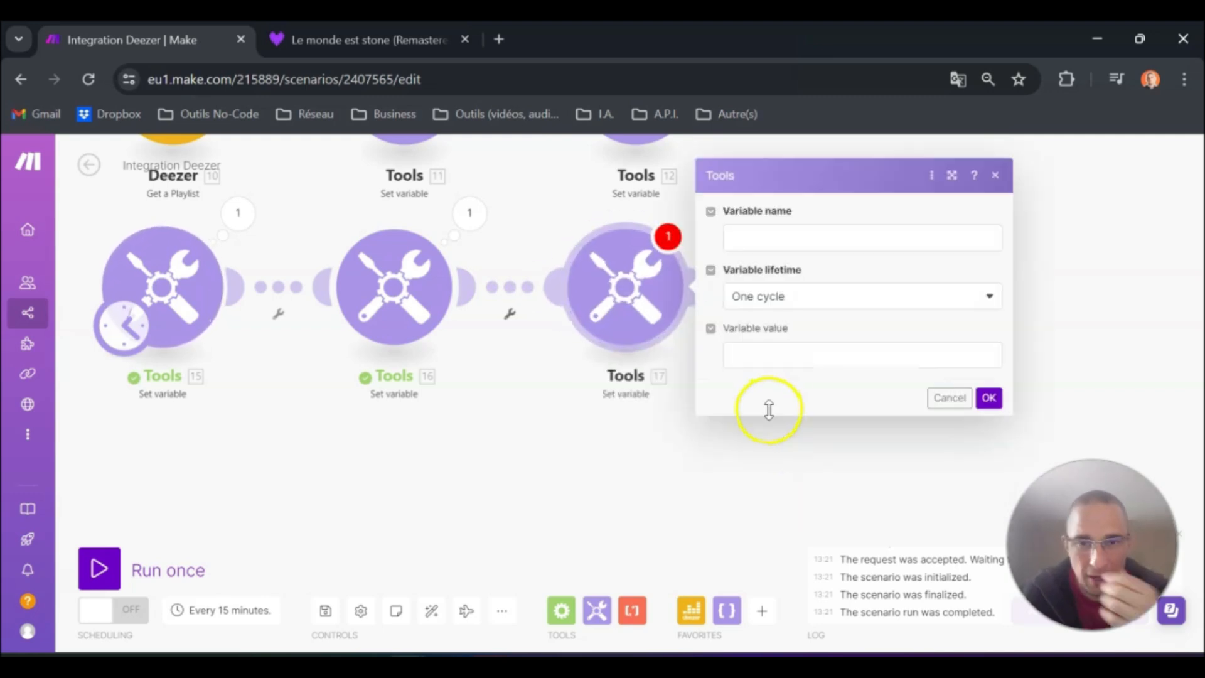
pyautogui.click(755, 237)
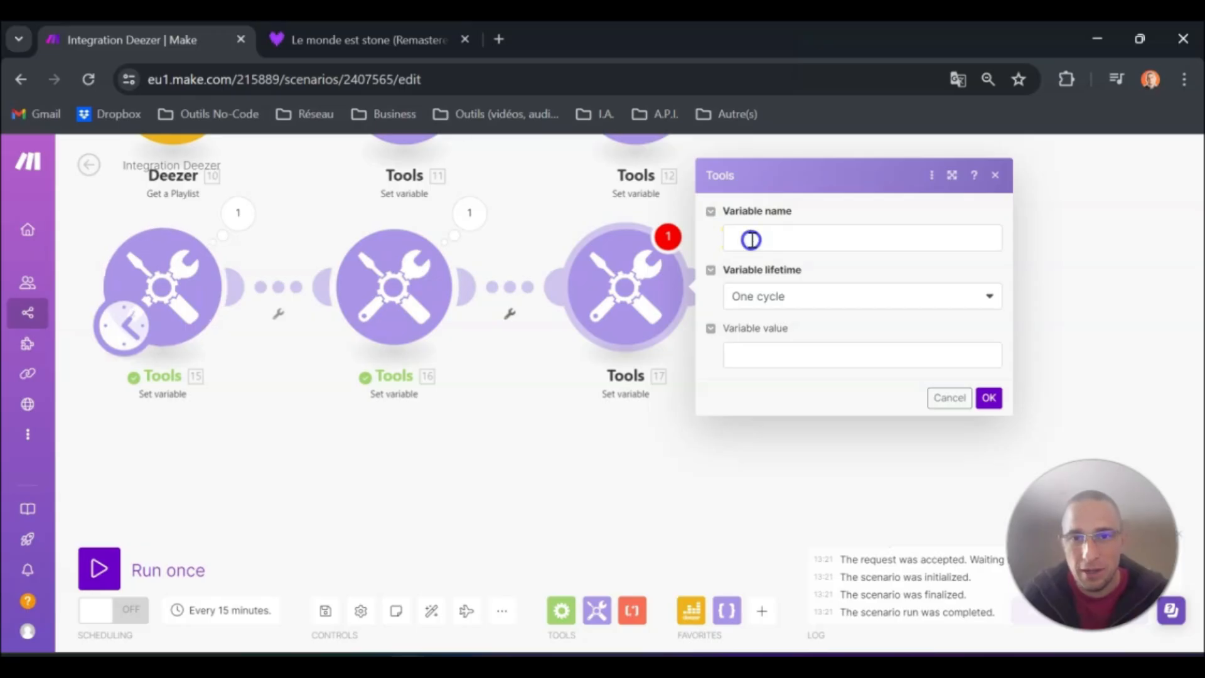
pyautogui.write('Split')
# Set the Split variable's value to the split function on 16. Remplissage du tableau with a comma separator, and save the module.
pyautogui.click(791, 356)
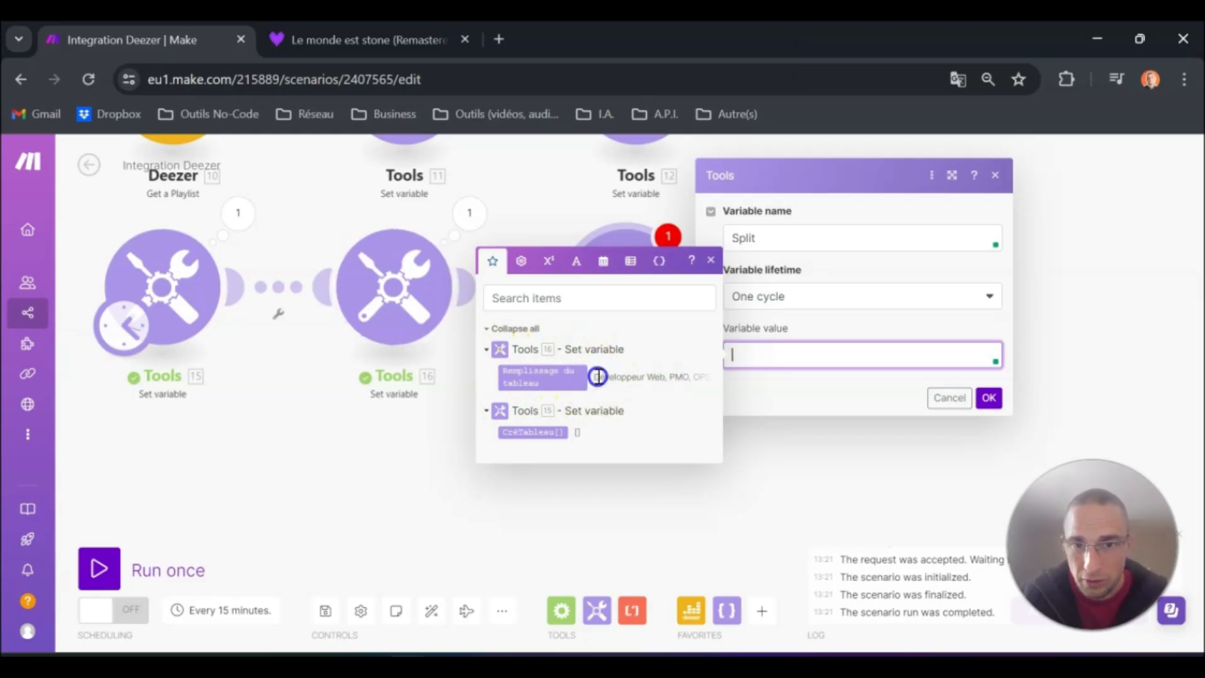
pyautogui.click(540, 375)
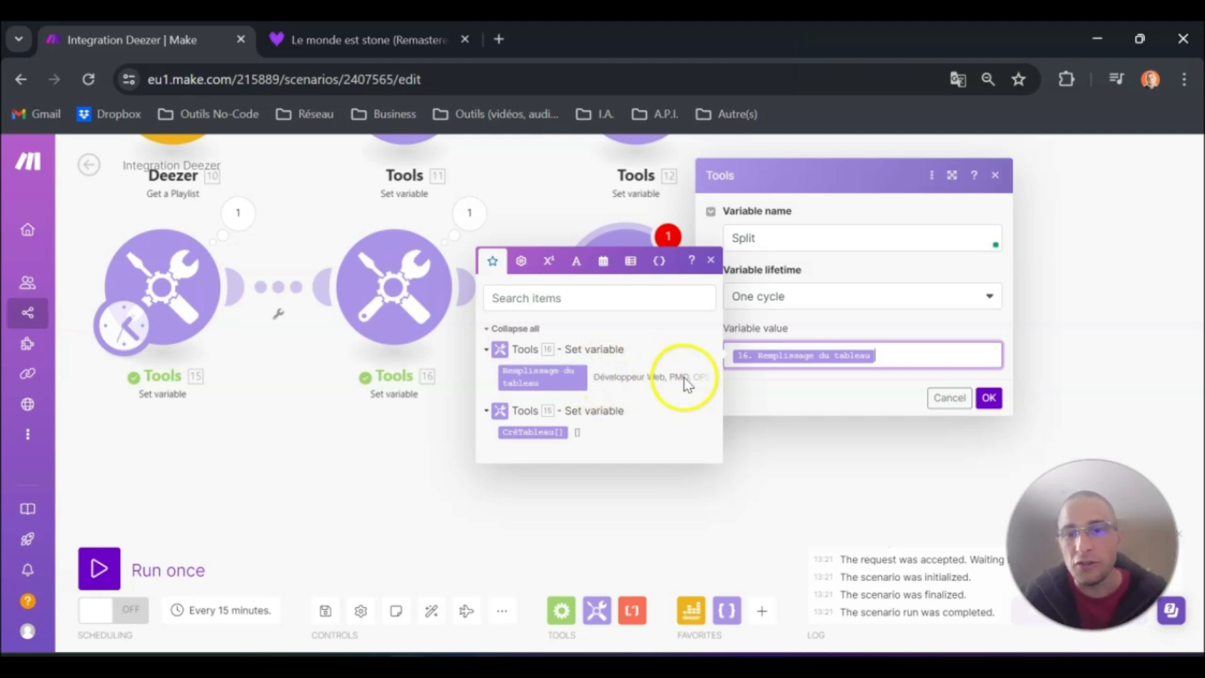
pyautogui.press('BackSpace')
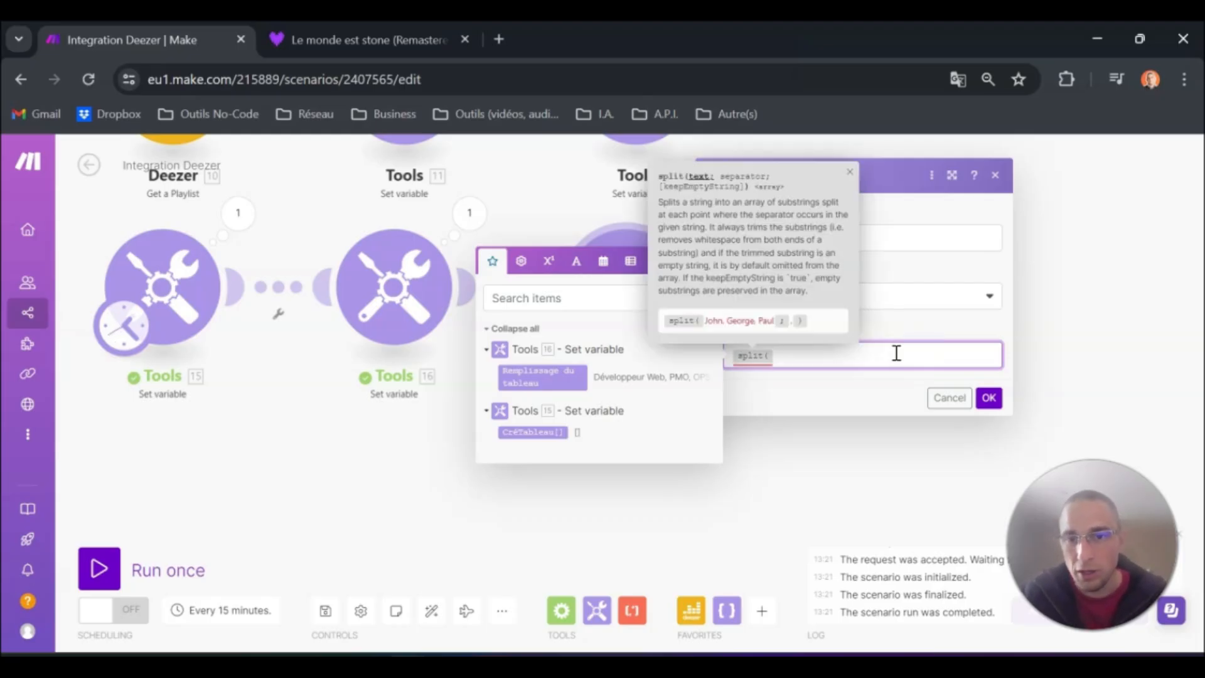
pyautogui.press('BackSpace')
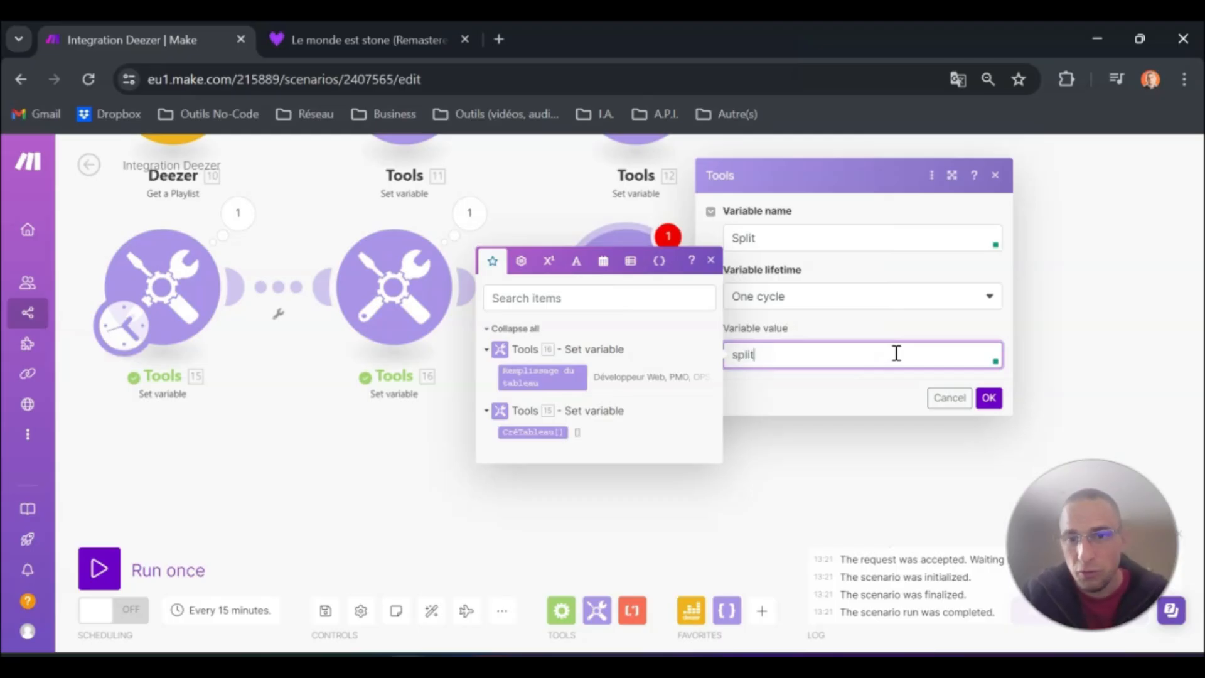
pyautogui.write('split(')
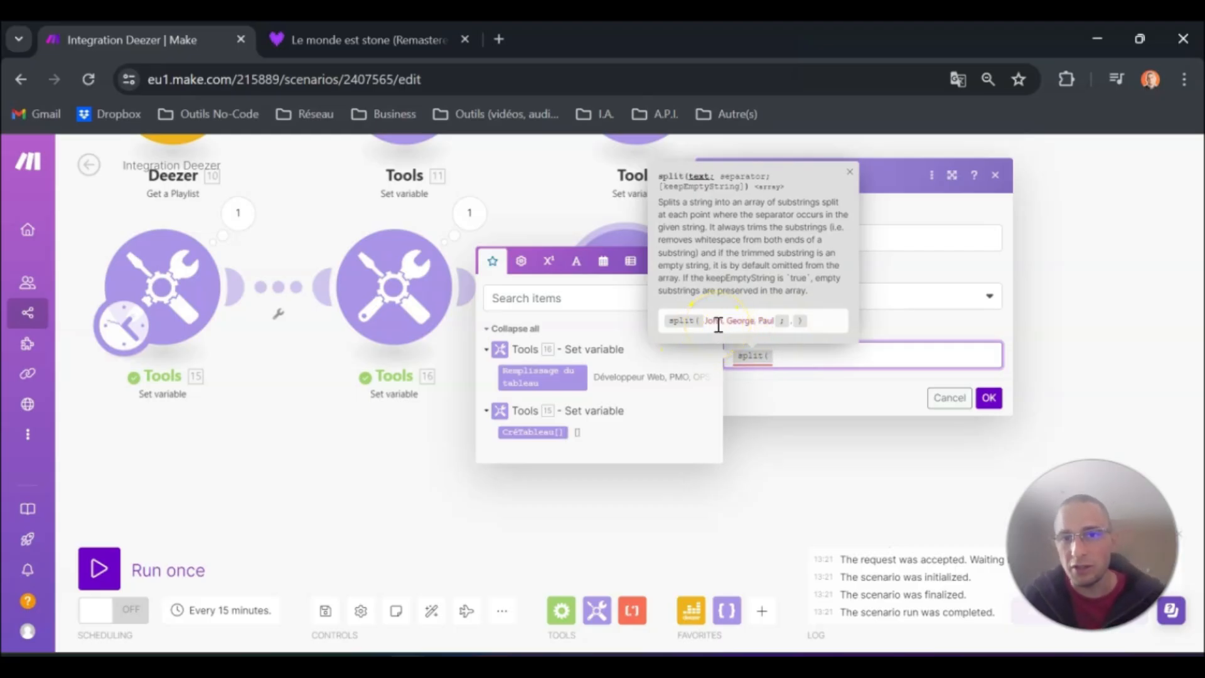
pyautogui.click(543, 377)
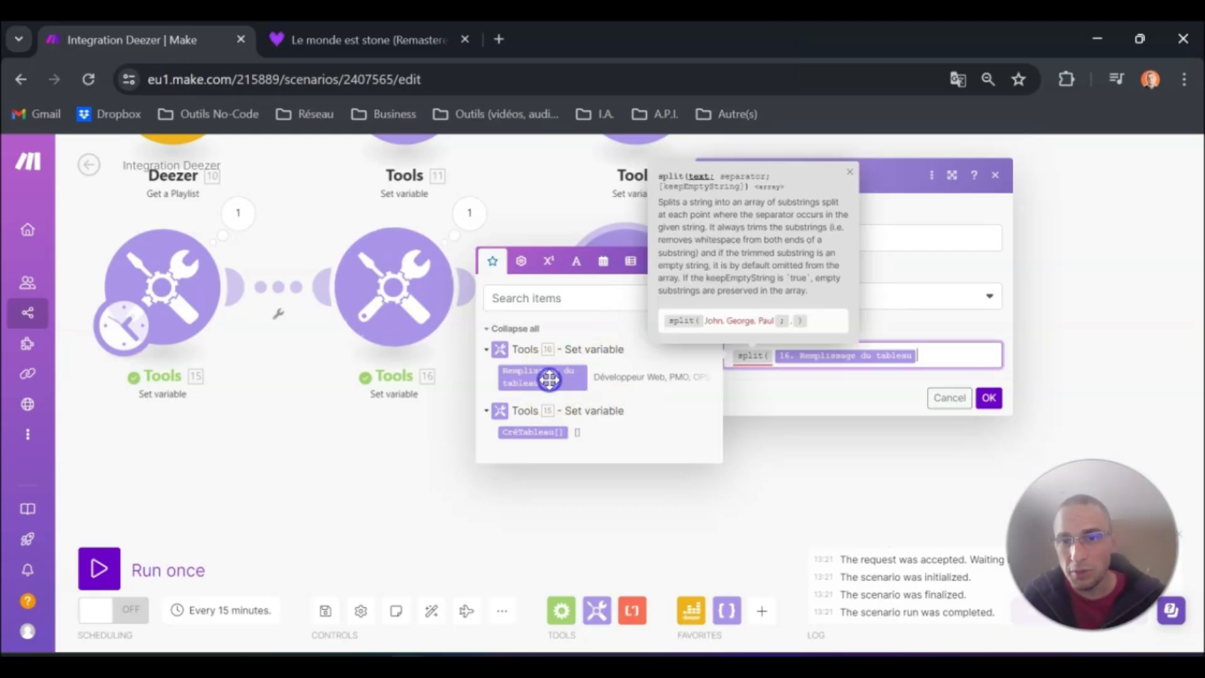
pyautogui.click(943, 360)
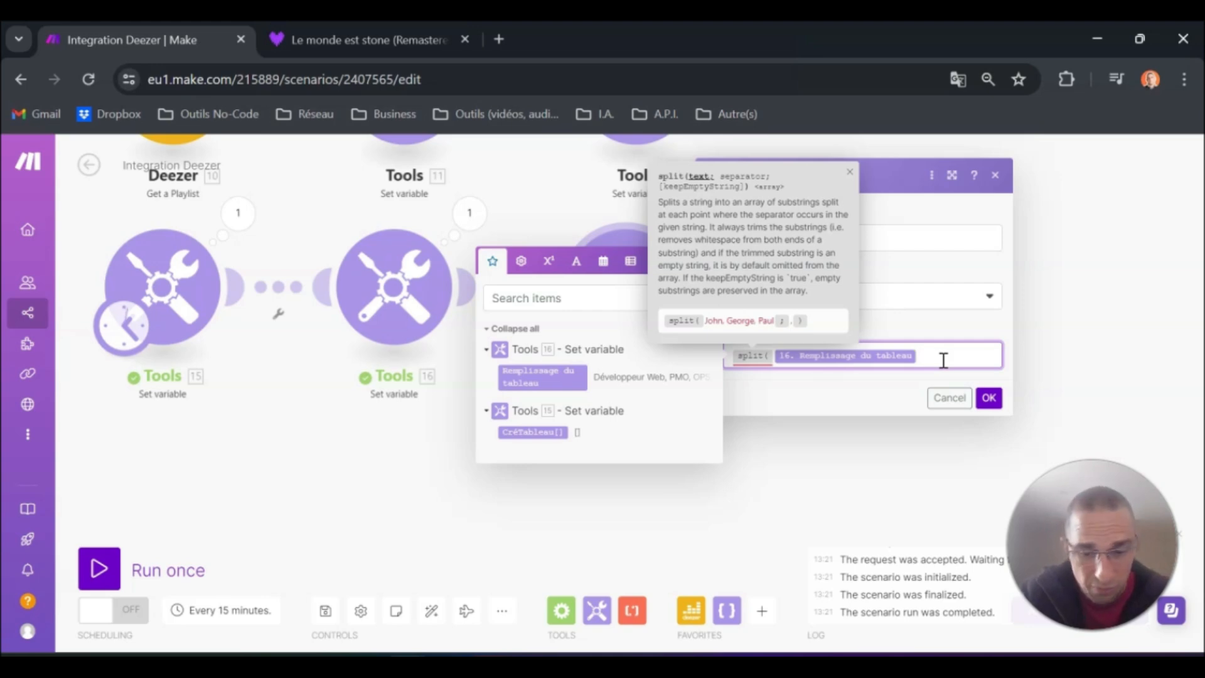
pyautogui.write(')')
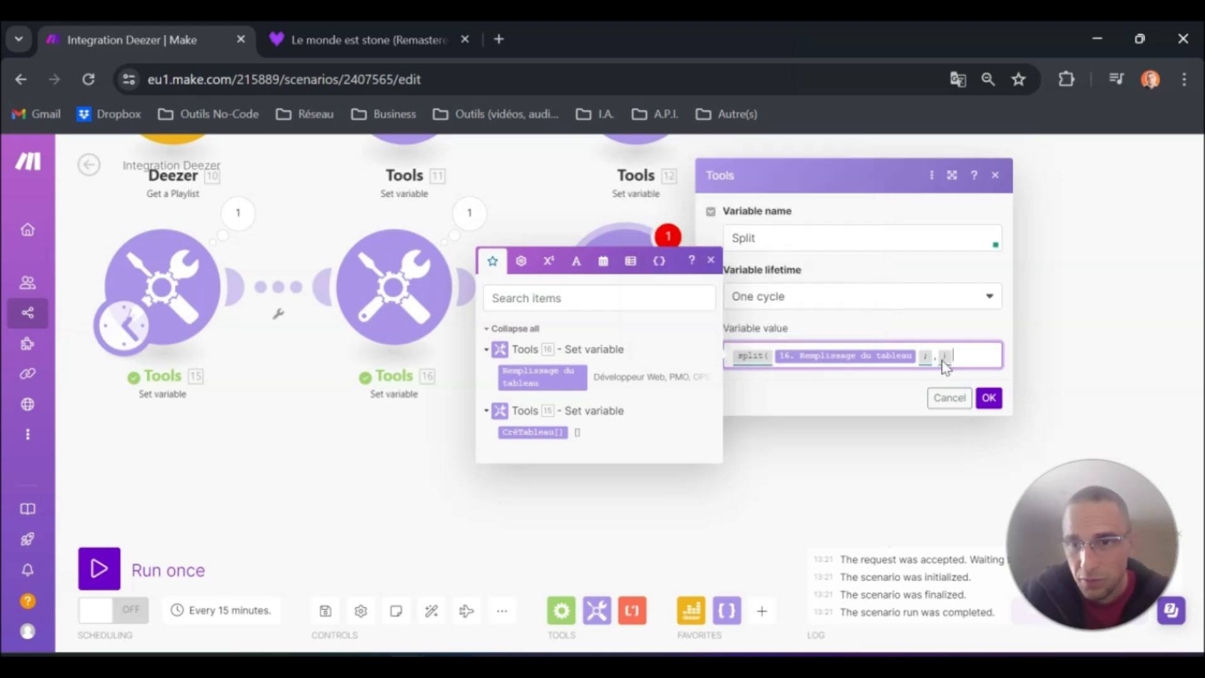
pyautogui.click(772, 383)
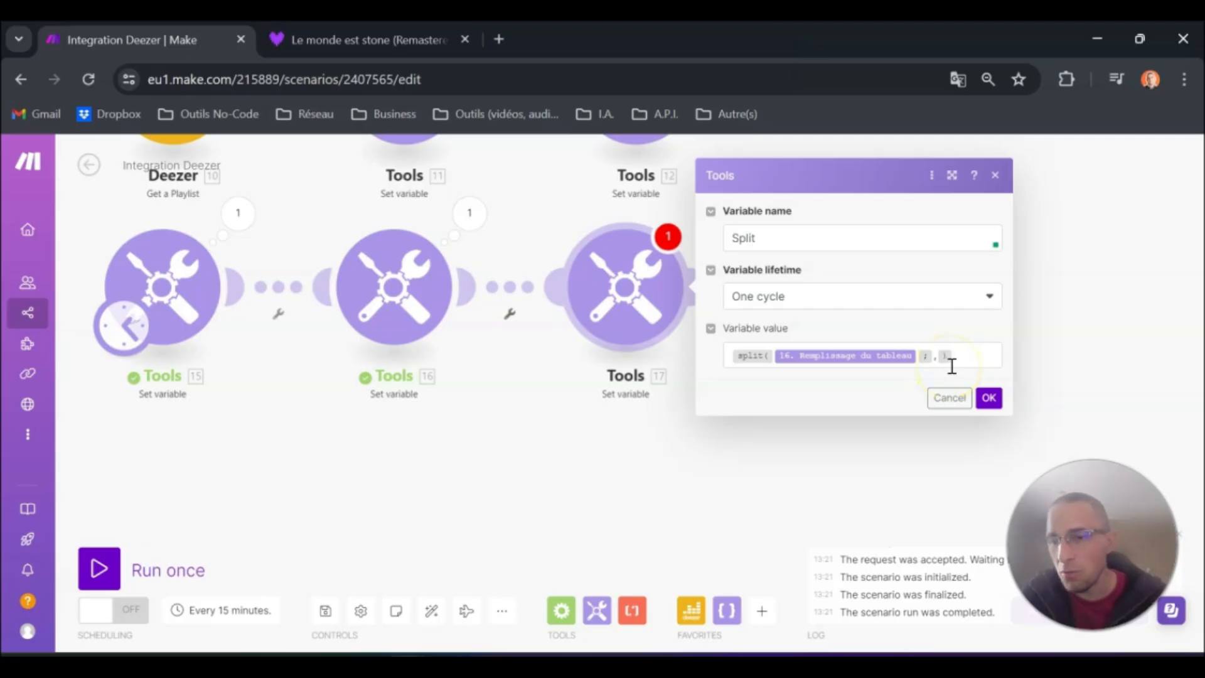
pyautogui.click(990, 401)
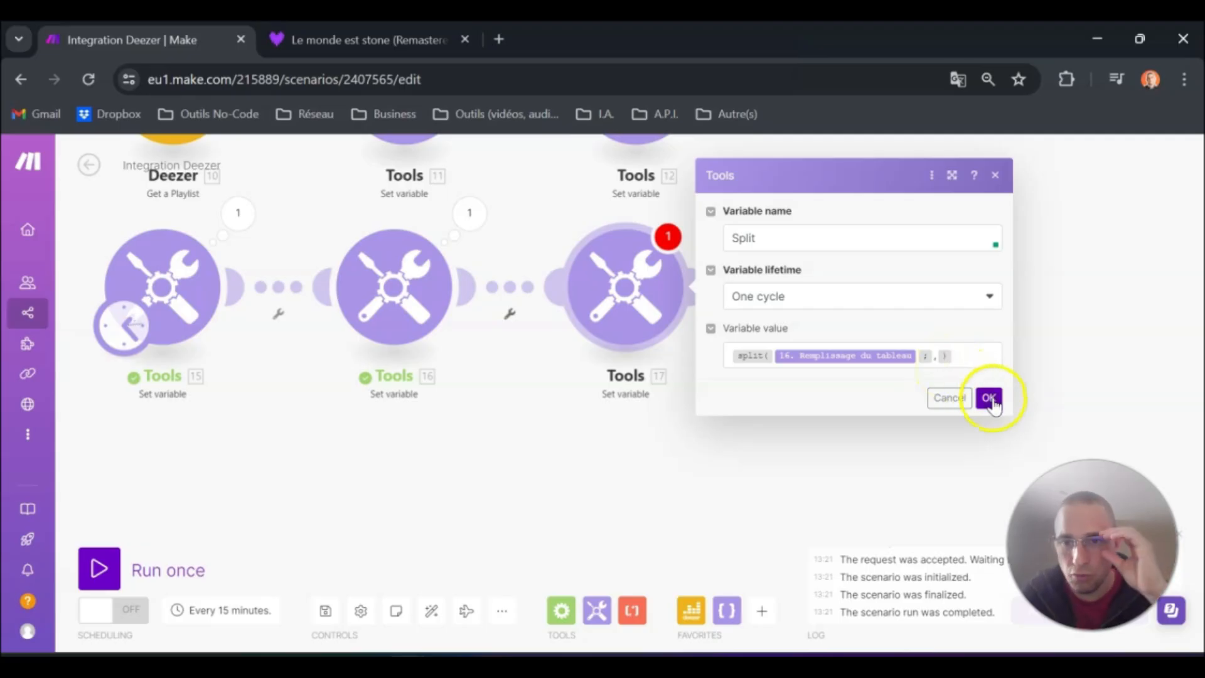
# Run the scenario once and examine the Split array in Tools 17's output.
pyautogui.click(100, 567)
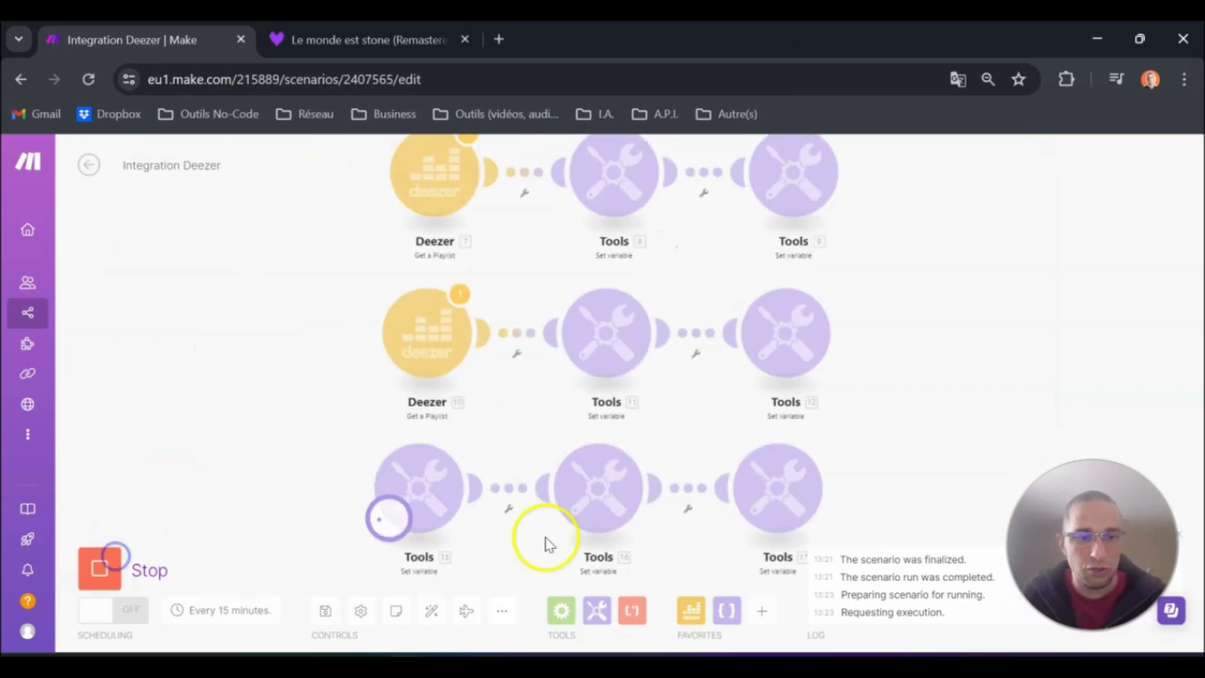
pyautogui.scroll(5, 621, 320)
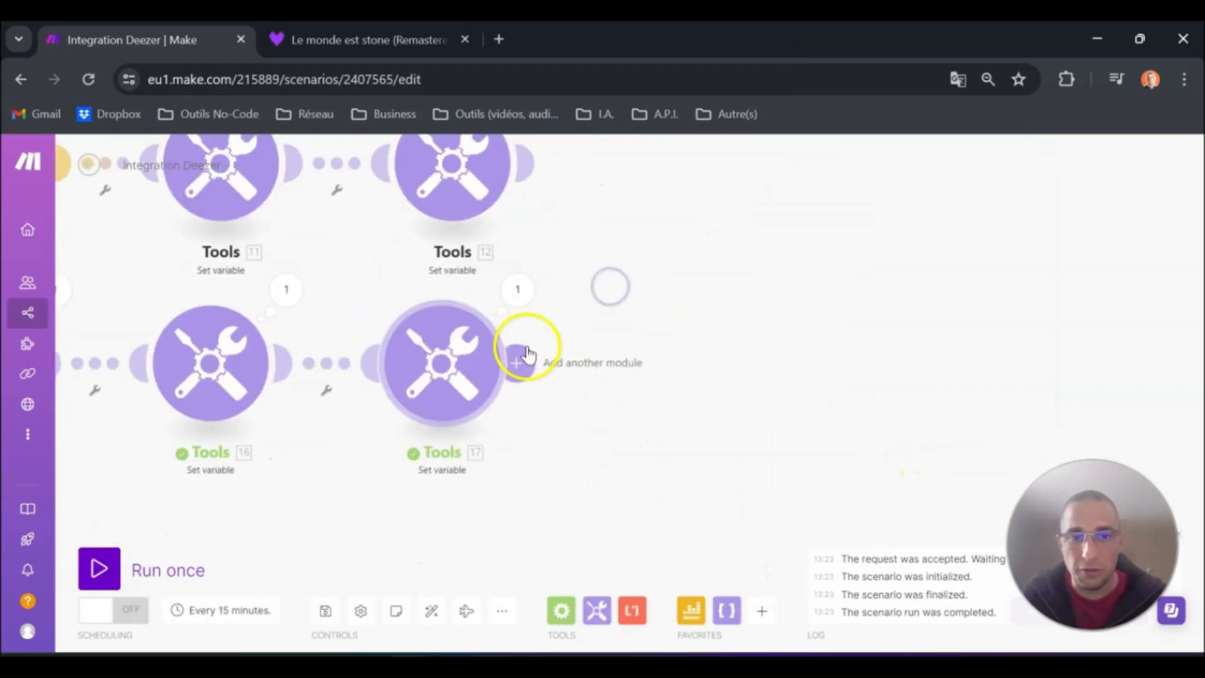
pyautogui.click(518, 290)
pyautogui.click(586, 336)
pyautogui.click(599, 351)
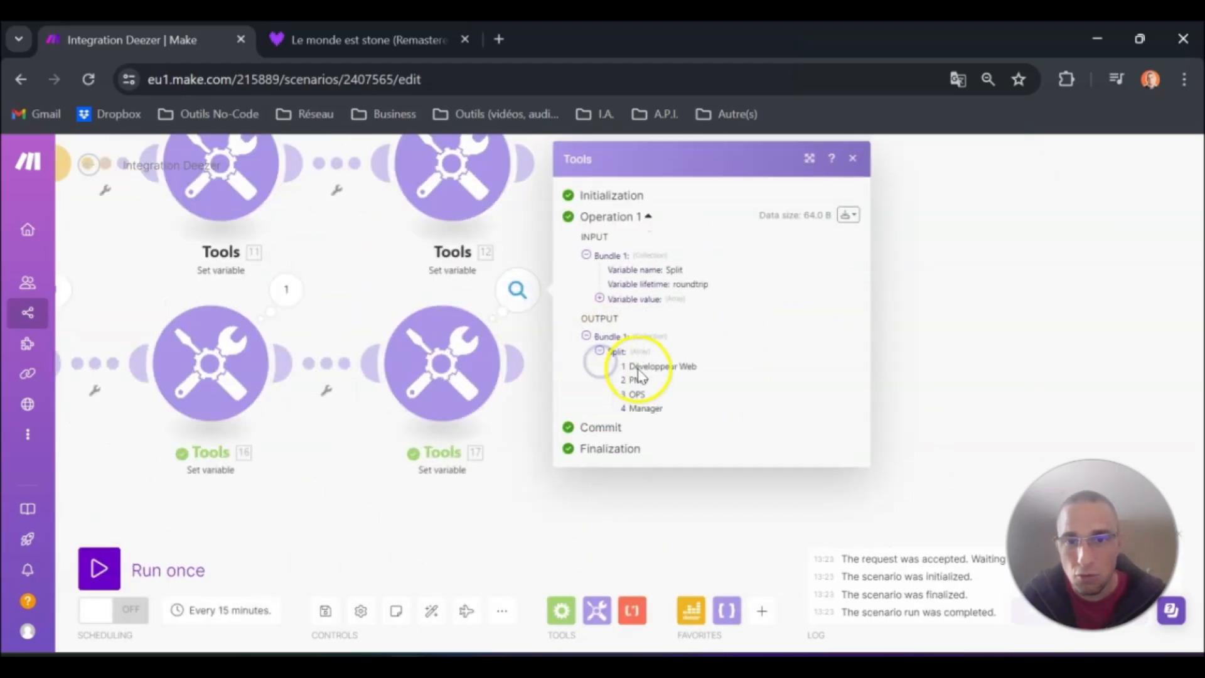
pyautogui.moveTo(682, 409); pyautogui.dragTo(635, 381)
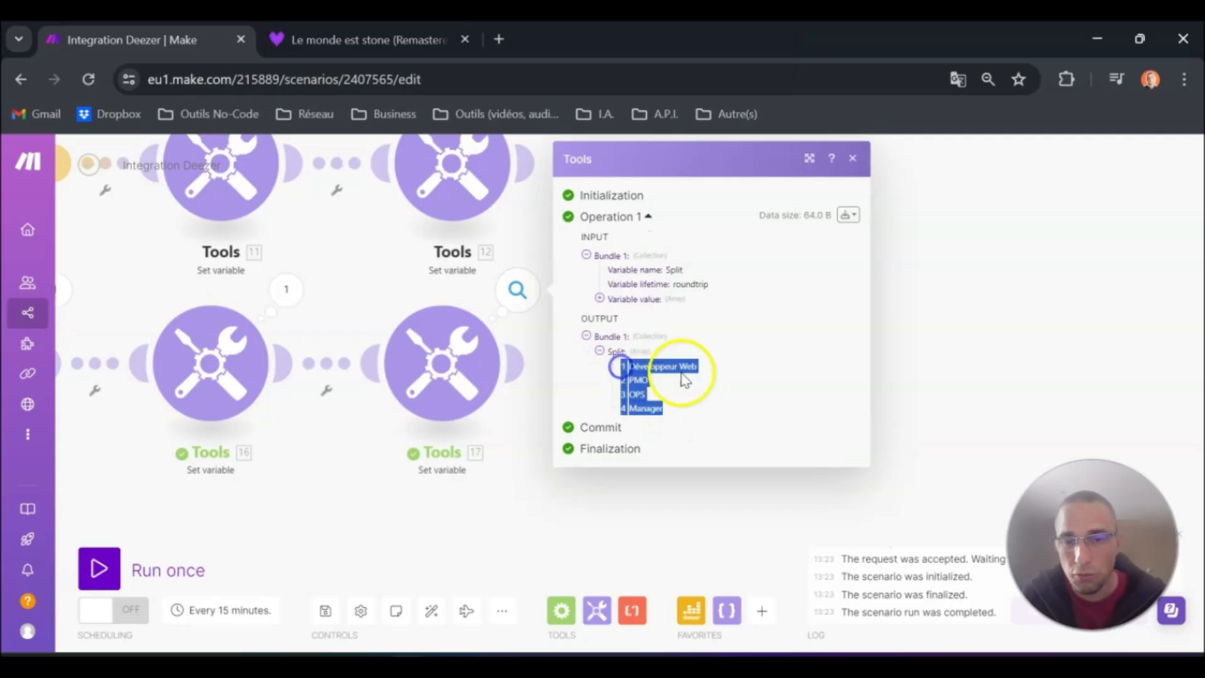
pyautogui.click(964, 374)
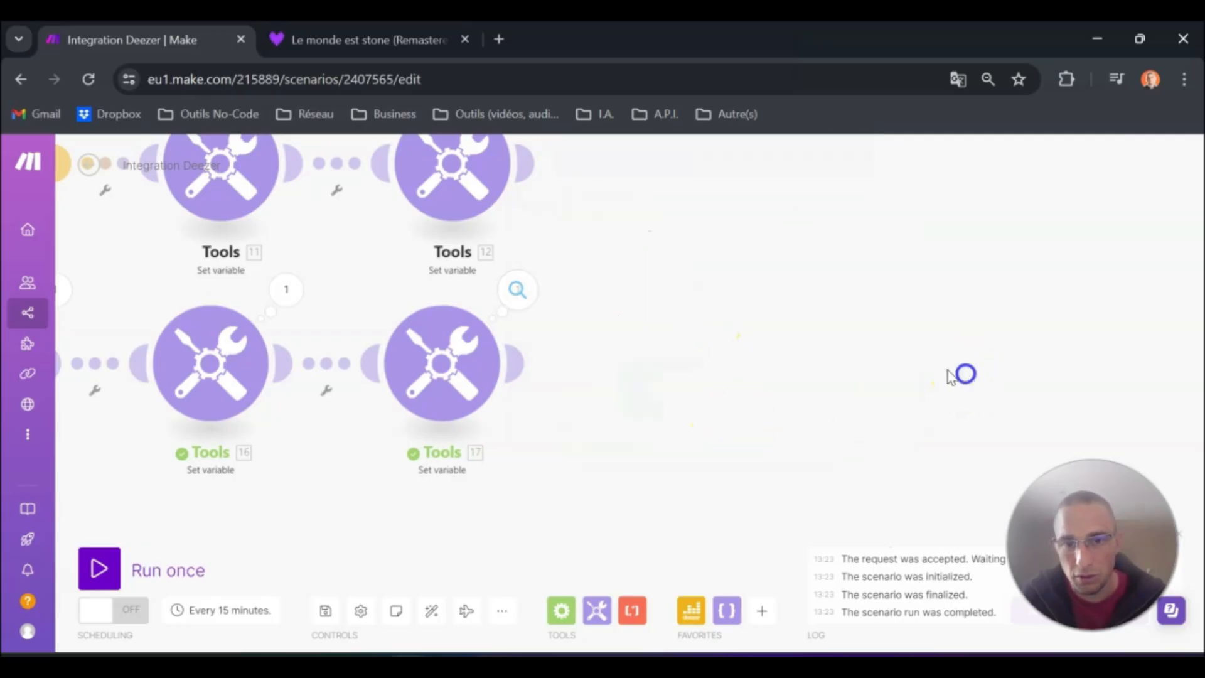
# Review the comma-separated text in Tools 16's Remplissage du tableau variable value.
pyautogui.click(201, 382)
pyautogui.click(468, 431)
pyautogui.moveTo(527, 431); pyautogui.dragTo(293, 438)
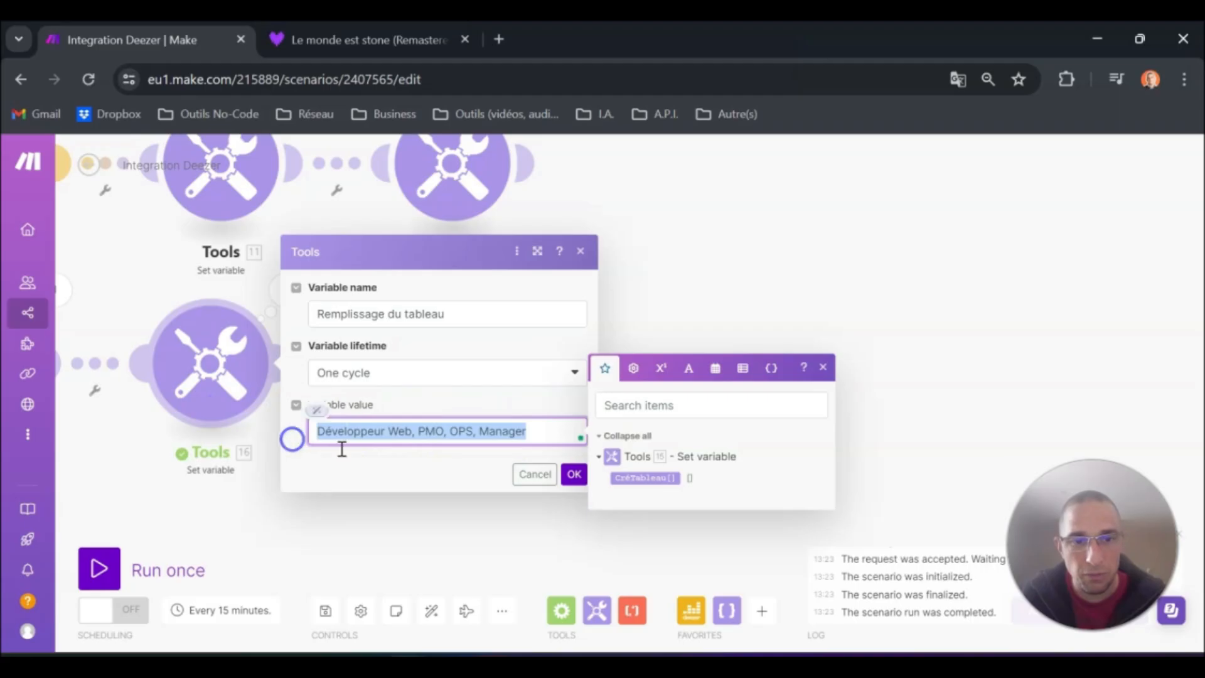
pyautogui.click(695, 290)
# Remove the separator argument from the split function in Tools 17 and save the module.
pyautogui.click(446, 362)
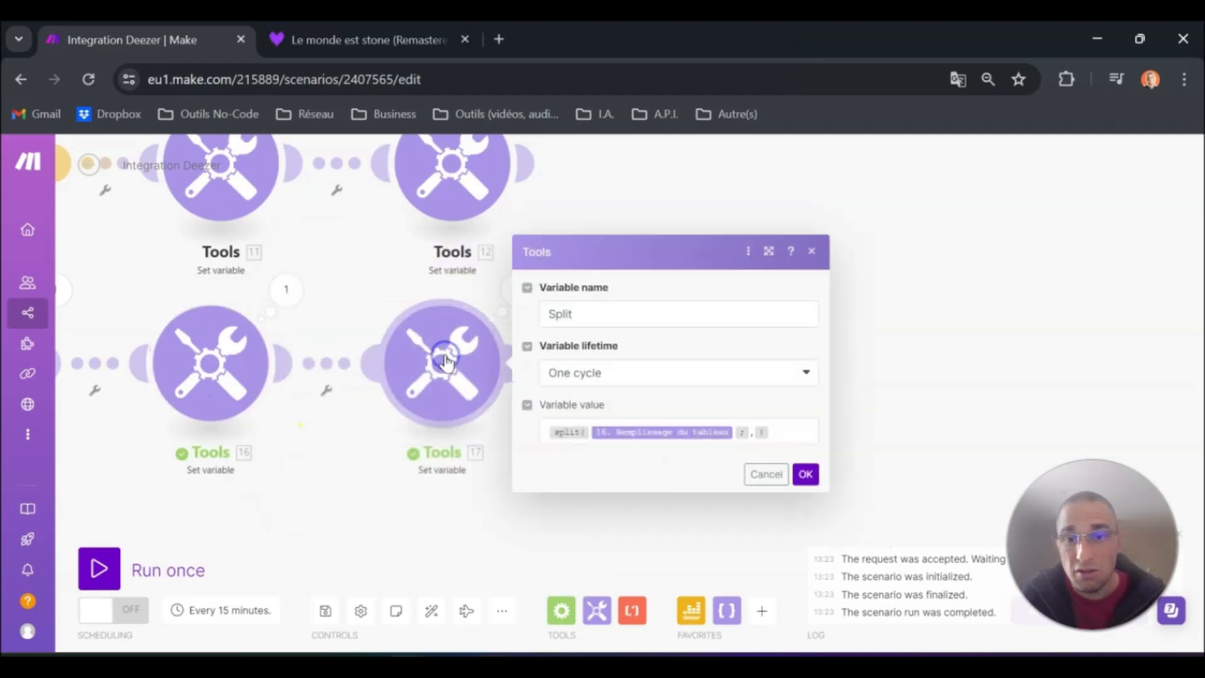
pyautogui.click(771, 431)
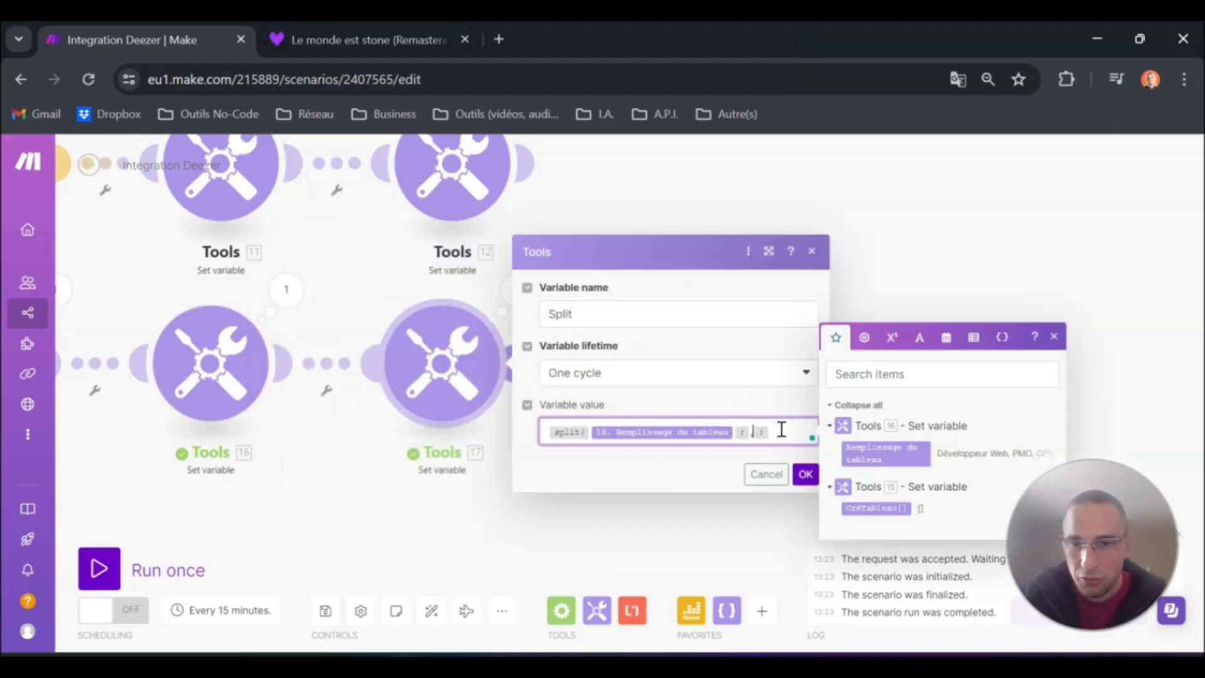
pyautogui.press('Left')
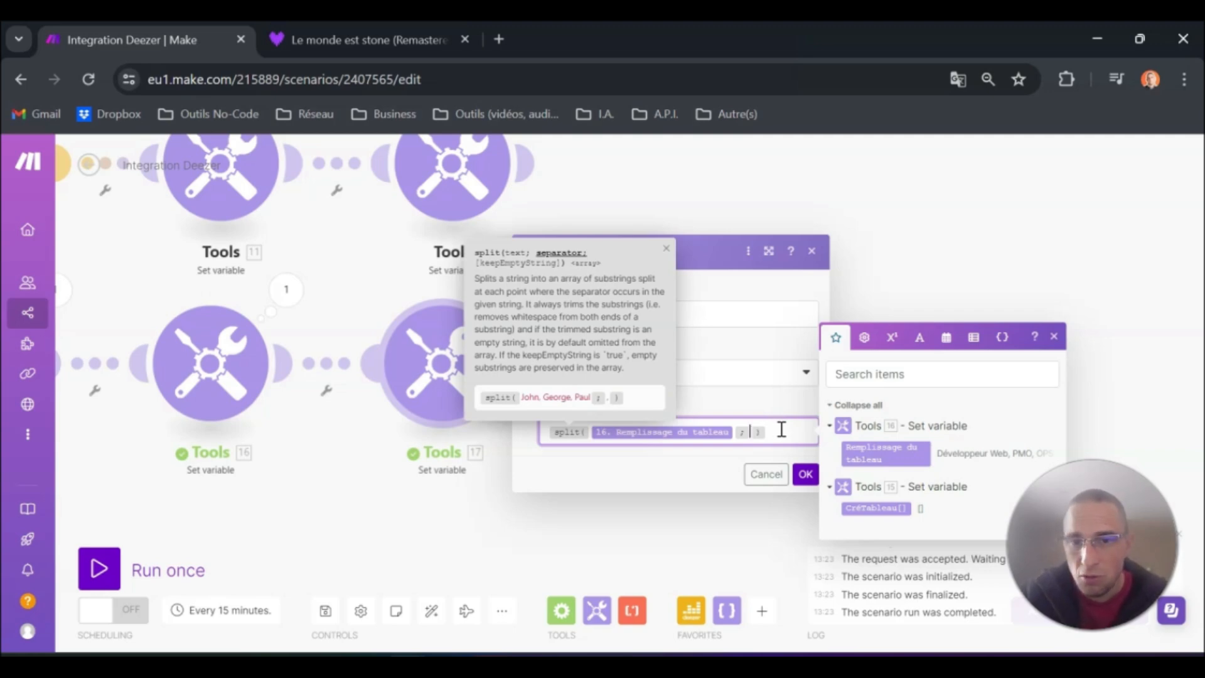
pyautogui.click(699, 466)
pyautogui.click(805, 475)
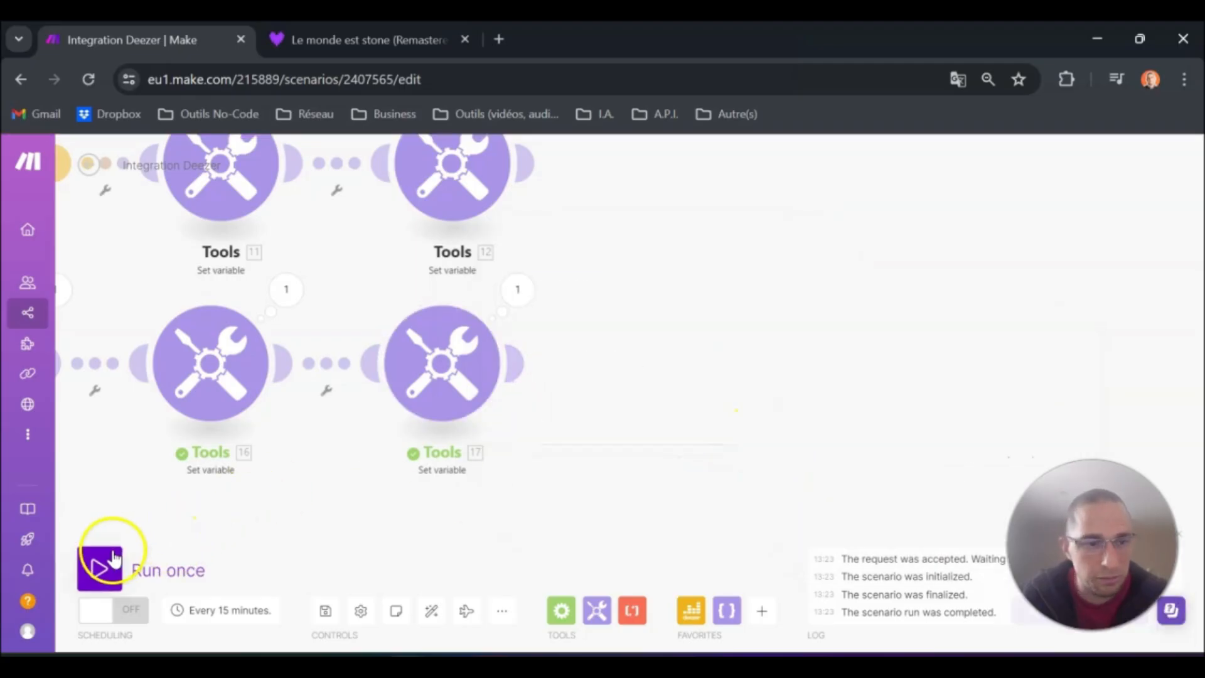
# Run the scenario again and check how Tools 17 outputs Split without a separator argument.
pyautogui.click(100, 562)
pyautogui.moveTo(964, 437); pyautogui.dragTo(619, 290)
pyautogui.click(500, 314)
pyautogui.click(573, 389)
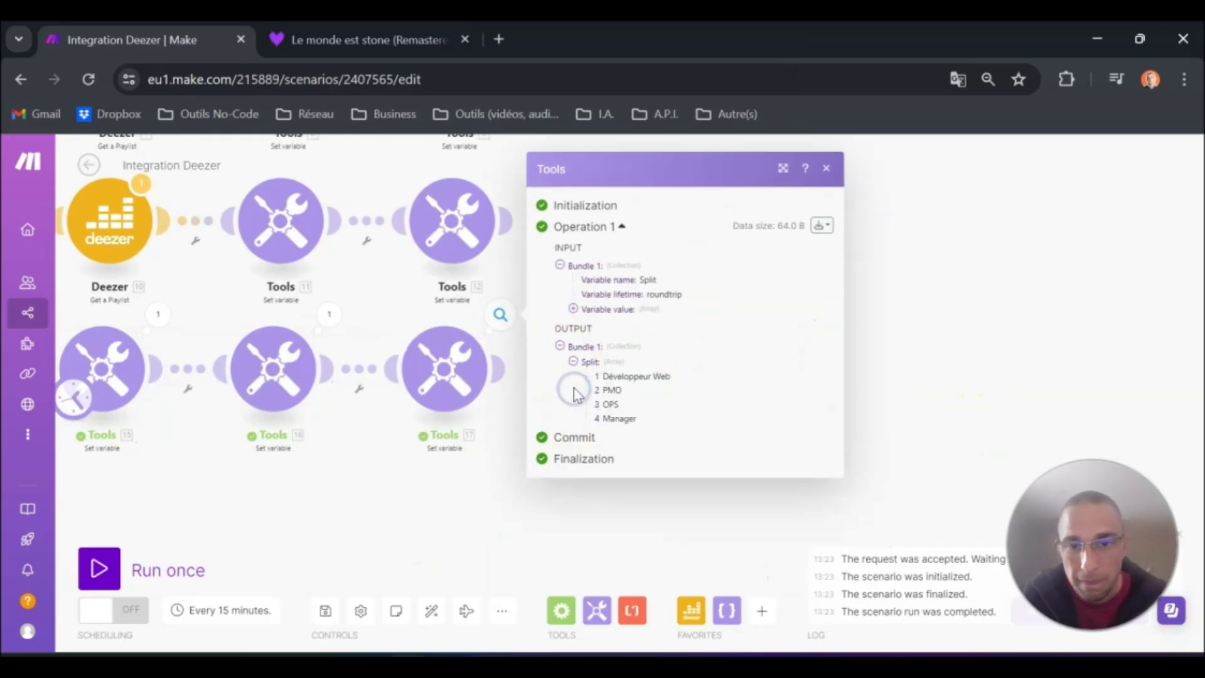
pyautogui.moveTo(646, 420); pyautogui.dragTo(591, 378)
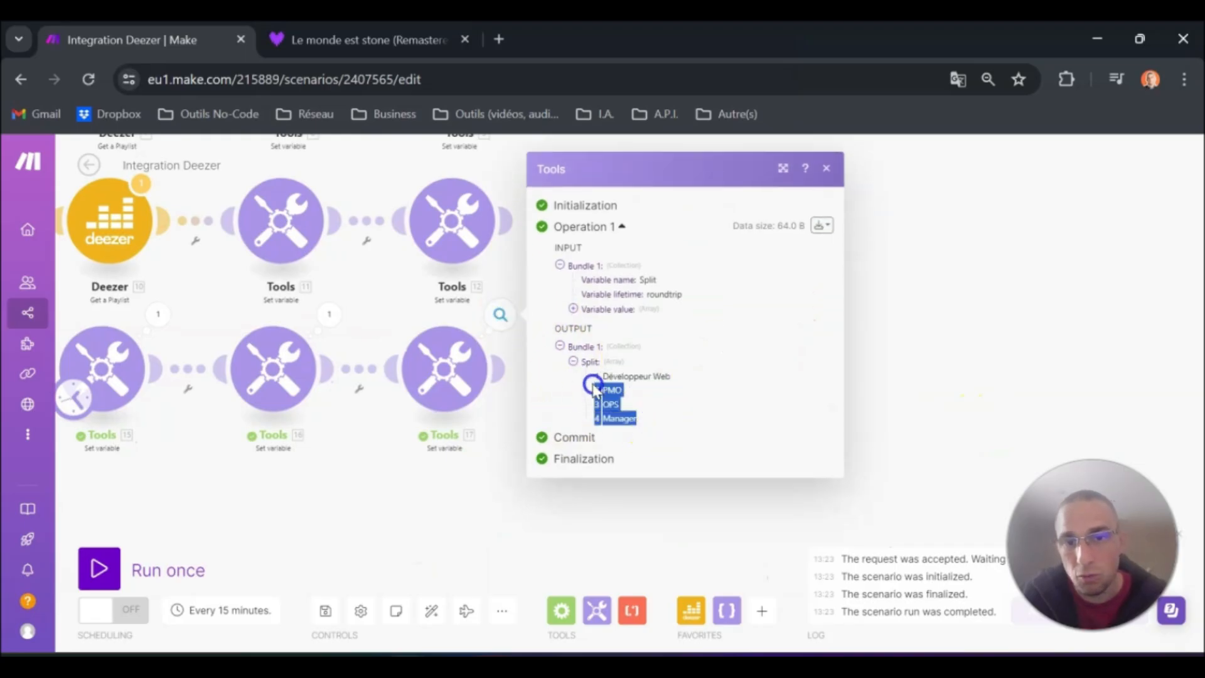
pyautogui.click(498, 484)
# Add a semicolon after 16. Remplissage du tableau in Tools 17's split function, leaving the separator argument empty, and save the module.
pyautogui.click(453, 358)
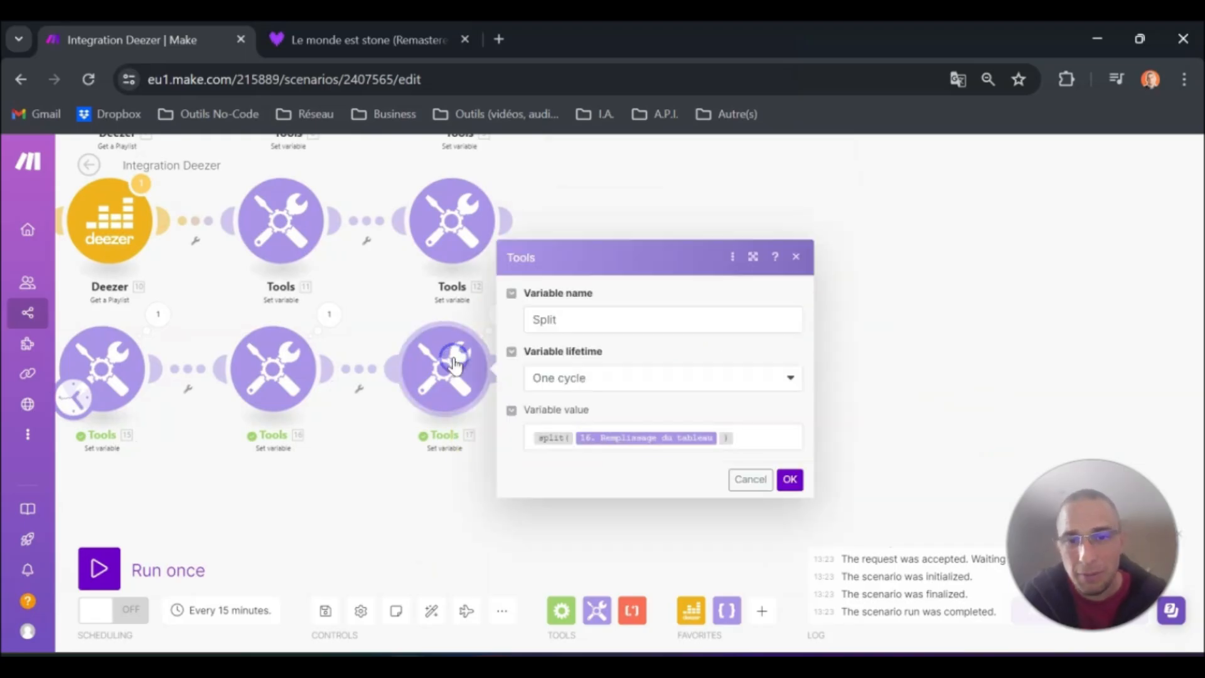
pyautogui.click(752, 439)
pyautogui.press('Left')
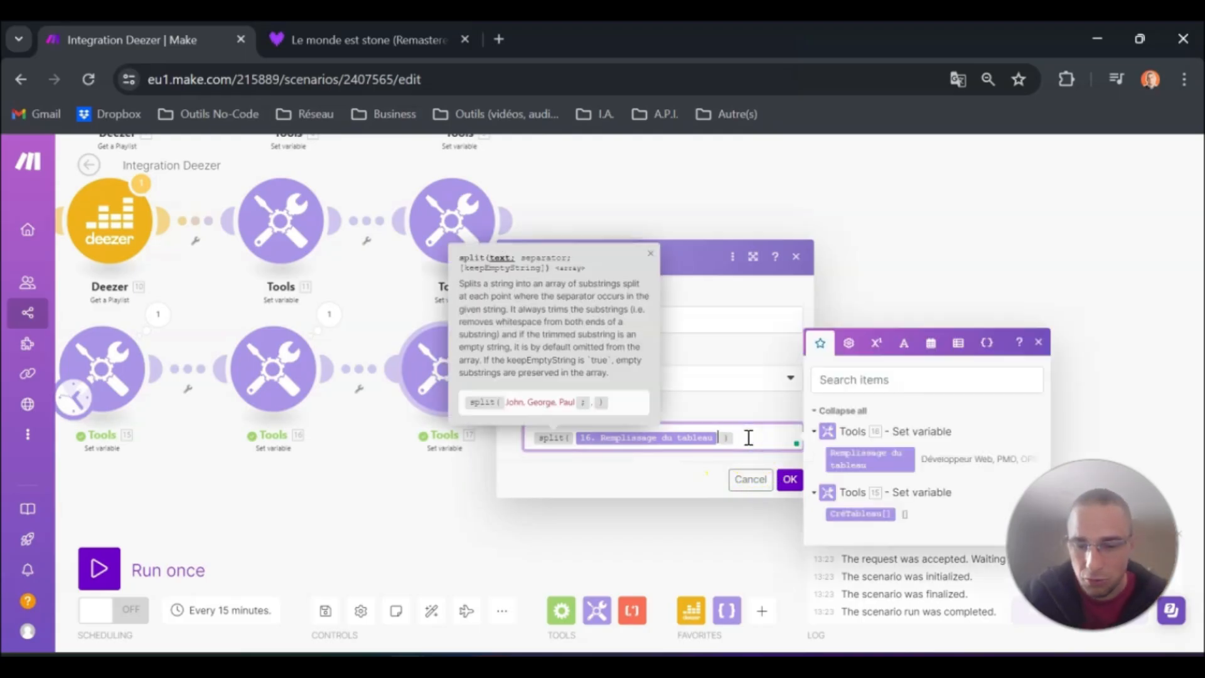
pyautogui.write(';')
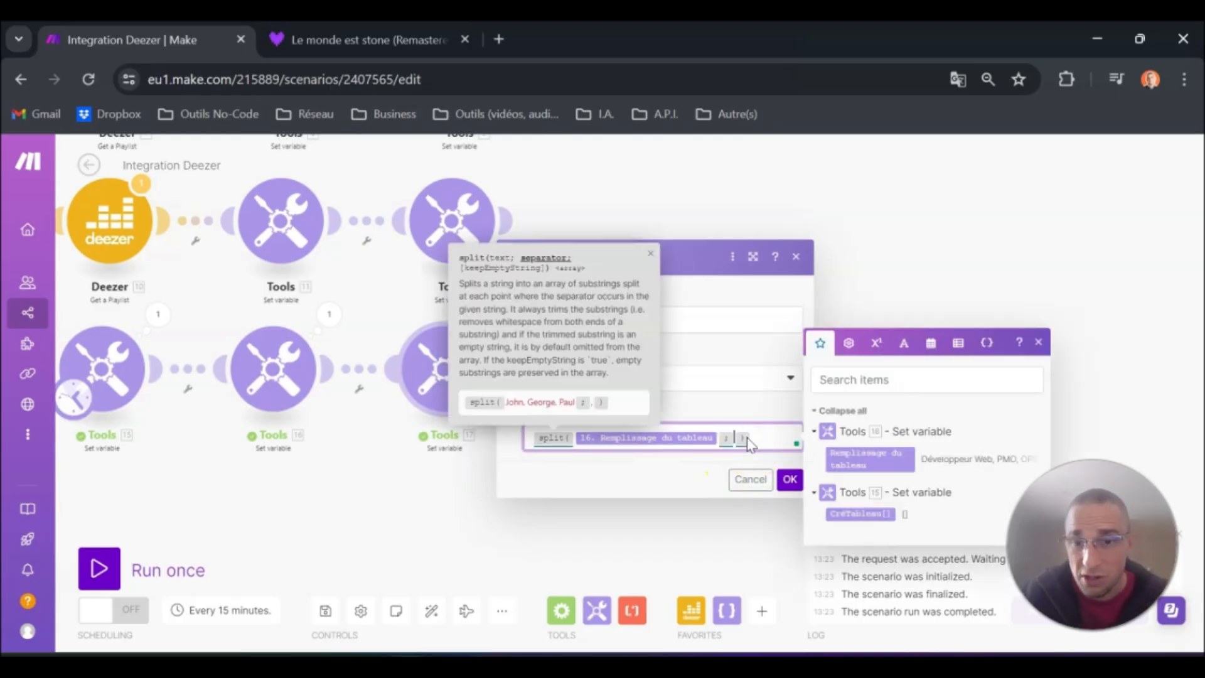
pyautogui.click(787, 479)
# Remove the commas from Tools 16's variable value so it reads "Développeur Web PMO OPS Manager" and save the module.
pyautogui.click(270, 361)
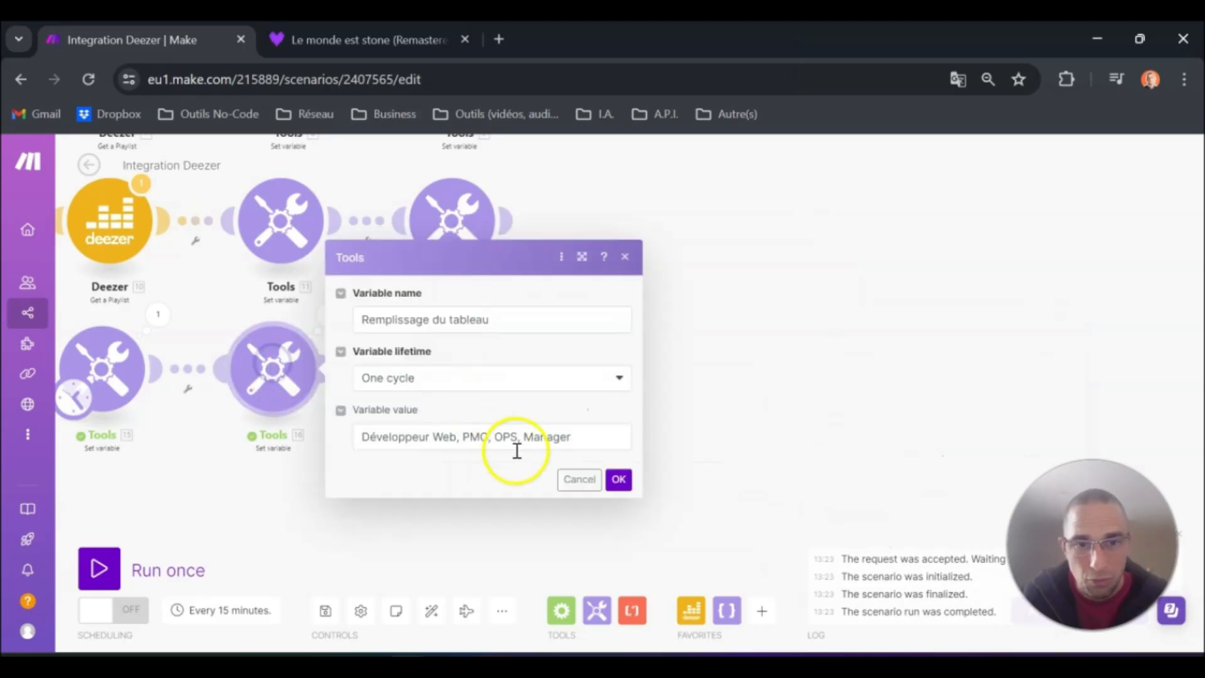
pyautogui.click(458, 437)
pyautogui.press('BackSpace')
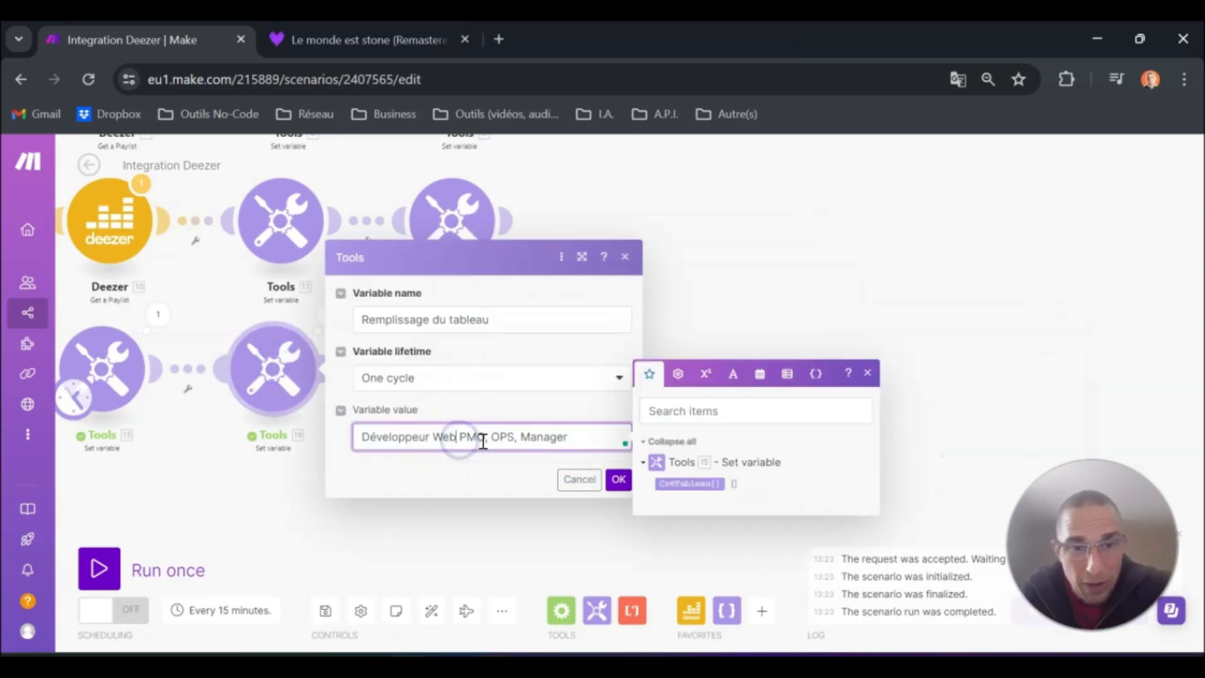
pyautogui.press('BackSpace')
pyautogui.press('BackSpace')
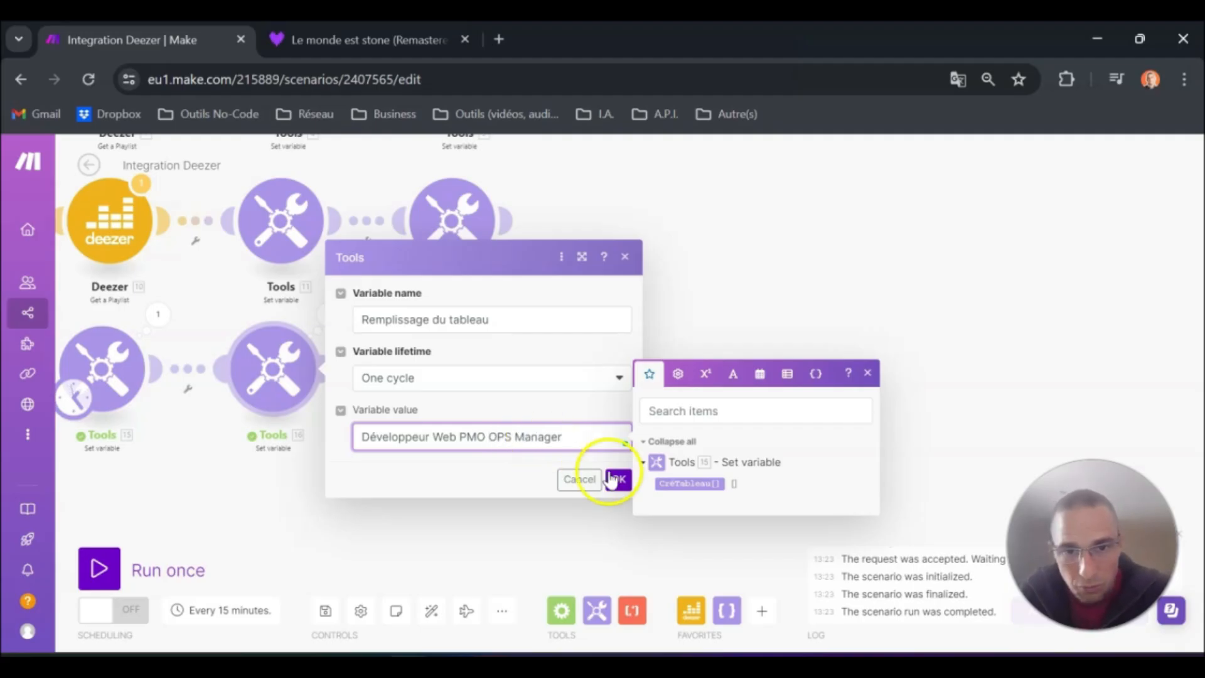
pyautogui.click(618, 479)
# Set the split separator in Tools 17 to the space keyword and save the module.
pyautogui.click(463, 375)
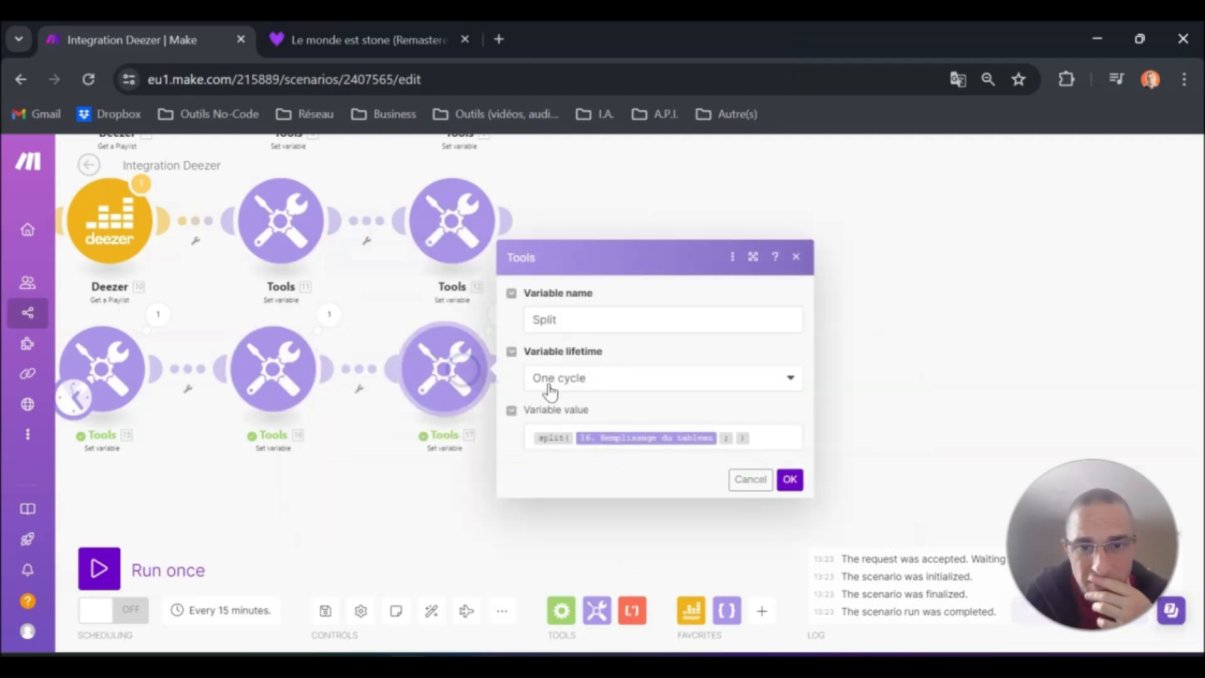
pyautogui.click(753, 443)
pyautogui.click(833, 456)
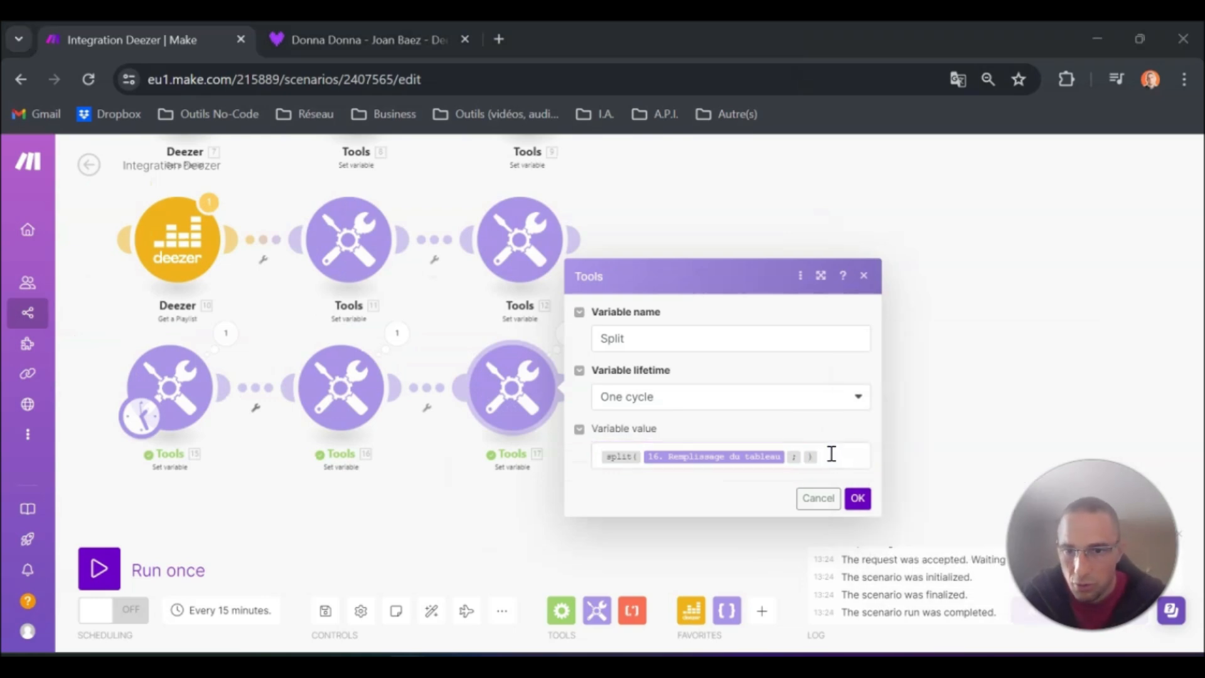
pyautogui.click(823, 455)
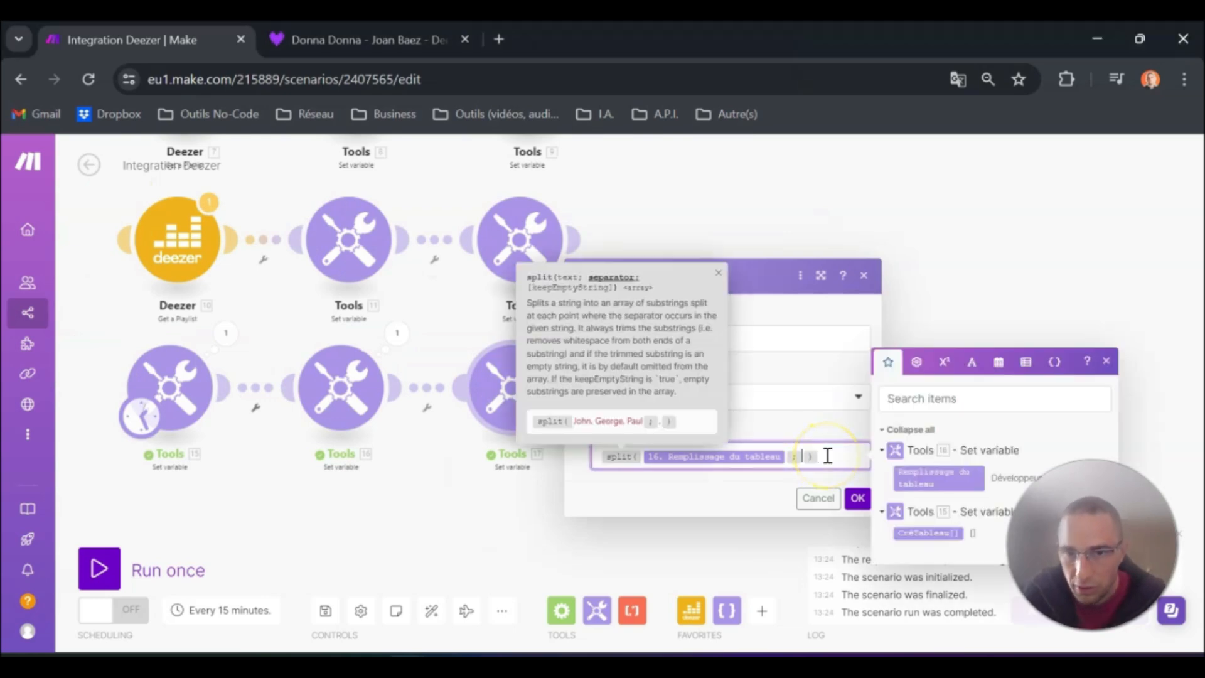
pyautogui.click(971, 362)
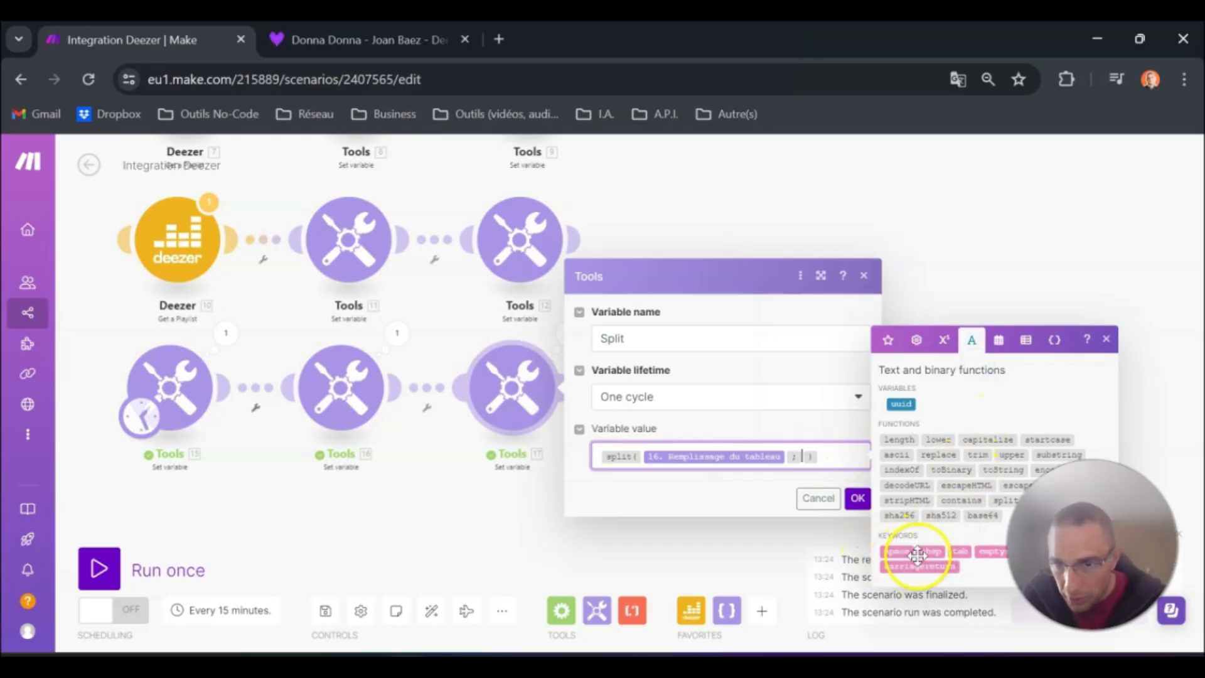
pyautogui.click(891, 550)
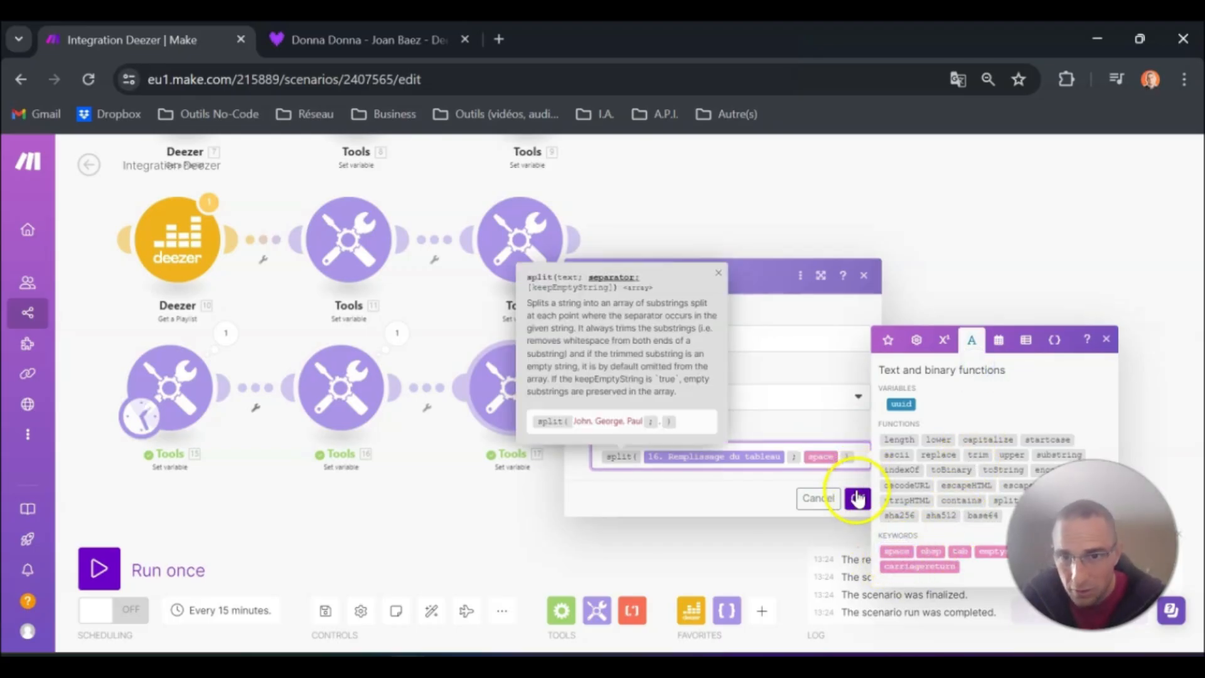
pyautogui.click(857, 498)
# Run the scenario once and inspect the Split output of Tools 17 with the space separator.
pyautogui.click(99, 568)
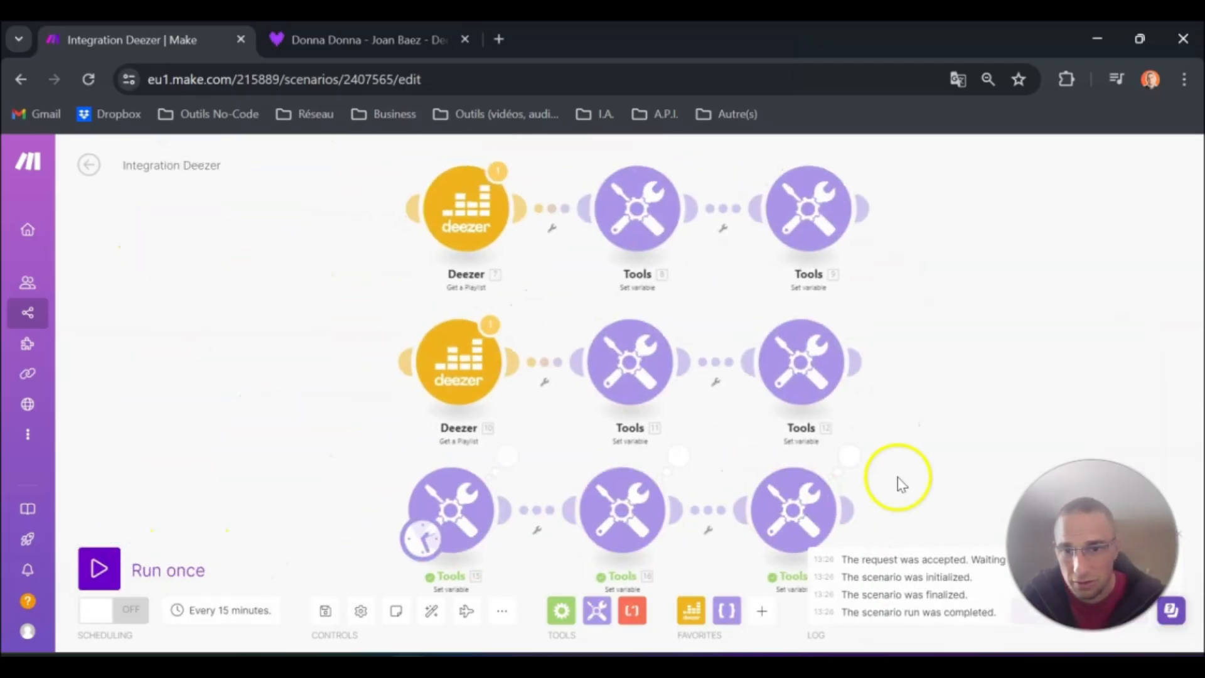
pyautogui.scroll(3, 904, 476)
pyautogui.moveTo(915, 478); pyautogui.dragTo(556, 326)
pyautogui.click(454, 292)
pyautogui.click(545, 372)
pyautogui.moveTo(610, 427); pyautogui.dragTo(557, 365)
pyautogui.click(600, 502)
pyautogui.scroll(-5, 571, 430)
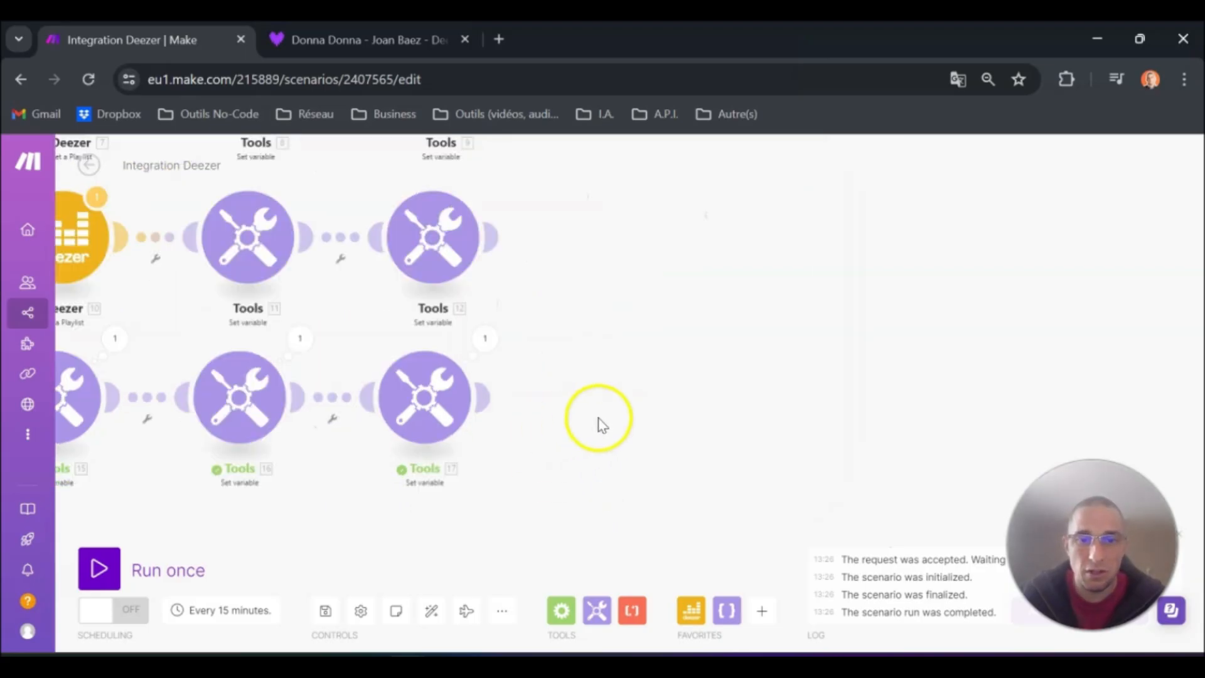
pyautogui.scroll(5, 706, 402)
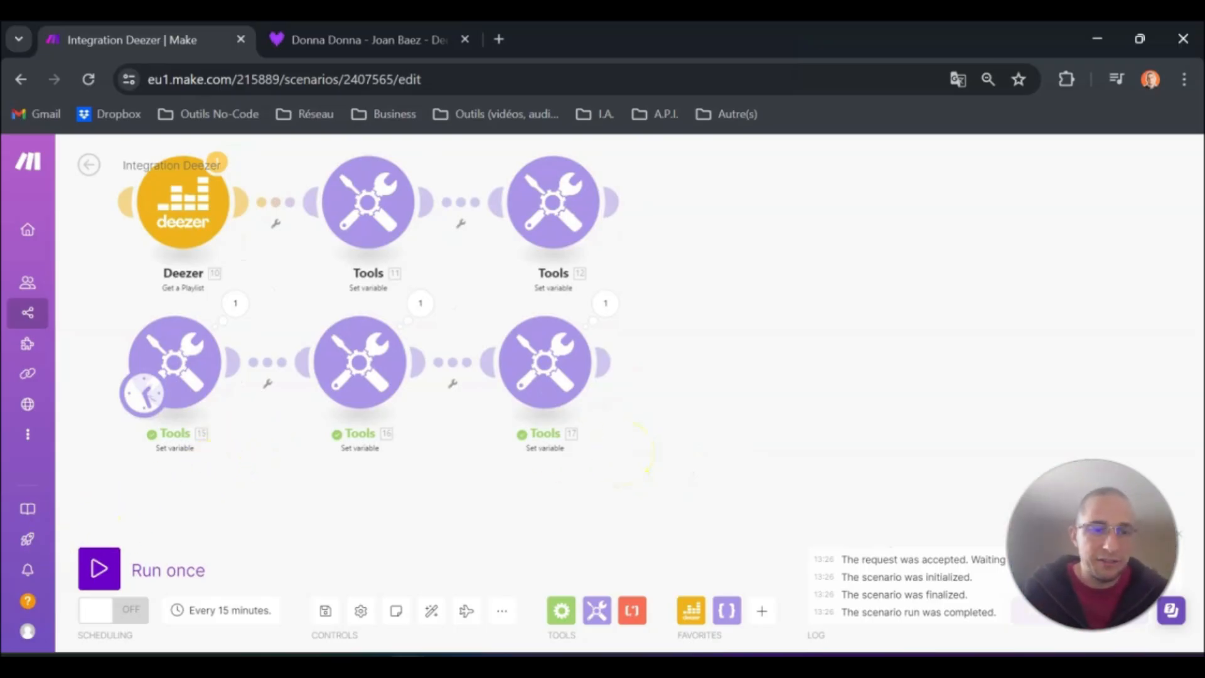
# Add a separate Deezer Get a Playlist module below Tools 15 and move the scenario's starting point onto it.
pyautogui.moveTo(368, 492); pyautogui.dragTo(387, 360)
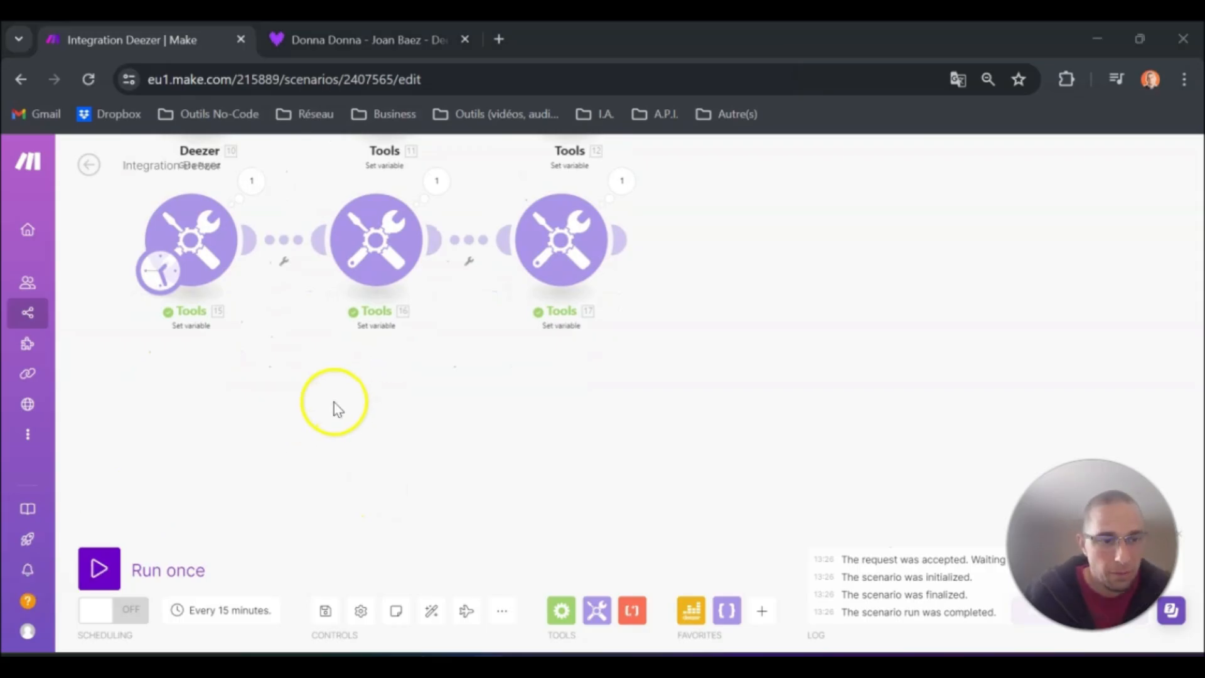
pyautogui.rightClick(154, 394)
pyautogui.click(177, 405)
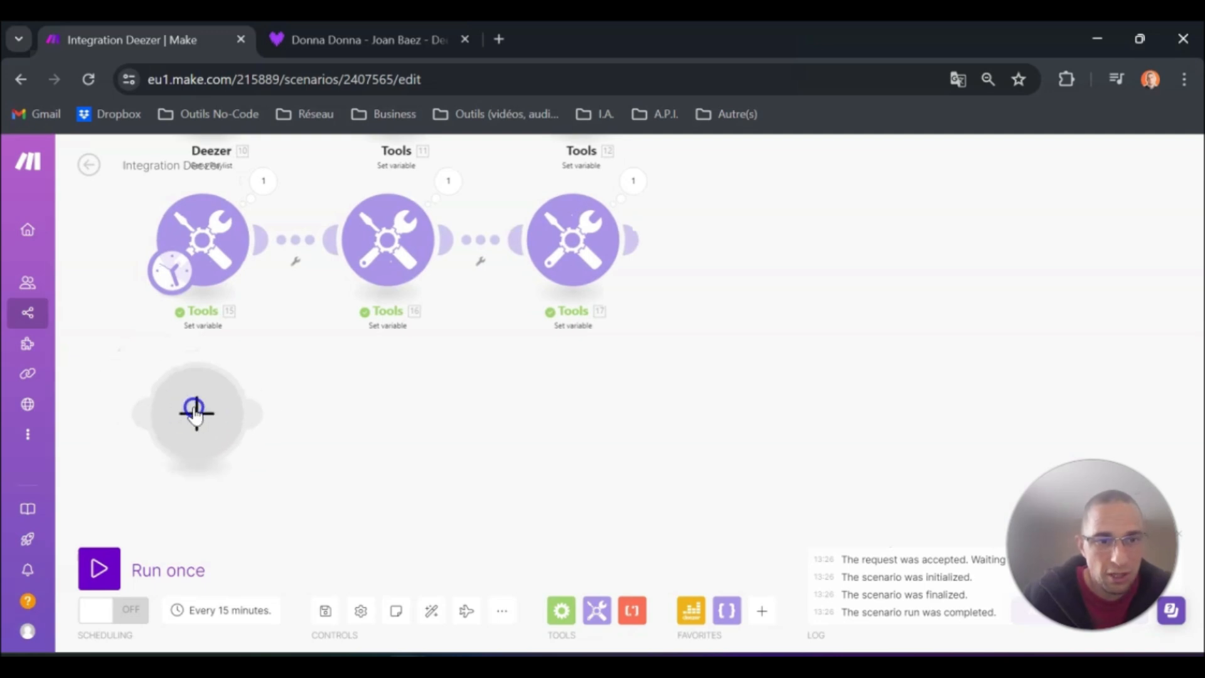
pyautogui.click(197, 414)
pyautogui.click(312, 320)
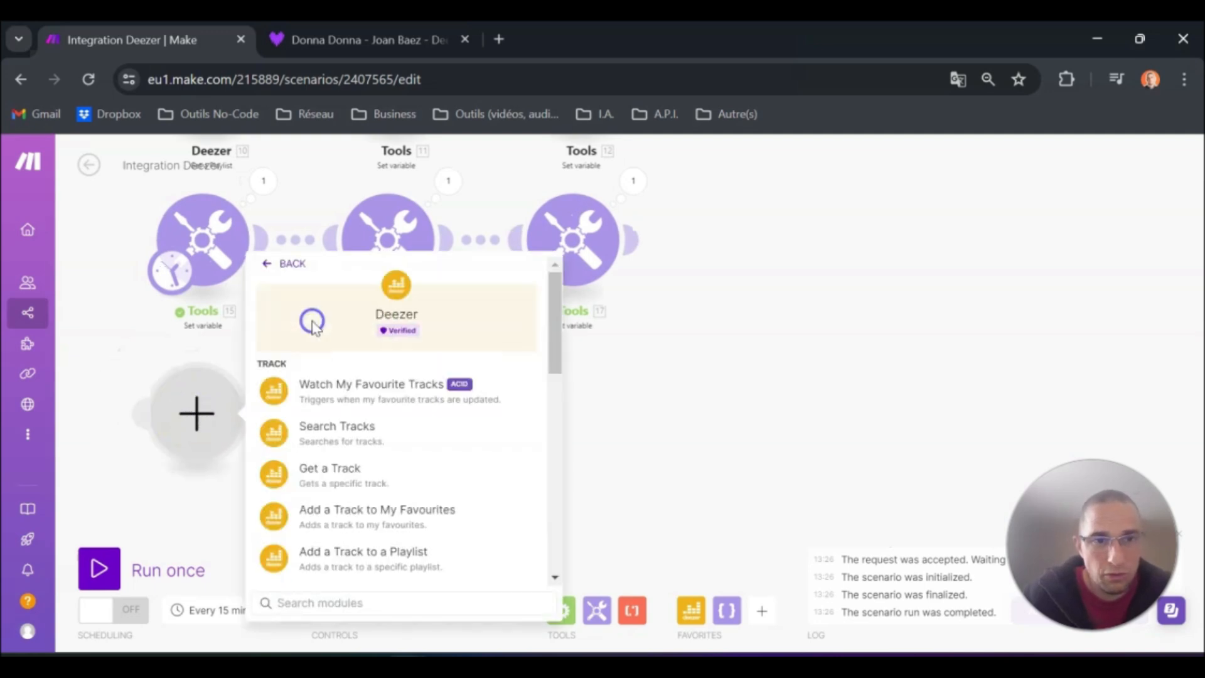
pyautogui.scroll(-5, 322, 443)
pyautogui.click(350, 538)
pyautogui.moveTo(174, 260); pyautogui.dragTo(170, 394)
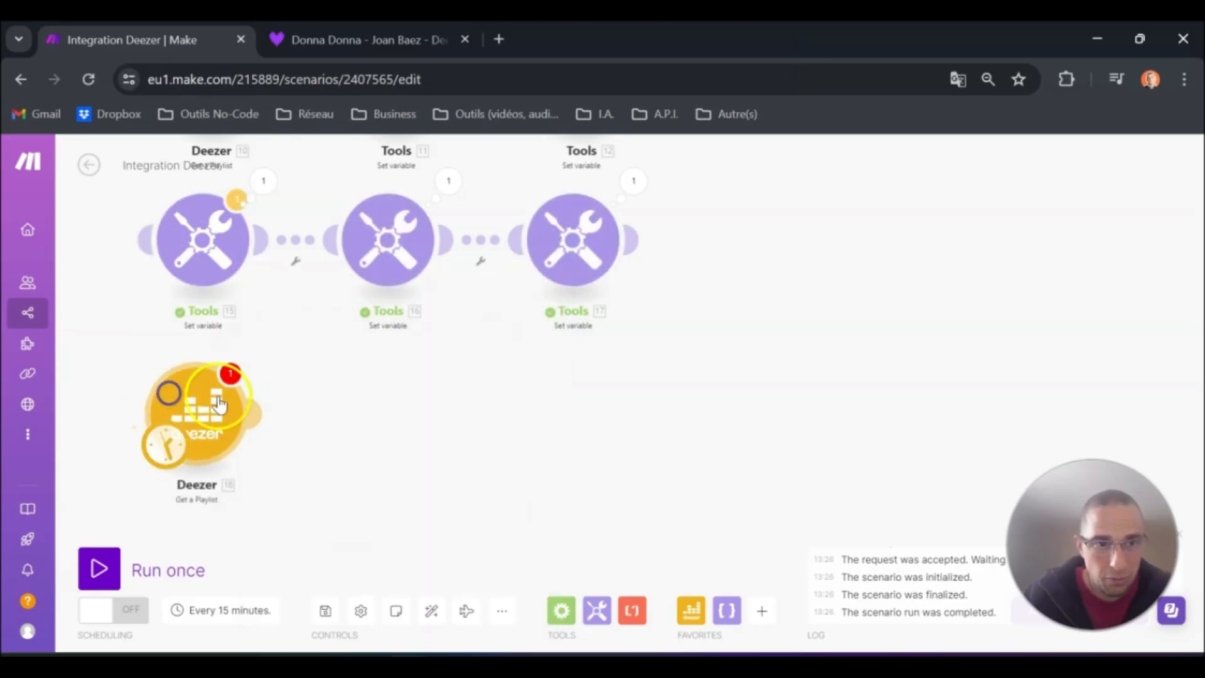
# Search playlists for "Grand corps malade" in the new Deezer module, choose "100% Grand Corps Malade" by Deezer Artist Editor, and save the module.
pyautogui.click(214, 411)
pyautogui.click(501, 468)
pyautogui.click(672, 468)
pyautogui.write('F')
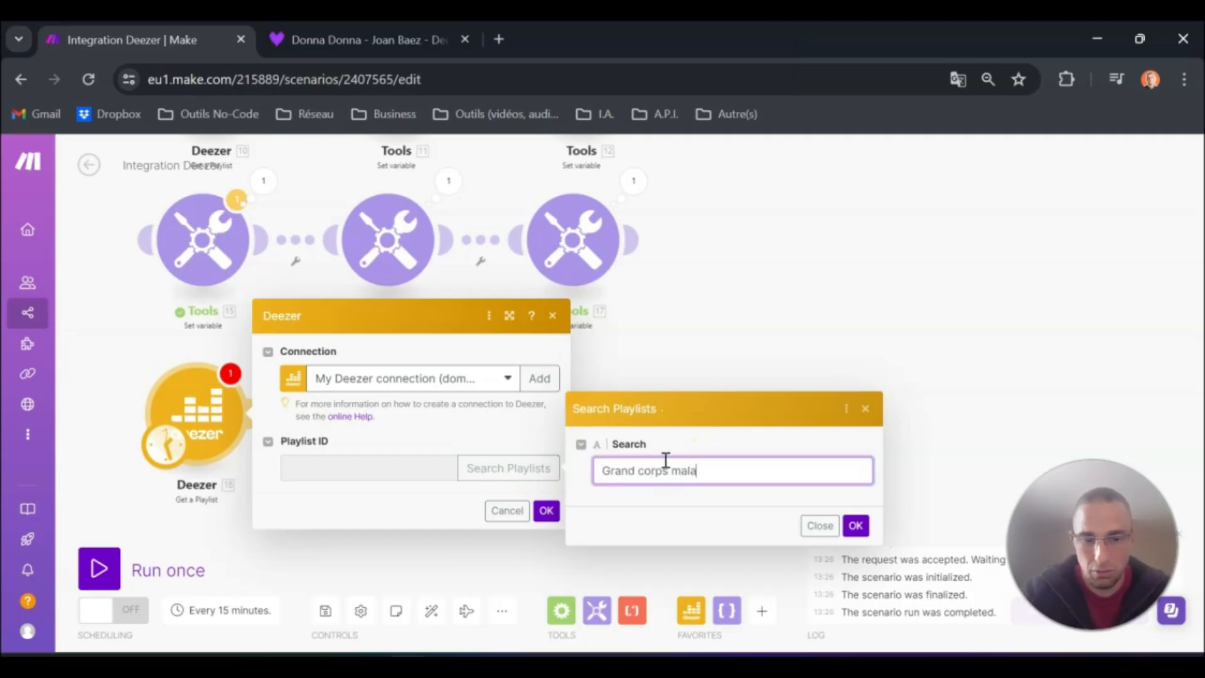
pyautogui.click(855, 525)
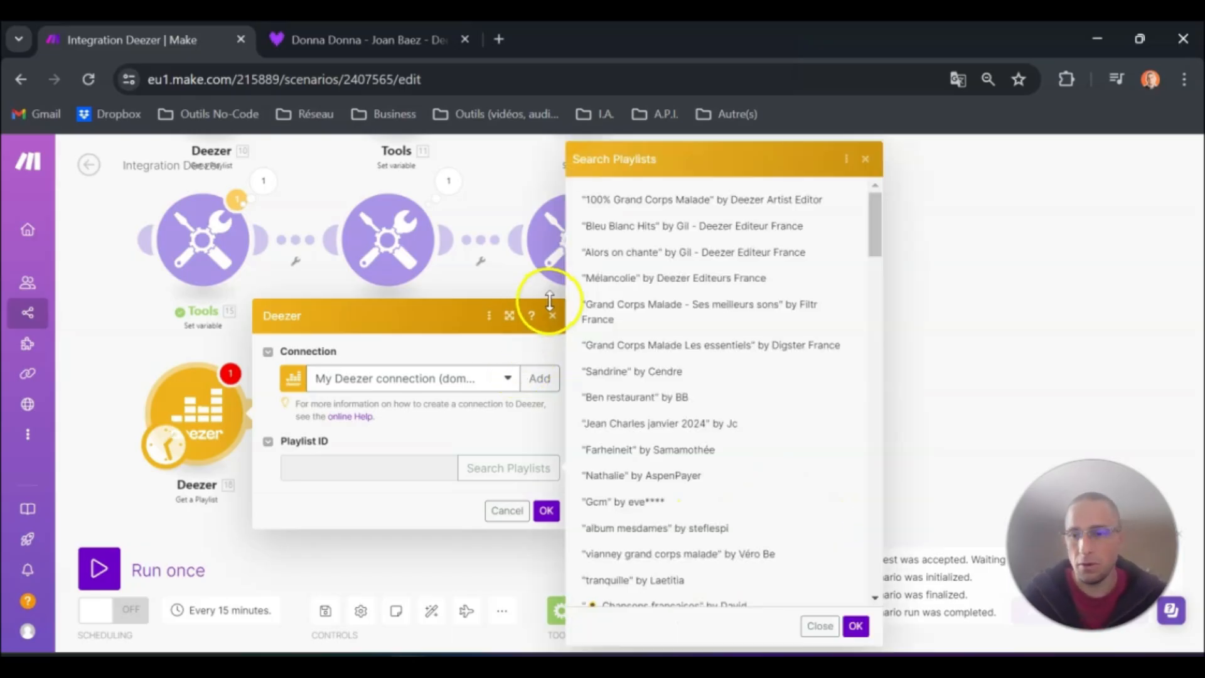
pyautogui.click(665, 201)
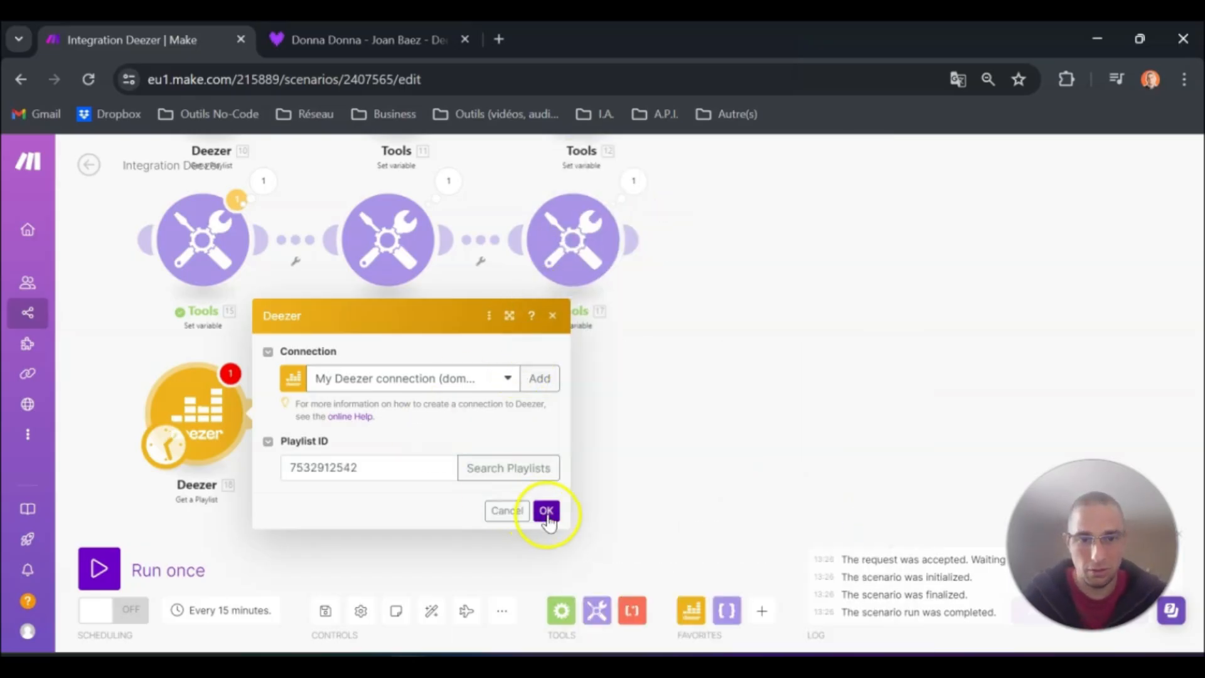
pyautogui.click(545, 510)
# Run the scenario once from the new Deezer Get a Playlist module.
pyautogui.click(108, 558)
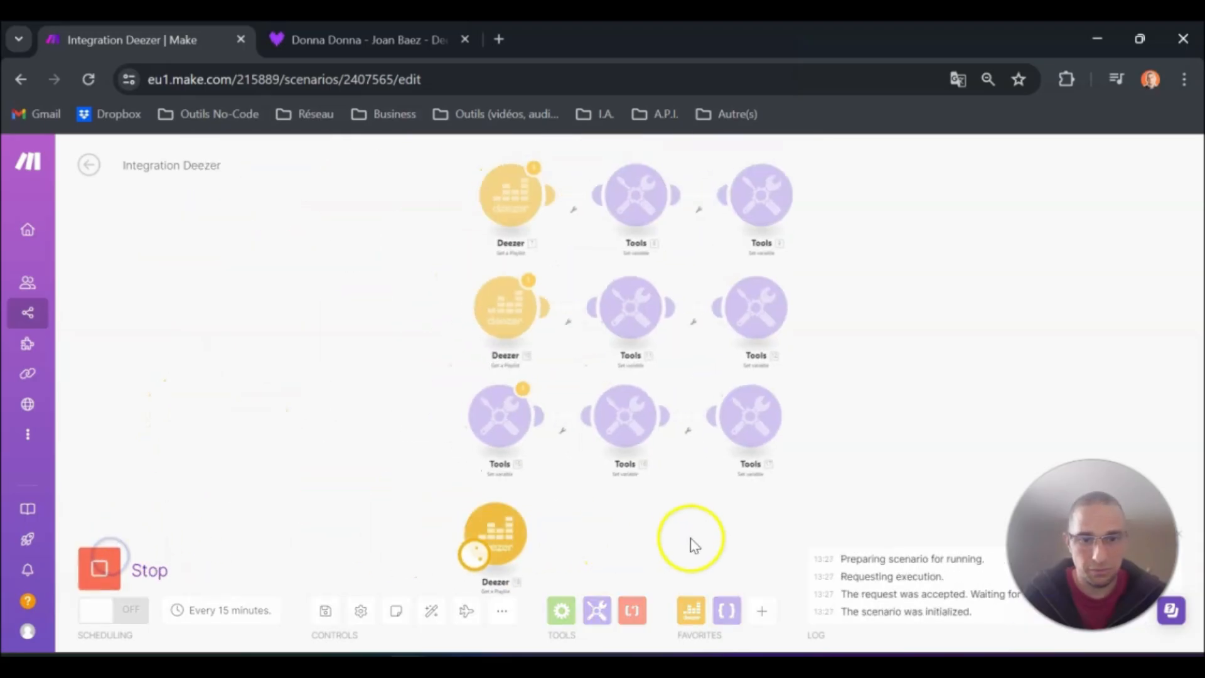
pyautogui.moveTo(690, 543); pyautogui.dragTo(584, 335)
pyautogui.scroll(3, 439, 426)
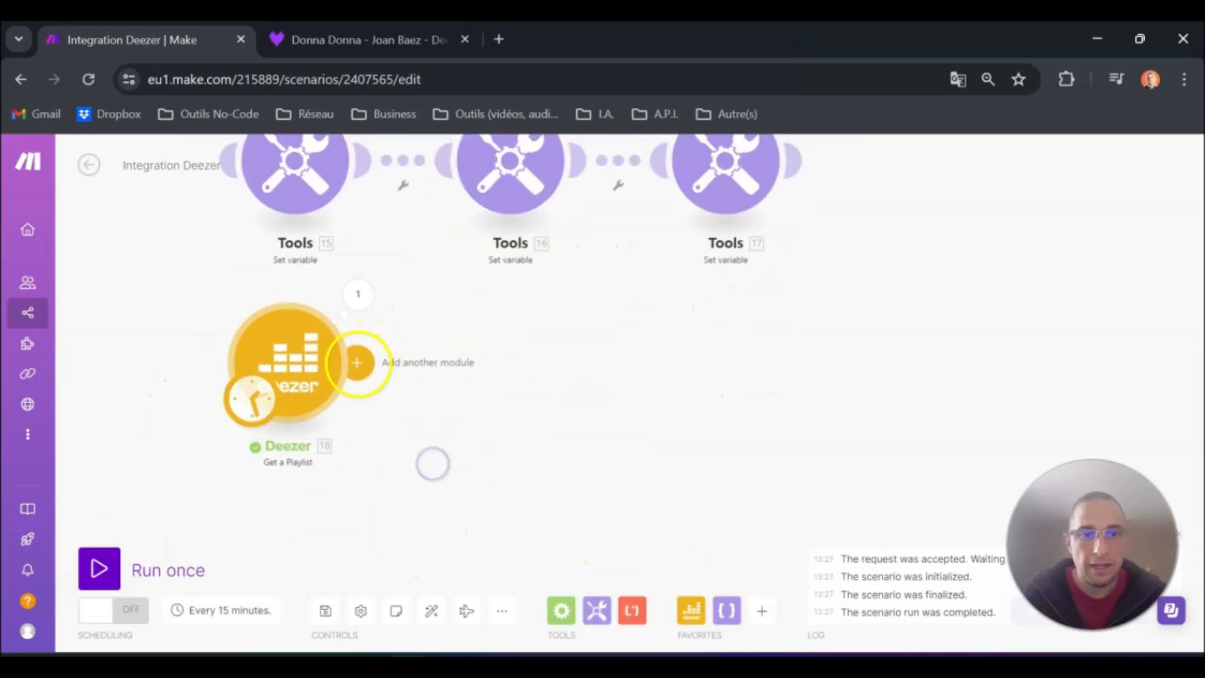
# Add a Tools Set variable module after the Deezer Get a Playlist module and name the variable Tri.
pyautogui.click(357, 362)
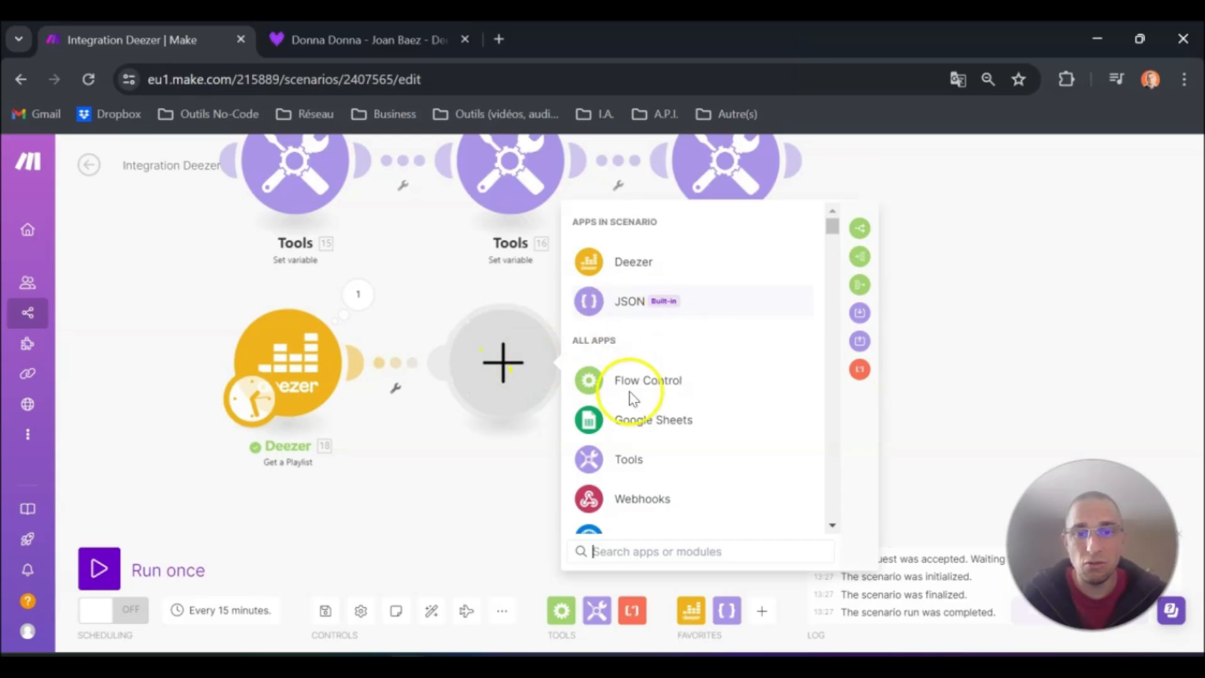
pyautogui.click(631, 462)
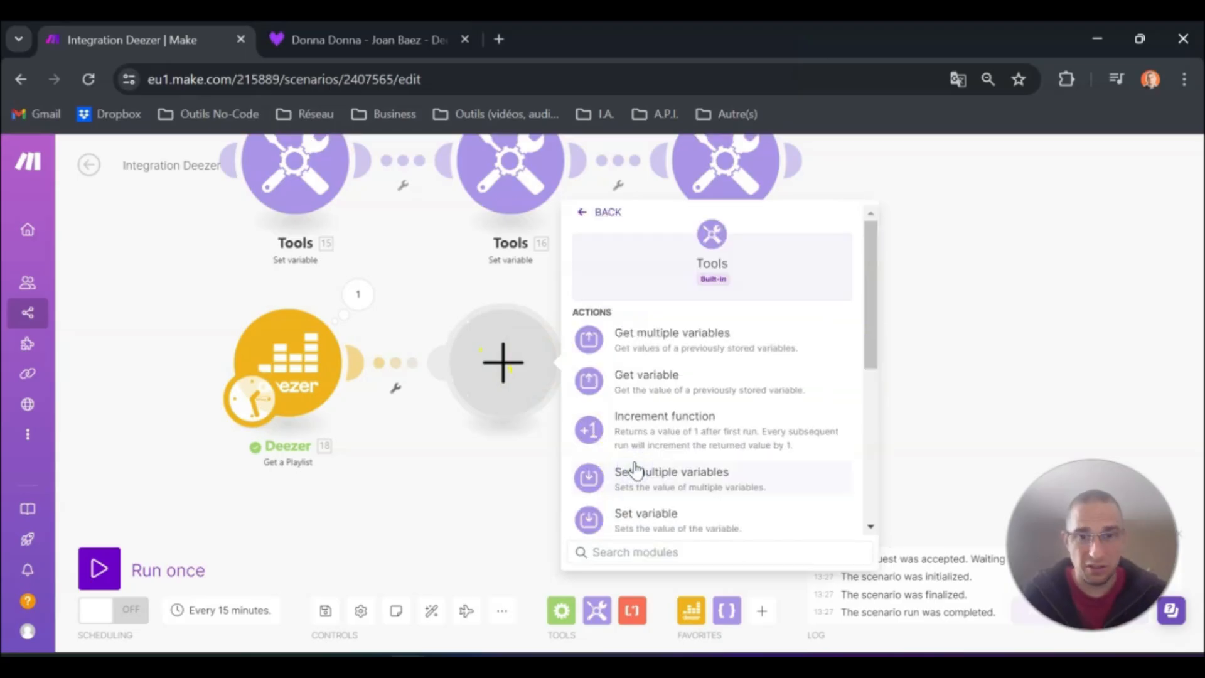
pyautogui.click(667, 508)
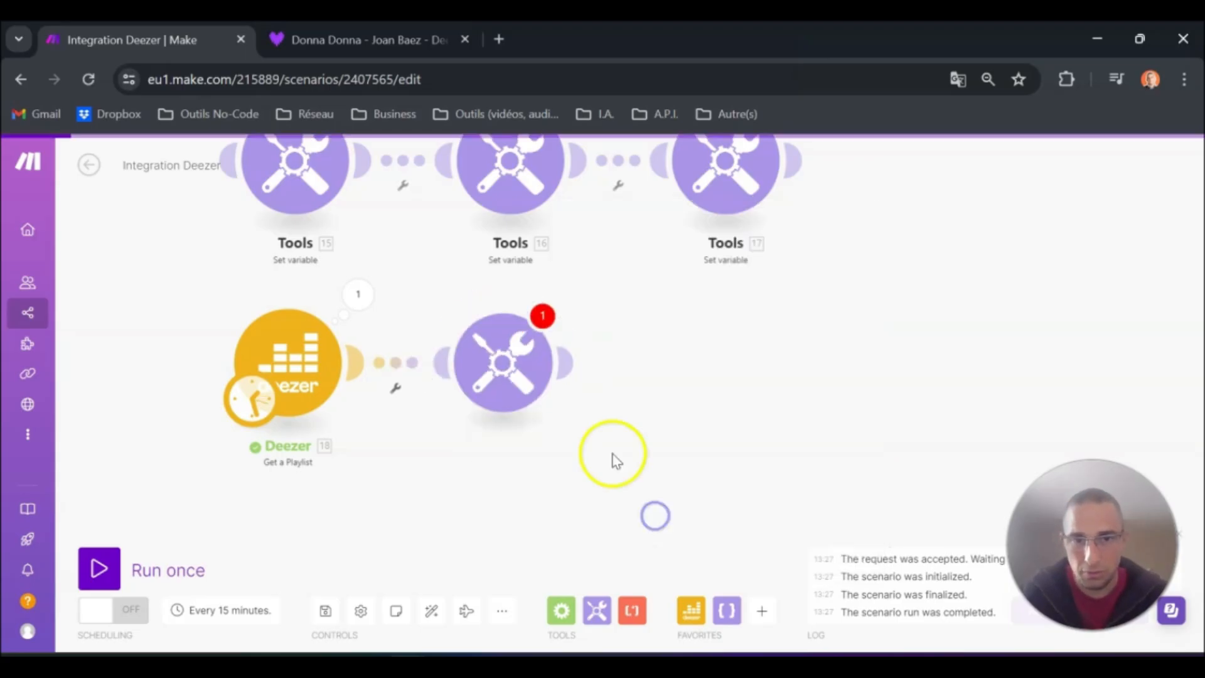
pyautogui.click(623, 301)
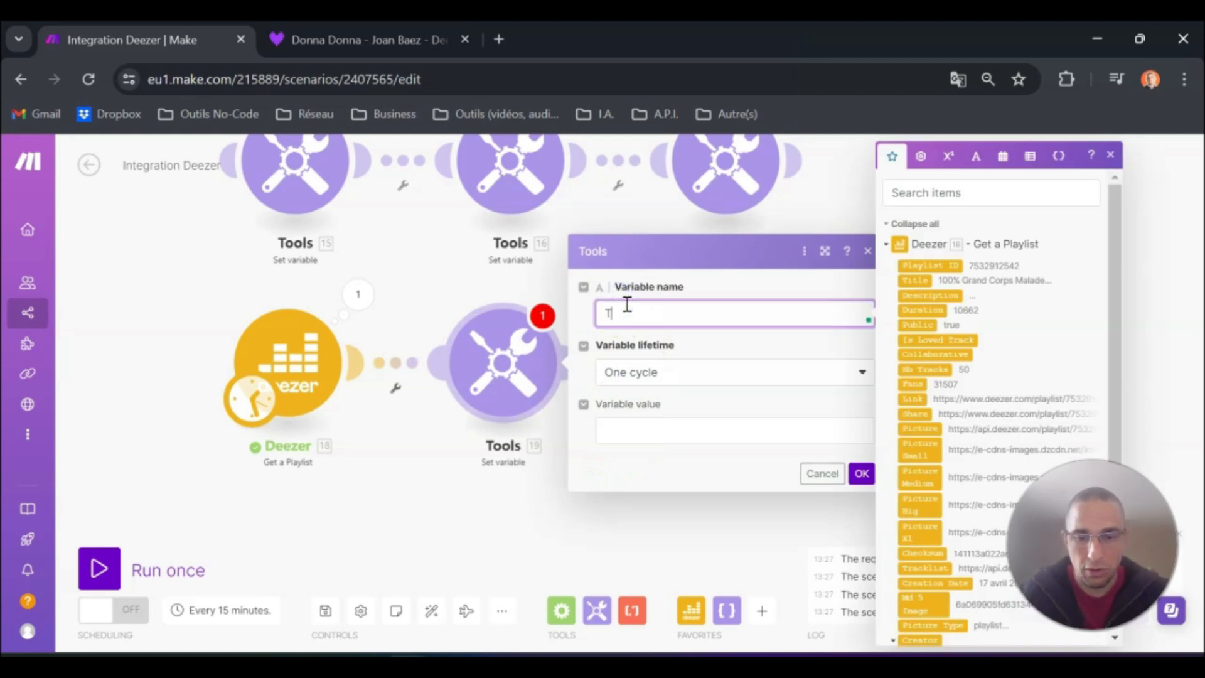
# Begin the variable value with the sort function, using the playlist's Tracks: Data[] array as its first argument.
pyautogui.click(707, 438)
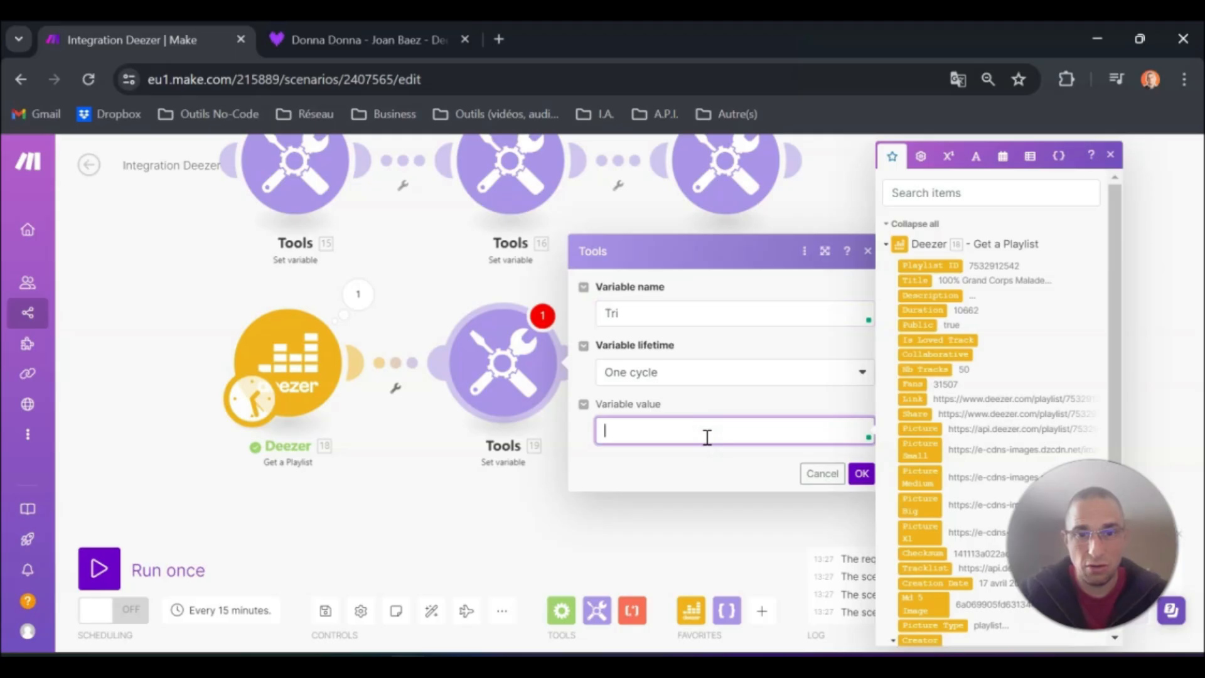
pyautogui.write('sort')
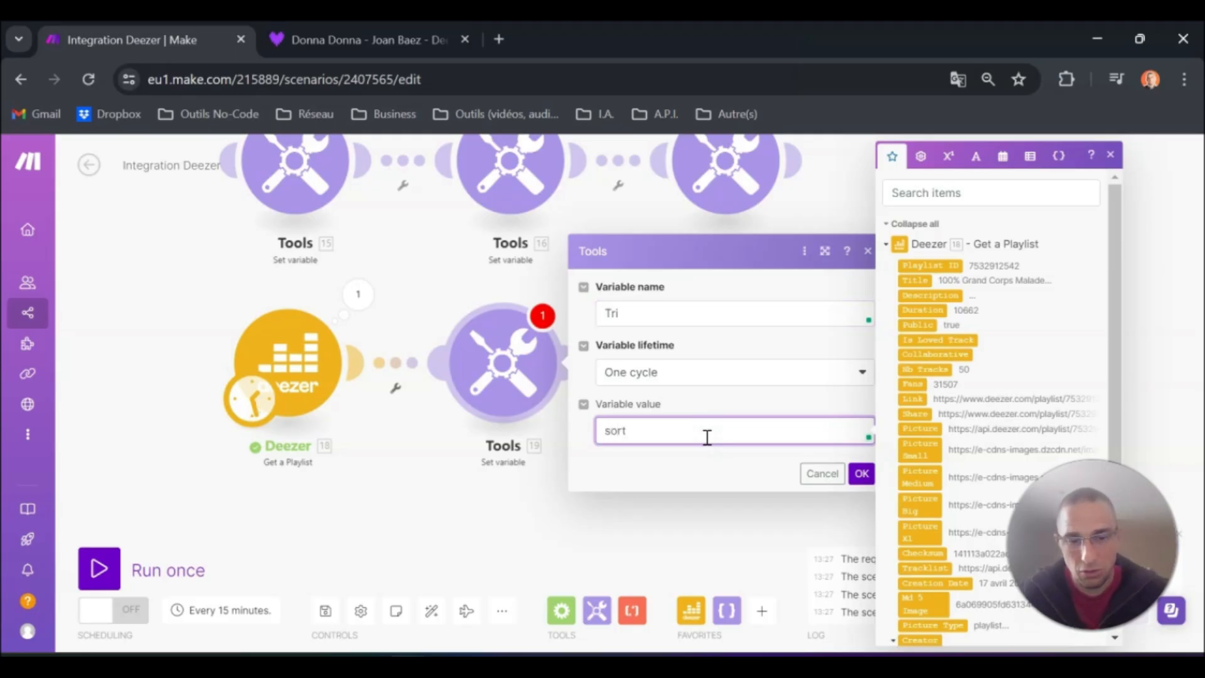
pyautogui.write('(')
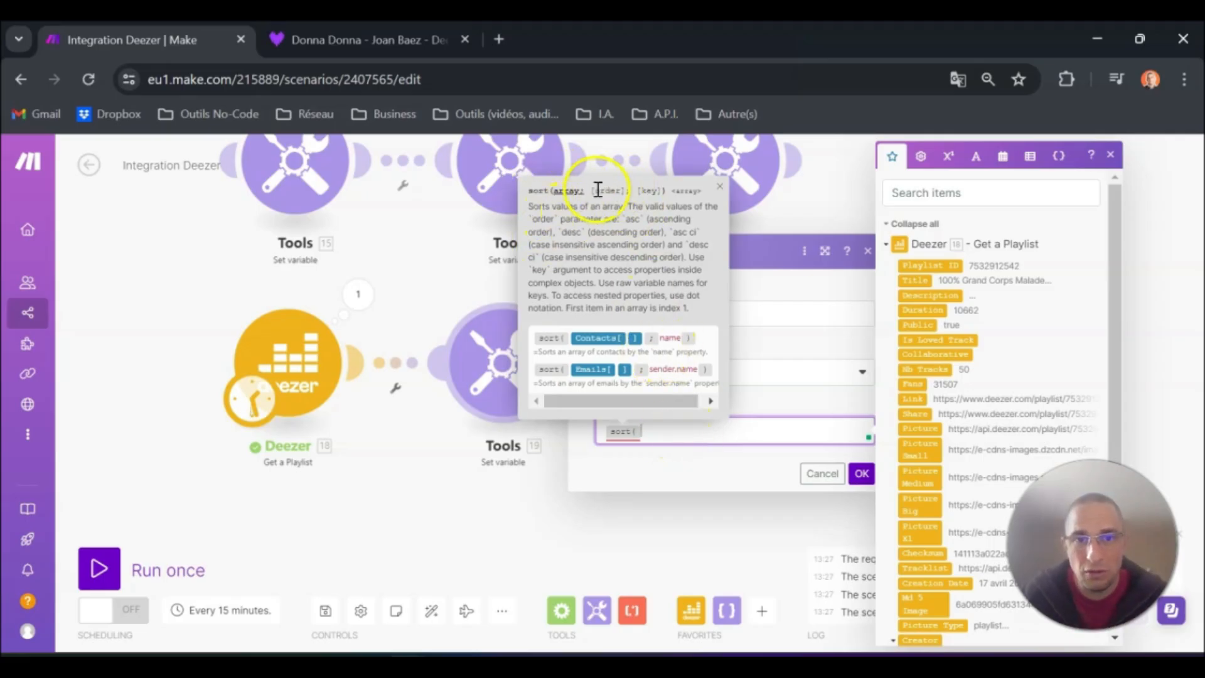
pyautogui.scroll(-3, 929, 496)
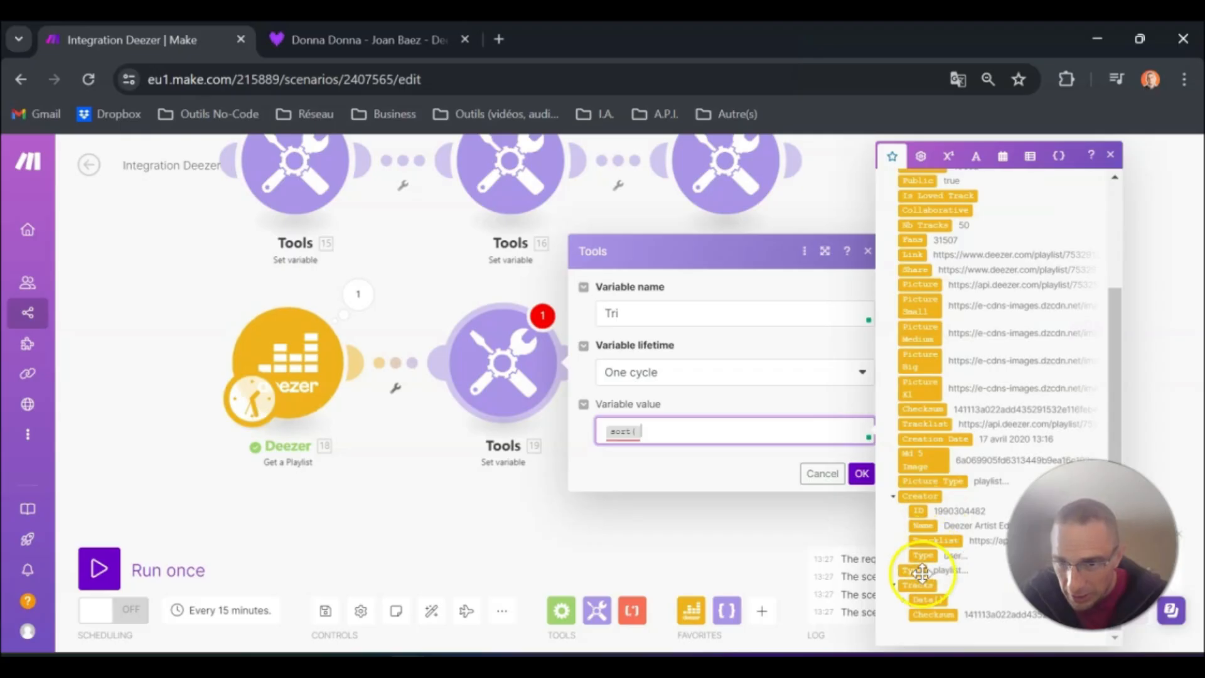
pyautogui.click(908, 599)
pyautogui.scroll(-5, 944, 573)
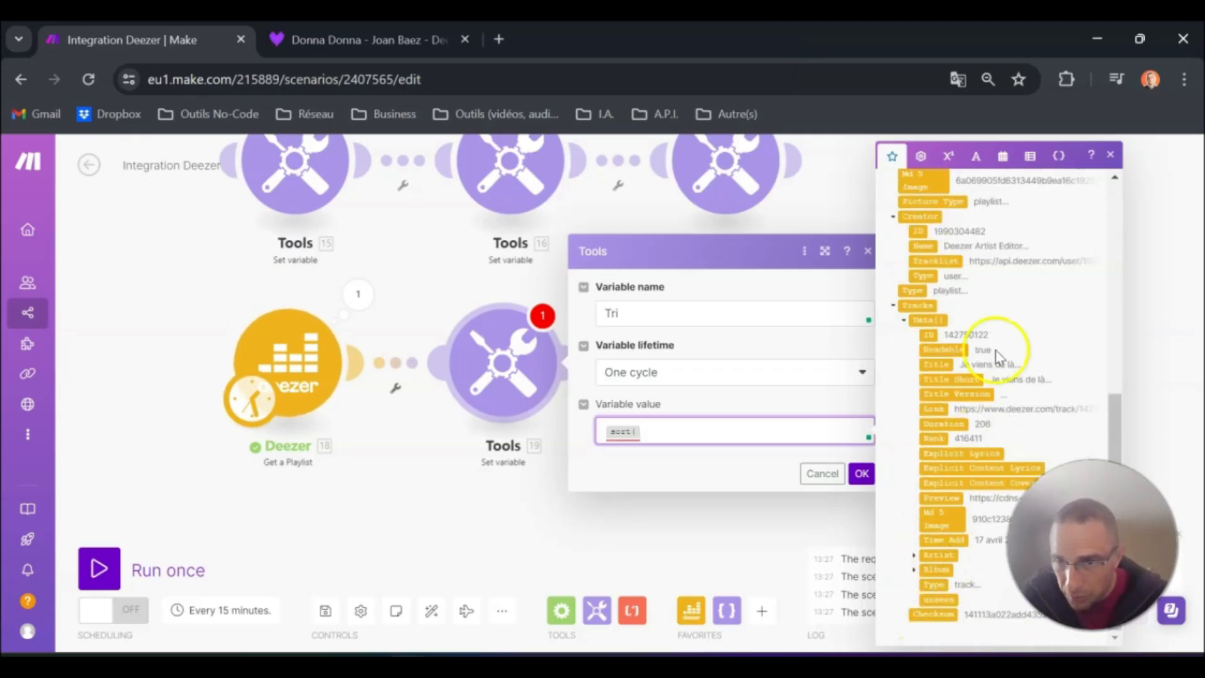
pyautogui.click(926, 321)
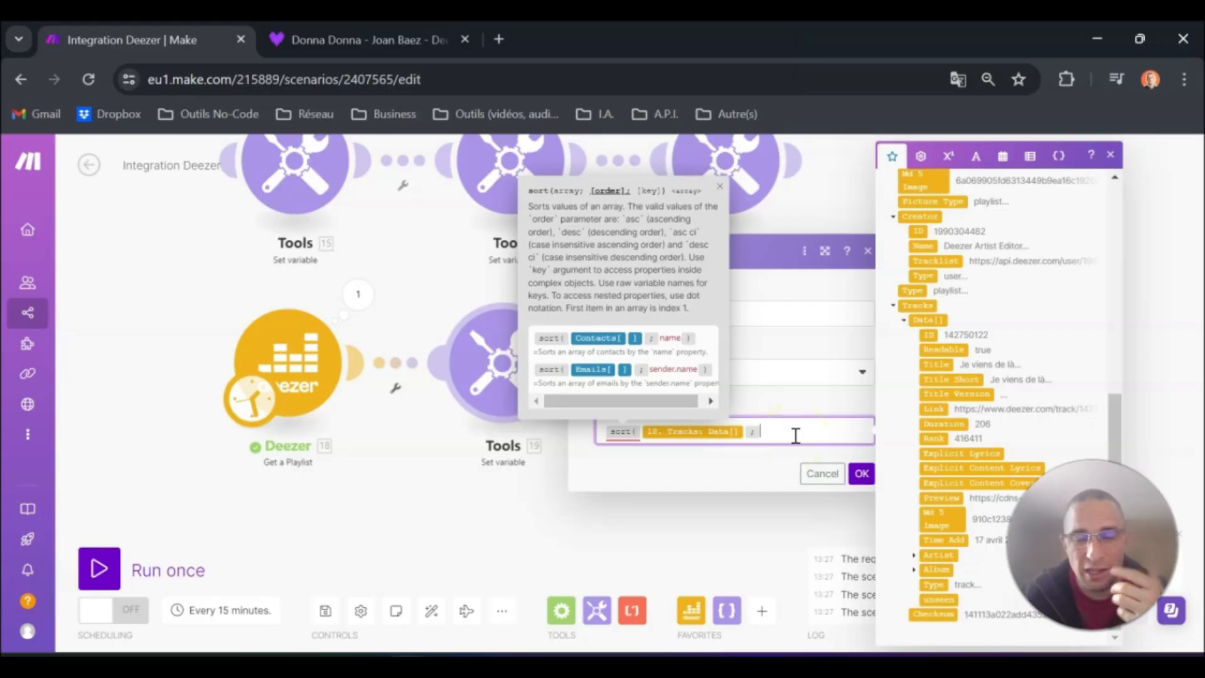
pyautogui.moveTo(463, 504); pyautogui.dragTo(331, 503)
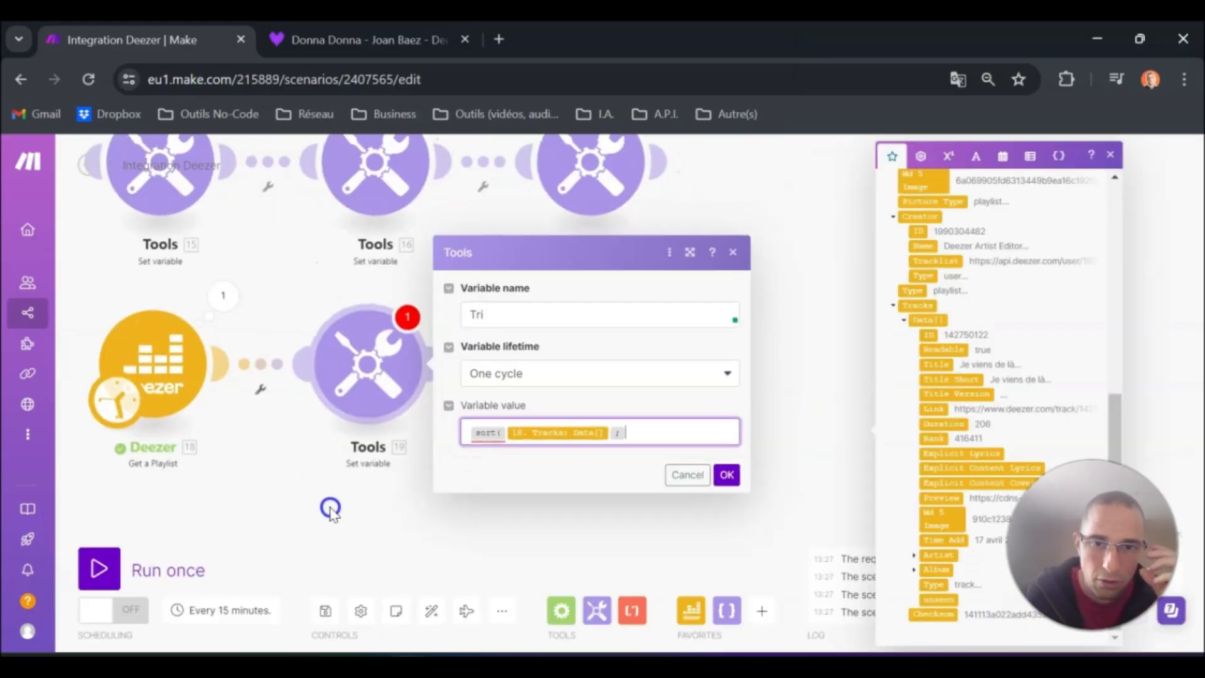
pyautogui.click(571, 382)
pyautogui.click(645, 462)
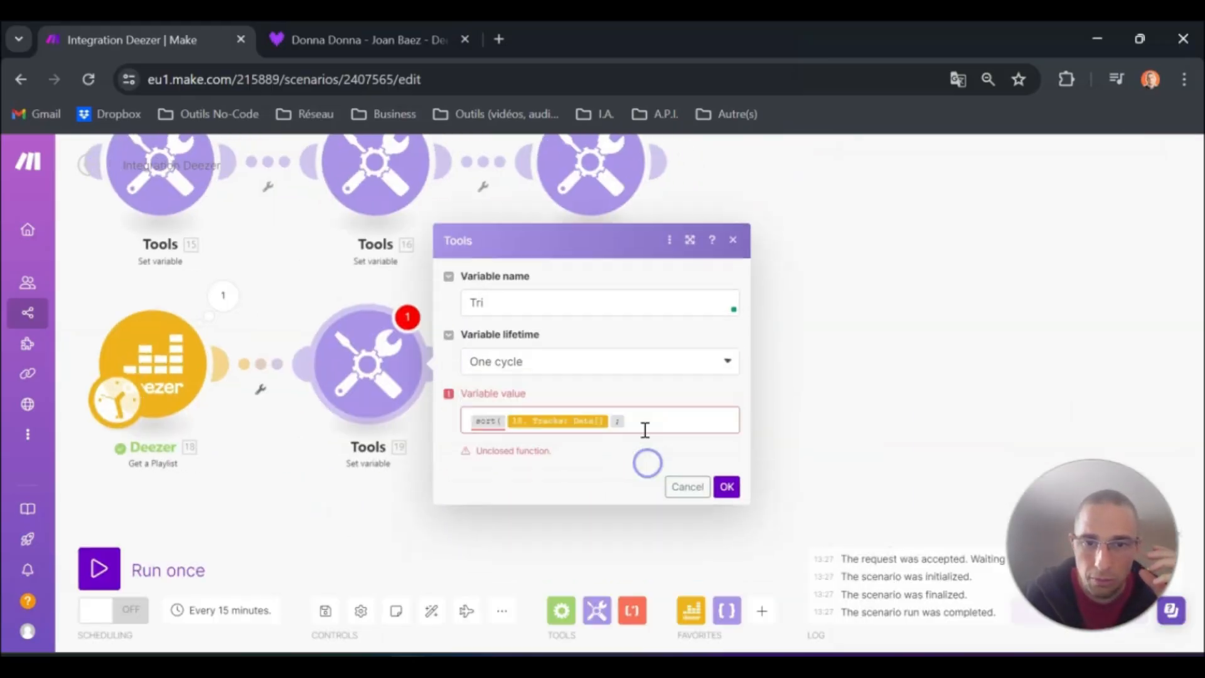
pyautogui.click(643, 425)
pyautogui.scroll(-7, 831, 469)
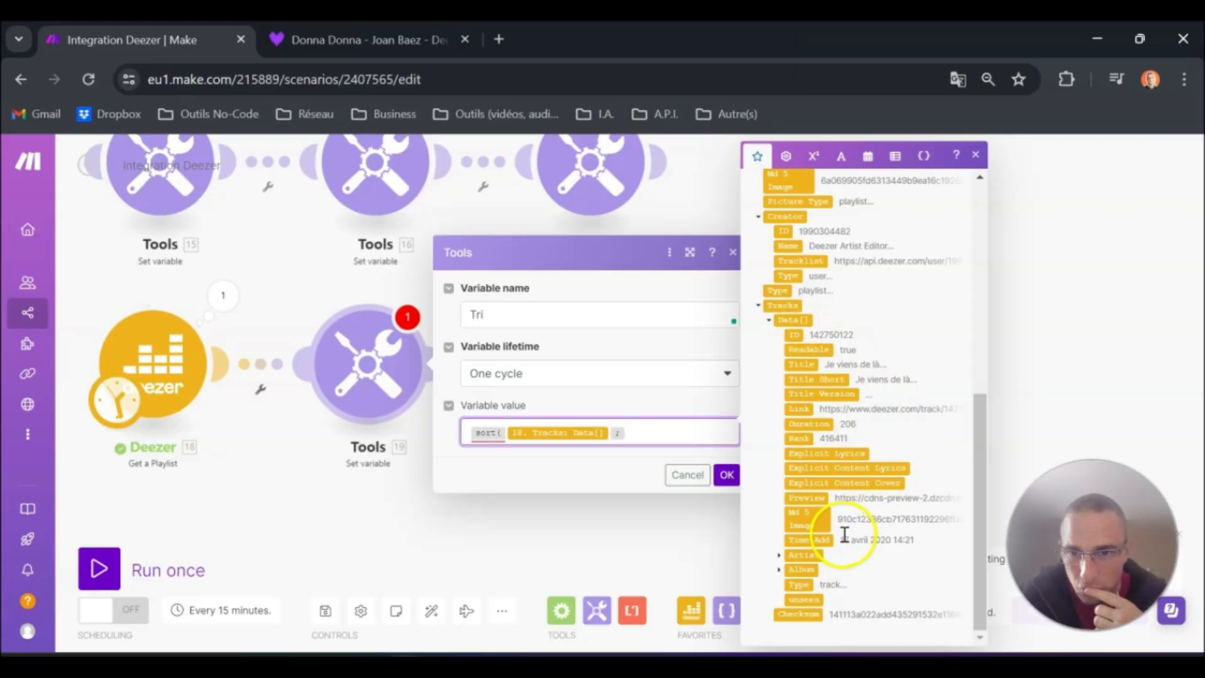
pyautogui.click(814, 424)
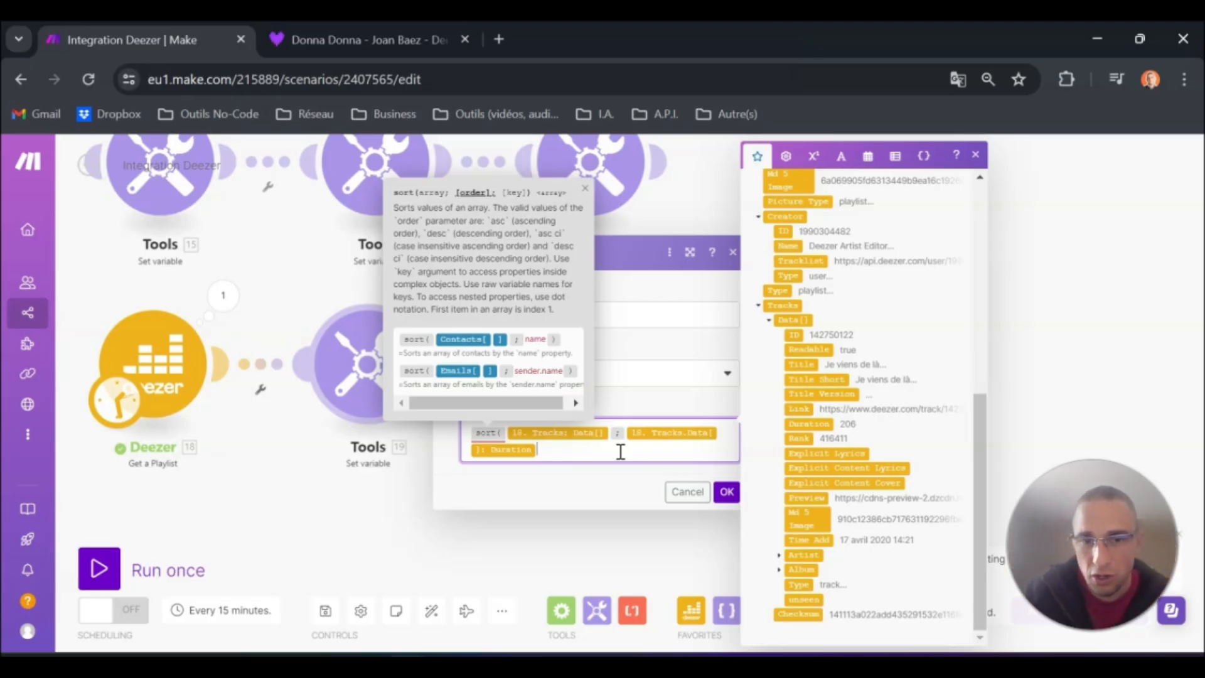
pyautogui.press('BackSpace')
pyautogui.press('BackSpace')
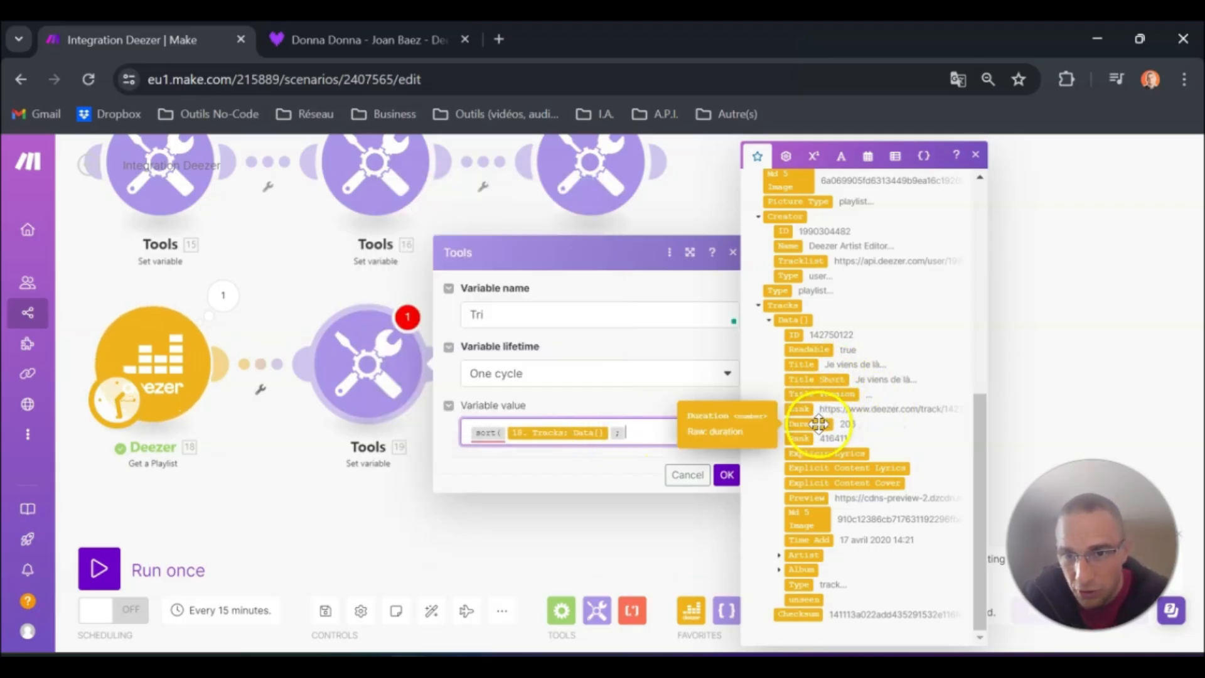
# Complete the sort function with the raw key duration, close it, and save the Tools module.
pyautogui.moveTo(816, 424); pyautogui.dragTo(693, 428)
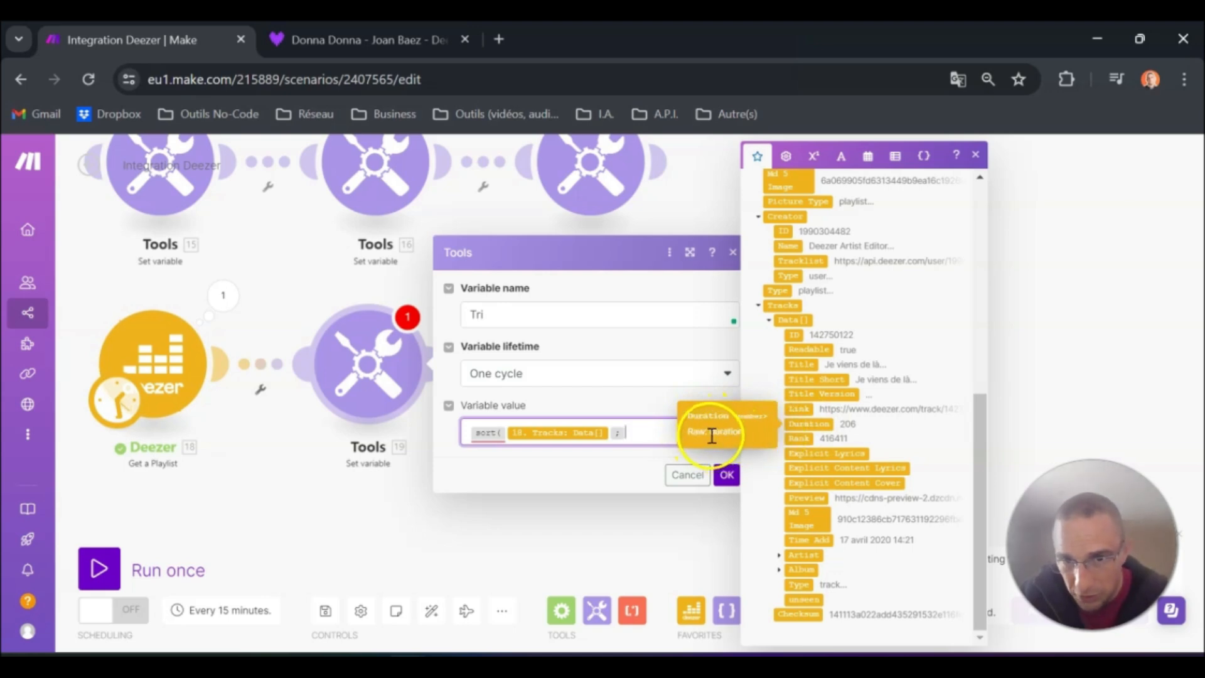
pyautogui.click(631, 433)
pyautogui.write('dura')
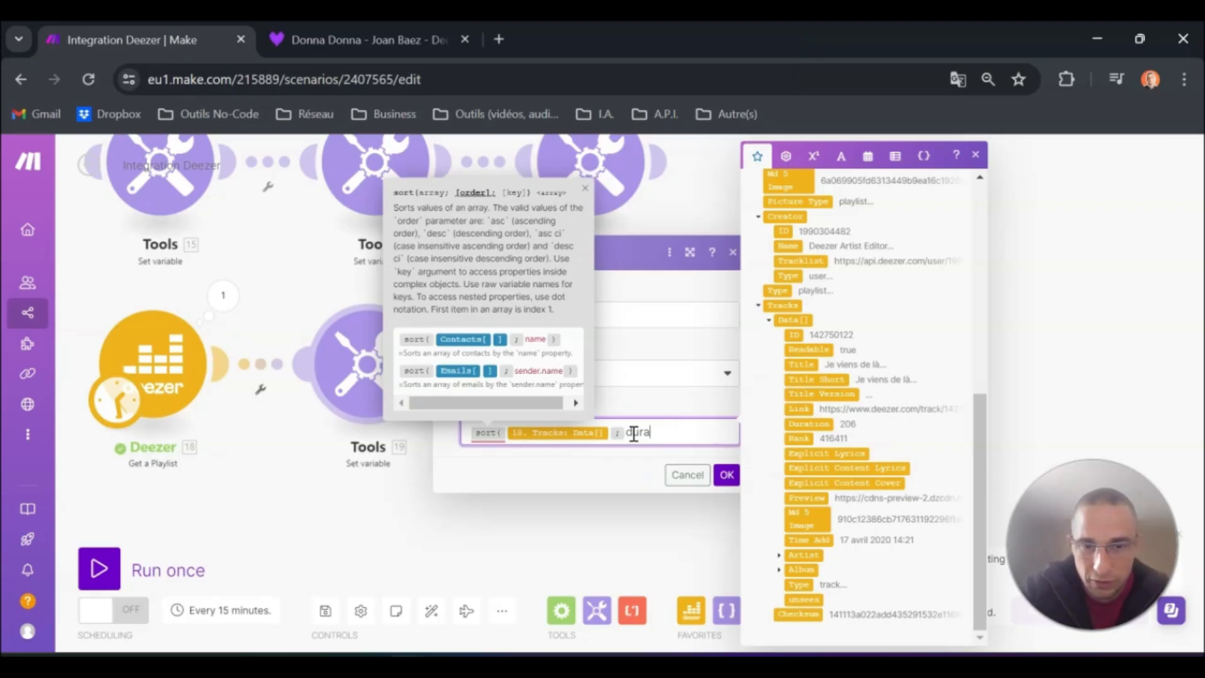
pyautogui.write('tion )')
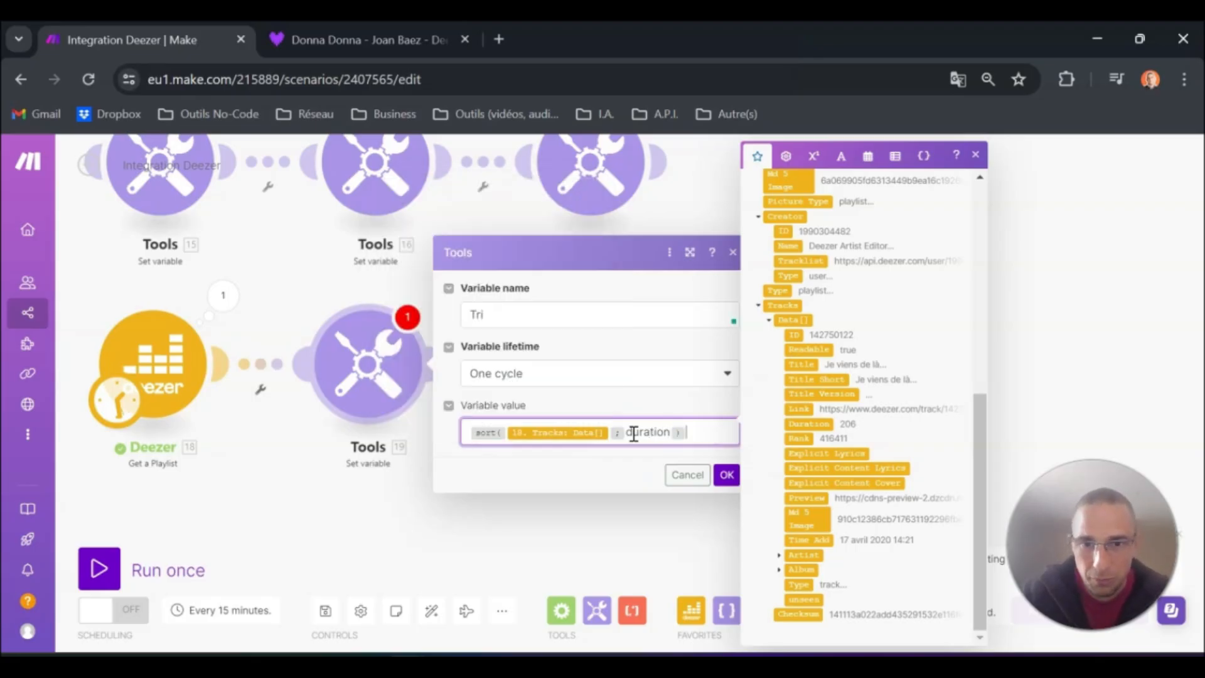
pyautogui.click(726, 475)
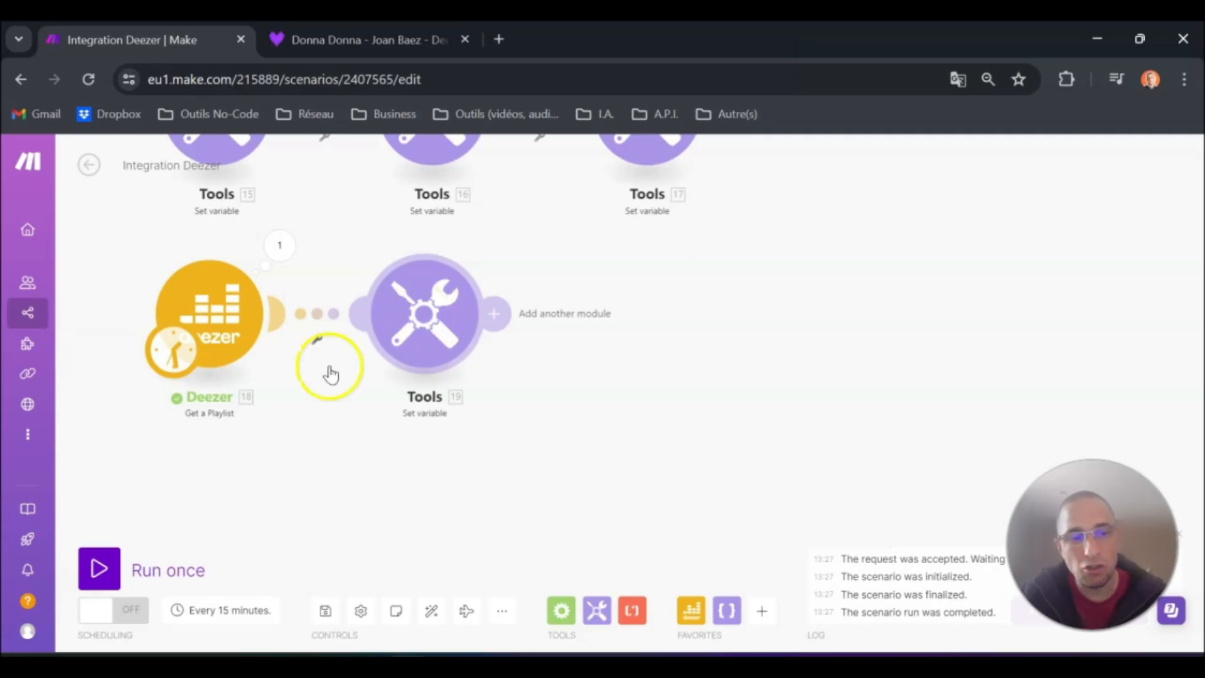
# Run the scenario once and inspect the first track's title and duration in the Deezer playlist output.
pyautogui.click(99, 568)
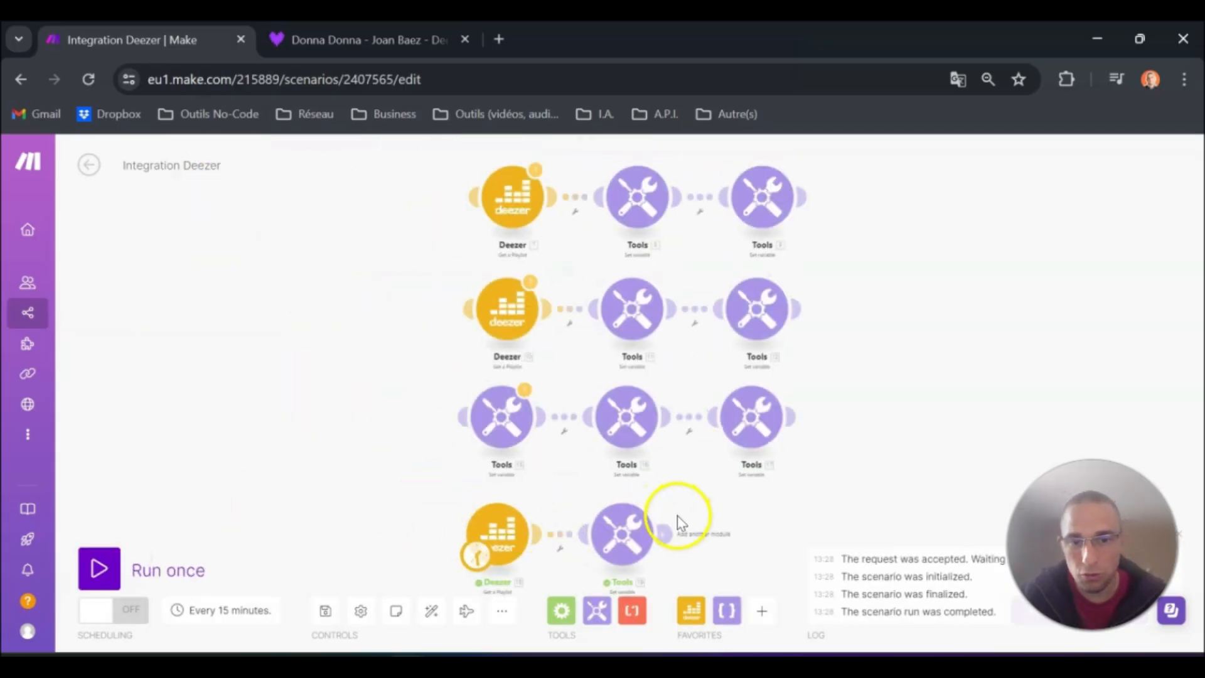
pyautogui.scroll(5, 674, 514)
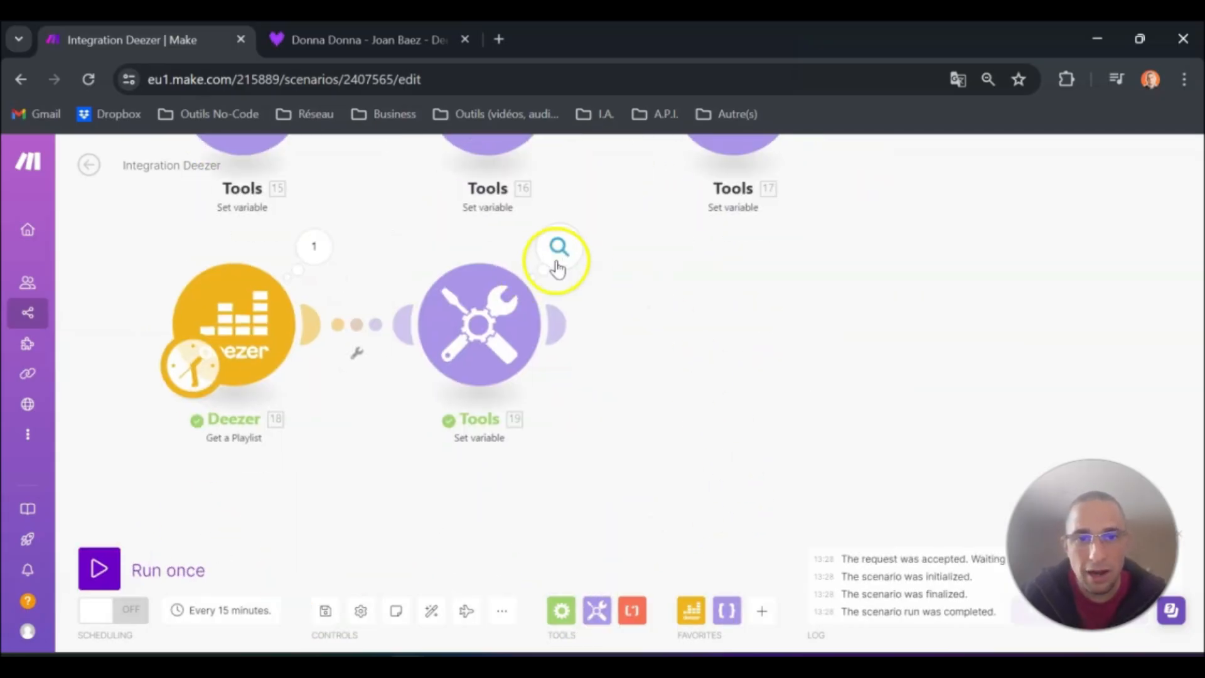
pyautogui.click(309, 252)
pyautogui.scroll(-3, 502, 408)
pyautogui.click(400, 586)
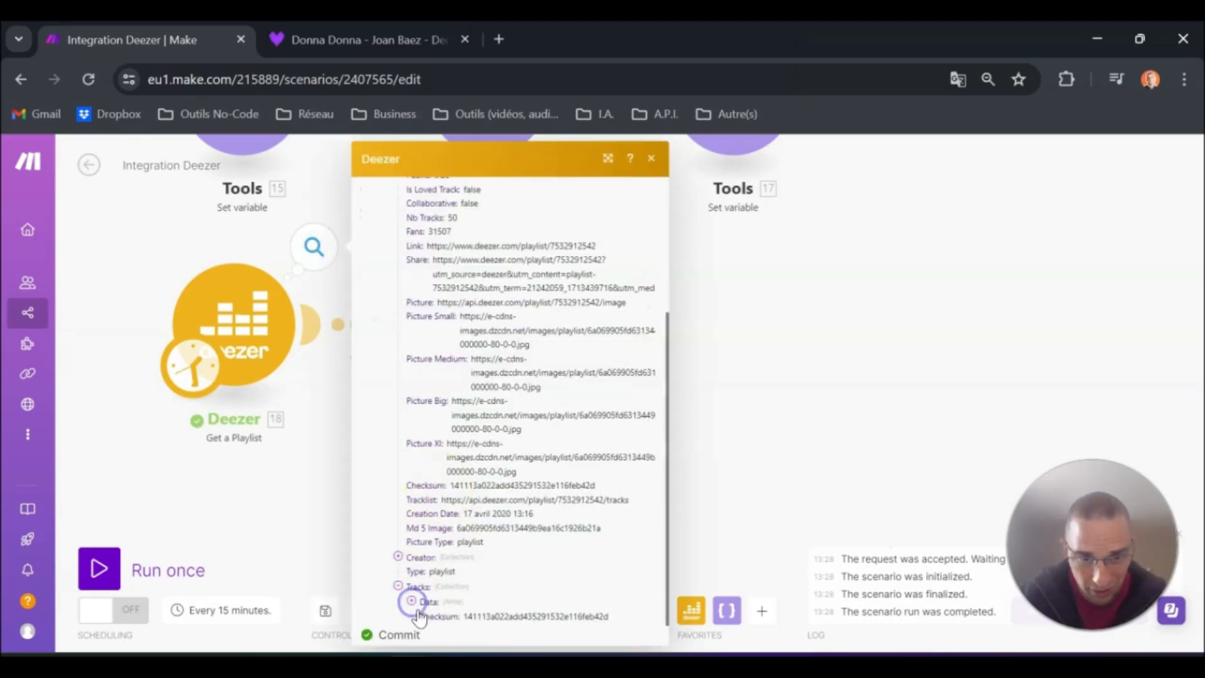
pyautogui.click(412, 601)
pyautogui.scroll(-4, 431, 565)
pyautogui.click(426, 335)
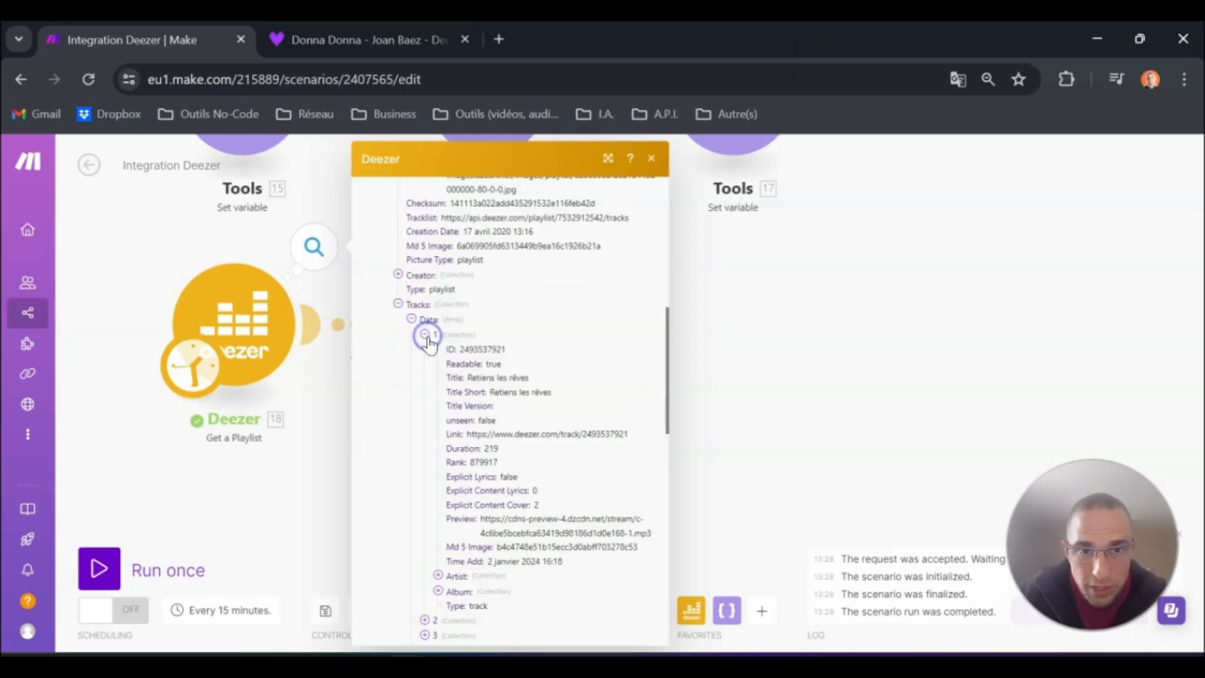
pyautogui.moveTo(530, 378); pyautogui.dragTo(476, 380)
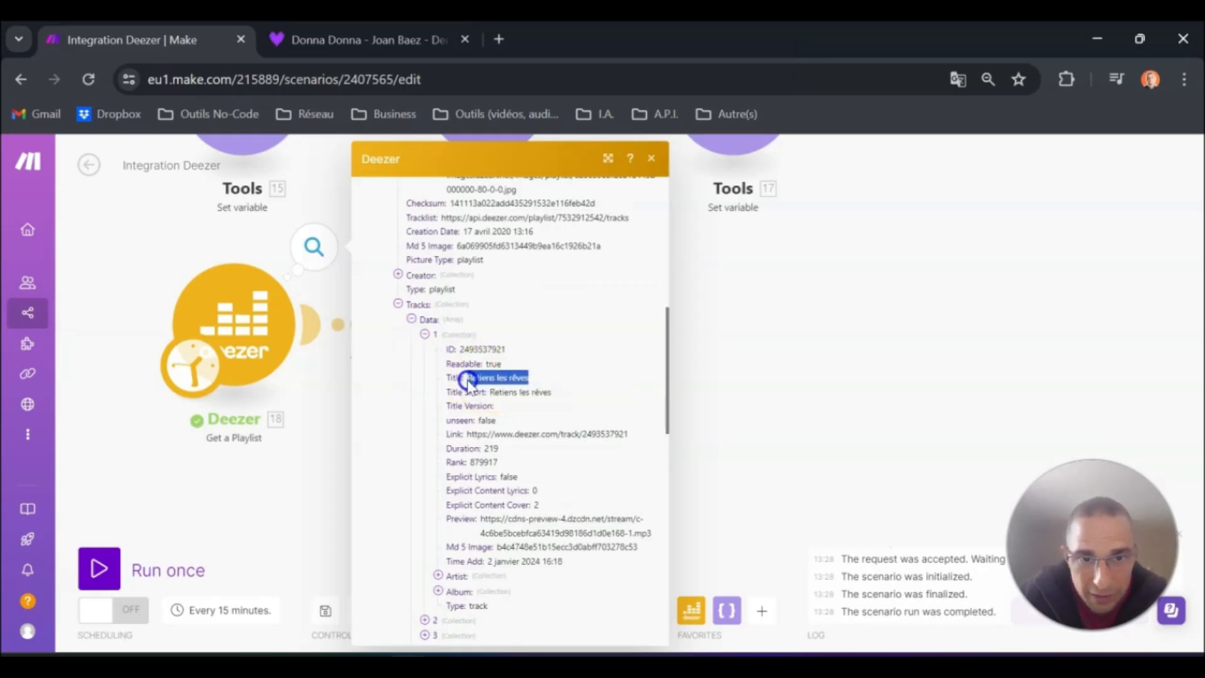
pyautogui.doubleClick(490, 448)
pyautogui.click(814, 394)
# Open the Tools 19 output and check the title and duration of the first item in the Tri array.
pyautogui.click(559, 254)
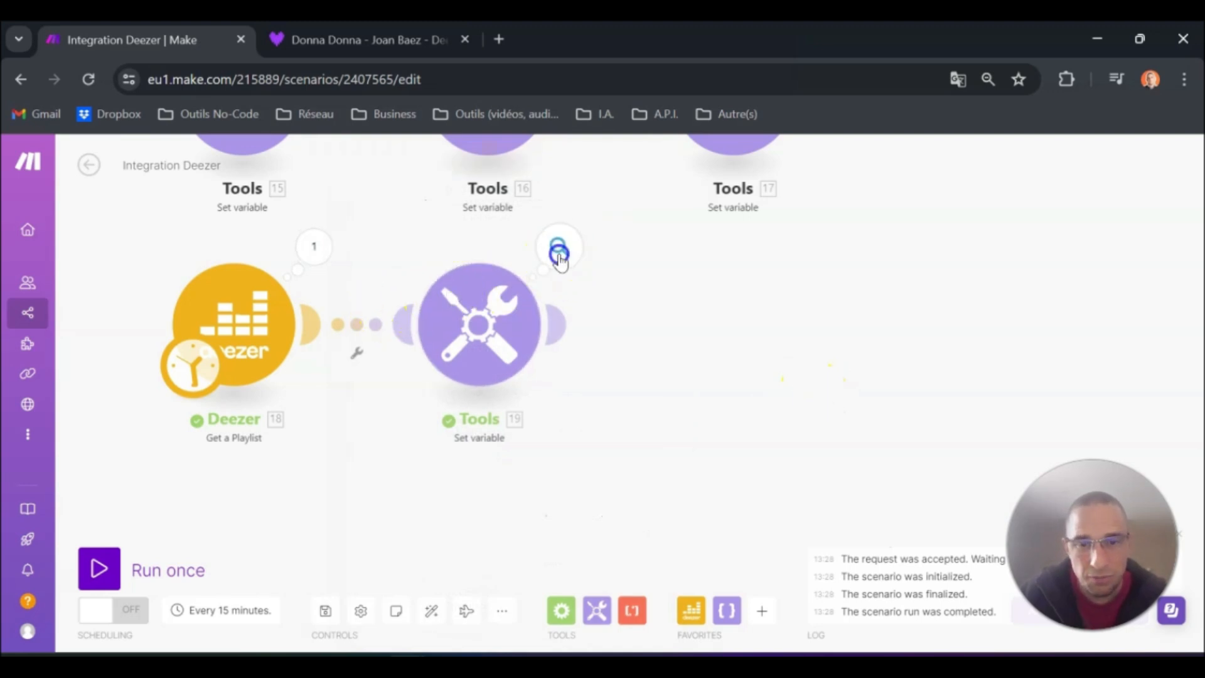
pyautogui.click(643, 352)
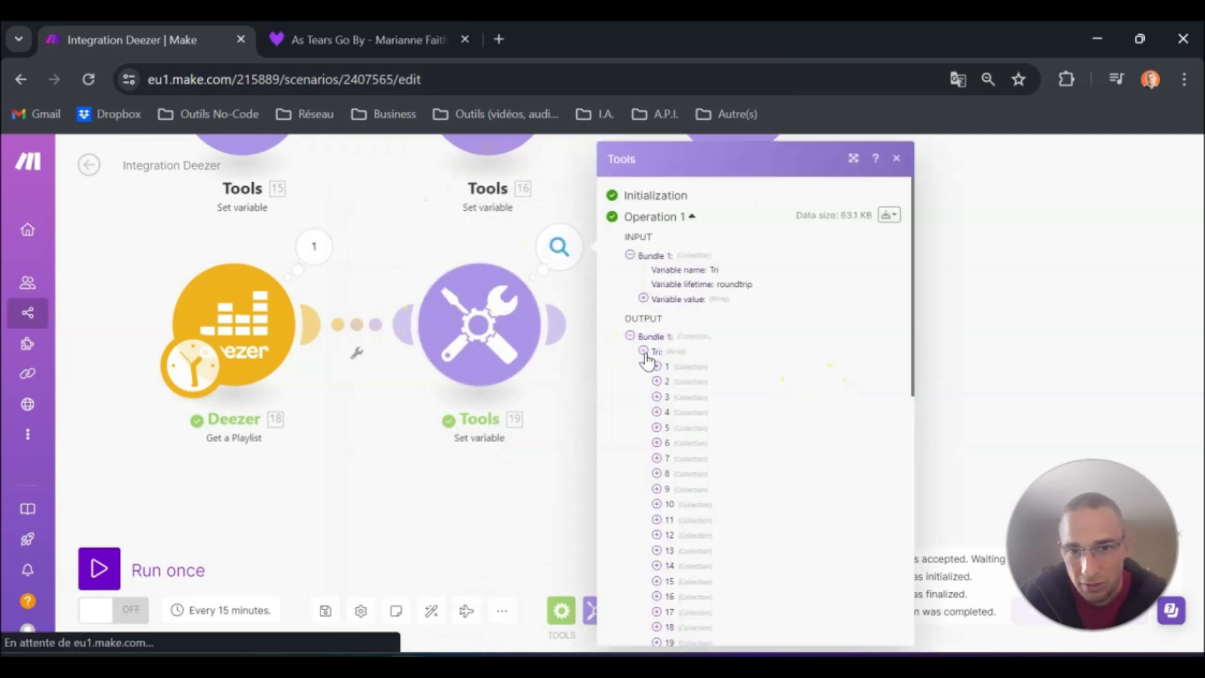
pyautogui.click(657, 368)
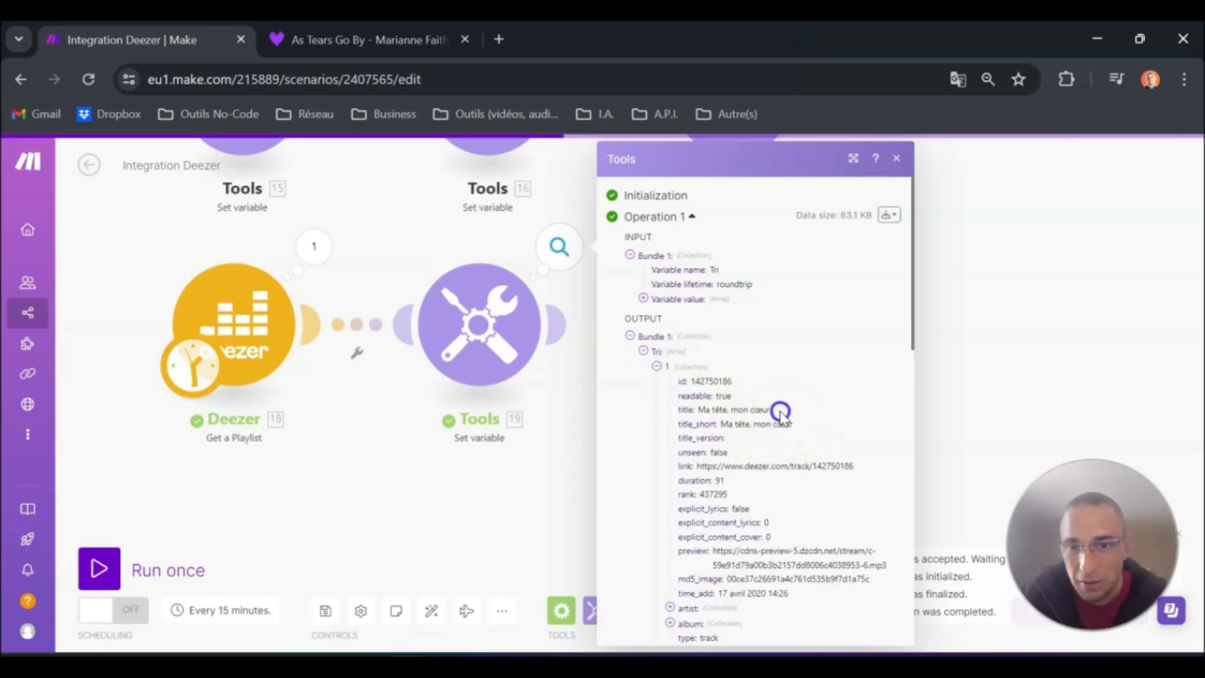
pyautogui.moveTo(773, 409); pyautogui.dragTo(706, 412)
pyautogui.scroll(-5, 706, 439)
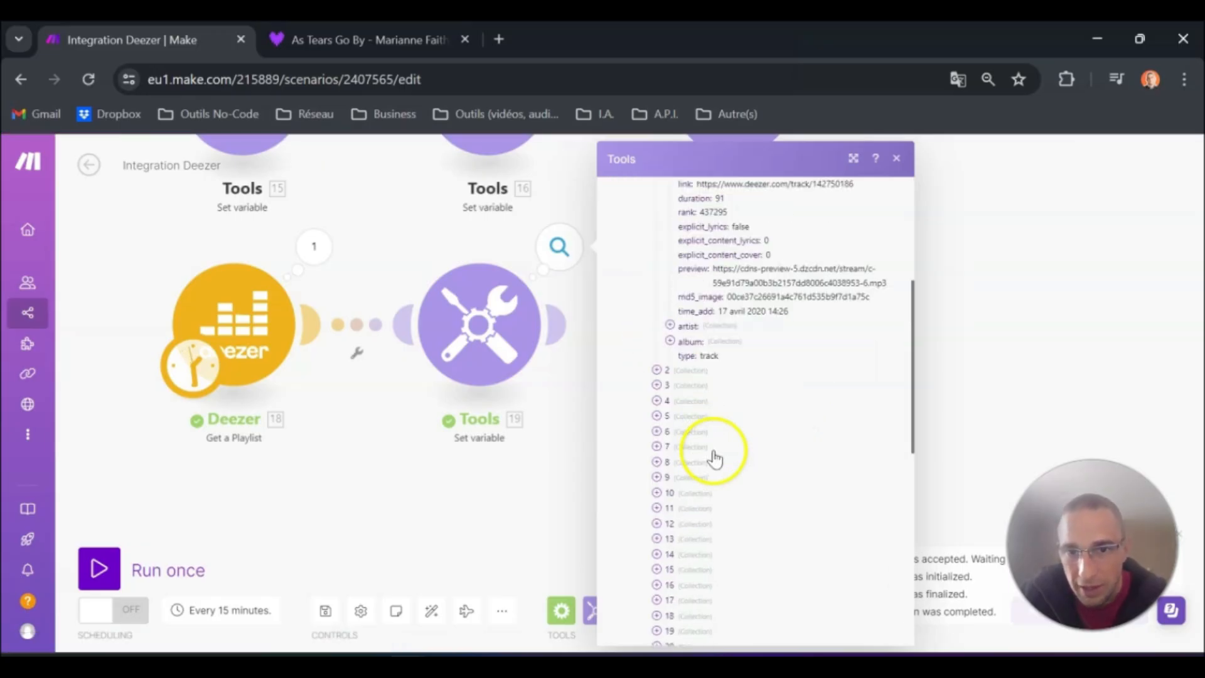
pyautogui.scroll(2, 714, 456)
pyautogui.click(727, 298)
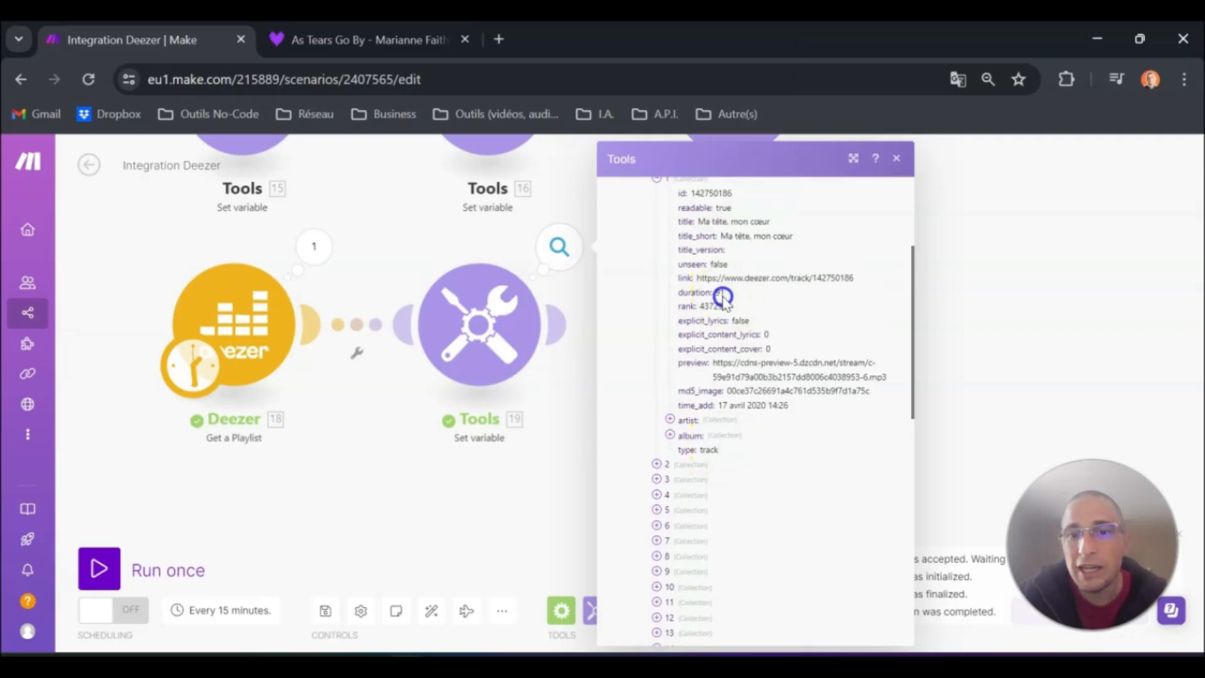
pyautogui.doubleClick(719, 293)
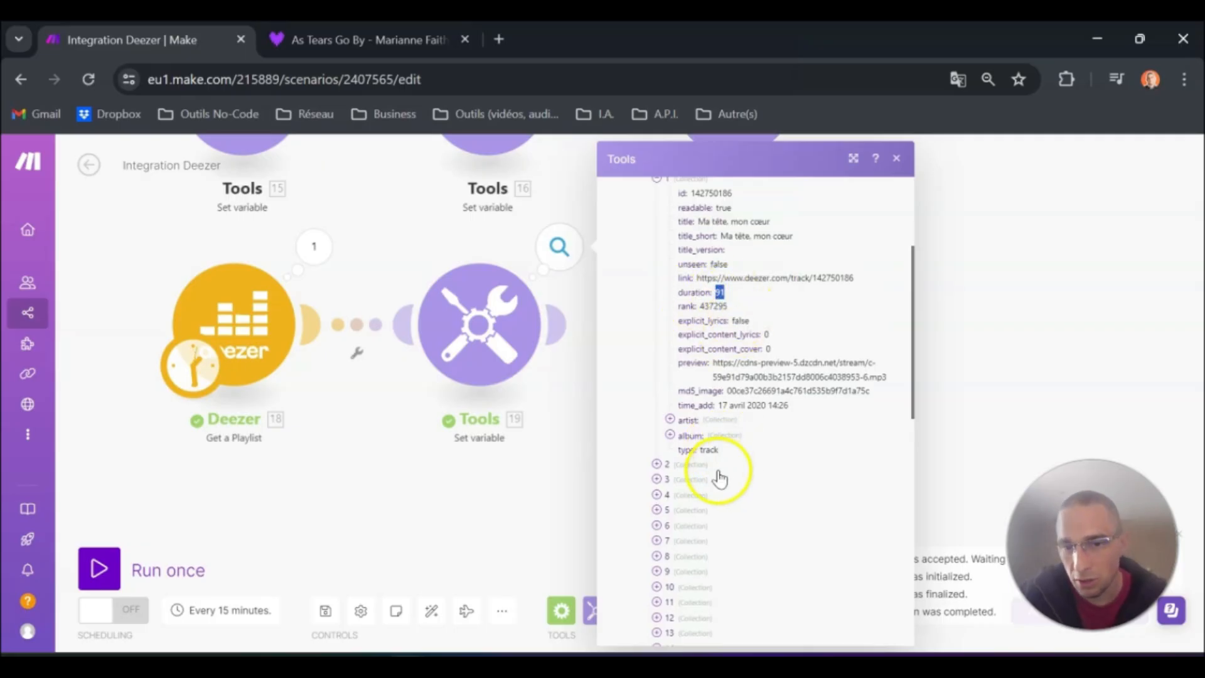
# Compare the durations of items 10 and 50 in the Tri array to check the sort order.
pyautogui.scroll(-2, 662, 485)
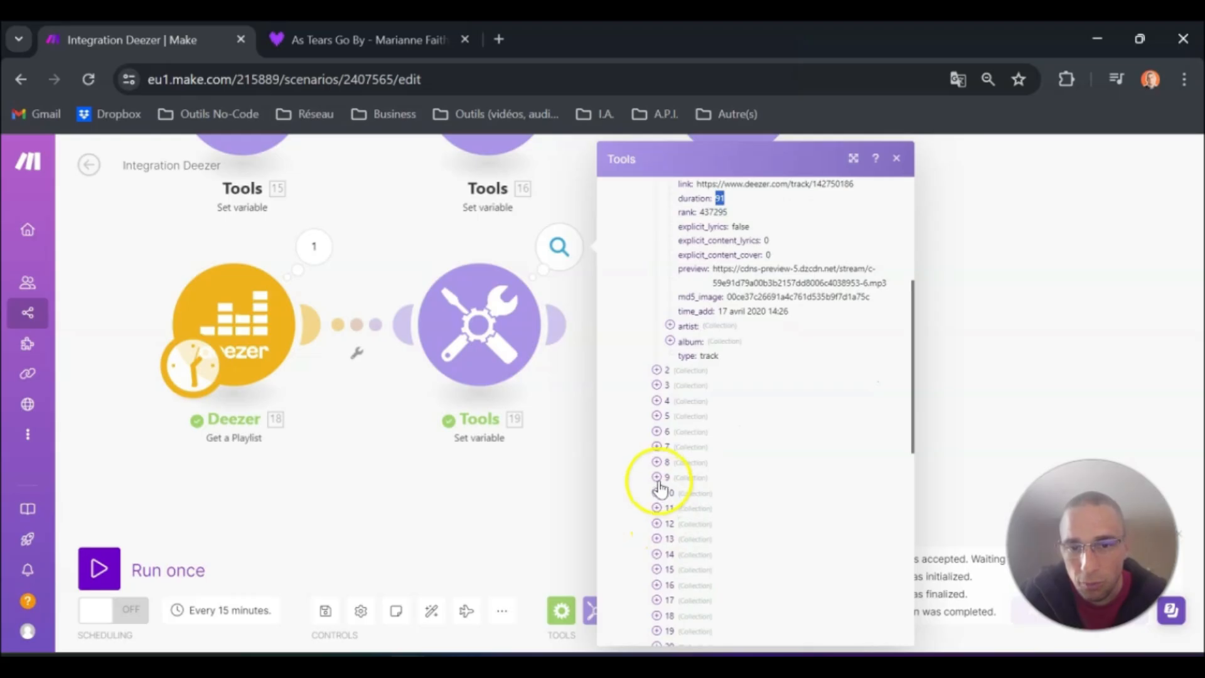
pyautogui.click(656, 492)
pyautogui.scroll(-4, 728, 489)
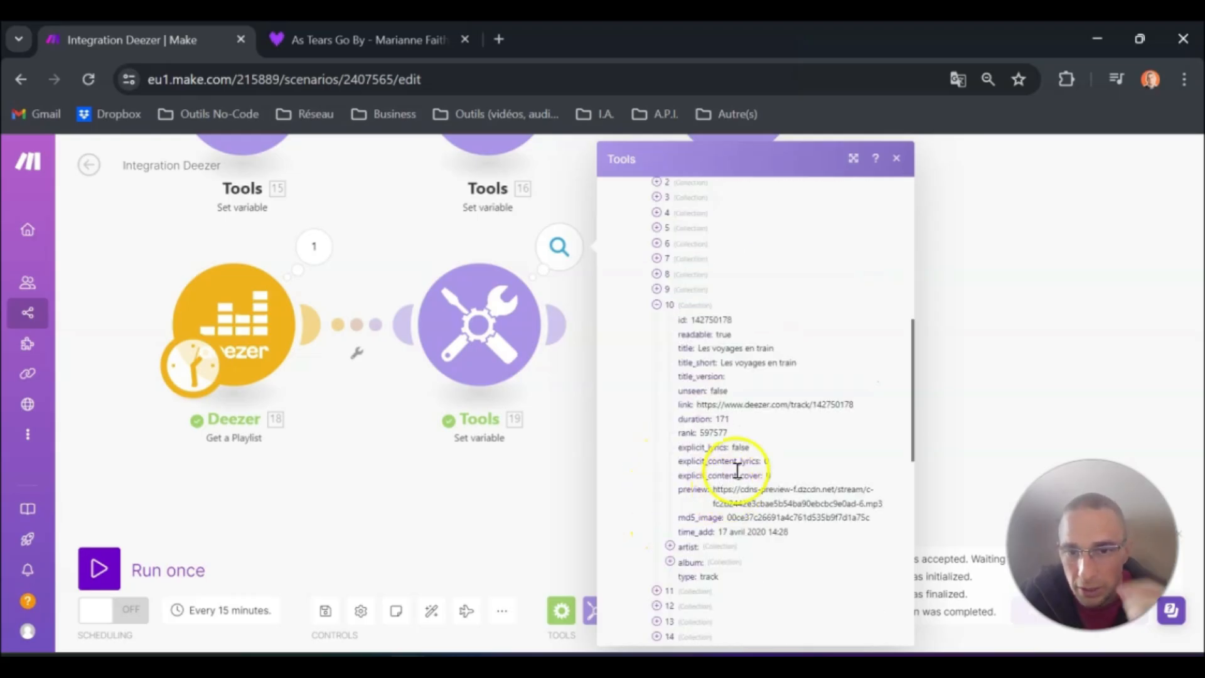
pyautogui.doubleClick(720, 418)
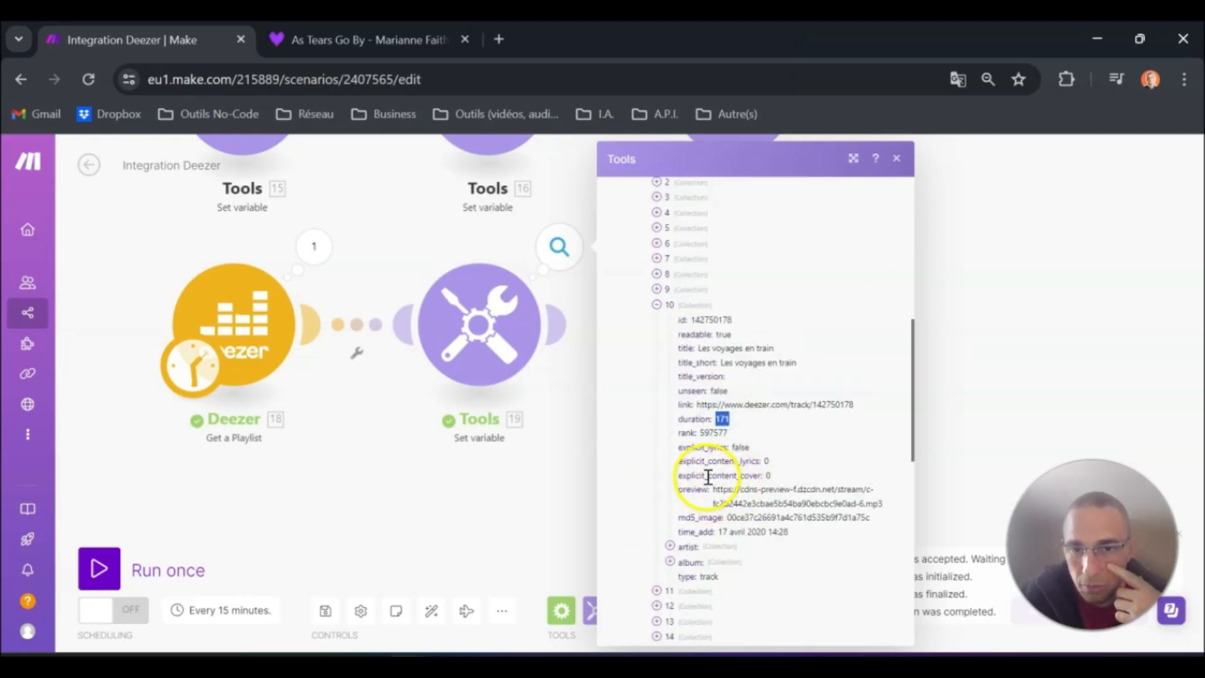
pyautogui.scroll(-6, 703, 480)
pyautogui.scroll(-3, 706, 480)
pyautogui.scroll(-4, 662, 496)
pyautogui.click(656, 586)
pyautogui.scroll(-5, 767, 568)
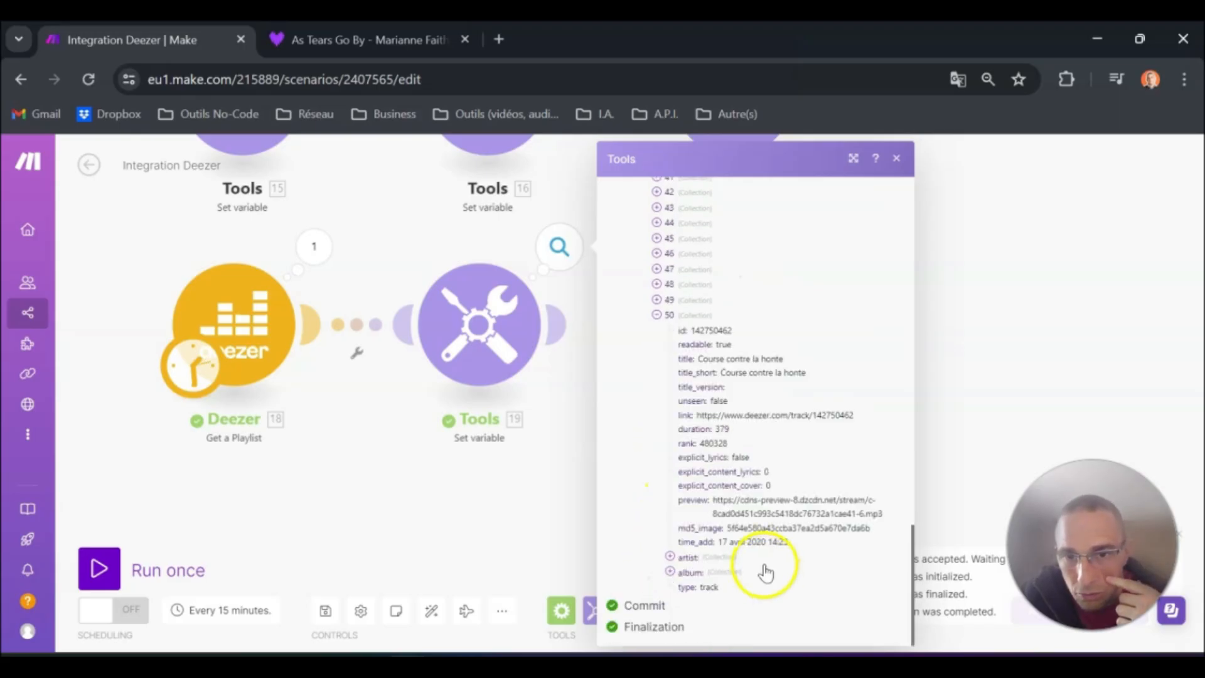
pyautogui.doubleClick(721, 429)
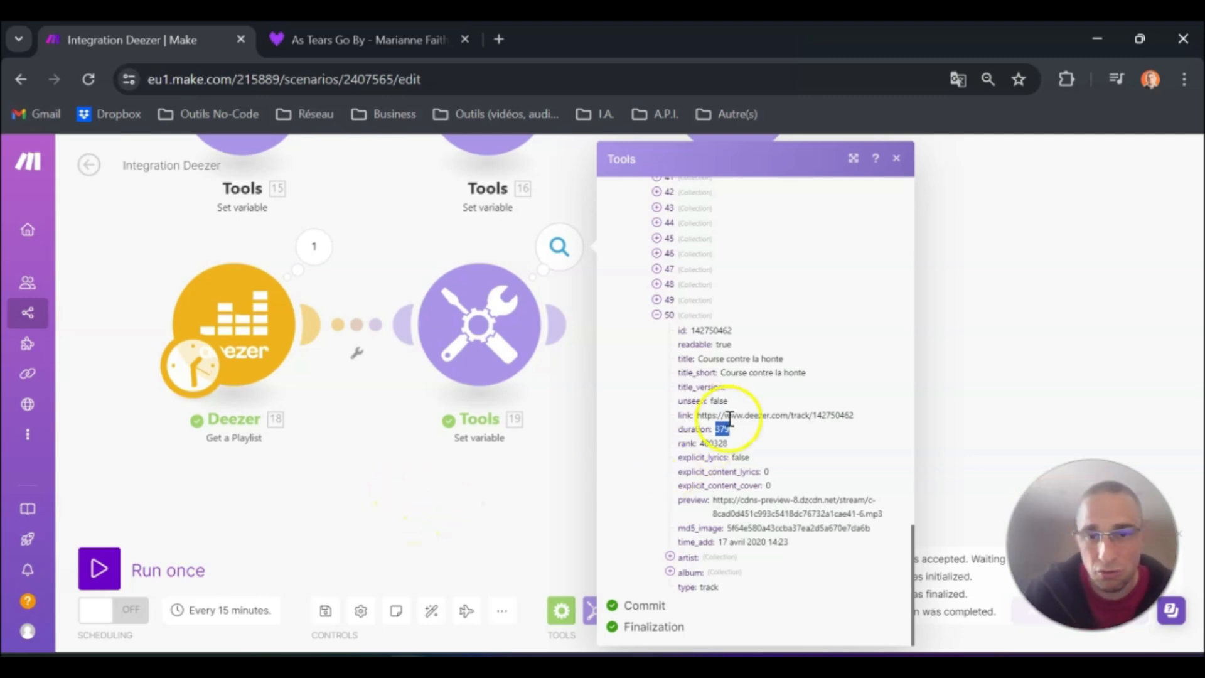
# Expand the Tracks data array in the Deezer playlist output and look through its list of items.
pyautogui.scroll(5, 726, 417)
pyautogui.click(300, 257)
pyautogui.scroll(-5, 511, 565)
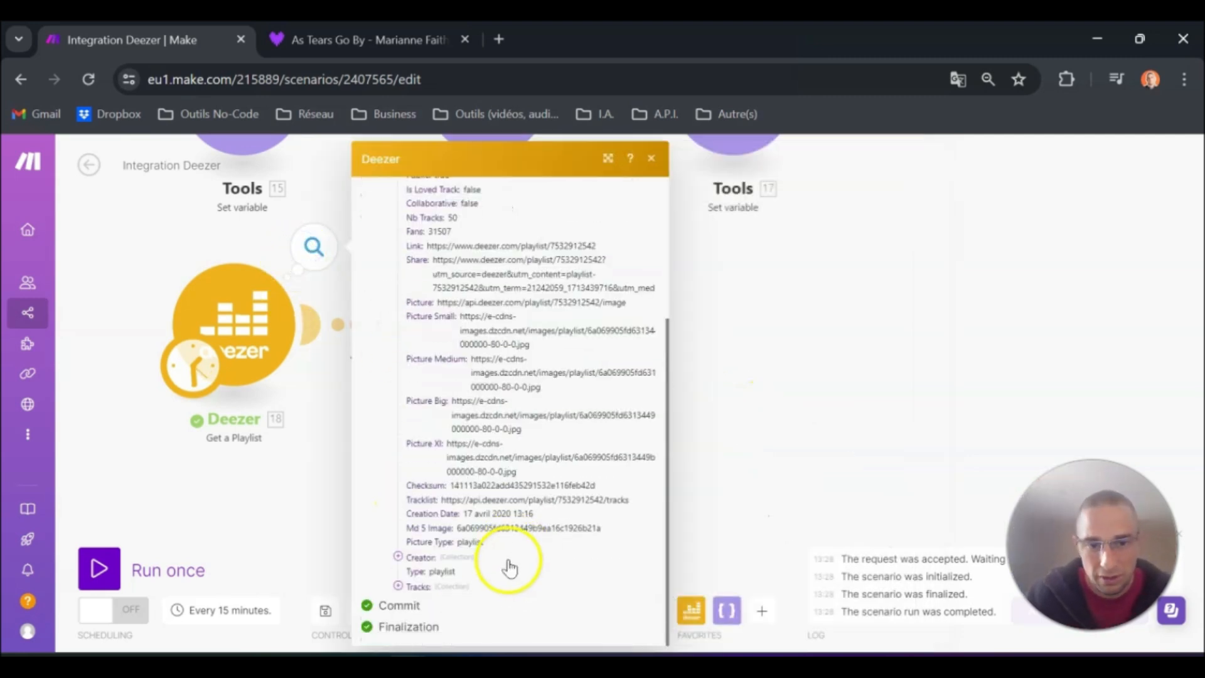
pyautogui.click(399, 586)
pyautogui.click(411, 602)
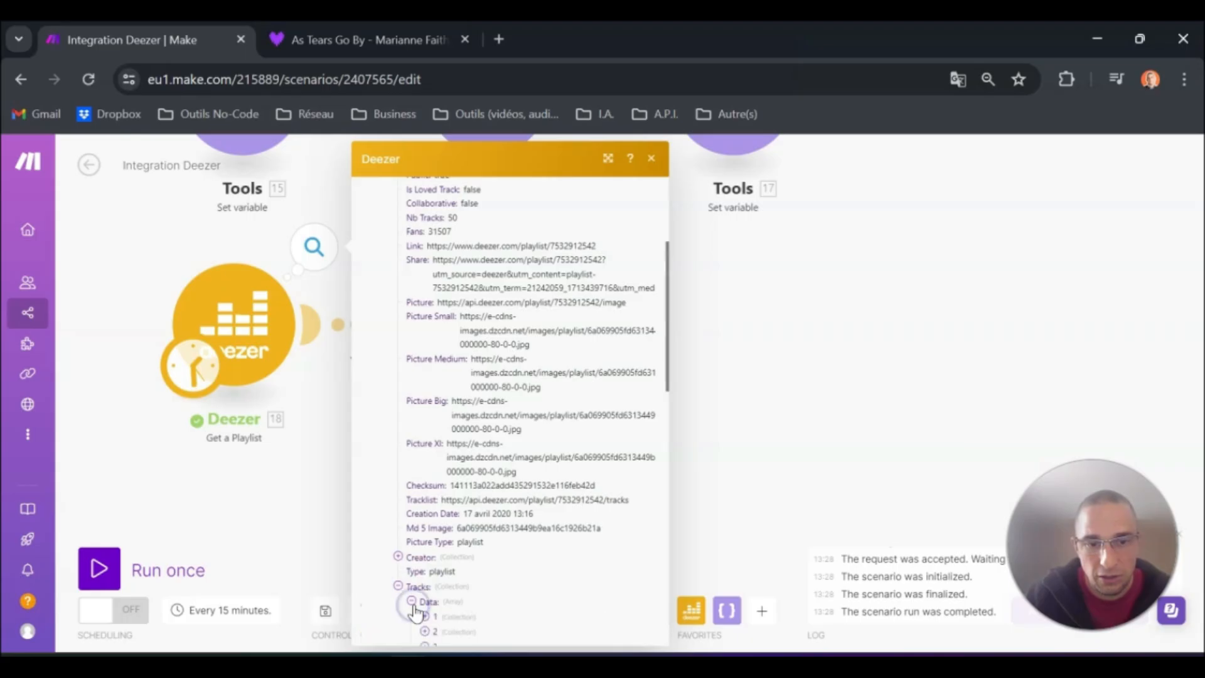
pyautogui.scroll(-3, 433, 609)
pyautogui.scroll(-5, 496, 502)
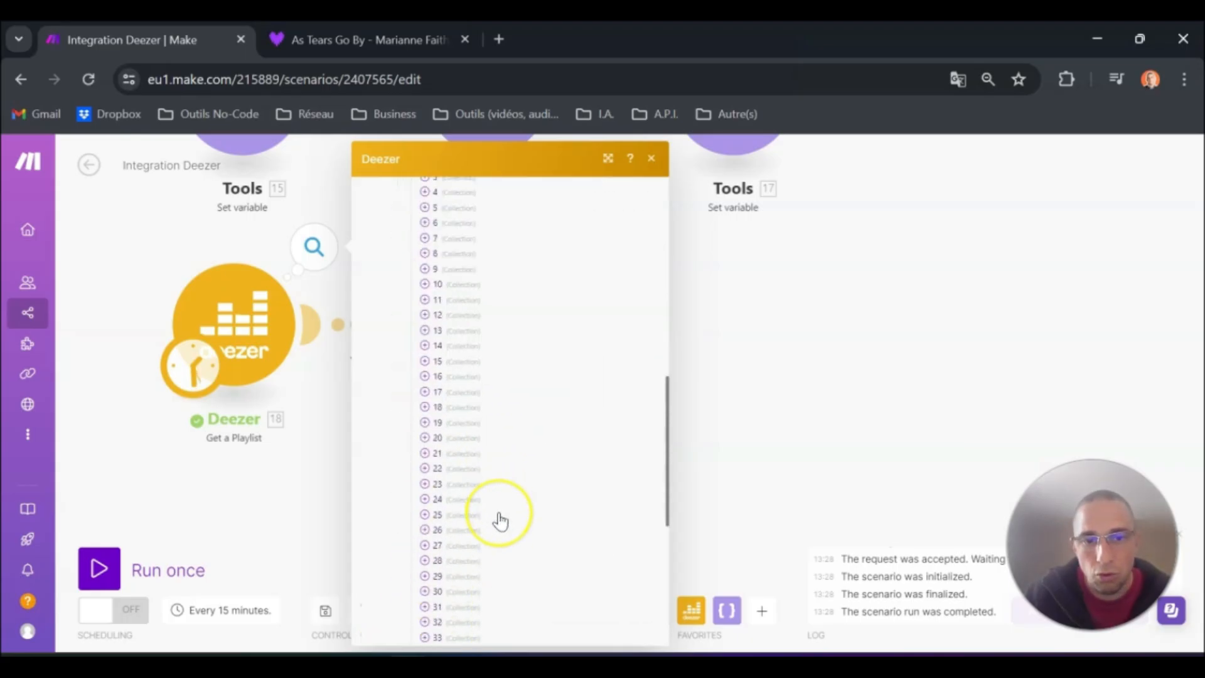
pyautogui.scroll(-5, 499, 520)
pyautogui.scroll(10, 498, 520)
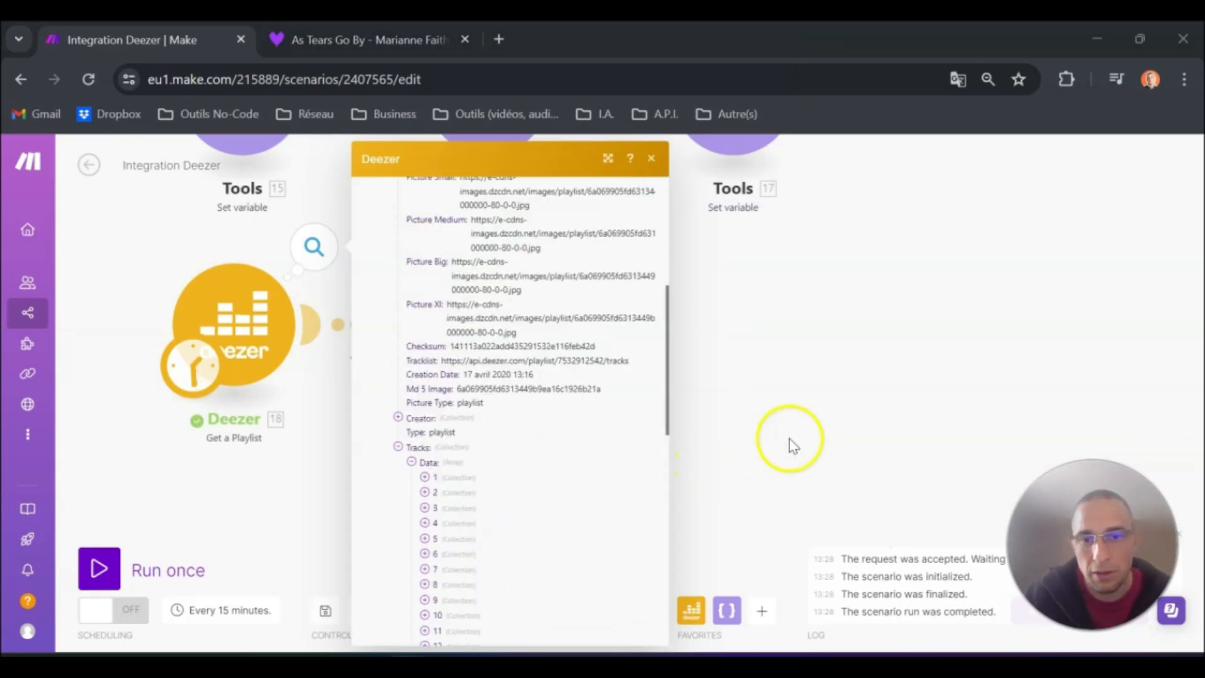
pyautogui.click(784, 424)
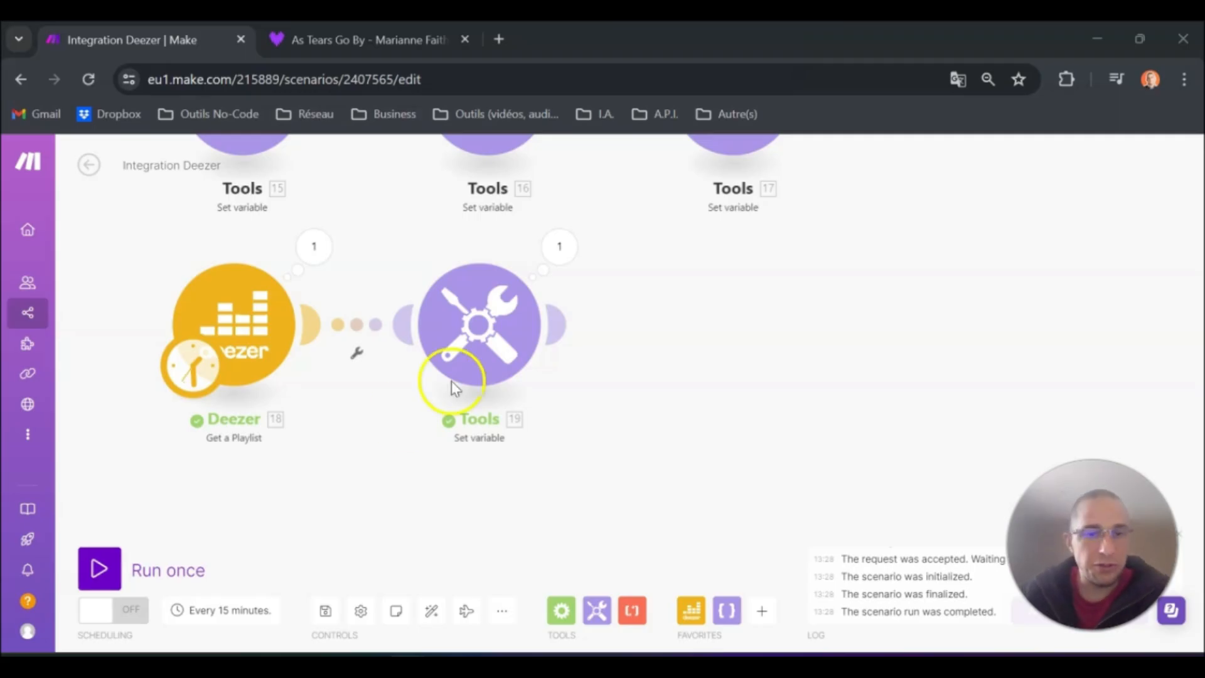
# Remove the duration key from the sort function in Tools 19, save the module, and run the scenario once.
pyautogui.click(499, 311)
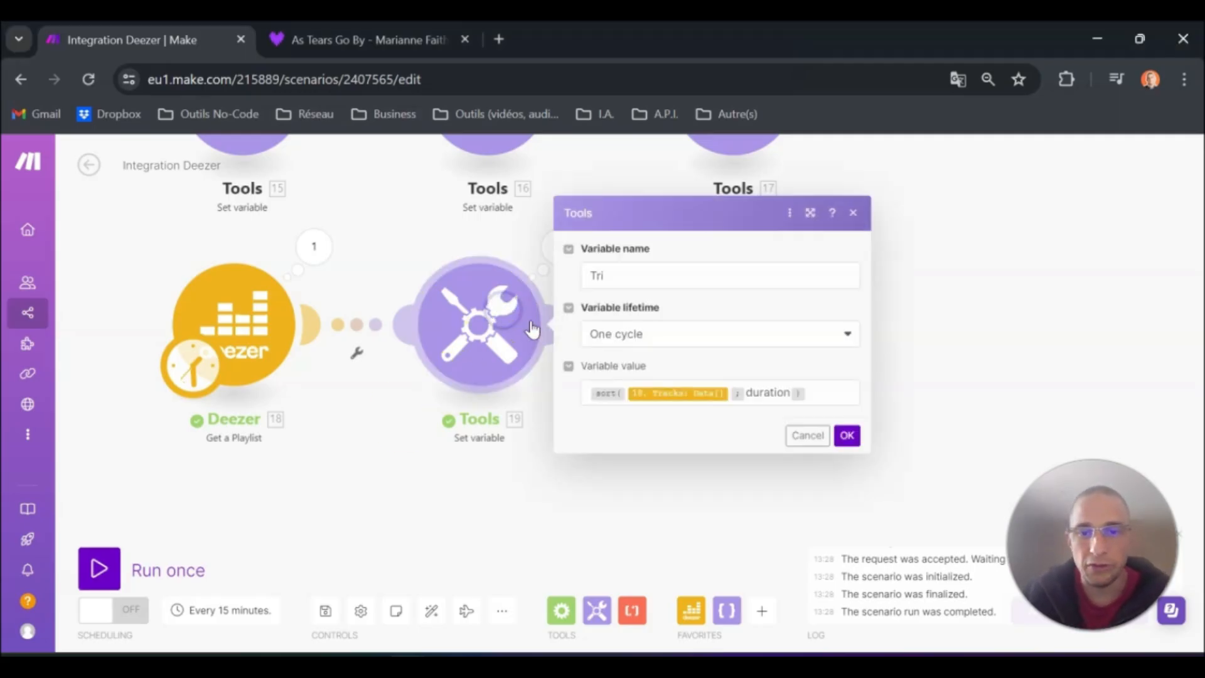
pyautogui.click(792, 392)
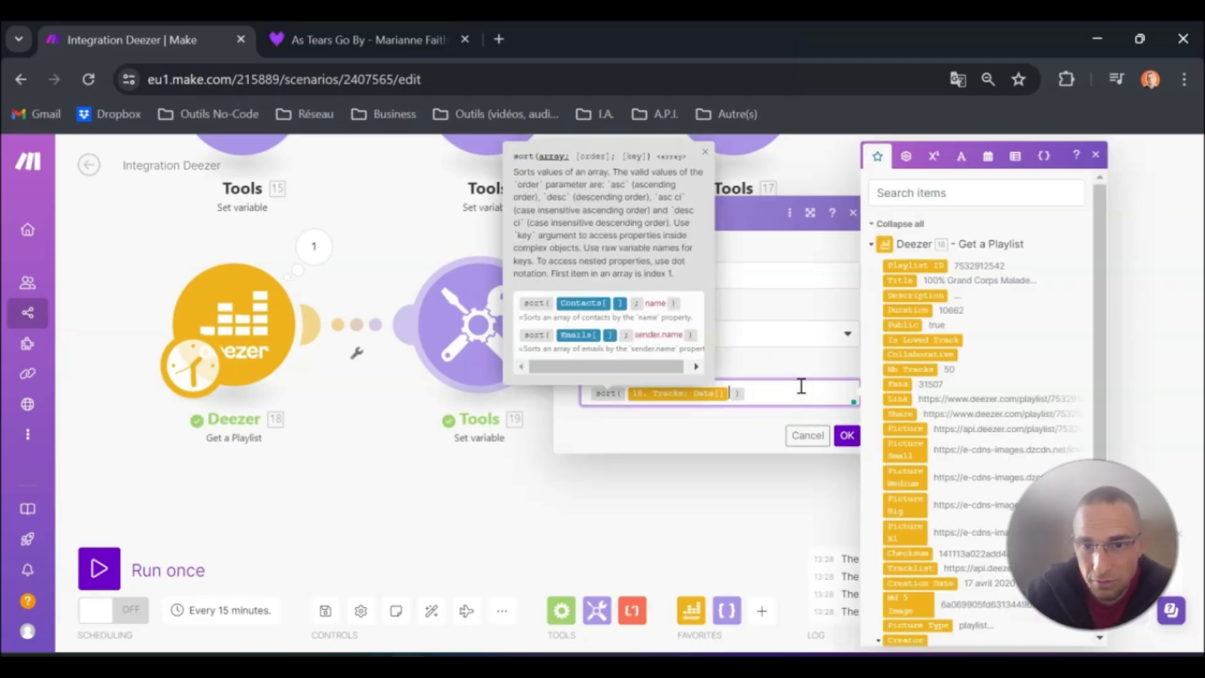
pyautogui.click(845, 434)
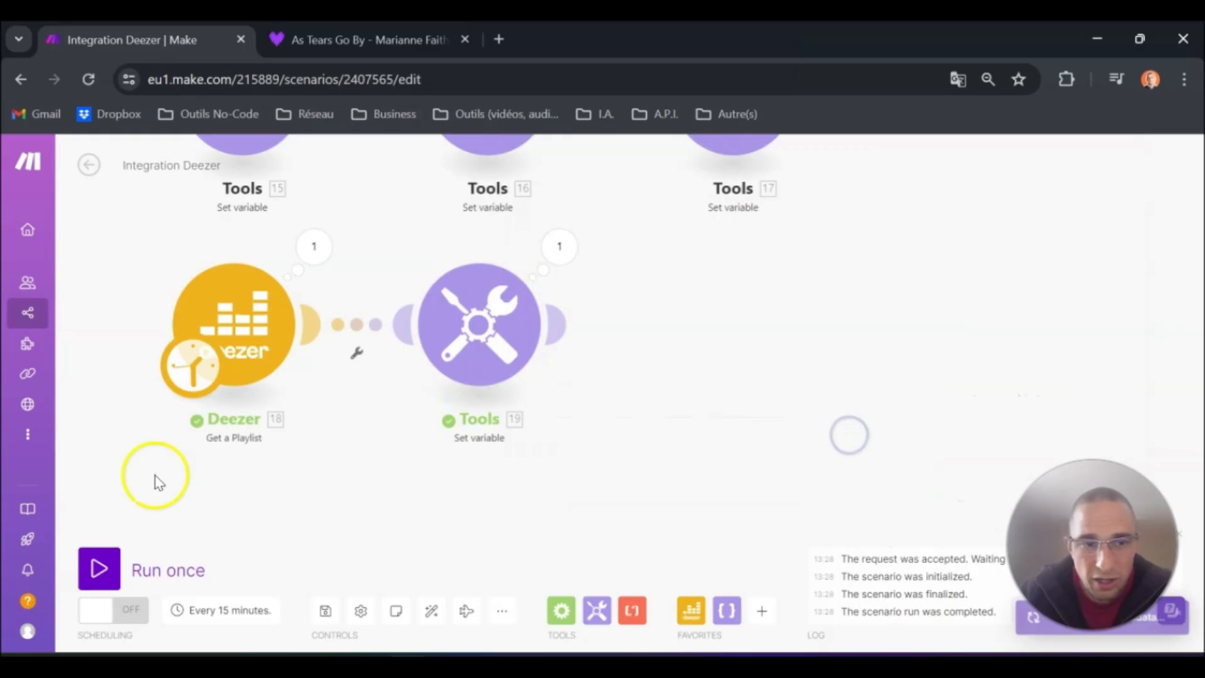
pyautogui.click(100, 564)
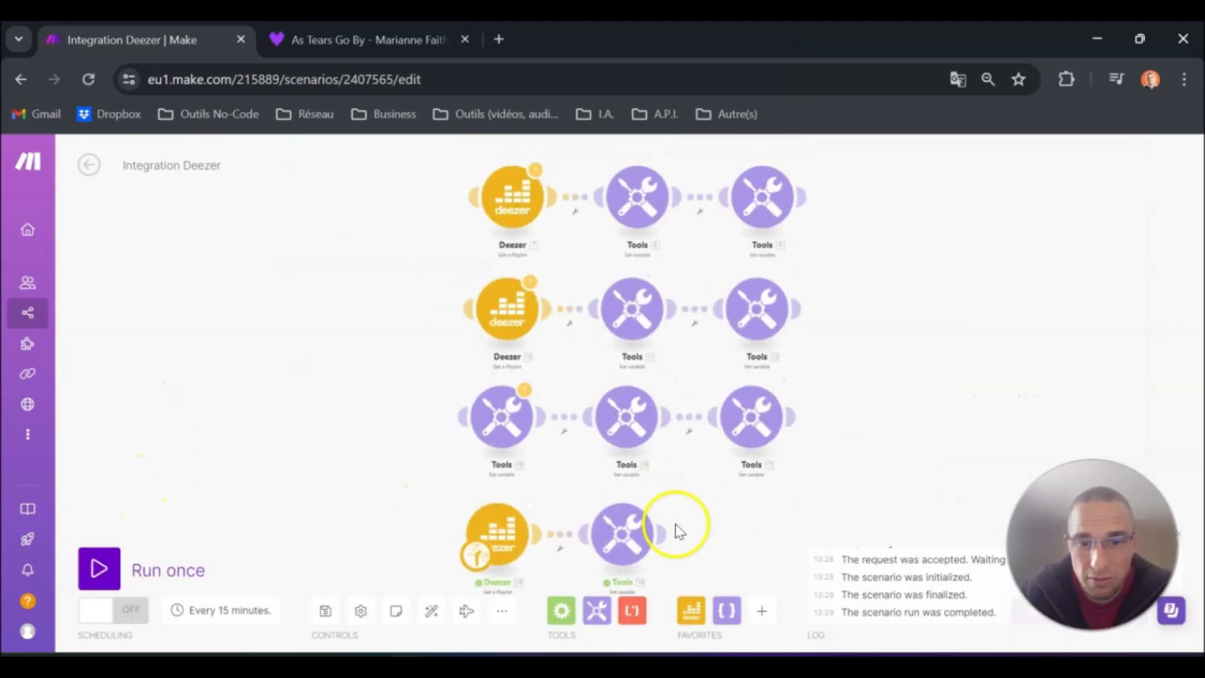
# Open the Tools 19 output and examine items 1 and 2 of the Tri array.
pyautogui.scroll(3, 684, 528)
pyautogui.moveTo(694, 532); pyautogui.dragTo(627, 312)
pyautogui.click(580, 238)
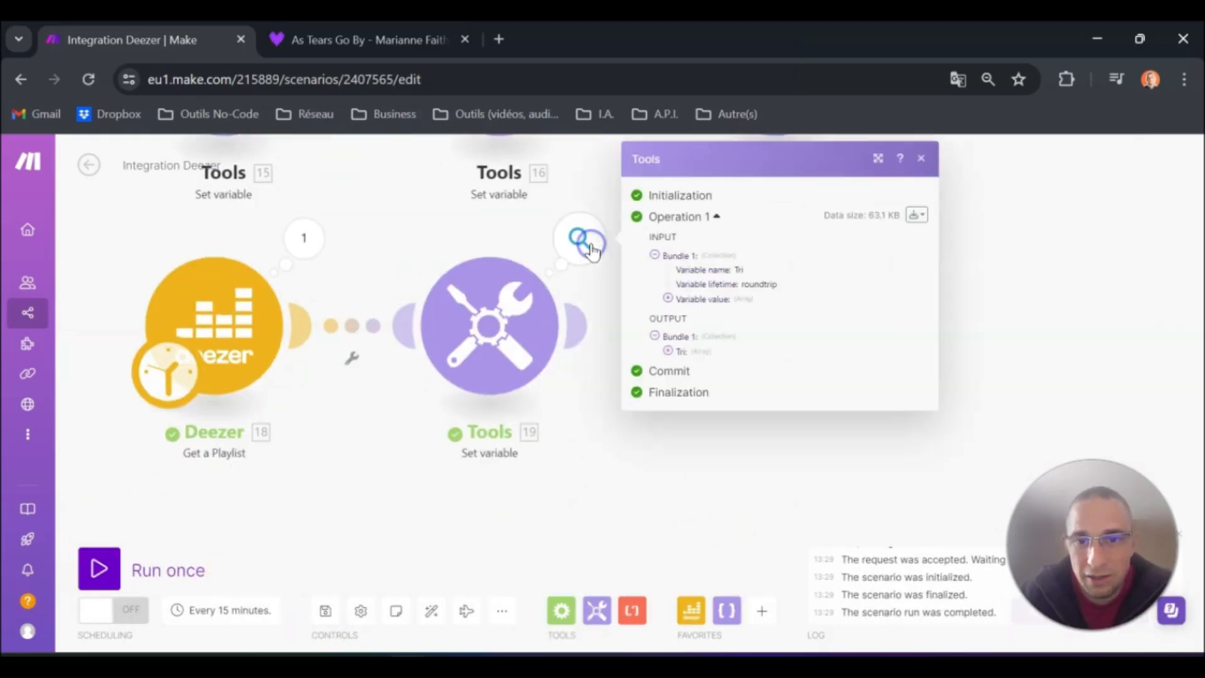
pyautogui.click(667, 351)
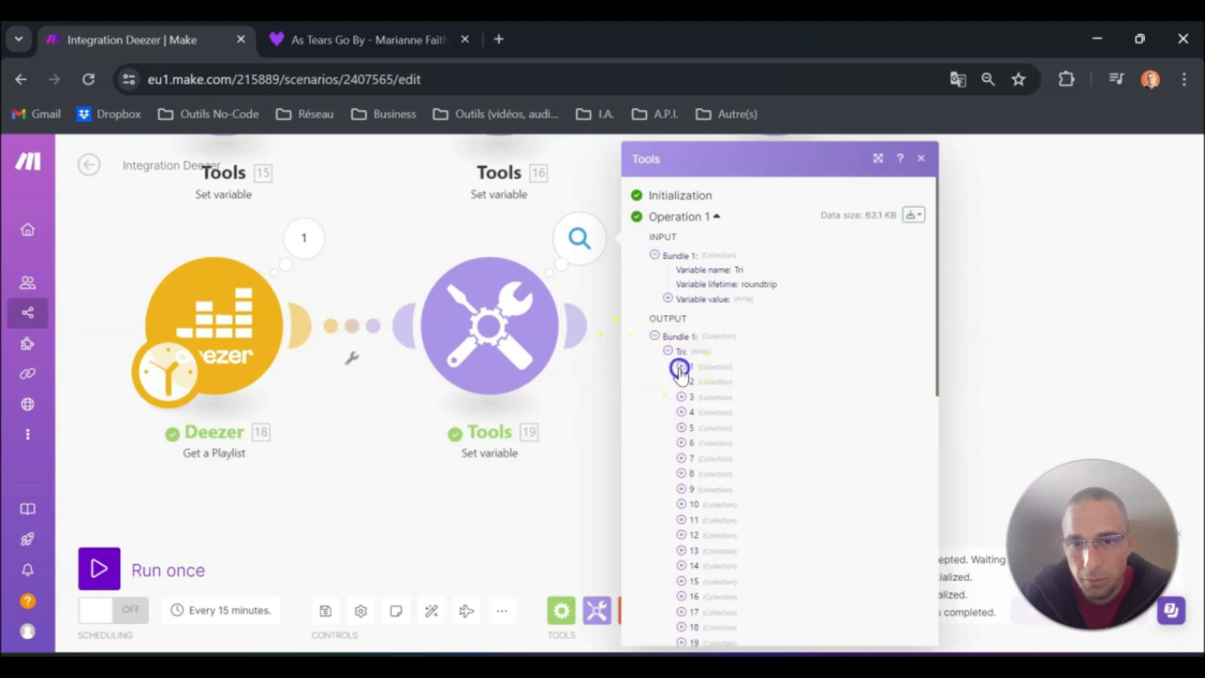
pyautogui.click(680, 368)
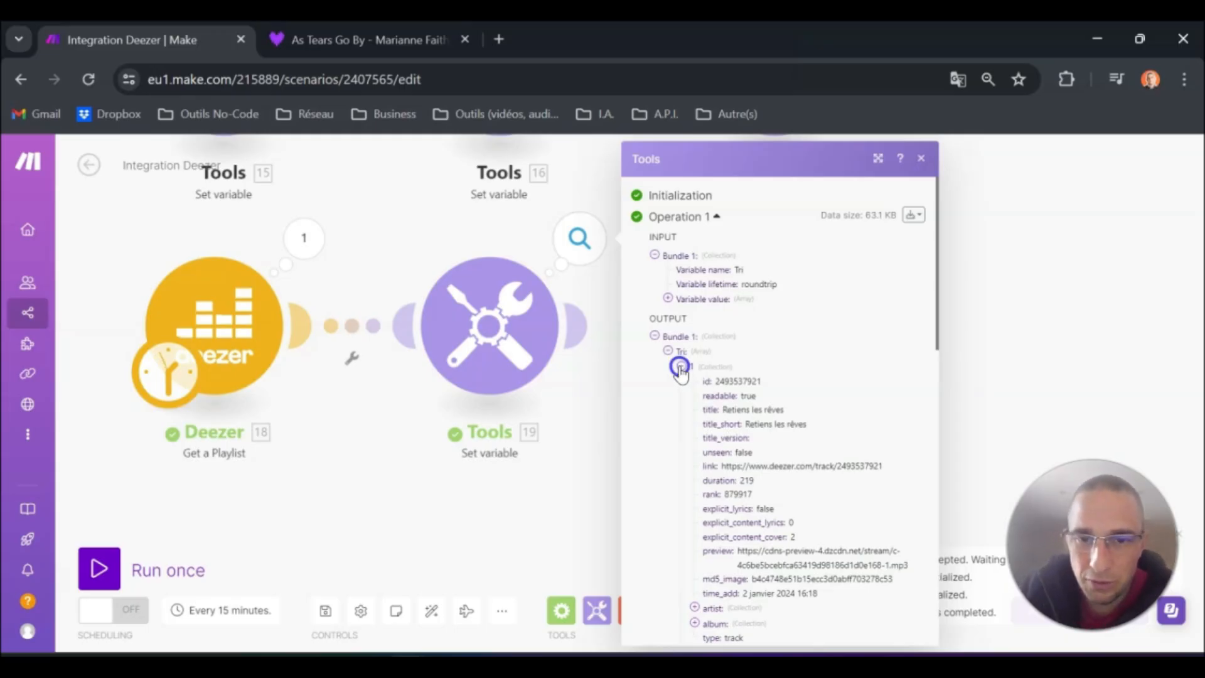
pyautogui.click(680, 367)
pyautogui.click(682, 381)
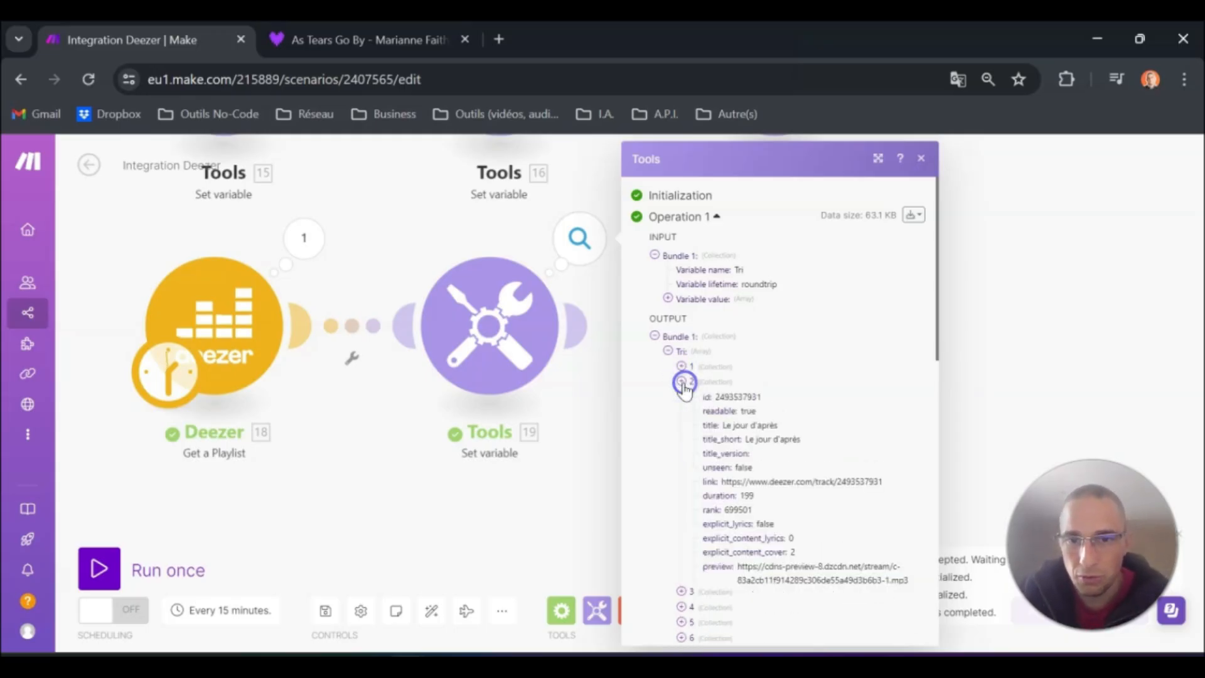
pyautogui.click(682, 382)
# Set the sort key to title after checking the track field's raw name, save Tools 19, and run the scenario once.
pyautogui.click(490, 327)
pyautogui.click(759, 395)
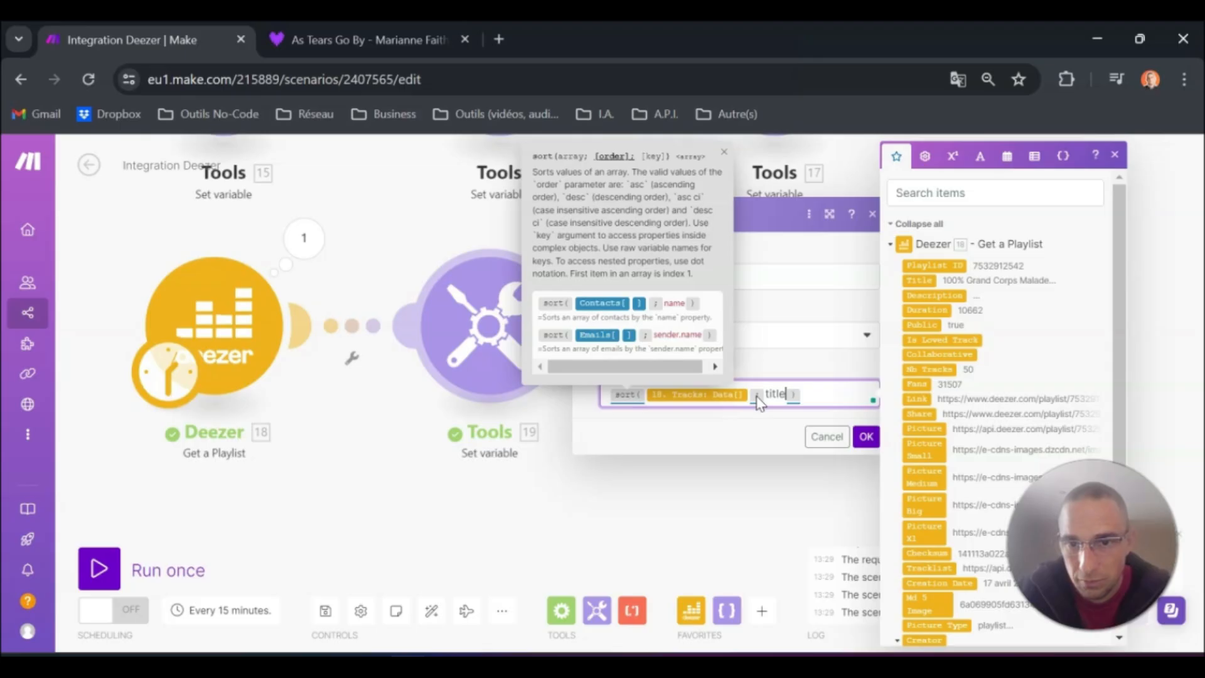
pyautogui.scroll(-3, 910, 383)
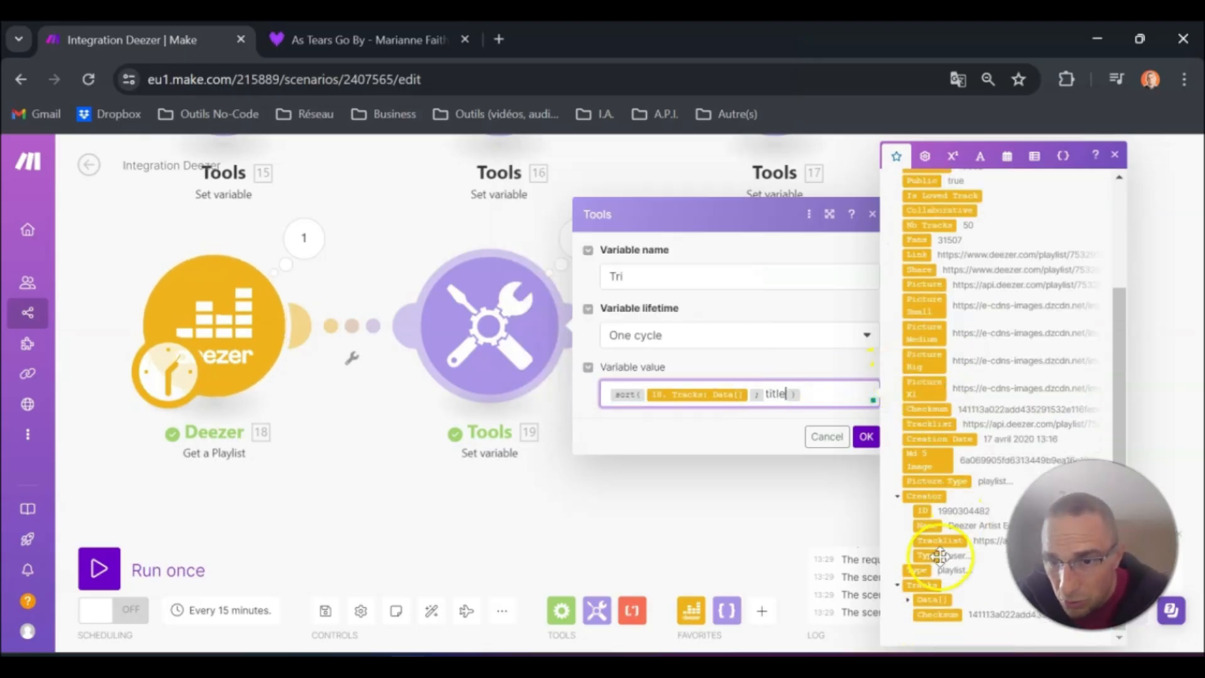
pyautogui.click(907, 599)
pyautogui.scroll(-5, 929, 584)
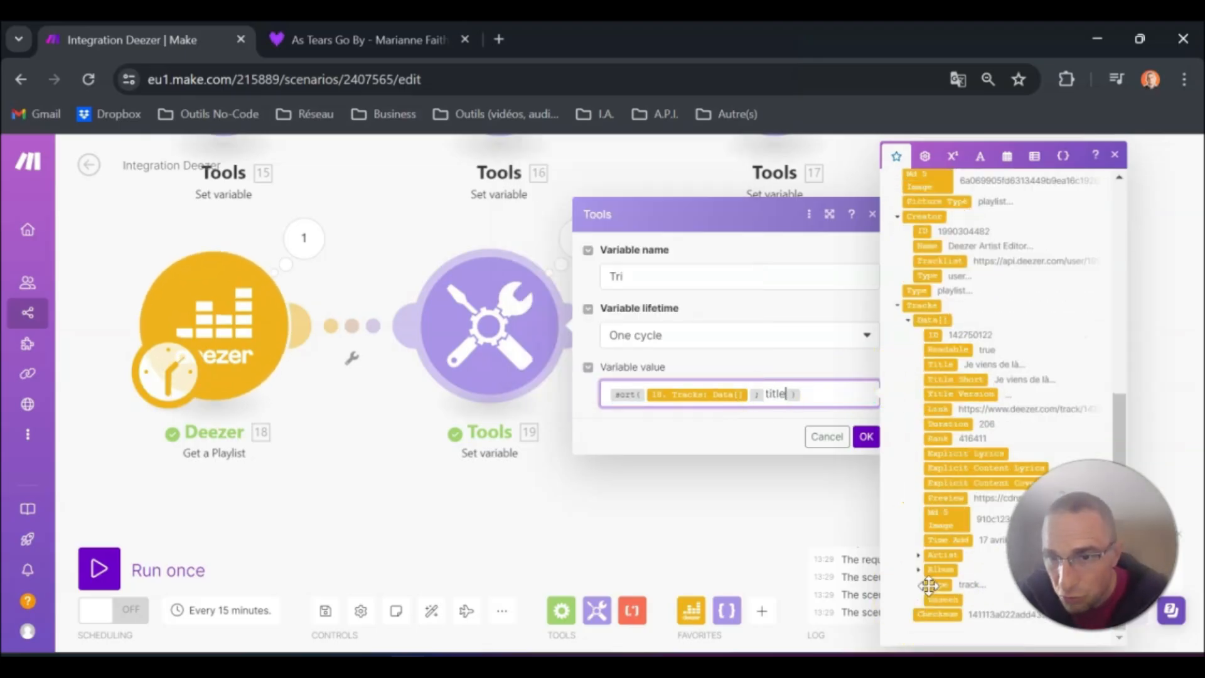
pyautogui.moveTo(941, 363)
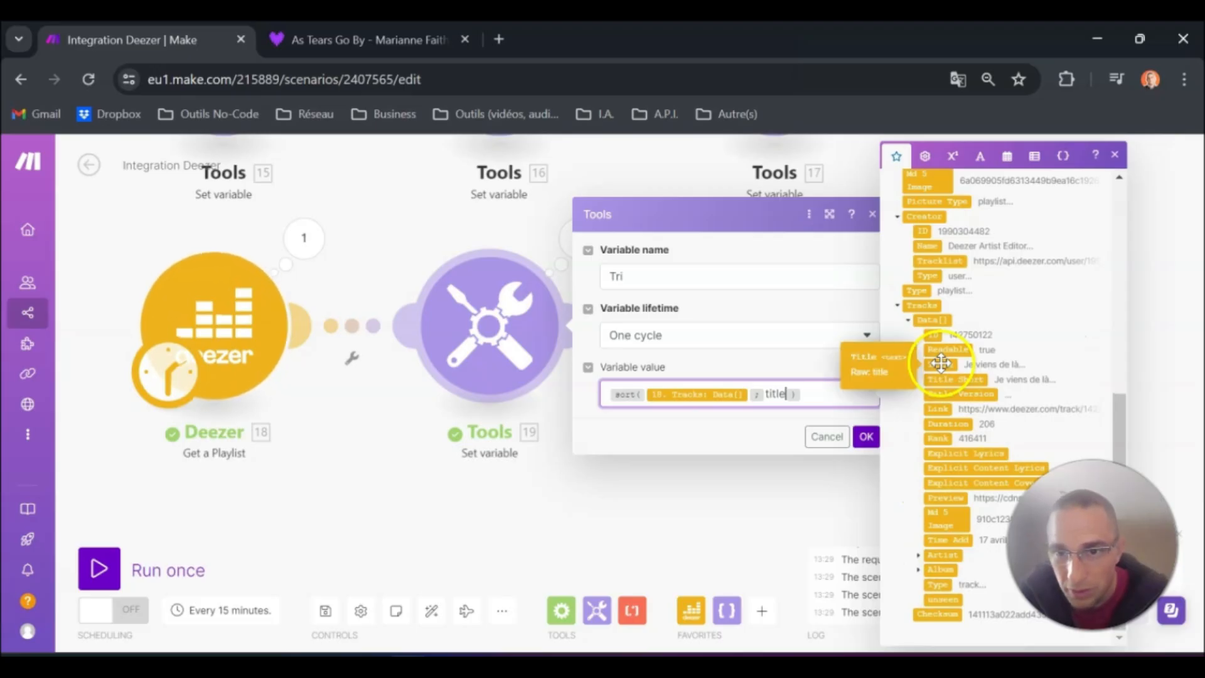
pyautogui.click(865, 436)
pyautogui.click(99, 568)
# Open the new Tools 19 output and check the title of the first item in the Tri array.
pyautogui.scroll(5, 711, 552)
pyautogui.click(404, 238)
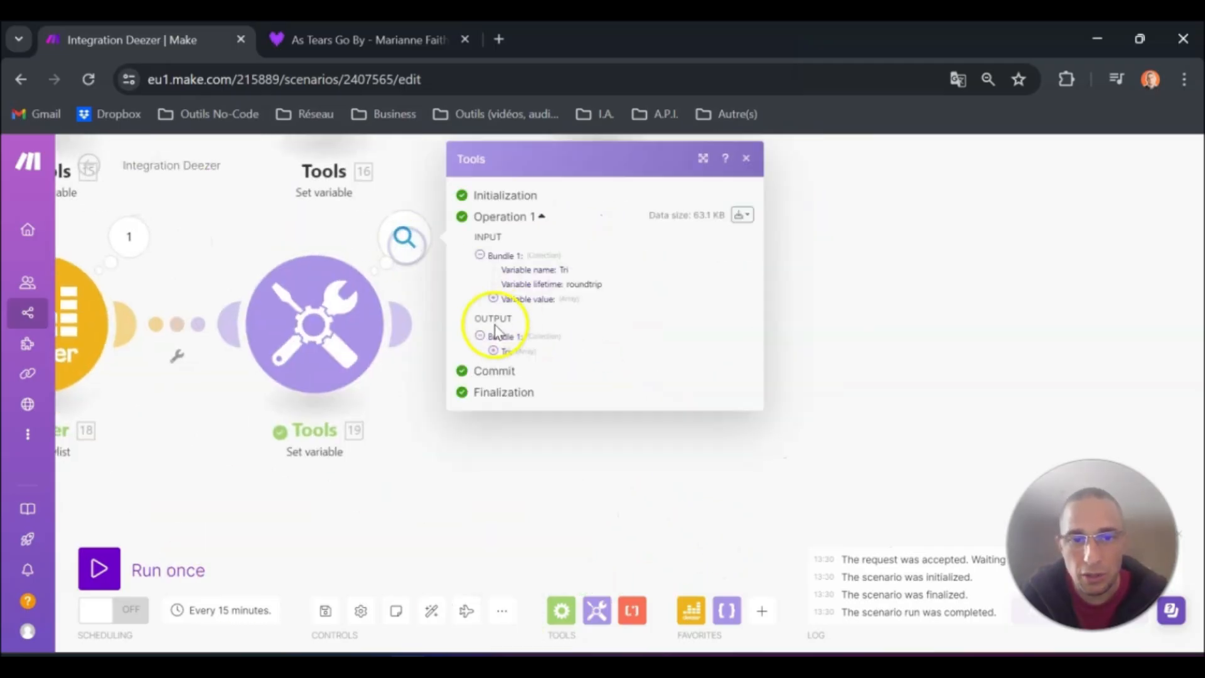
pyautogui.click(500, 353)
pyautogui.click(507, 368)
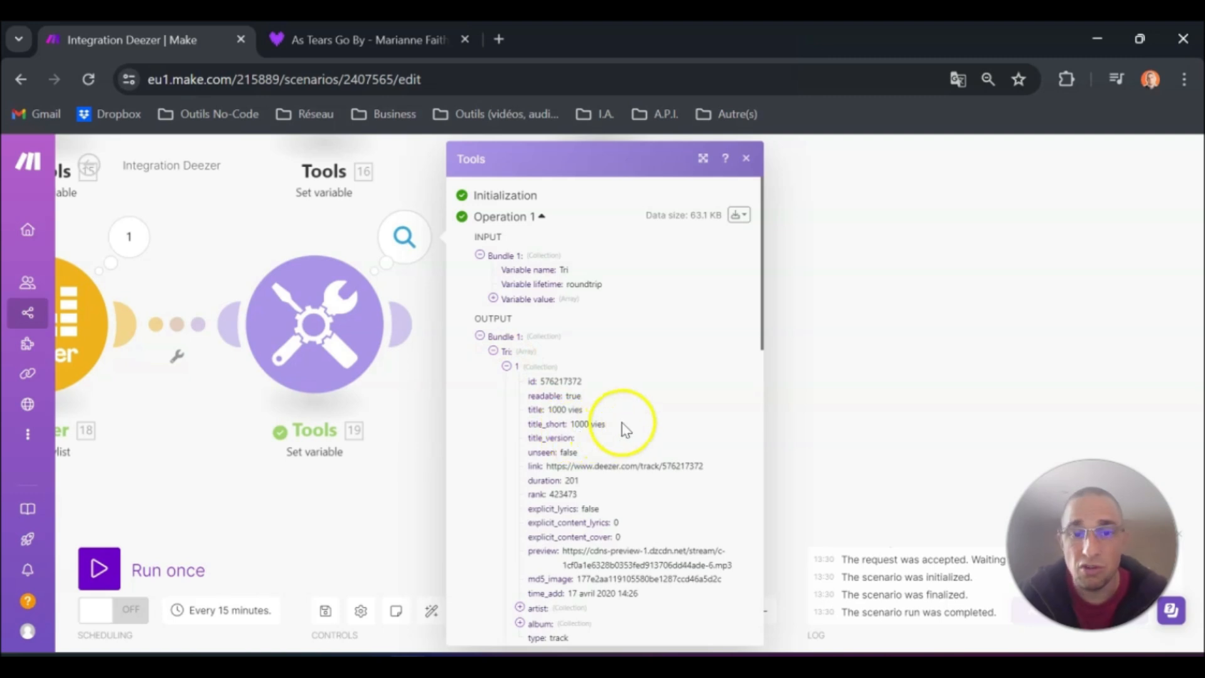
pyautogui.click(589, 414)
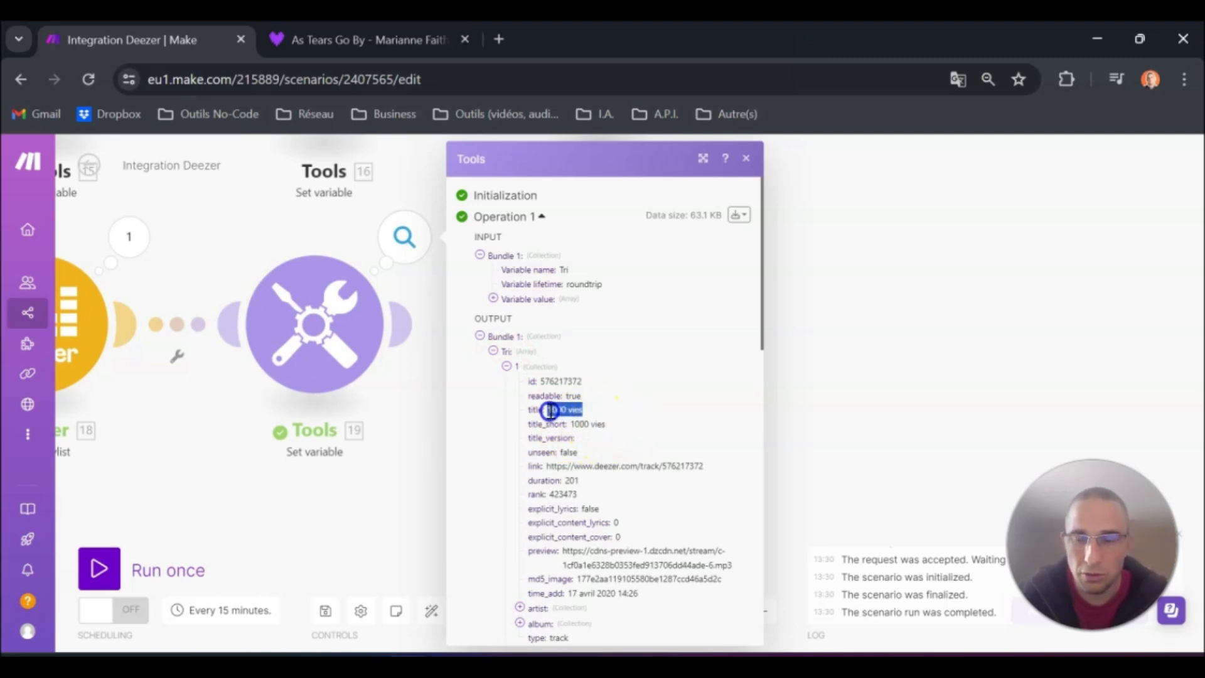
# Expand items 2, 3 and 4 of the Tri array and compare their titles for alphabetical order.
pyautogui.scroll(-5, 561, 441)
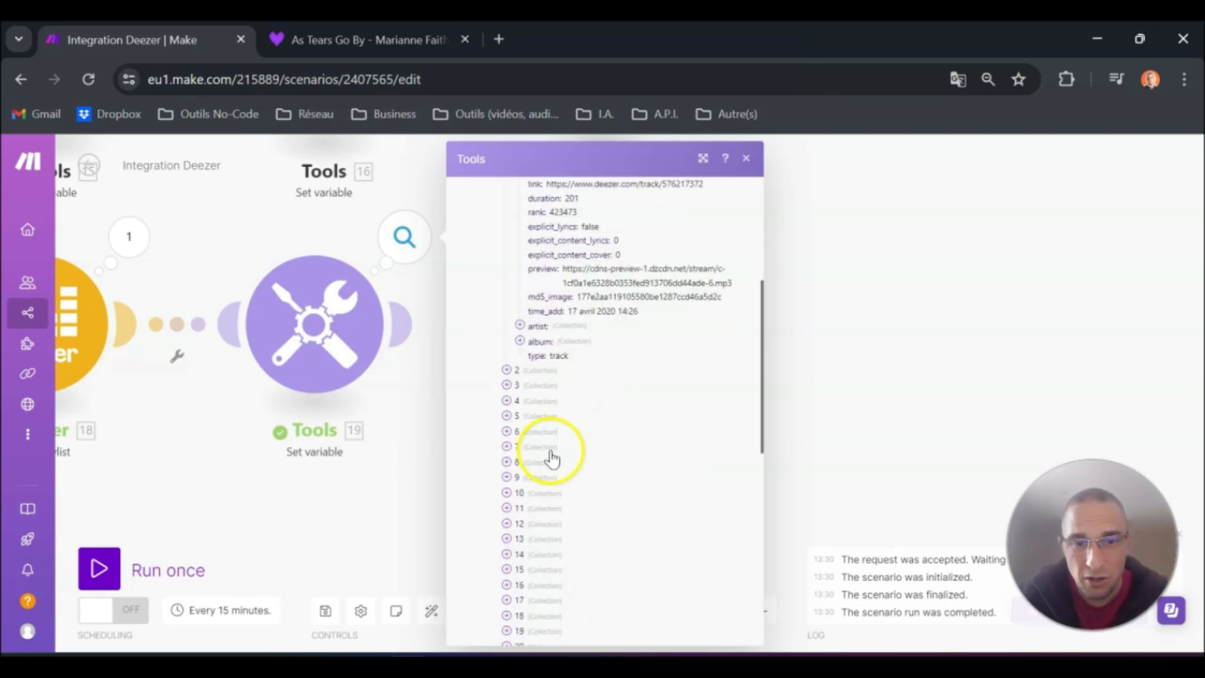
pyautogui.click(507, 369)
pyautogui.scroll(-3, 576, 414)
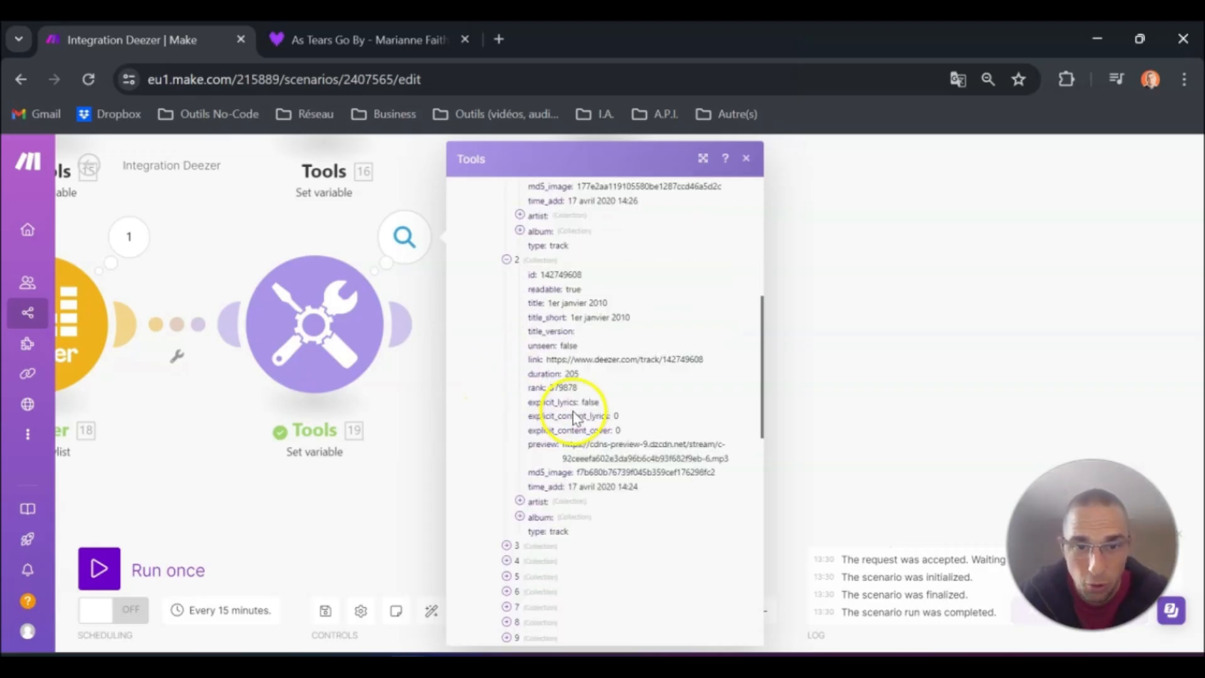
pyautogui.click(507, 468)
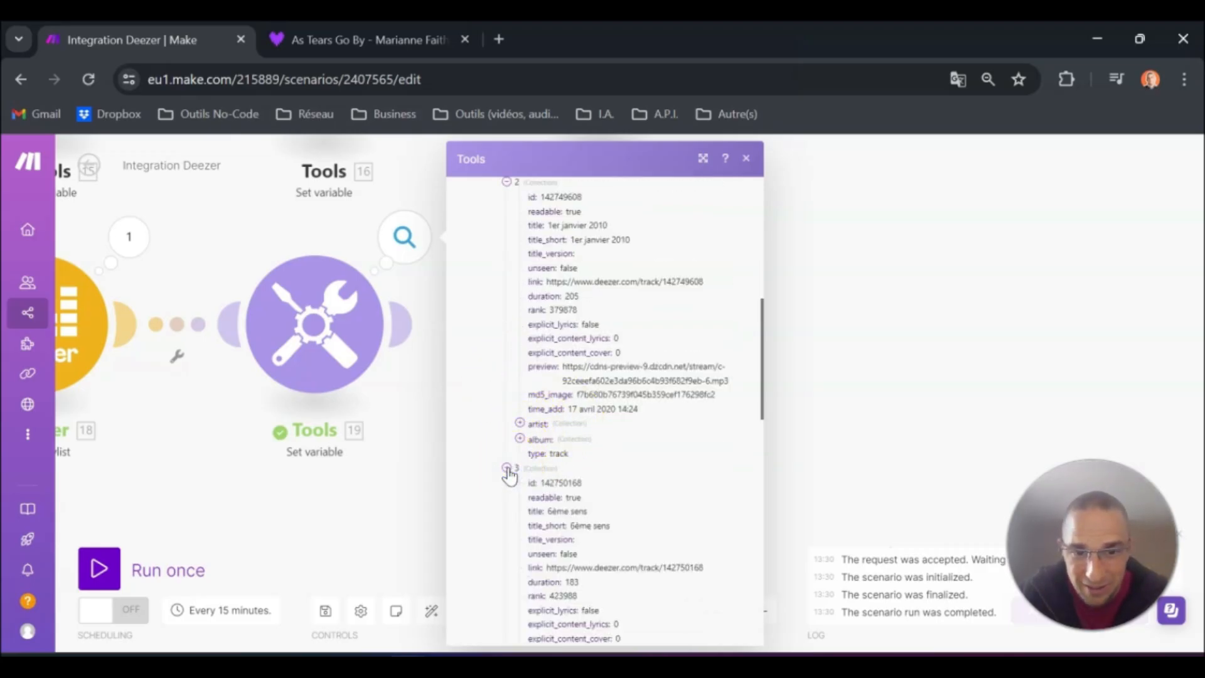
pyautogui.scroll(-3, 509, 474)
pyautogui.click(507, 472)
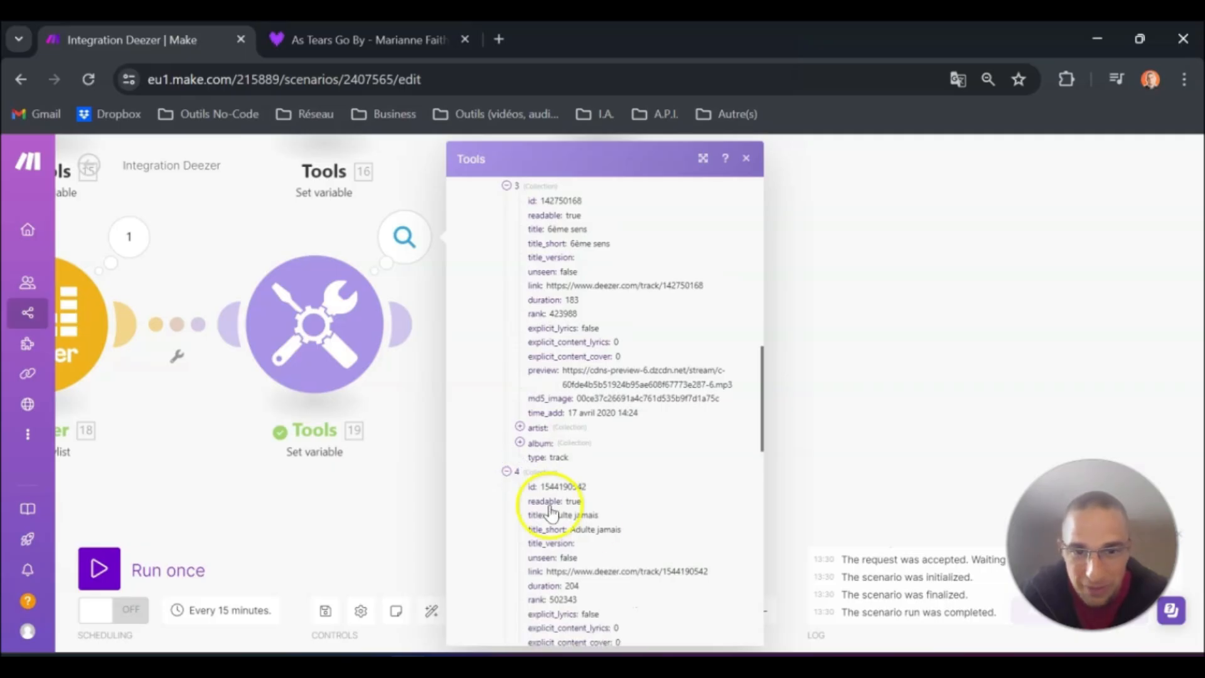
pyautogui.scroll(-10, 599, 515)
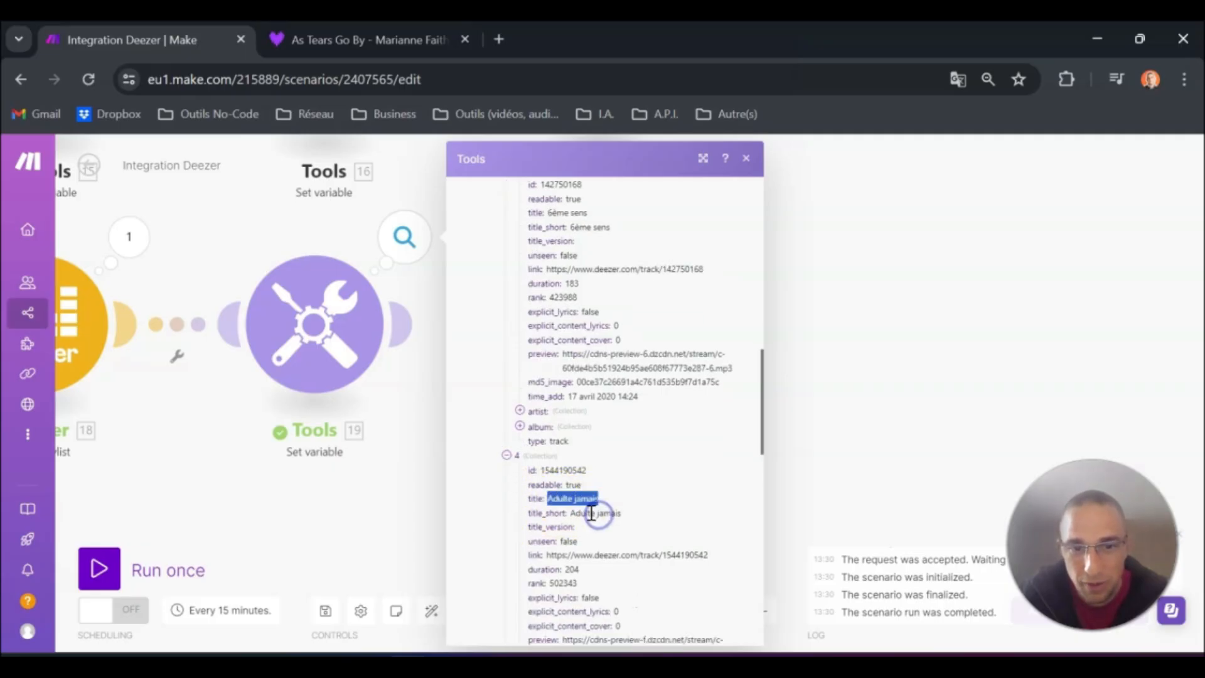
# Check the titles of items 36 and 44 further down the Tri array.
pyautogui.click(506, 387)
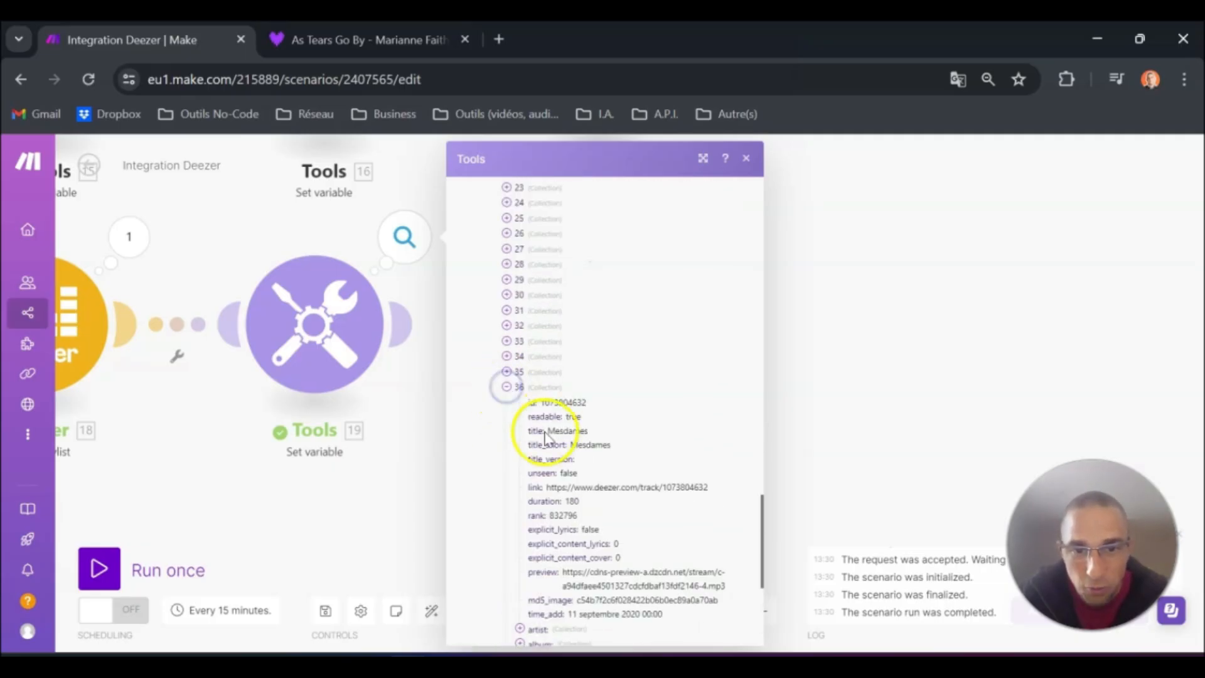
pyautogui.doubleClick(554, 431)
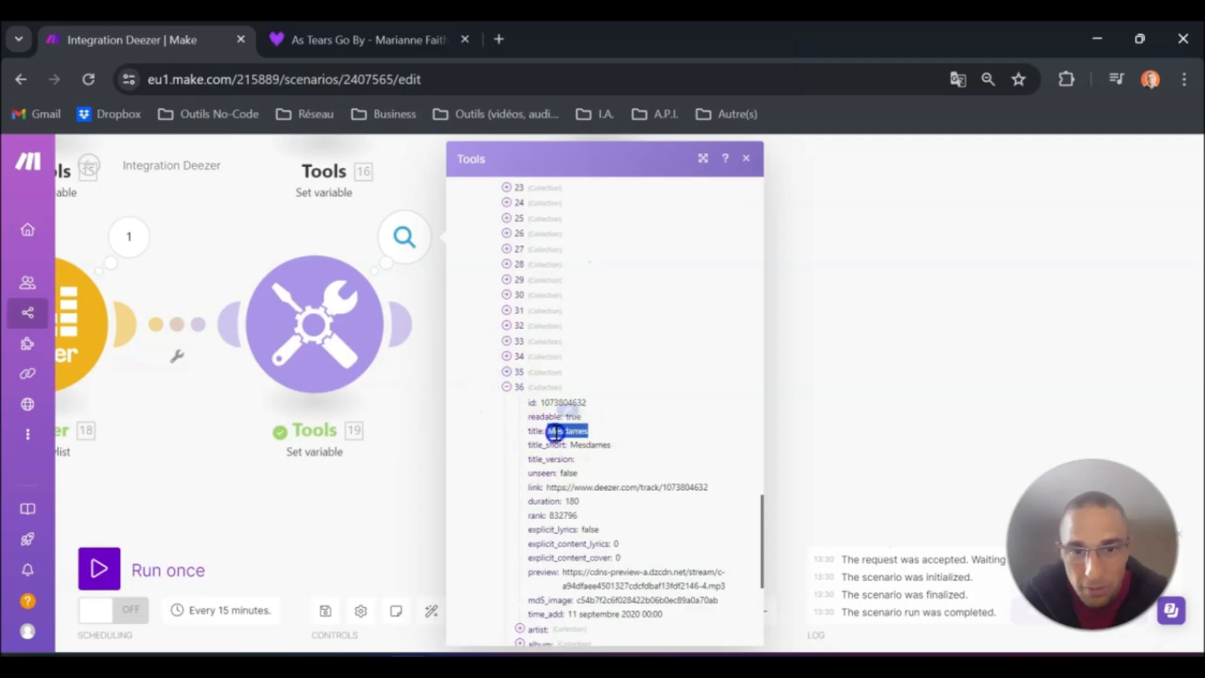
pyautogui.click(559, 439)
pyautogui.moveTo(548, 432); pyautogui.dragTo(600, 430)
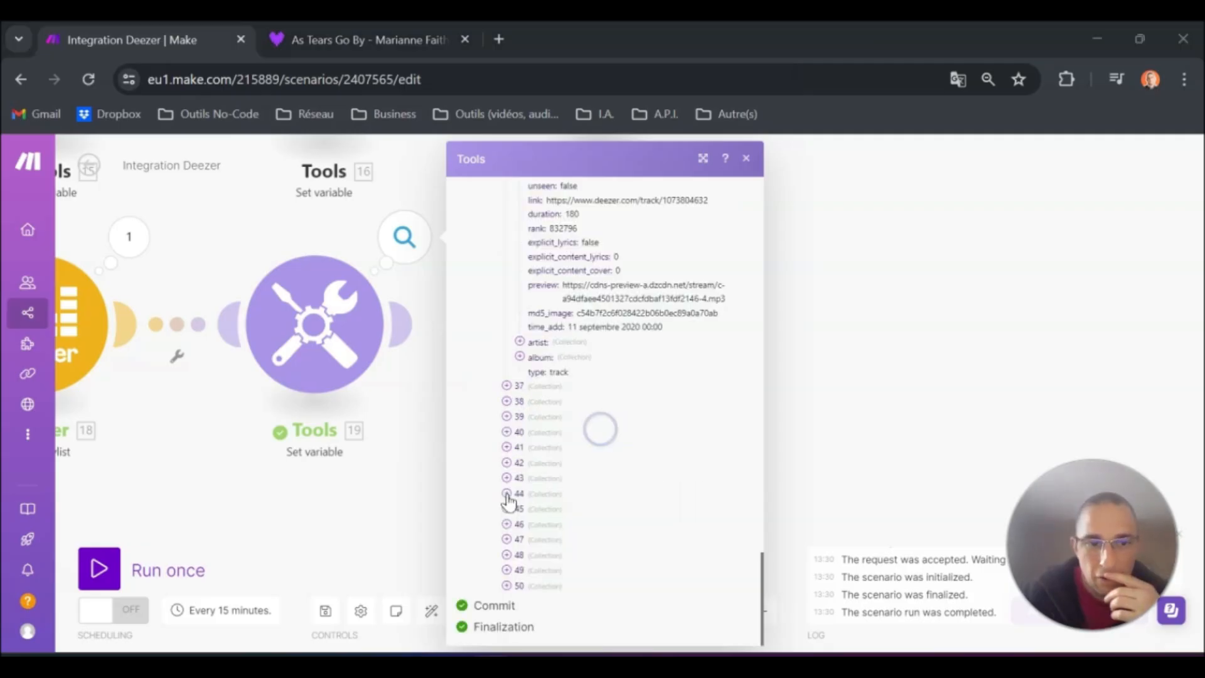
pyautogui.click(507, 494)
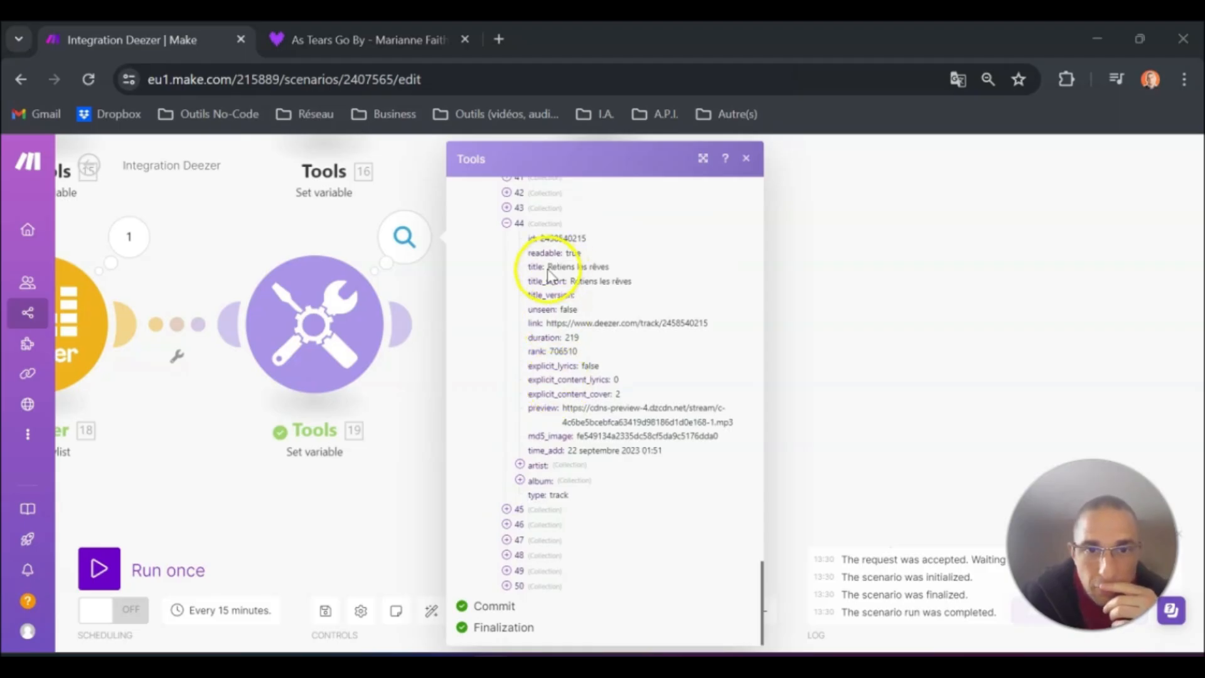
pyautogui.moveTo(548, 267); pyautogui.dragTo(610, 266)
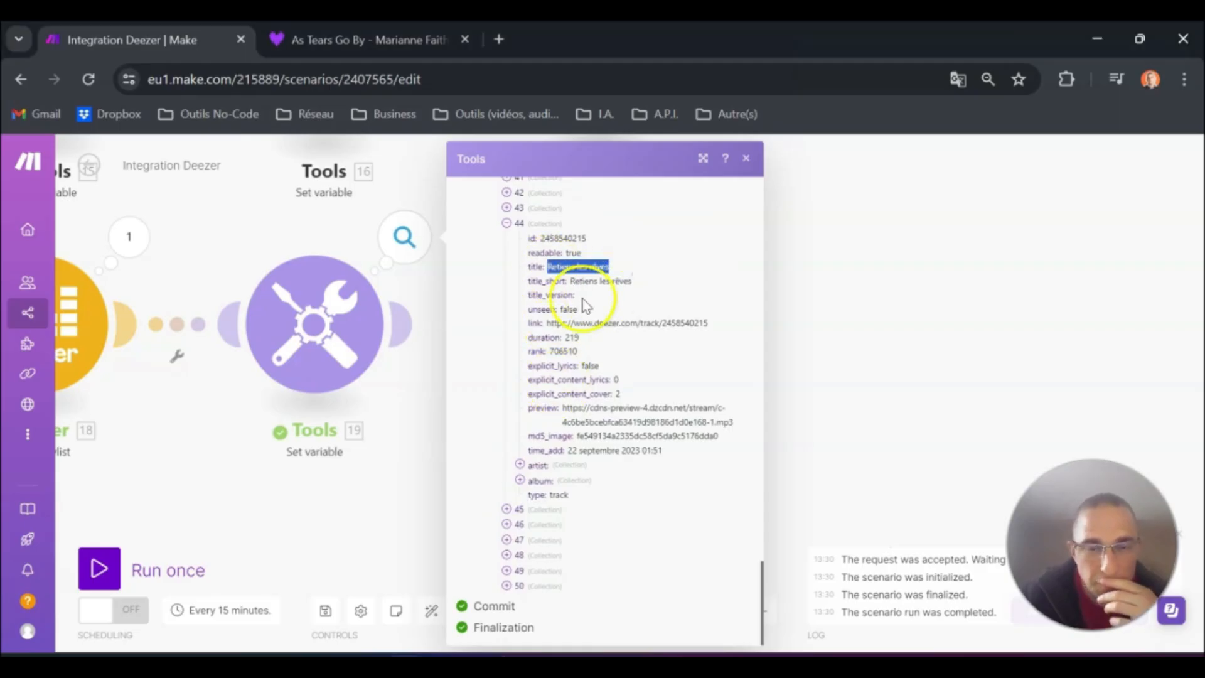
# Check the first track's title in the Deezer playlist output for comparison, and close the output.
pyautogui.click(126, 236)
pyautogui.scroll(-1, 301, 496)
pyautogui.click(218, 586)
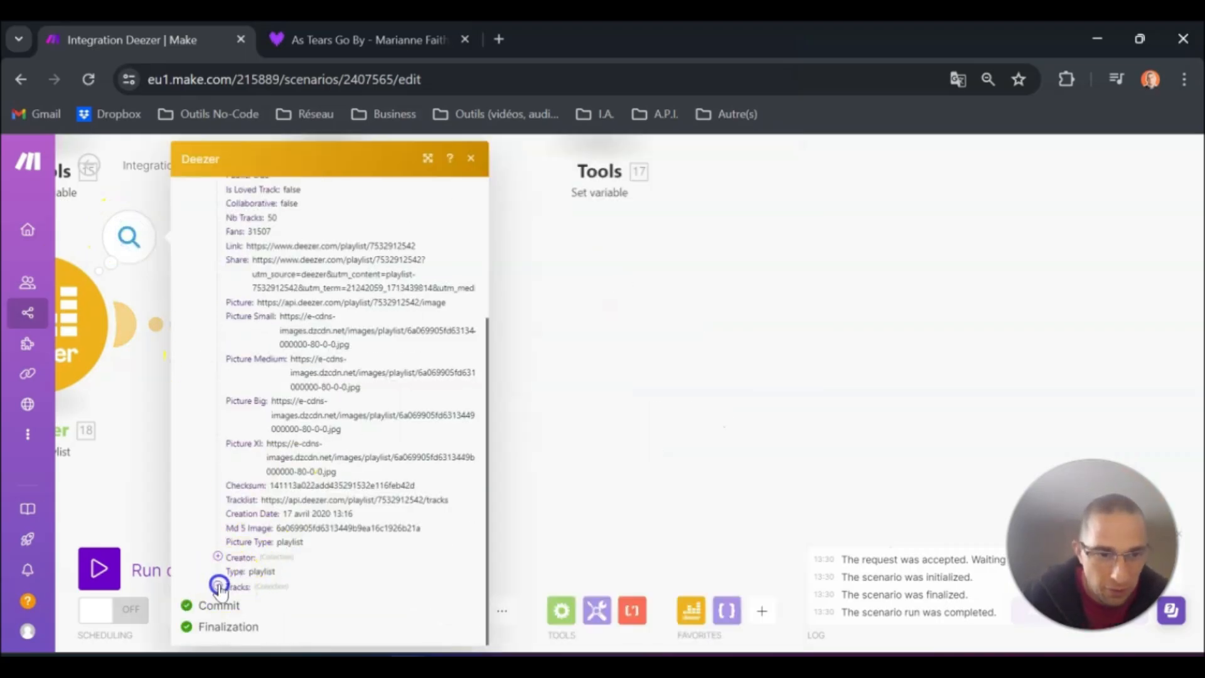
pyautogui.click(232, 602)
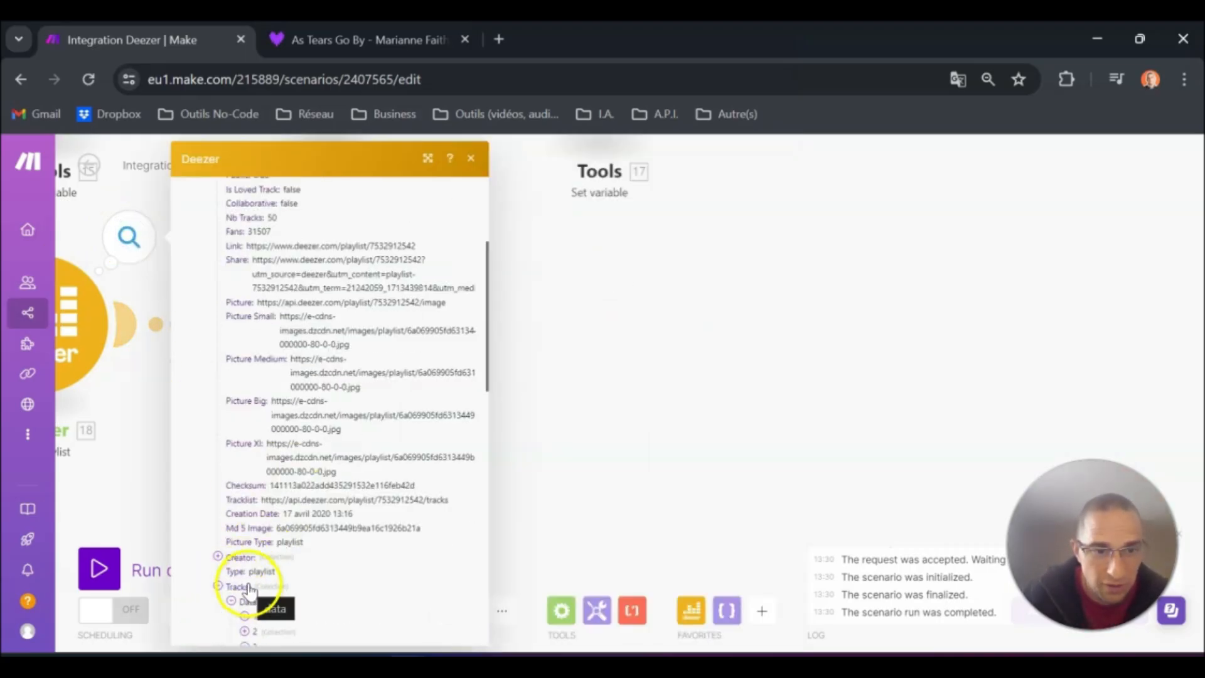
pyautogui.scroll(-5, 249, 587)
pyautogui.click(245, 334)
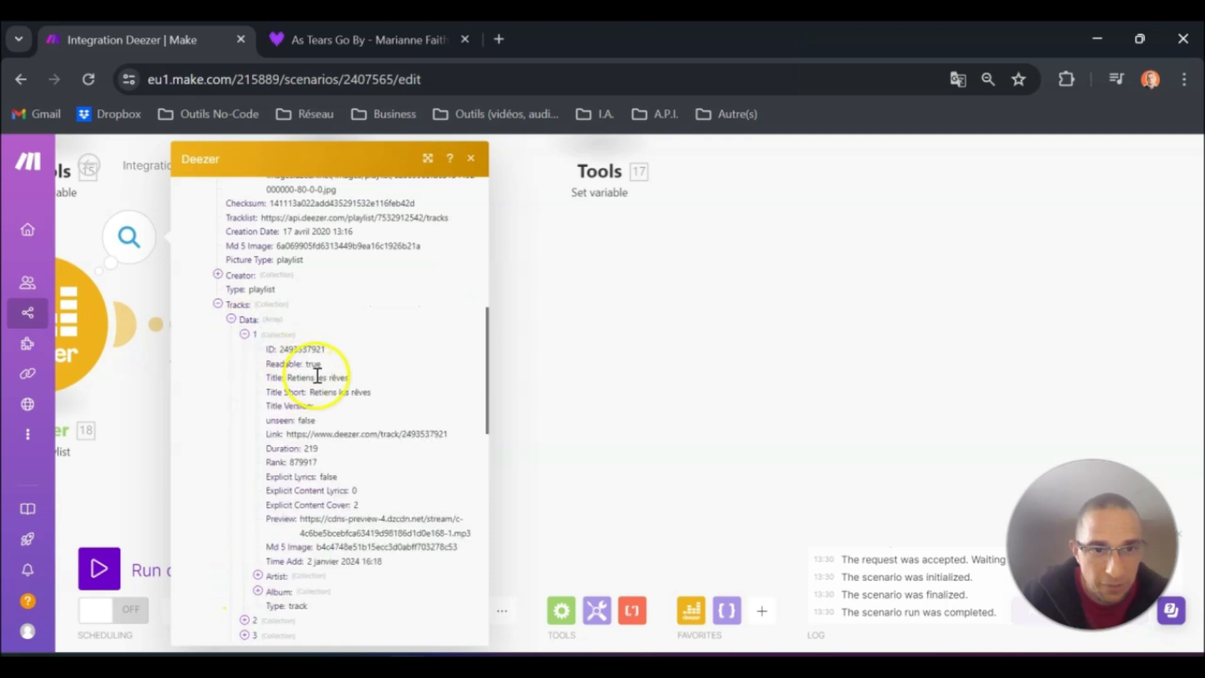
pyautogui.moveTo(349, 377); pyautogui.dragTo(277, 380)
pyautogui.click(646, 317)
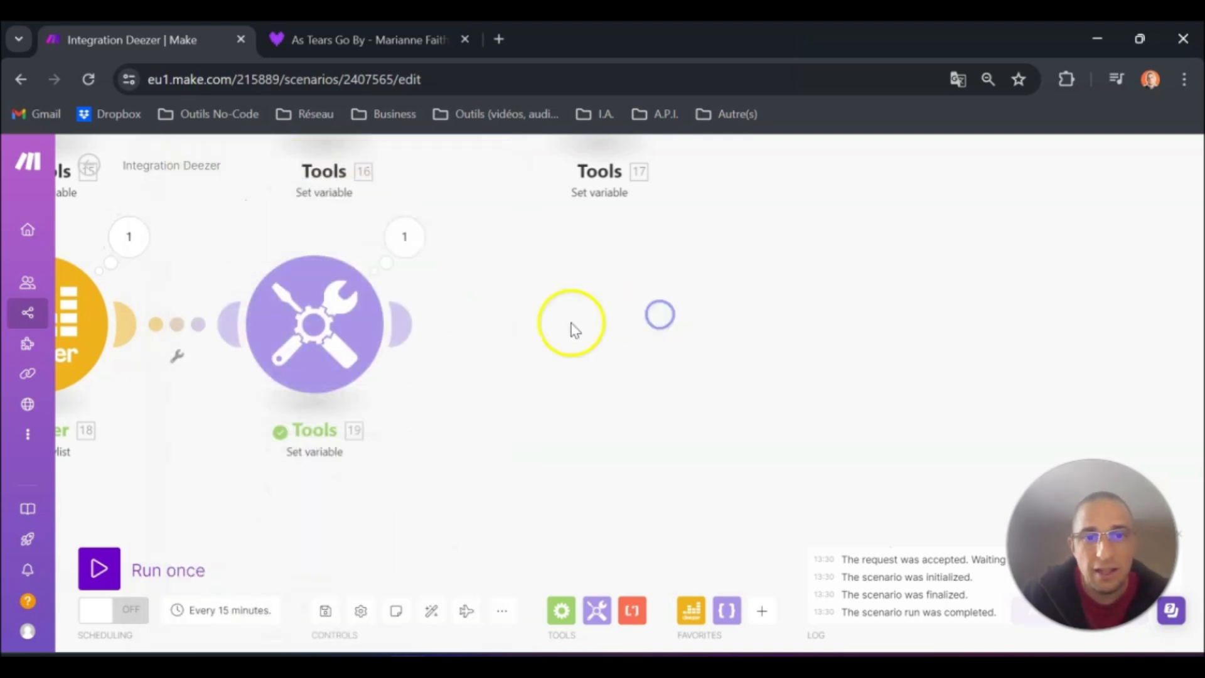
pyautogui.moveTo(616, 390); pyautogui.dragTo(865, 367)
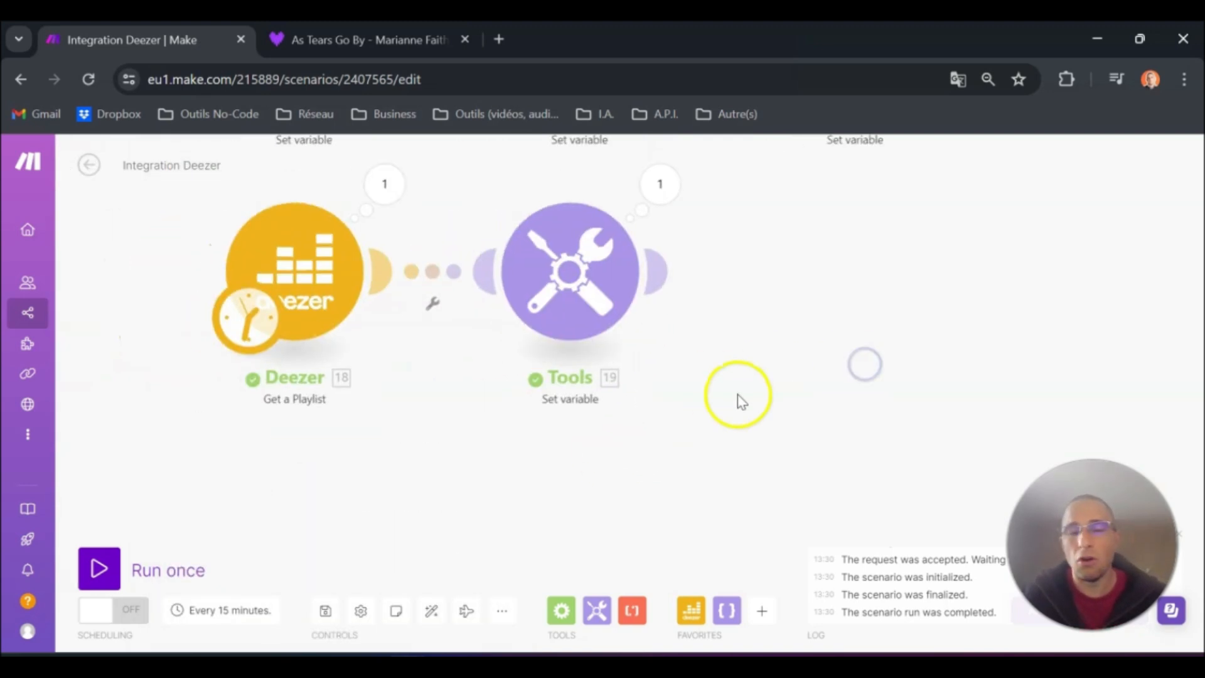
# Reopen the Tools 19 output, recheck the title of item 44 in the Tri array, and close the output.
pyautogui.click(658, 183)
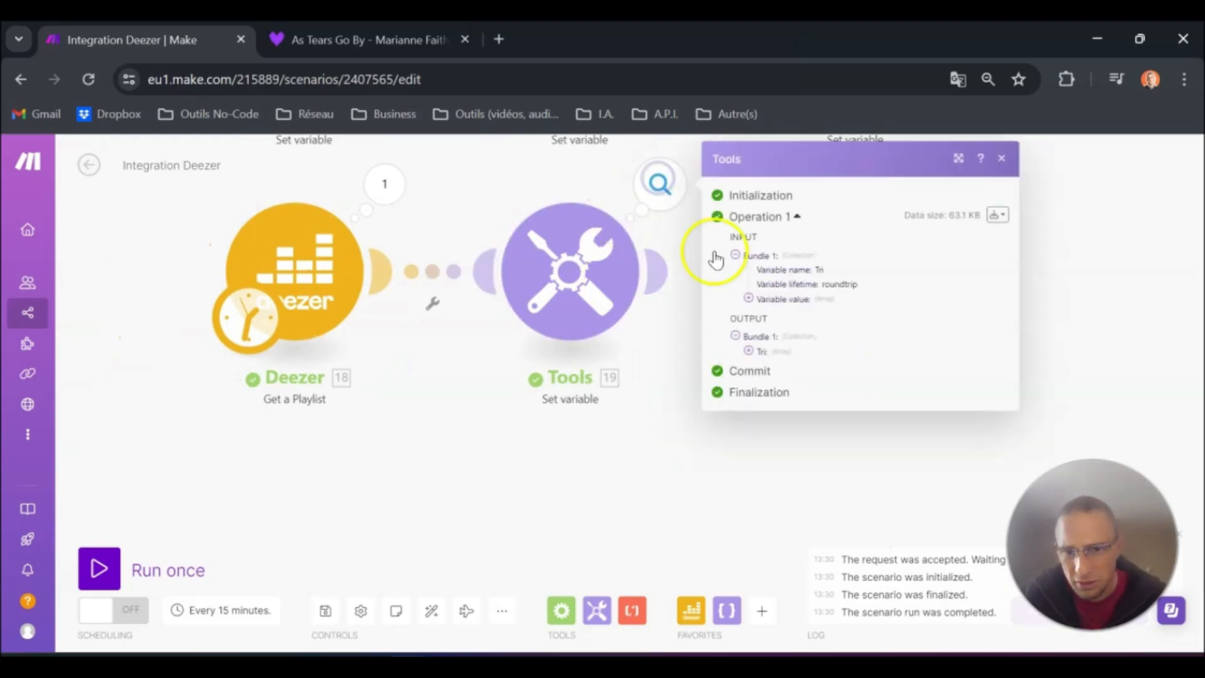
pyautogui.click(751, 349)
pyautogui.scroll(-7, 803, 440)
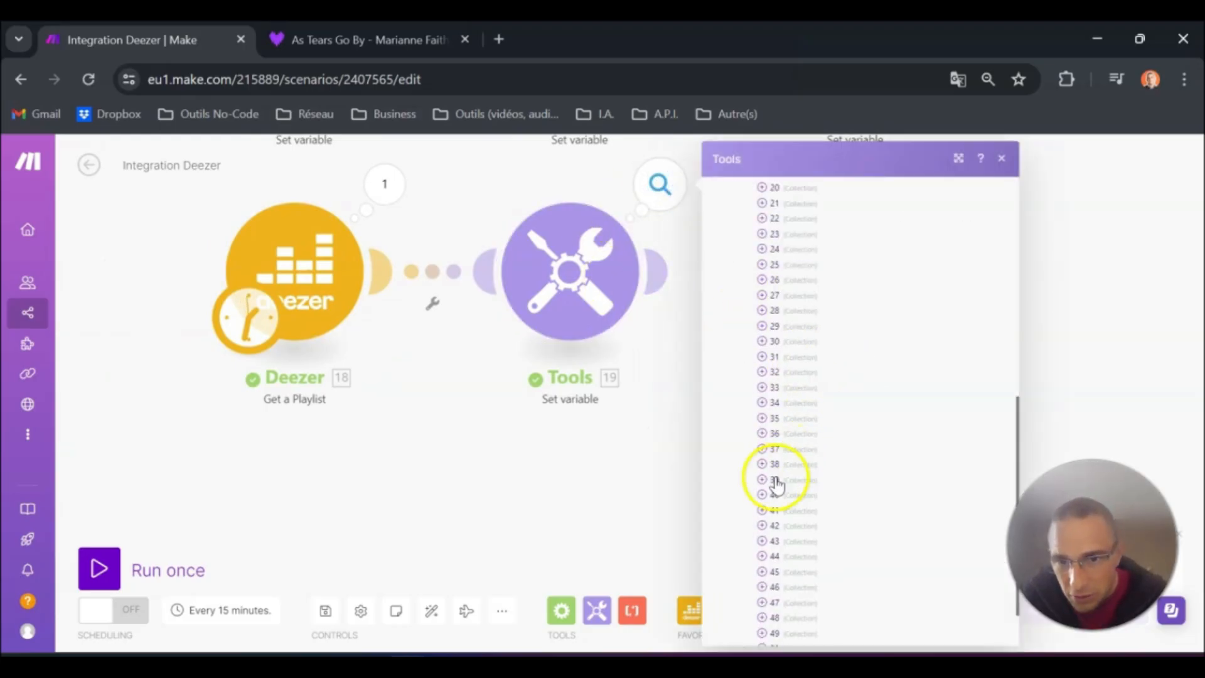
pyautogui.scroll(-2, 769, 471)
pyautogui.click(762, 493)
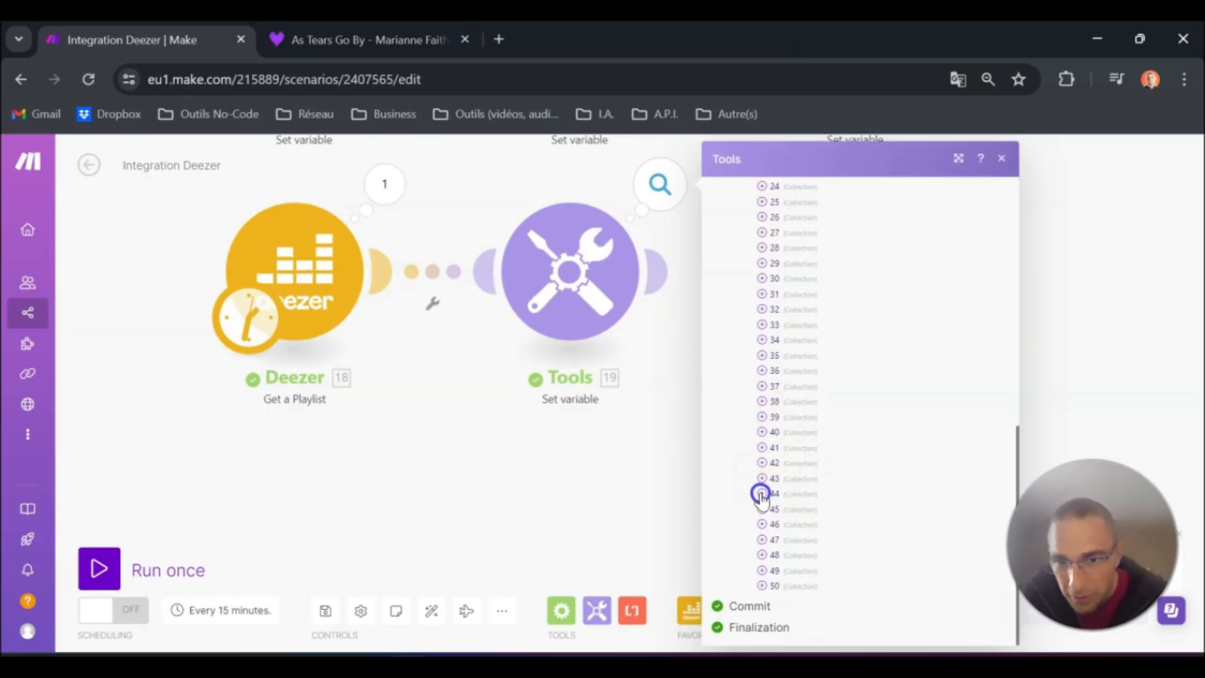
pyautogui.moveTo(866, 539); pyautogui.dragTo(792, 544)
pyautogui.click(460, 453)
# Review the sort formula by title in the Tools 19 variable settings, close them, and look over the scenario's other module chains.
pyautogui.click(568, 295)
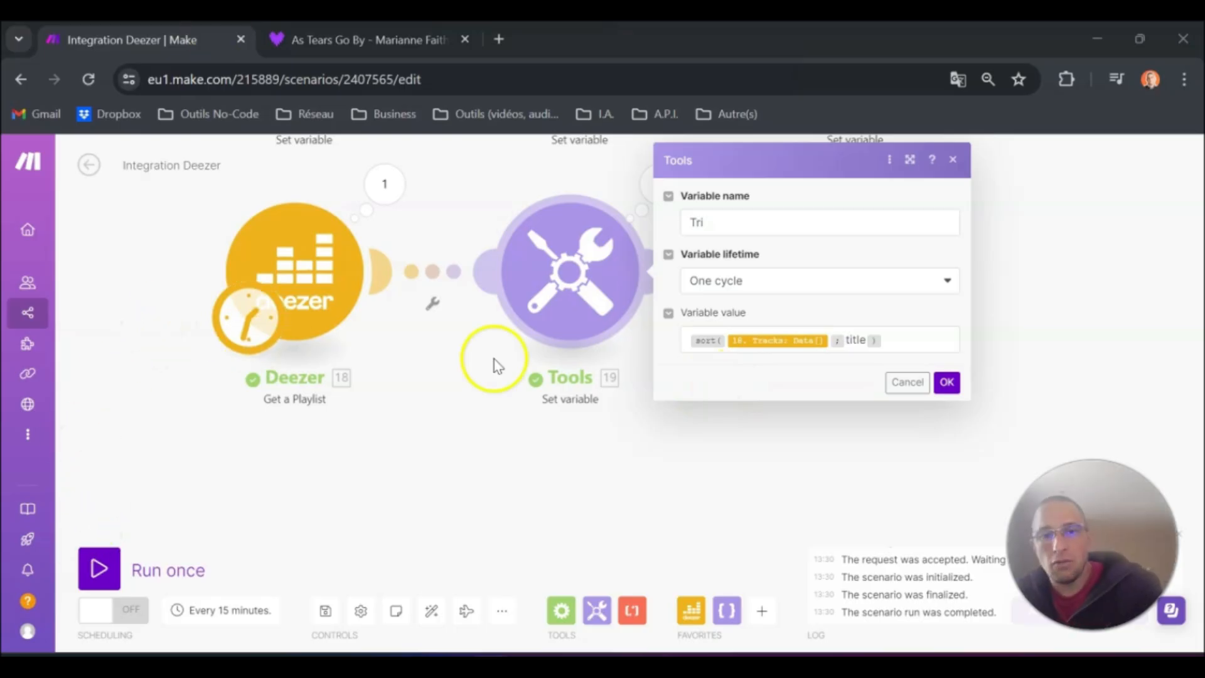
pyautogui.click(475, 432)
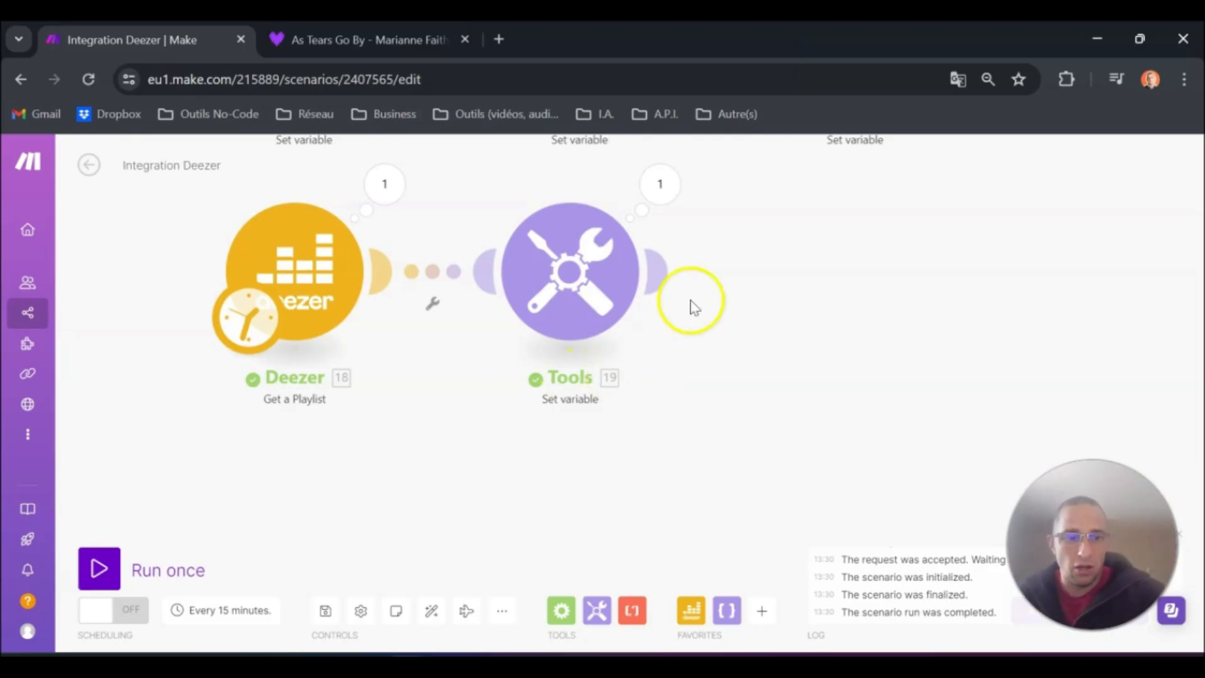
pyautogui.moveTo(842, 284); pyautogui.dragTo(824, 634)
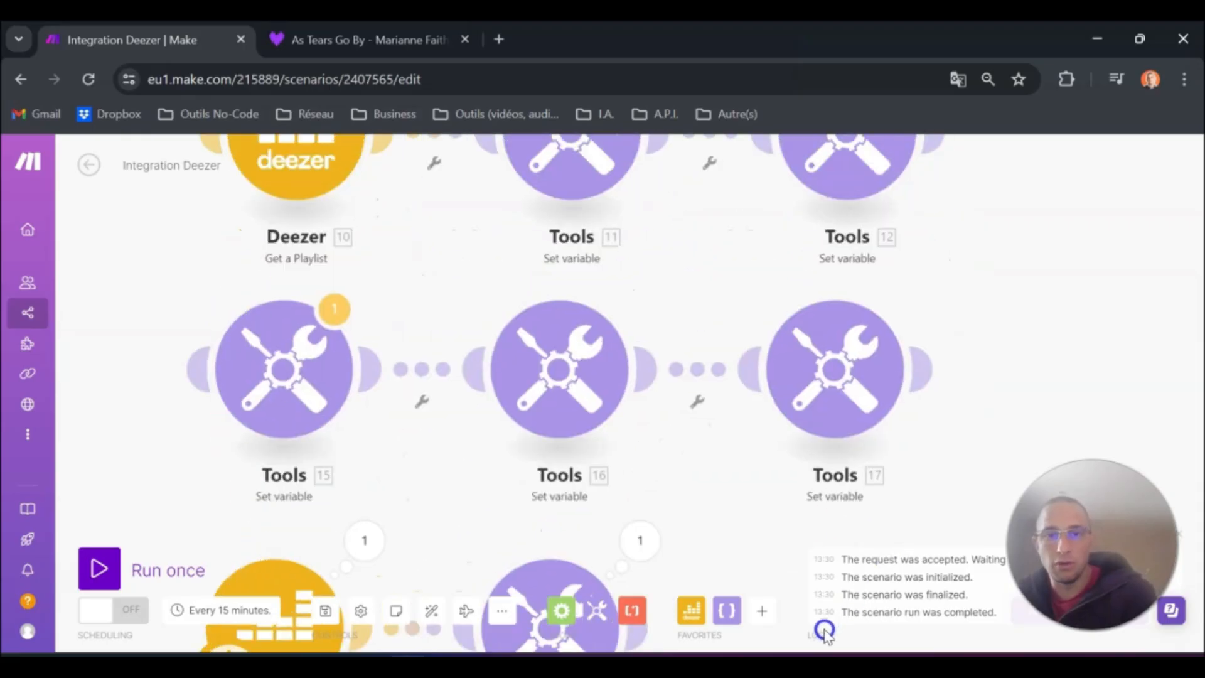
pyautogui.scroll(-3, 782, 436)
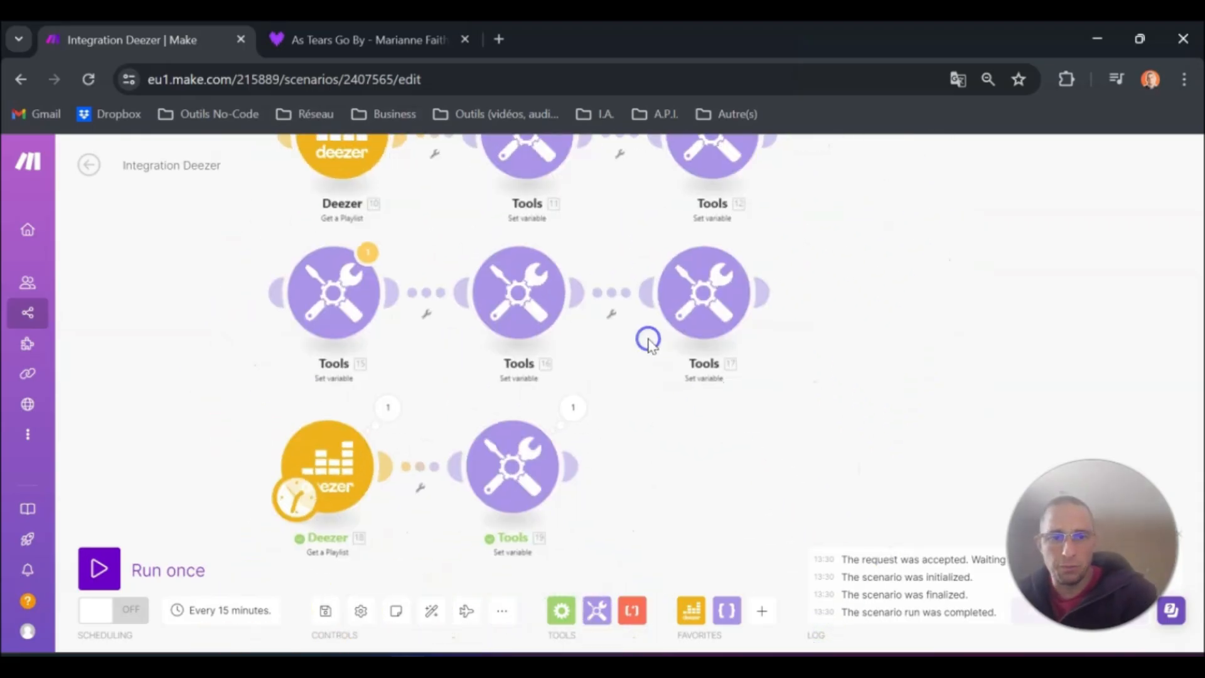